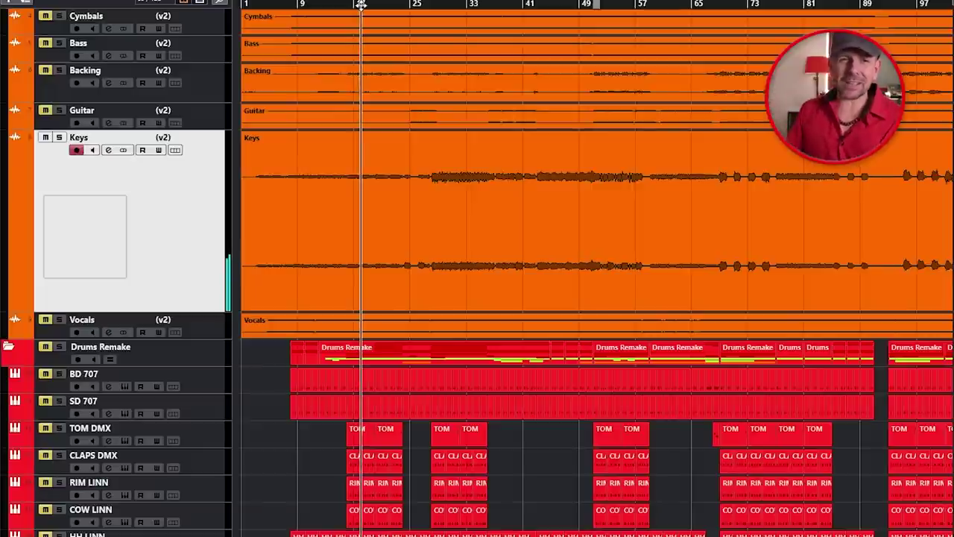
Step: Listen to the original Keys track from several points along the song, between about bars 28 and 78
left_click(430, 4)
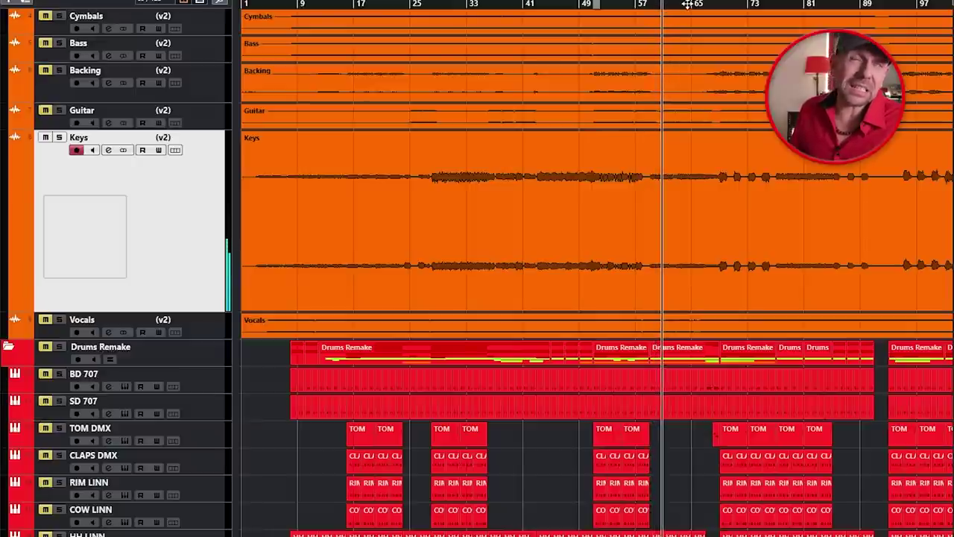
left_click(687, 3)
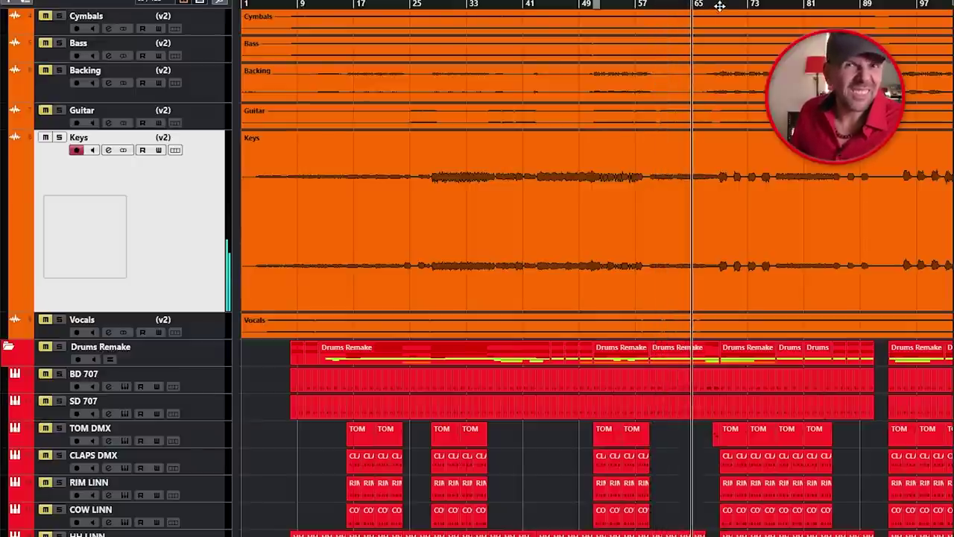
left_click(719, 4)
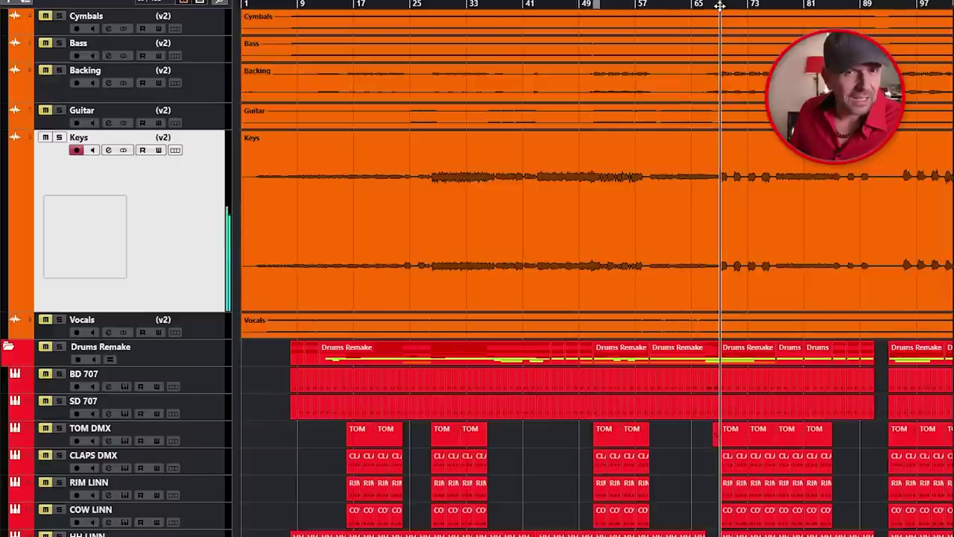
left_click(788, 5)
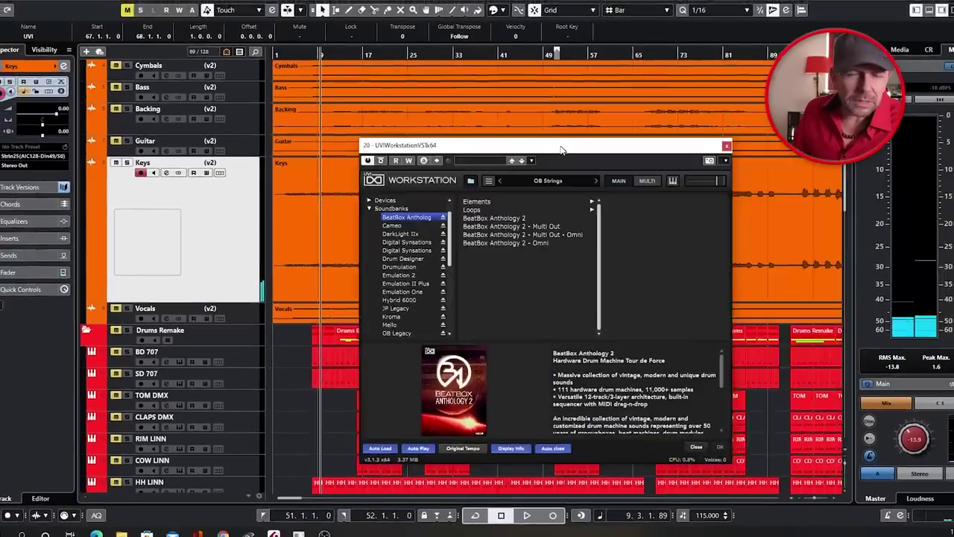
Step: Browse the UVI Workstation soundbanks from Digital Synsations down to OB Legacy in search of a pad source
left_click_drag(562, 150, 474, 100)
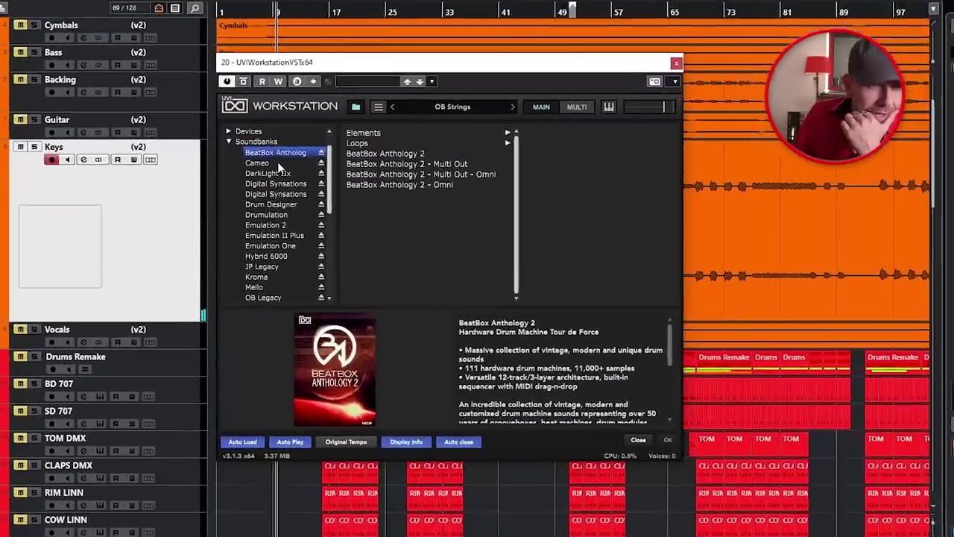
left_click(305, 176)
left_click(313, 183)
left_click(241, 178)
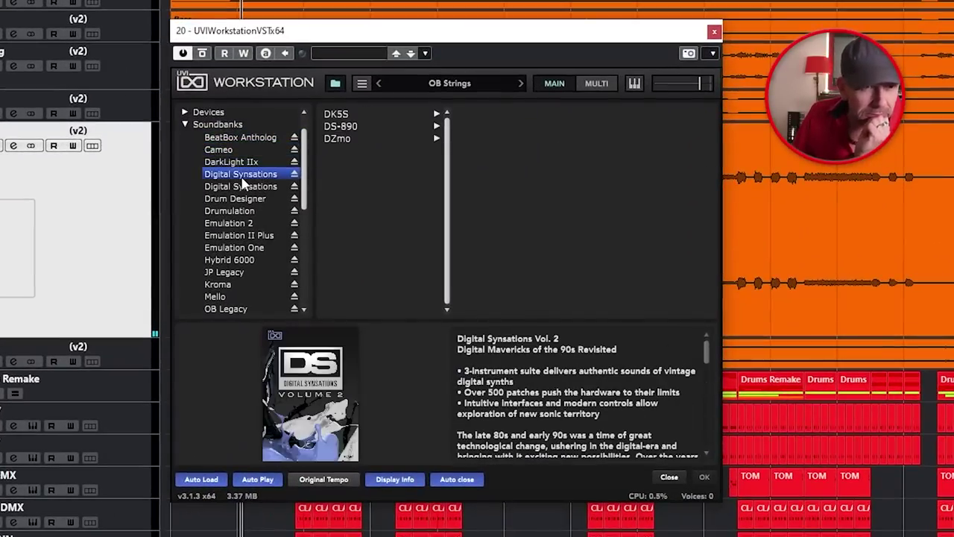
key("Down")
key("Down")
key("Down")
key("Down")
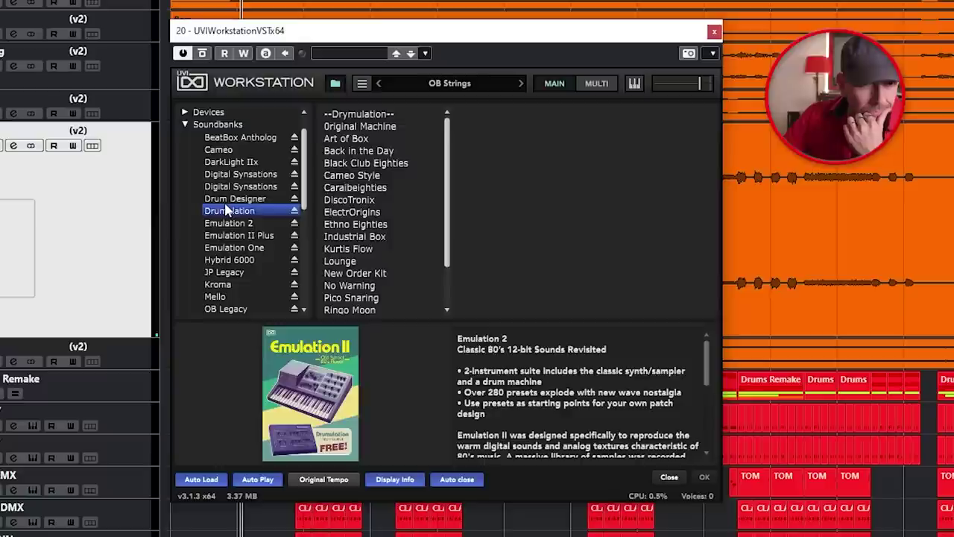
key("Down")
key("Down")
key("Down")
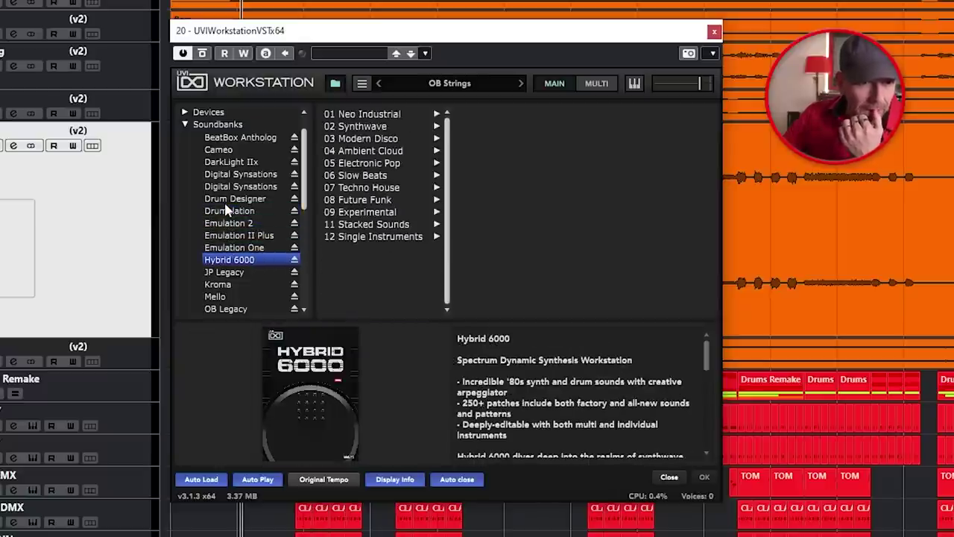
key("Down")
key("Down")
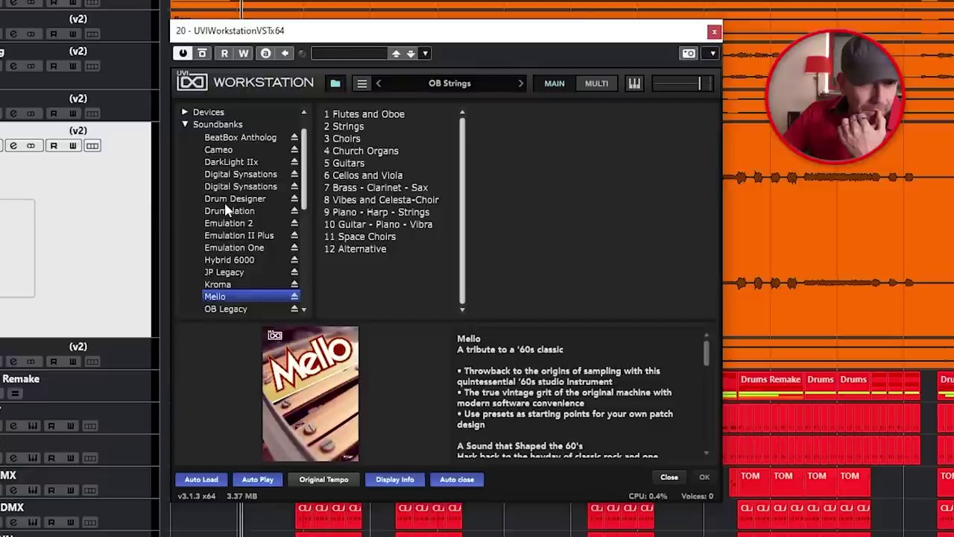
key("Down")
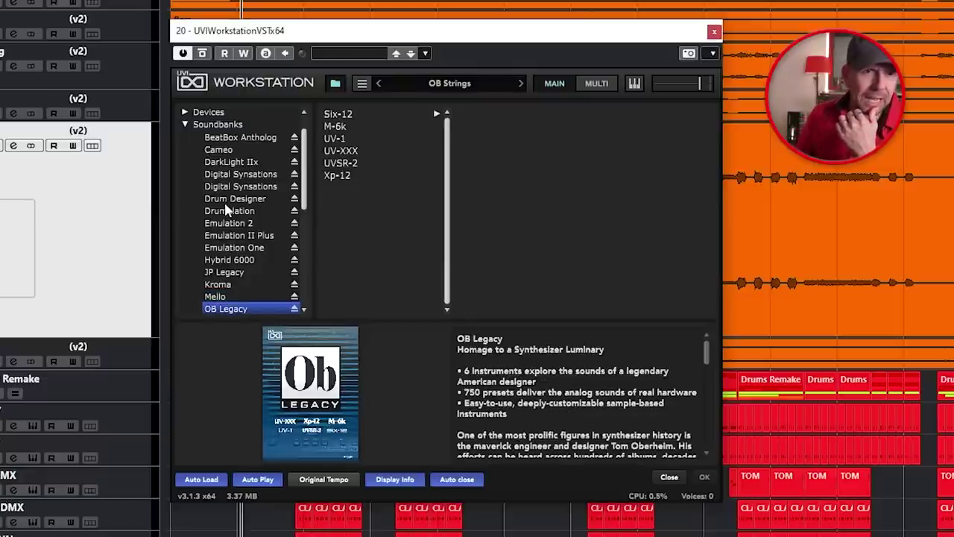
Step: Load the Classic Pad preset from the Pads category of OB Legacy's Six-12 synth
left_click(347, 116)
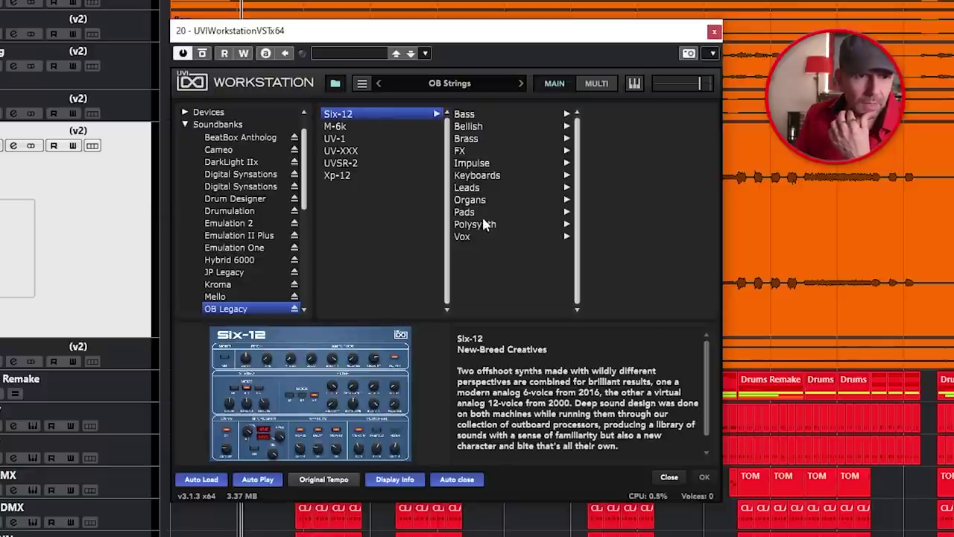
left_click(466, 212)
left_click(611, 116)
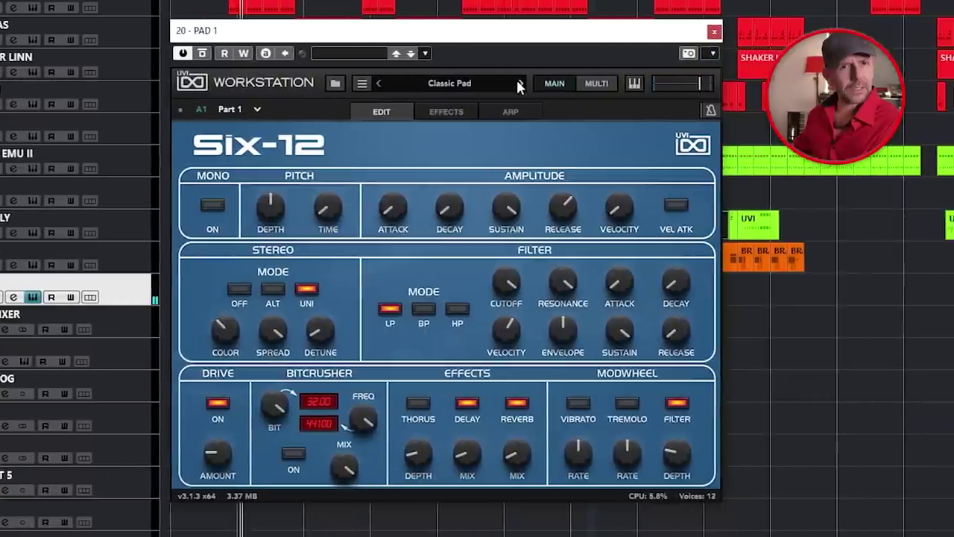
Step: Audition the Six-12 pad presets one after another and settle on OB Strings
left_click(553, 84)
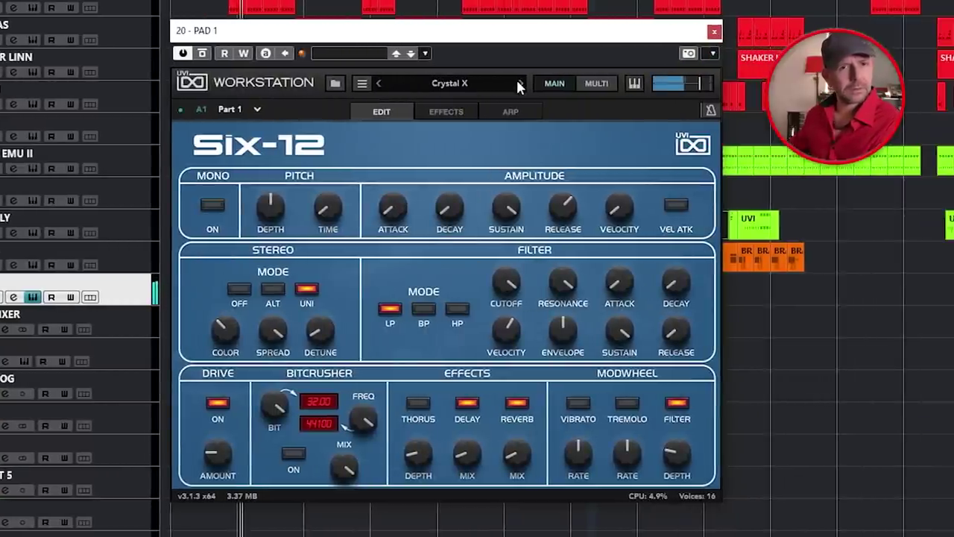
left_click(520, 84)
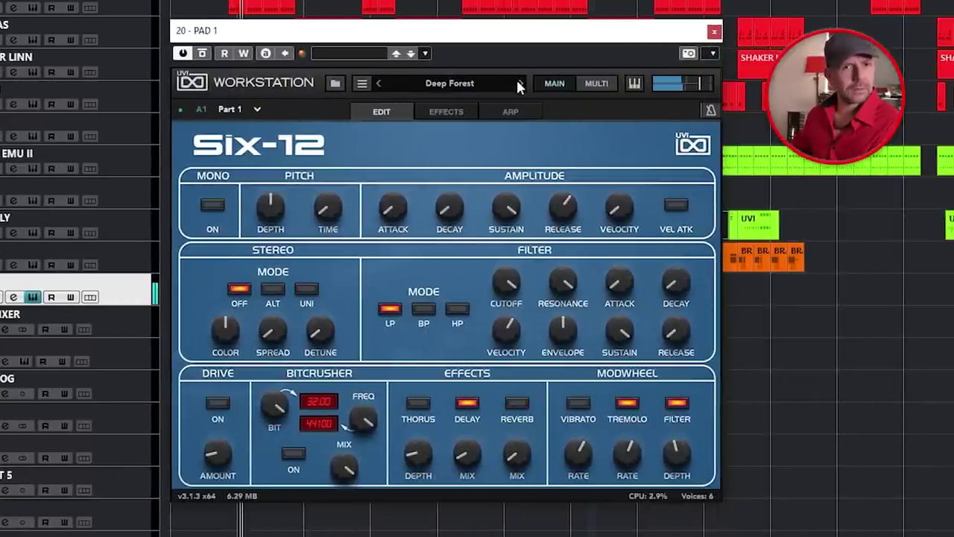
left_click(519, 84)
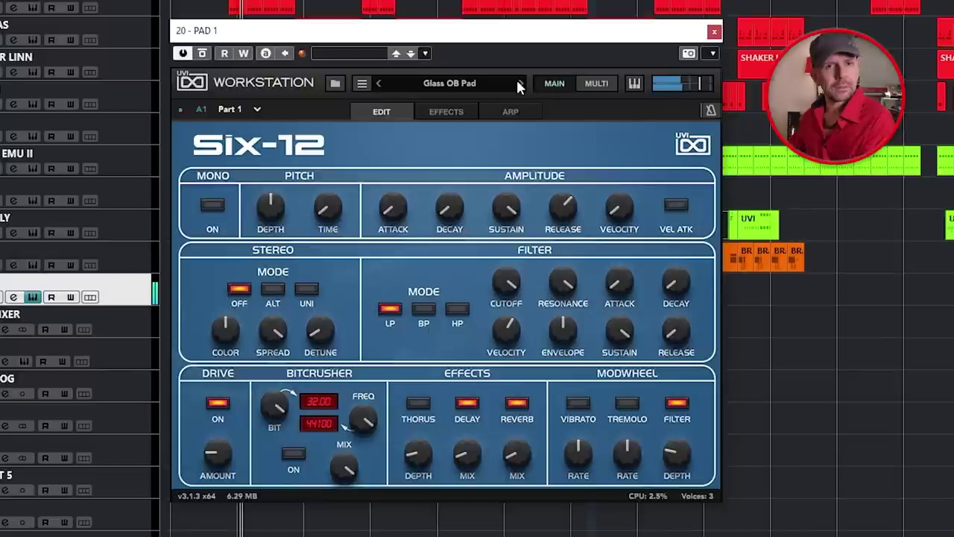
left_click(519, 84)
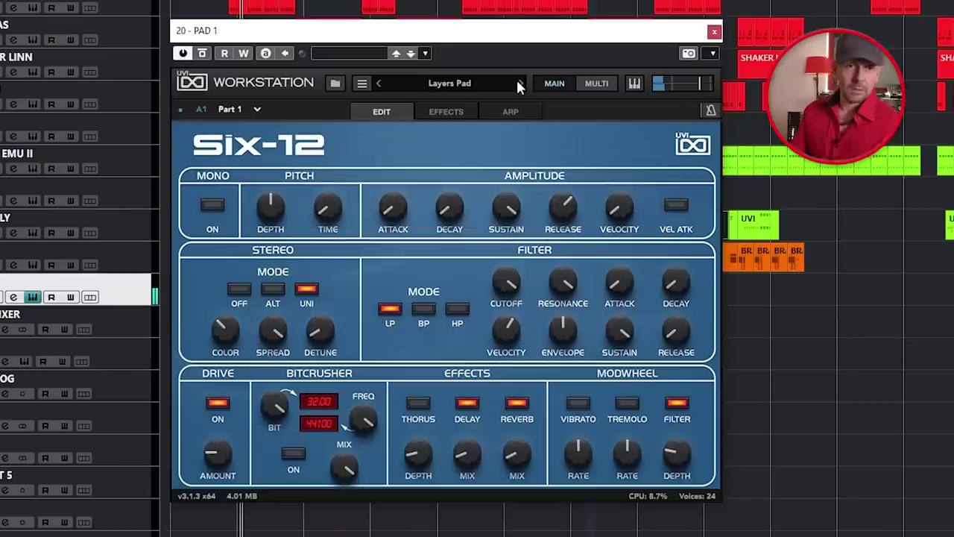
left_click(521, 84)
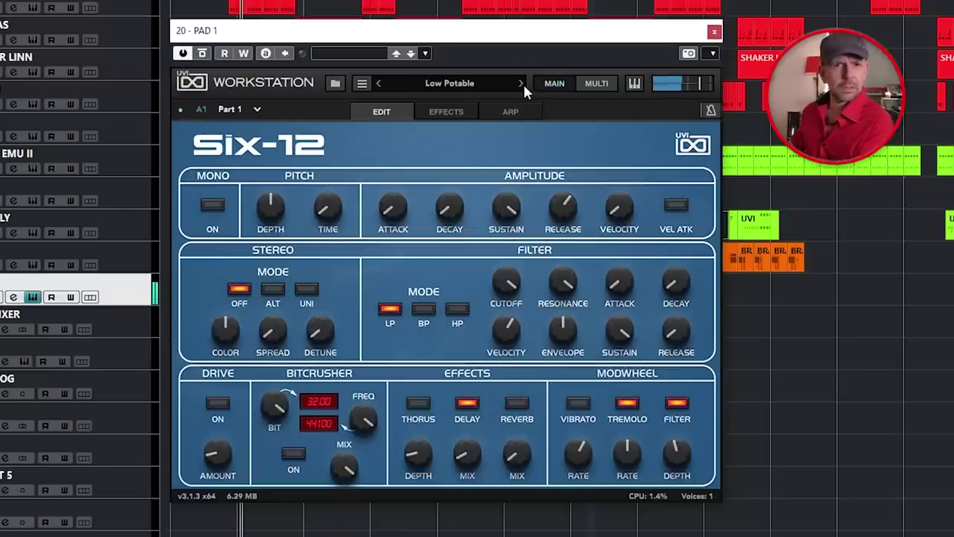
left_click(519, 84)
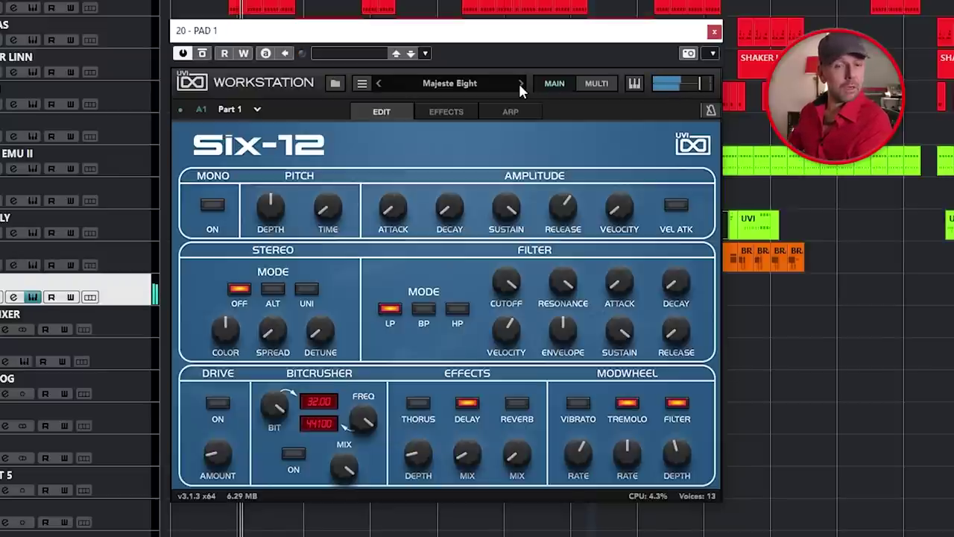
left_click(519, 83)
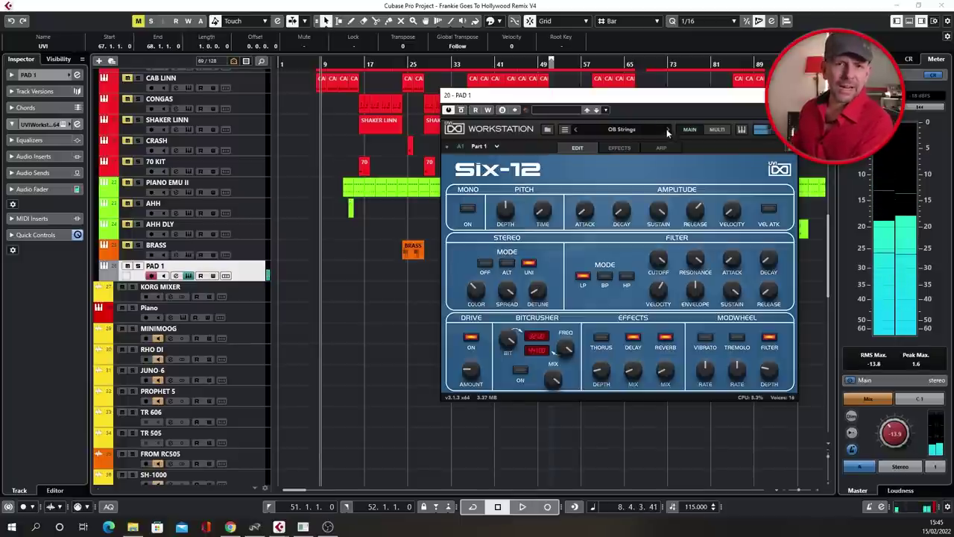
Step: Raise the Six-12's amplitude attack for a softer onset and record the pad part on the PAD 1 track
left_click_drag(582, 192, 589, 147)
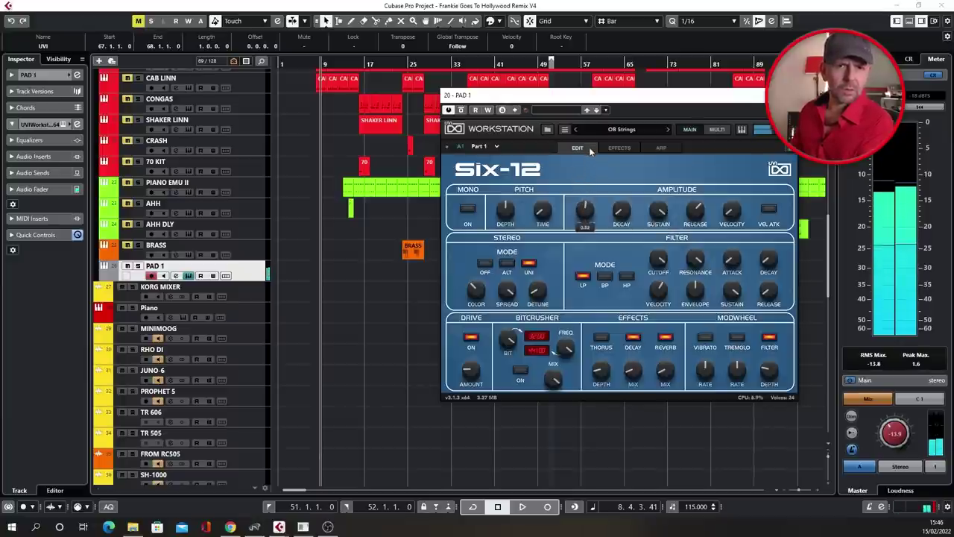
key("space")
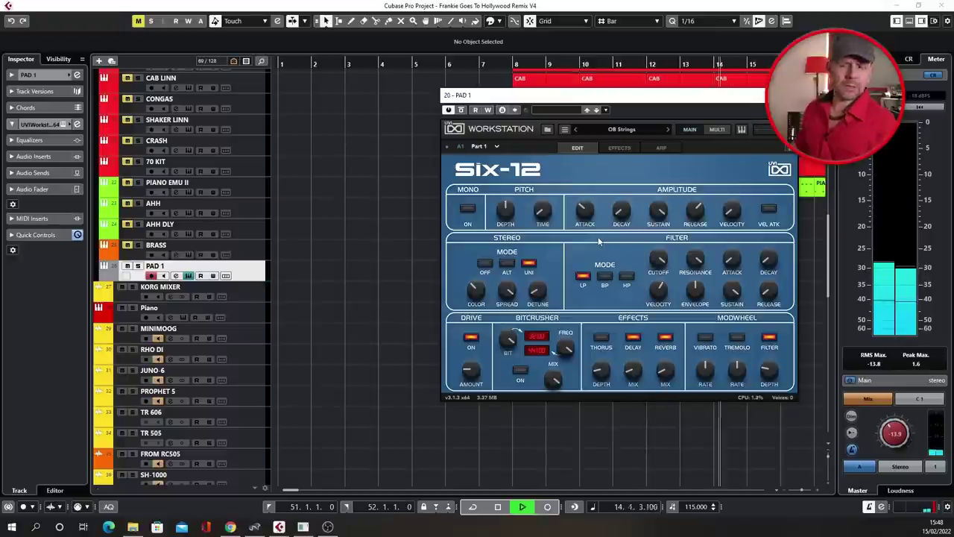
key("KP_Multiply")
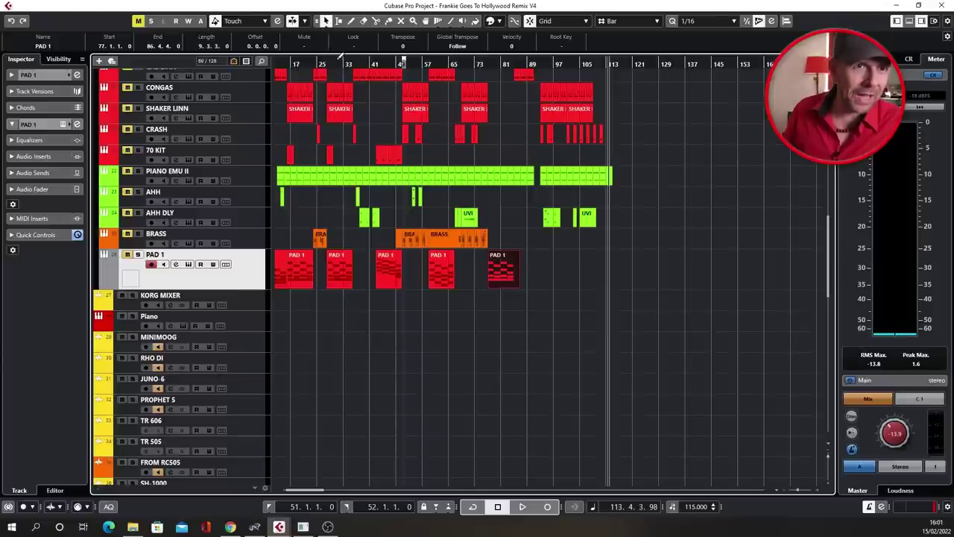
Step: Play the arrangement from the beginning to review the recorded PAD 1 parts against the drum tracks
key("Home")
key("space")
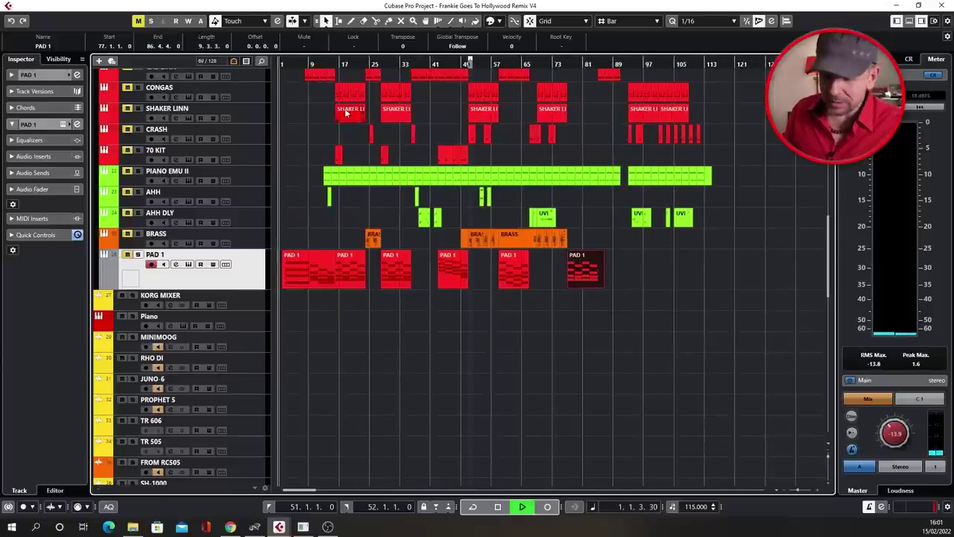
key("h")
key("h")
key("h")
key("h")
scroll(372, 186, "up", 4)
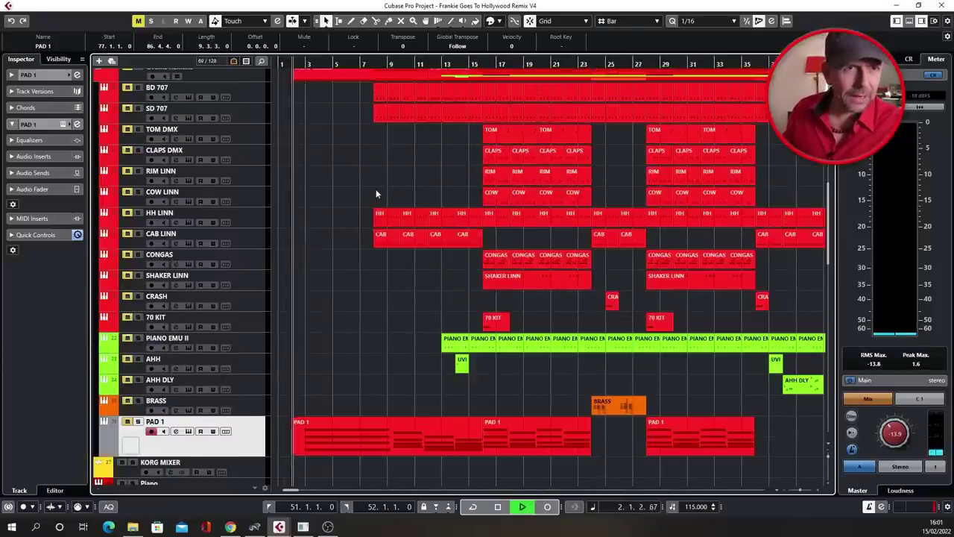
scroll(375, 194, "up", 4)
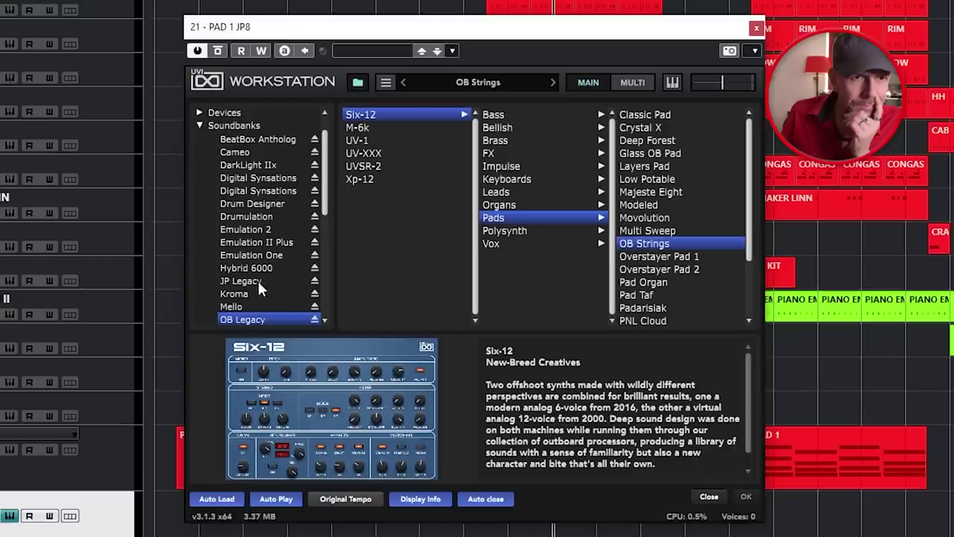
Step: Load the Aristopad preset from JP Legacy's Saturn-8 Pads category for the PAD 1 JP8 track
left_click(259, 288)
left_click(380, 153)
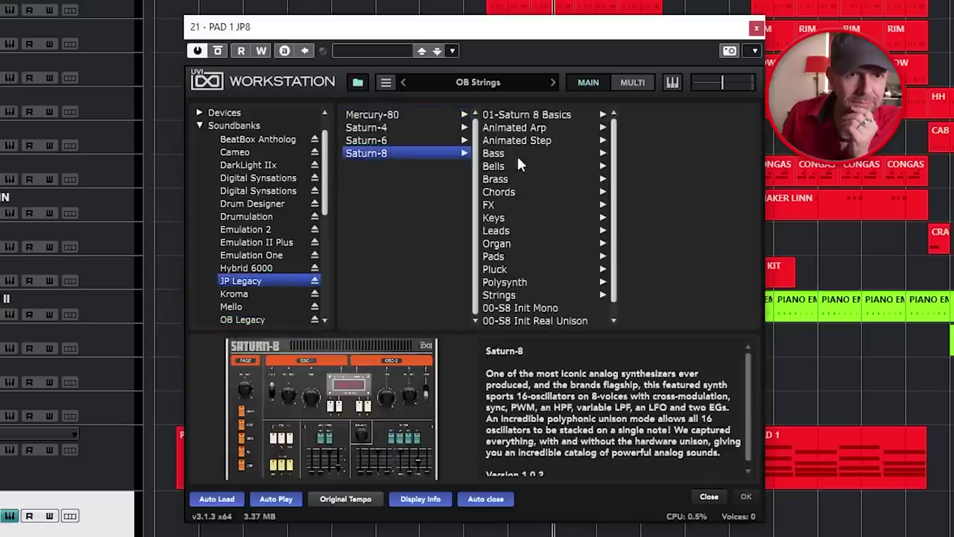
left_click(516, 257)
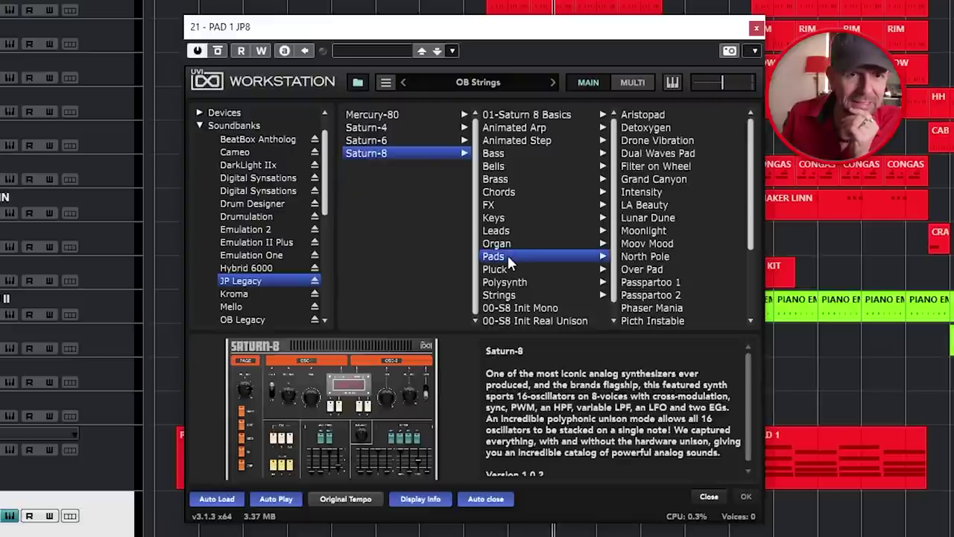
left_click(664, 114)
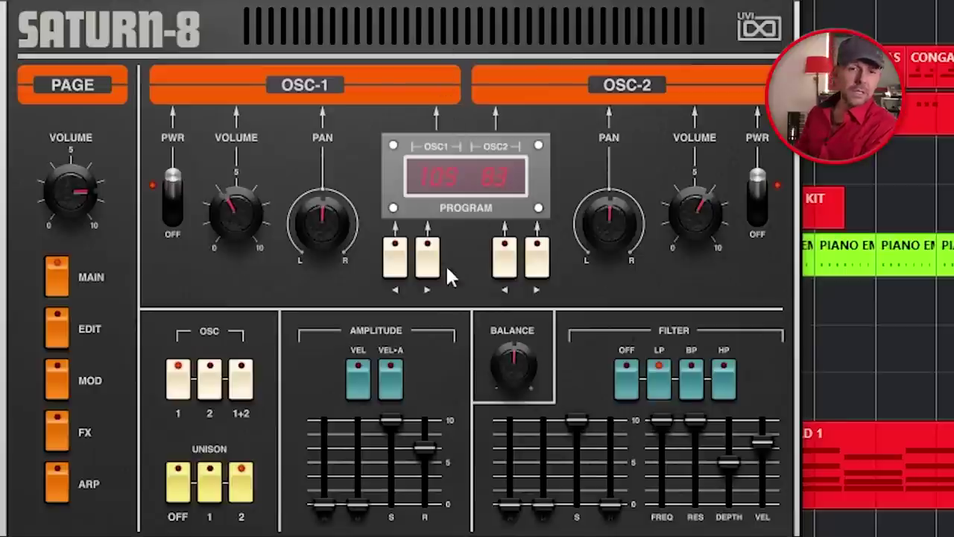
Step: Lower the Saturn-8's Balance slightly, turn OSC-2 volume down near its minimum, and raise OSC-1 volume to almost 5
left_click_drag(512, 368, 543, 402)
left_click_drag(694, 210, 666, 454)
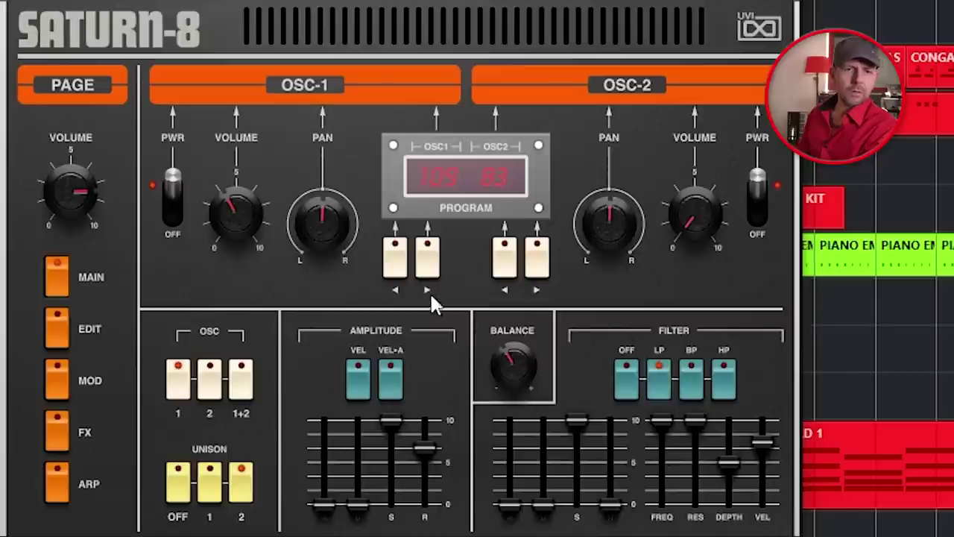
mouse_move(245, 206)
left_mouse_down()
mouse_move(238, 196)
mouse_move(247, 194)
left_mouse_up()
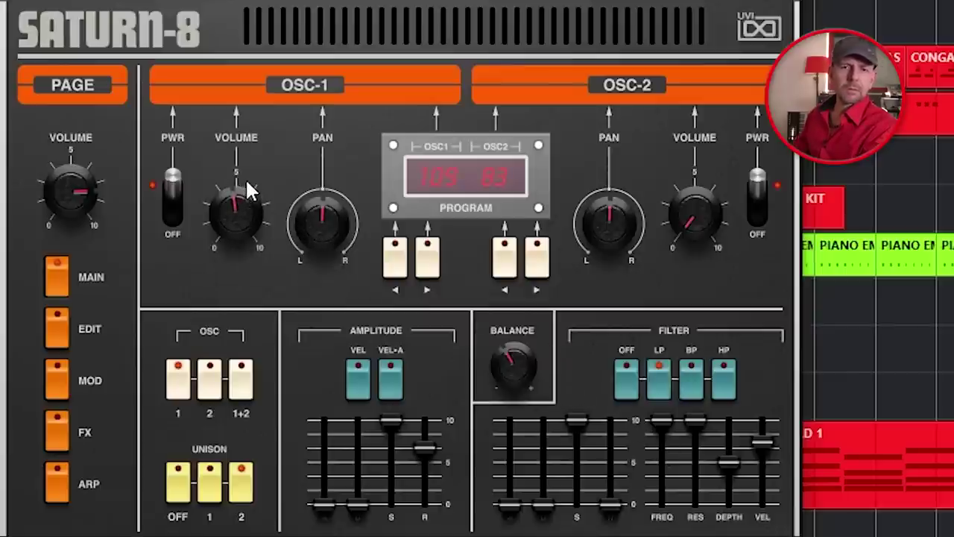
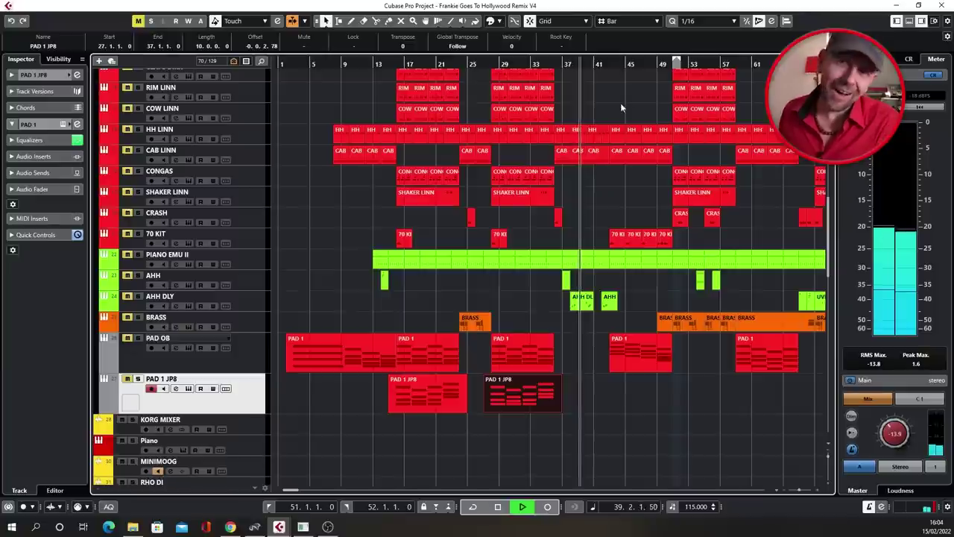
Step: Copy the PAD 1 part at bar 43 from the PAD OB track onto the PAD 1 JP8 track
double_click(608, 64)
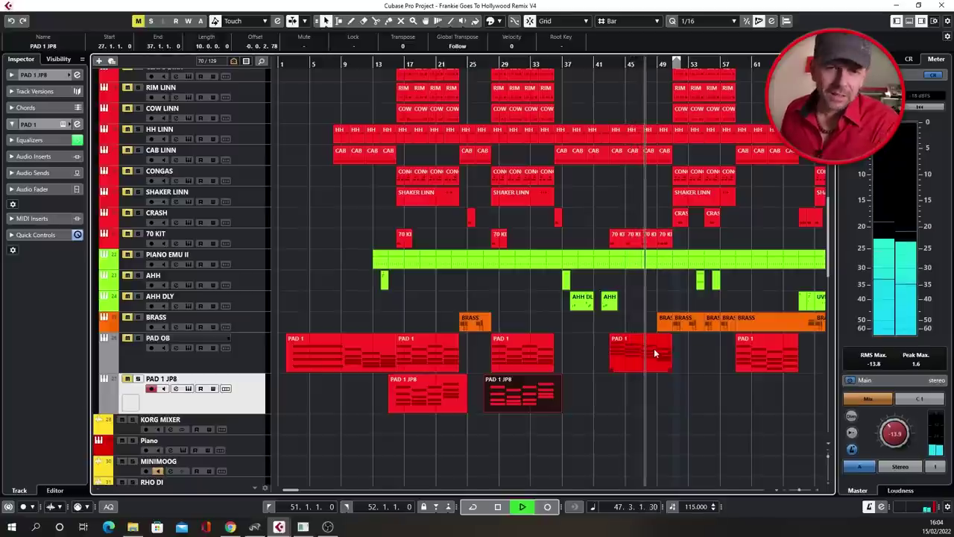
key("space")
left_click_drag(653, 348, 657, 391)
Step: Listen to the copied part from bar 43 with PAD 1 JP8 soloed, and unsolo it to hear it in the mix
left_click(137, 378)
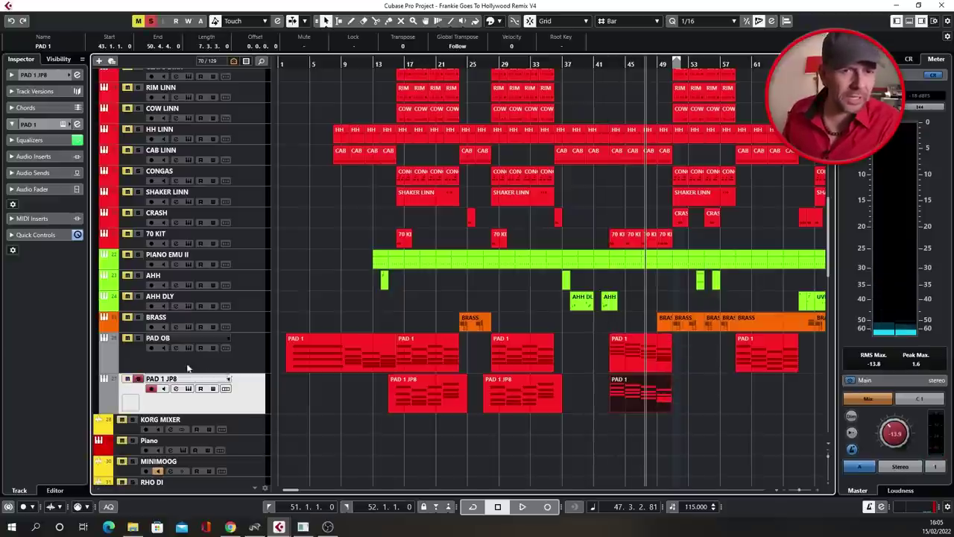
left_click(624, 67)
key("space")
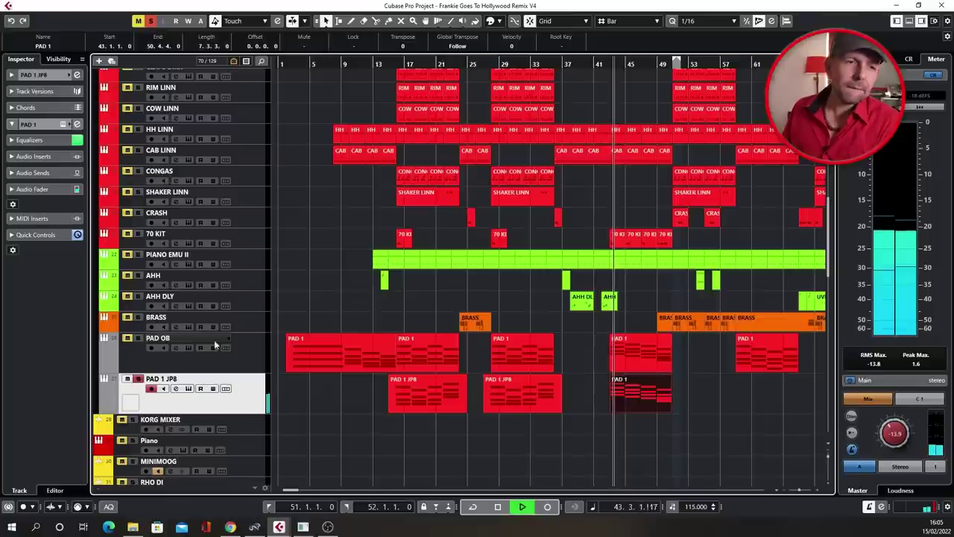
left_click(138, 379)
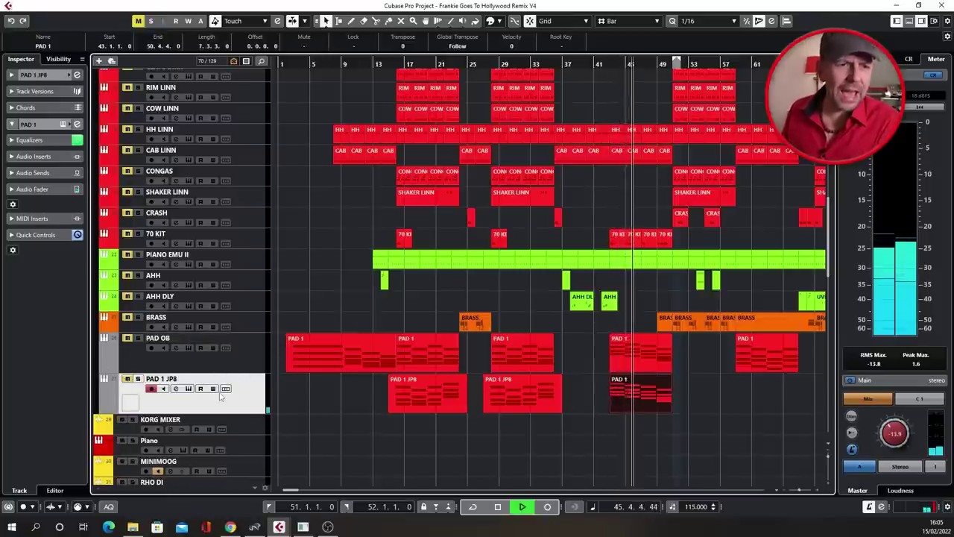
Step: Set the pre gain of the PAD 1 JP8 channel's equalizer to -1.9 dB and close its channel settings
left_click(176, 389)
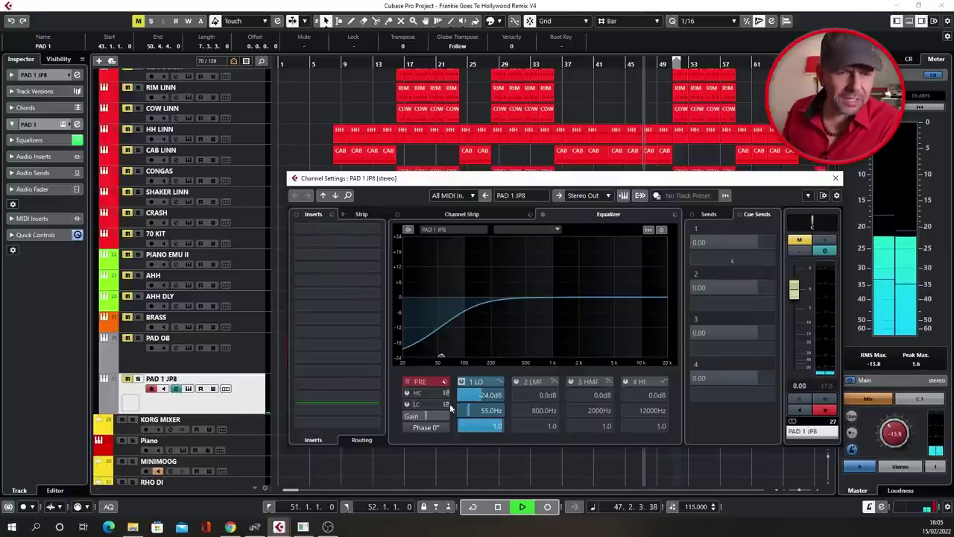
left_click(426, 418)
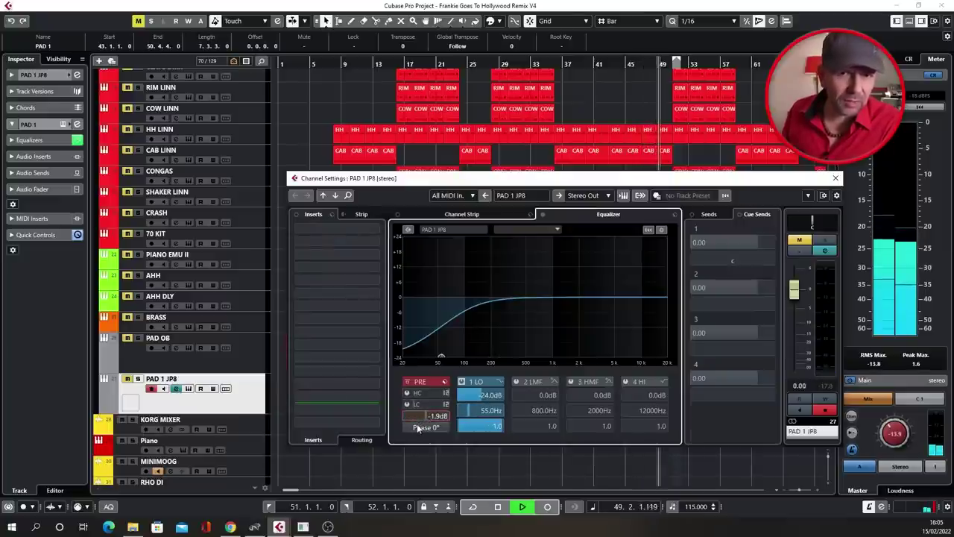
left_click(835, 178)
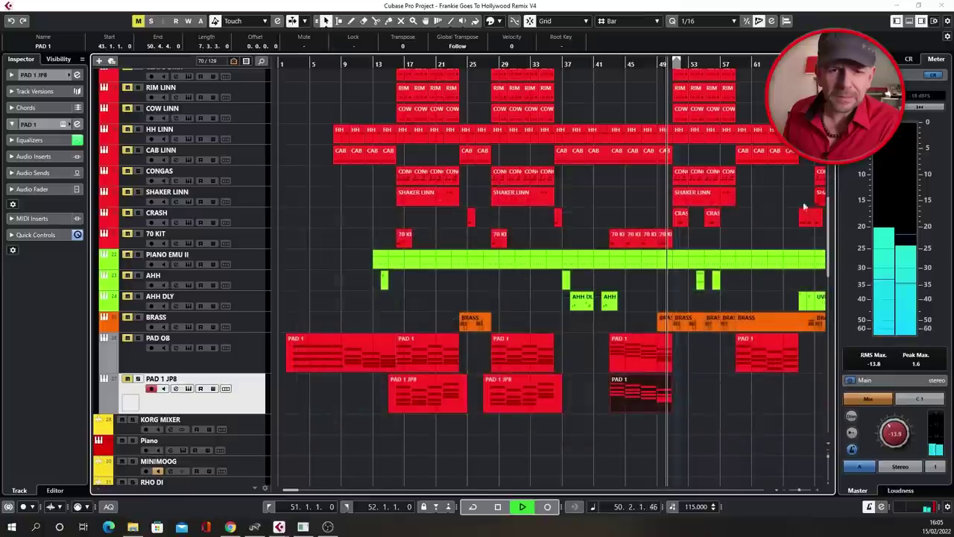
Step: Play from bar 49, then raise the B2 note in the bar 49 chord of the PAD 1 JP8 part to C#3
left_click(659, 63)
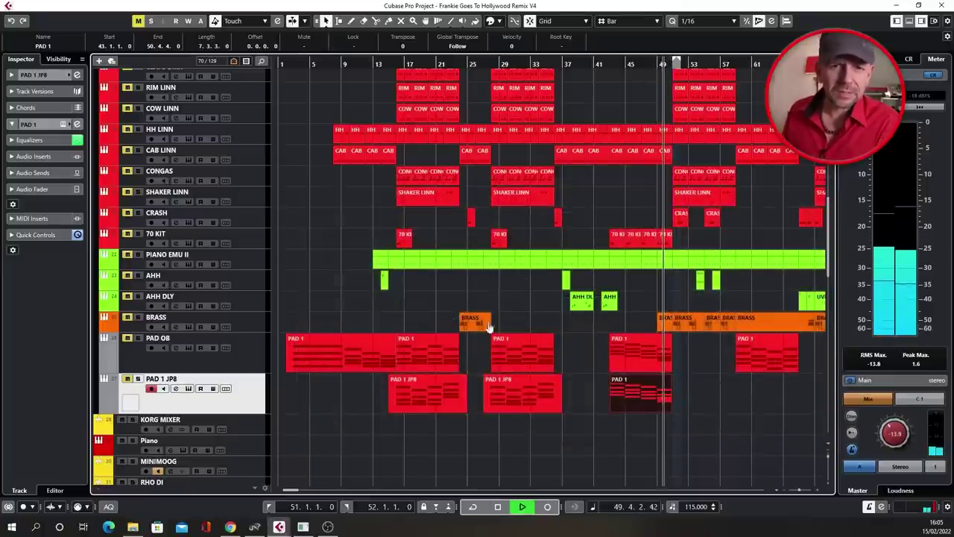
key("space")
double_click(634, 392)
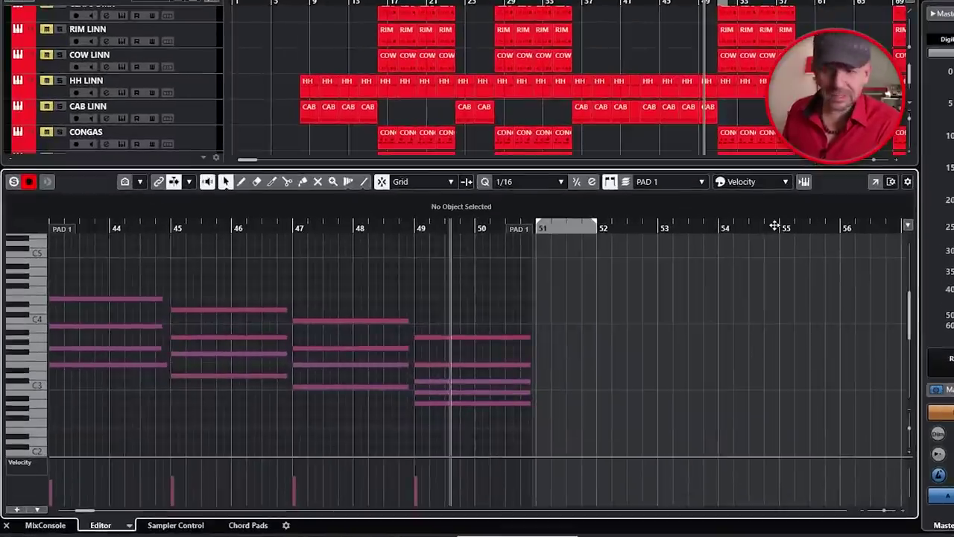
key("ctrl+e")
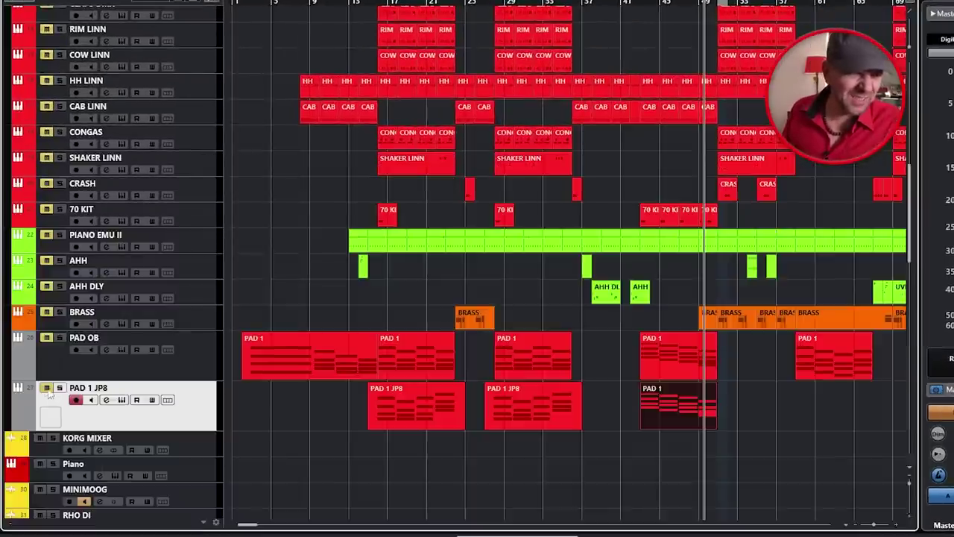
key("ctrl+e")
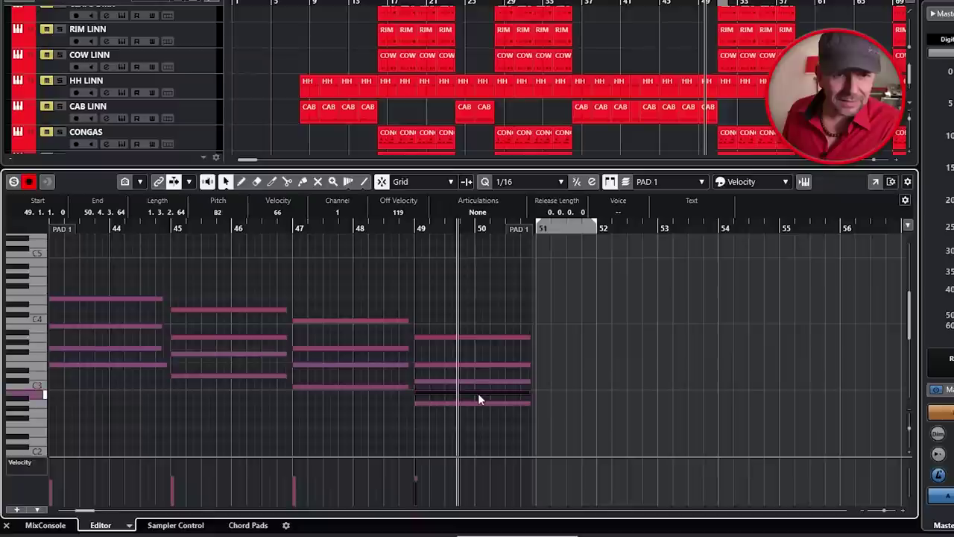
key("Up")
key("Up")
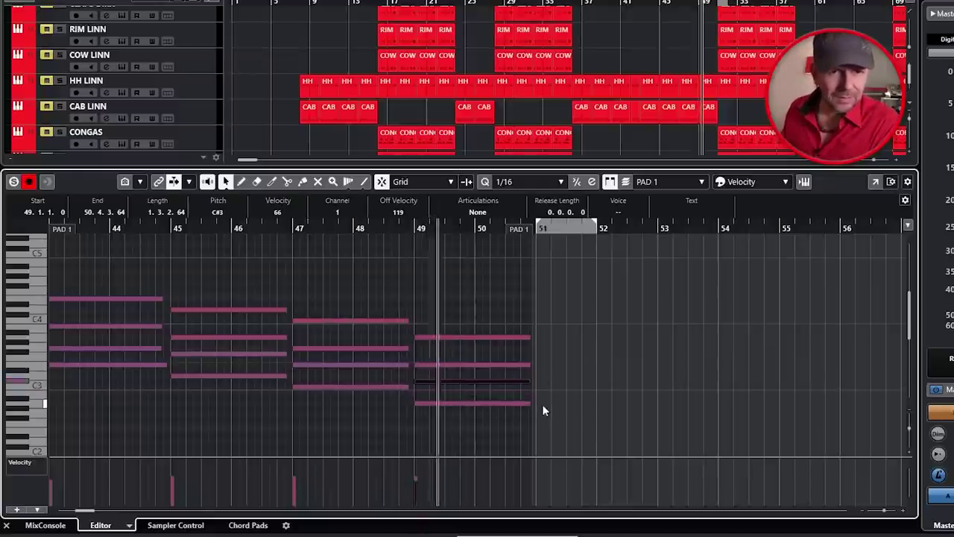
Step: Rework the low A2 note at bar 49 into a short A2, an E2 from 49.3.1 and an A2 from 50.1.1
mouse_move(530, 403)
left_mouse_down()
mouse_move(432, 414)
mouse_move(474, 441)
mouse_move(468, 432)
mouse_move(497, 420)
mouse_move(492, 411)
mouse_move(529, 403)
left_mouse_up()
left_click(411, 228)
left_click_drag(411, 228, 515, 396)
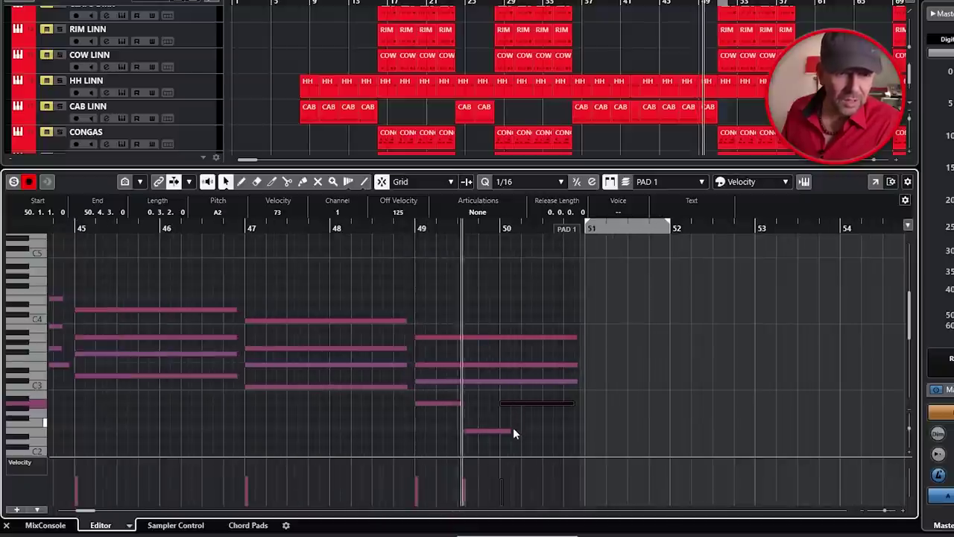
left_click_drag(469, 433, 459, 433)
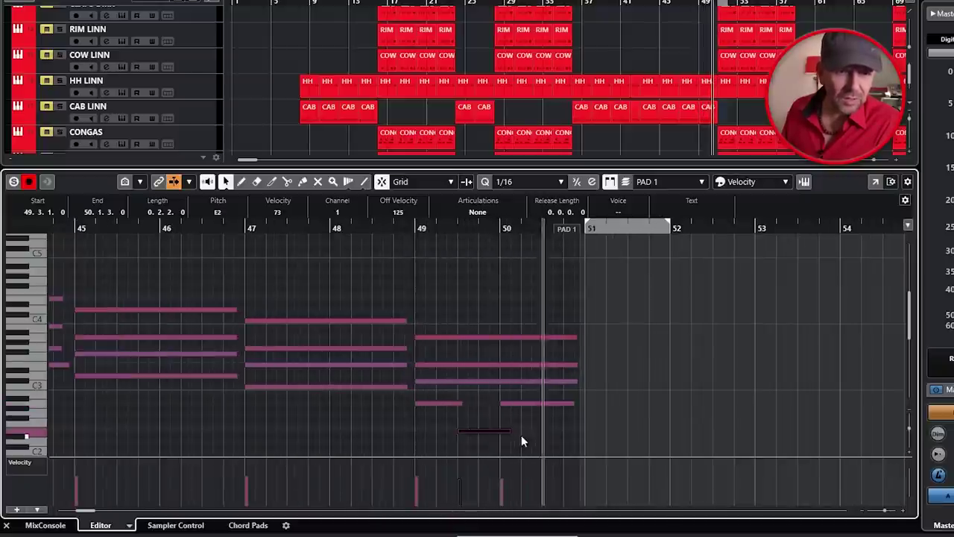
key("ctrl+e")
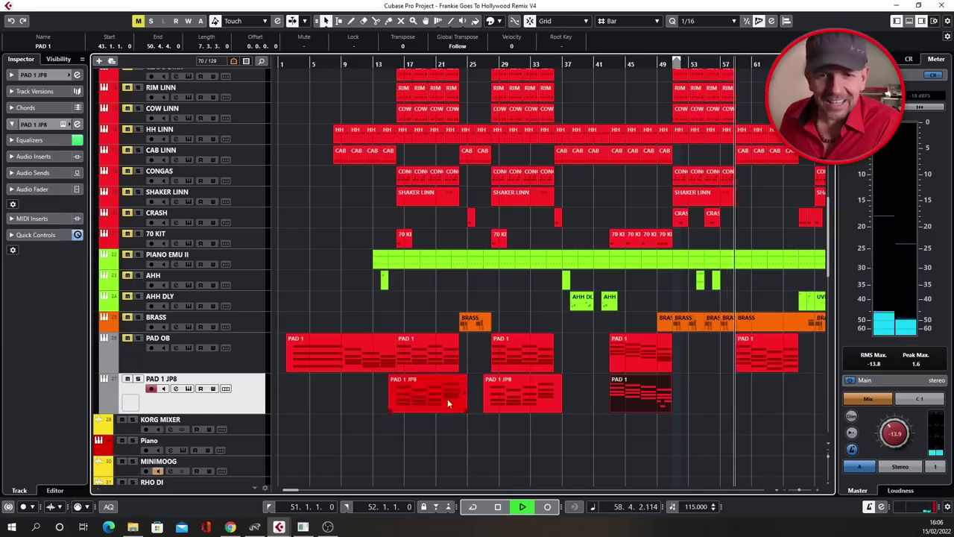
Step: Examine the later arrangement up to about bar 111 during playback, following the Keys track against the remade drum tracks
scroll(447, 398, "up", 5)
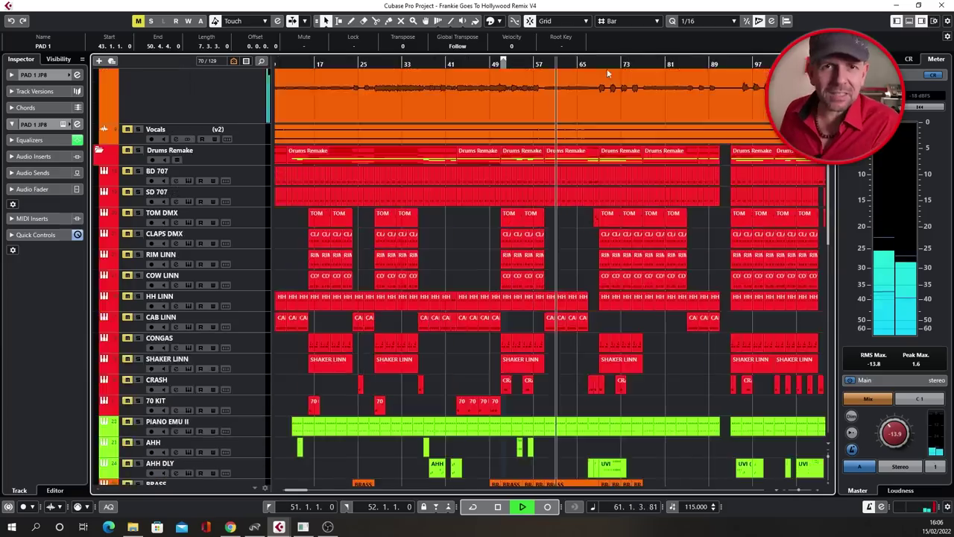
scroll(606, 68, "down", 2)
scroll(670, 161, "down", 3)
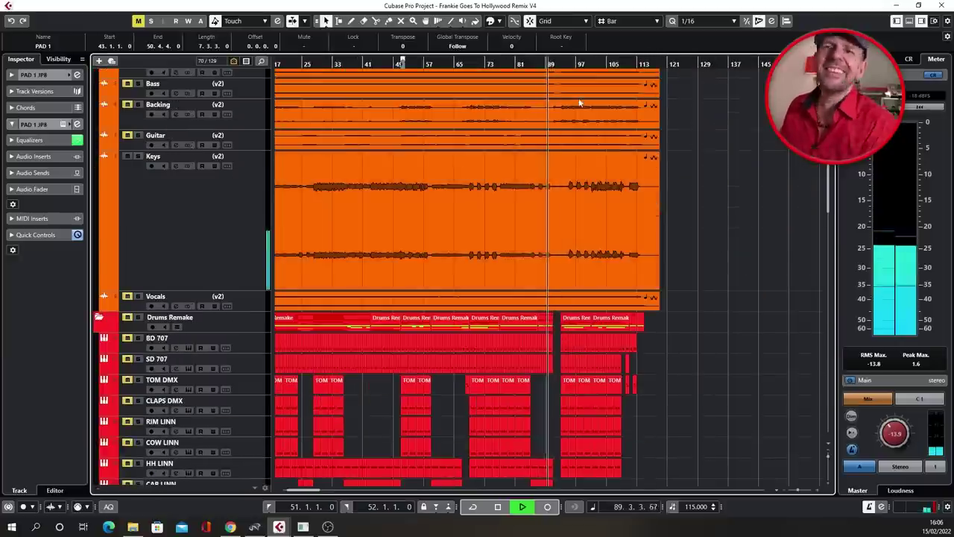
scroll(615, 223, "down", 6)
key("space")
scroll(677, 250, "down", 3)
key("h")
key("h")
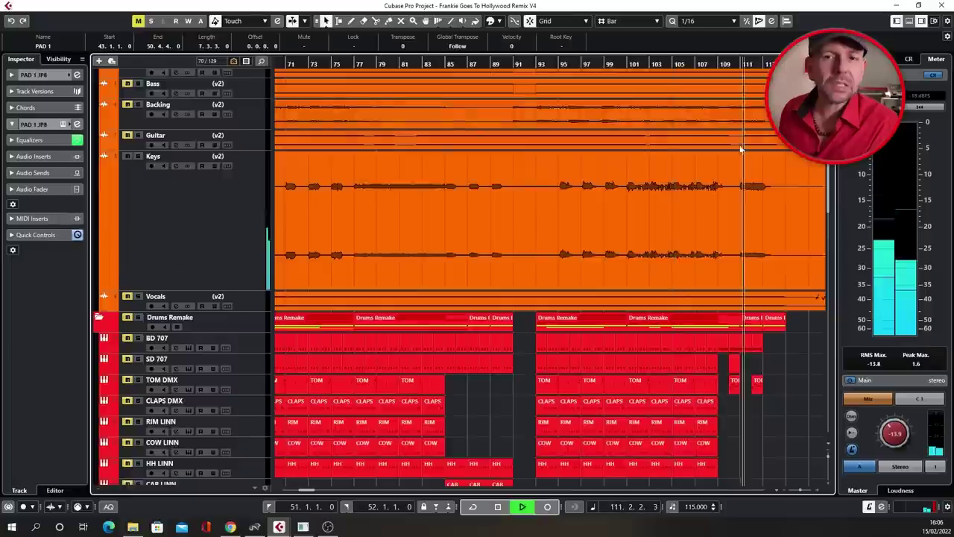
key("space")
scroll(741, 149, "down", 10)
key("g")
key("g")
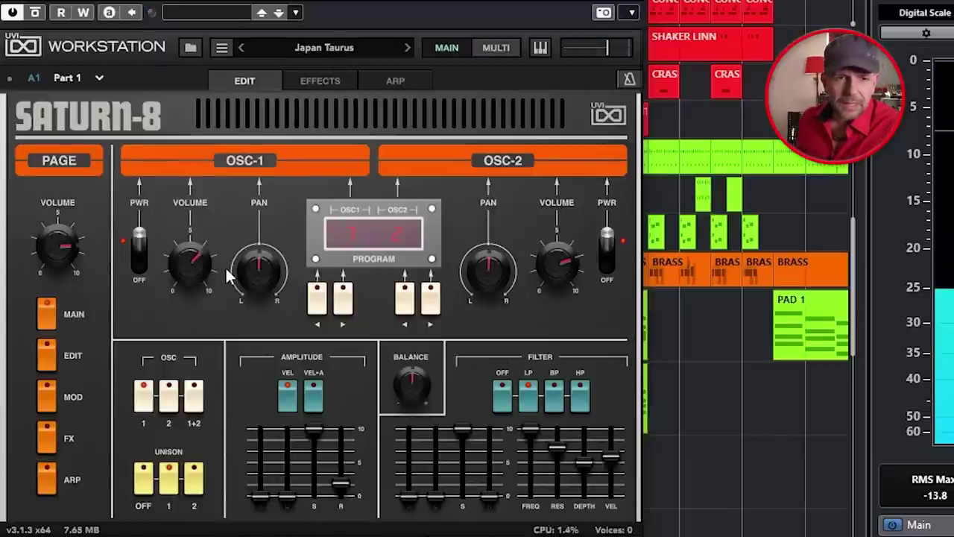
Step: On the BIG BASS track's Japan Taurus preset, turn OSC-2 volume to minimum and advance the OSC-1 waveform program to 51
mouse_move(270, 268)
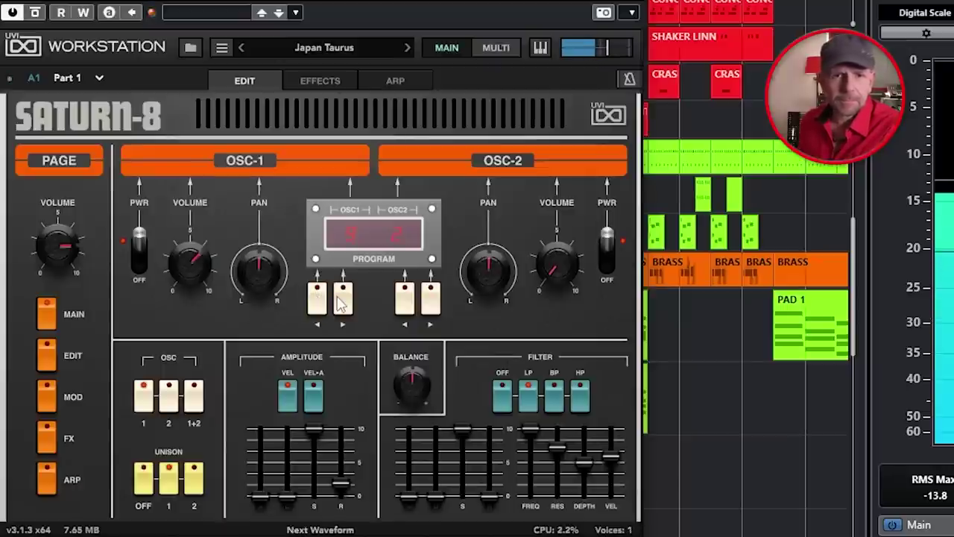
left_click(341, 299)
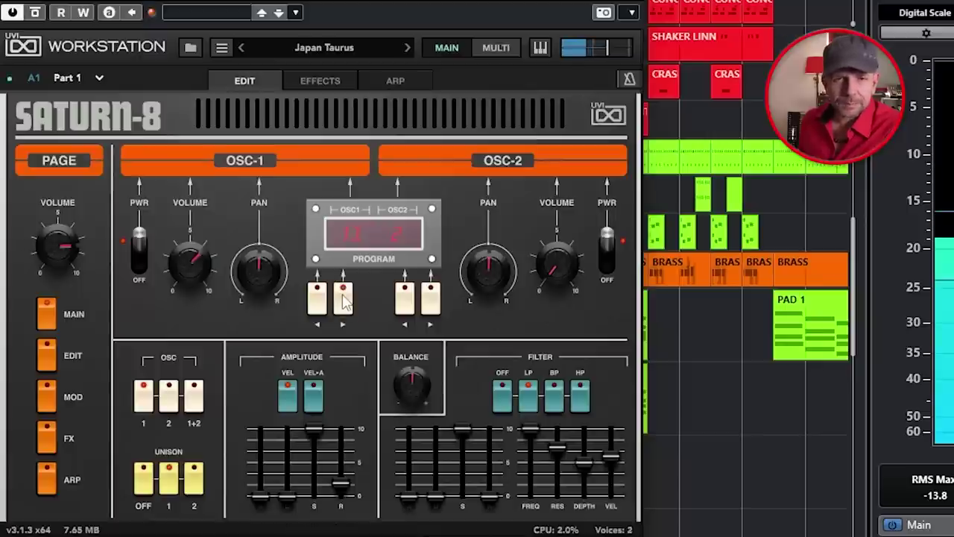
left_click(343, 299)
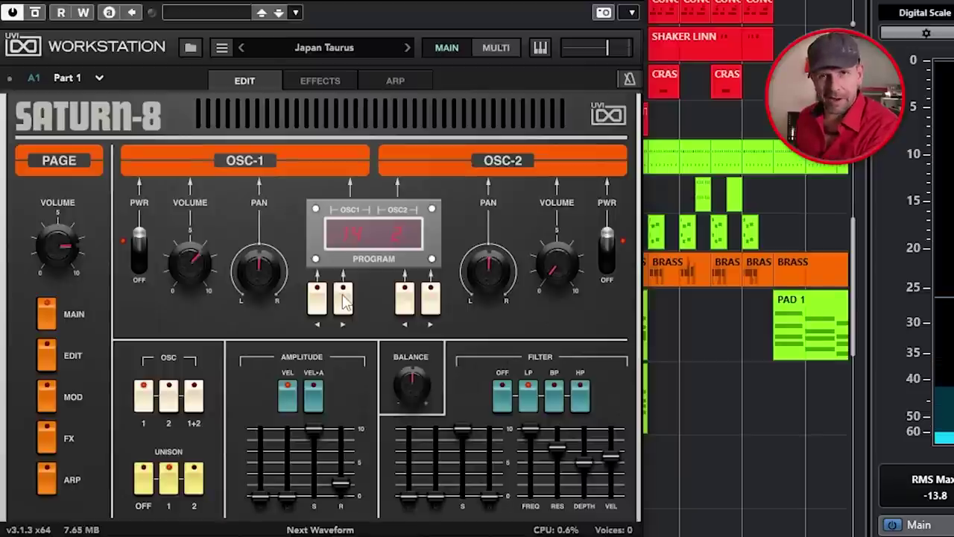
left_click(343, 299)
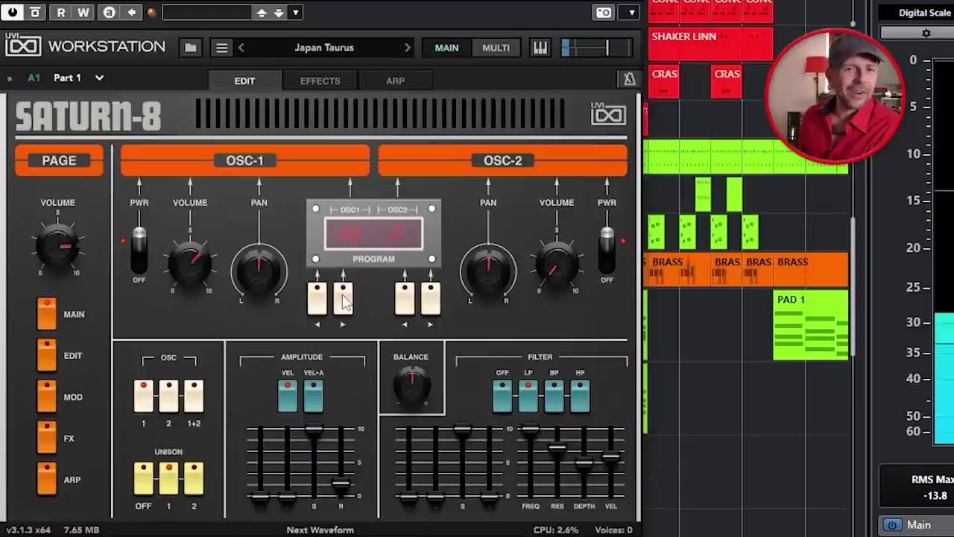
left_click(343, 300)
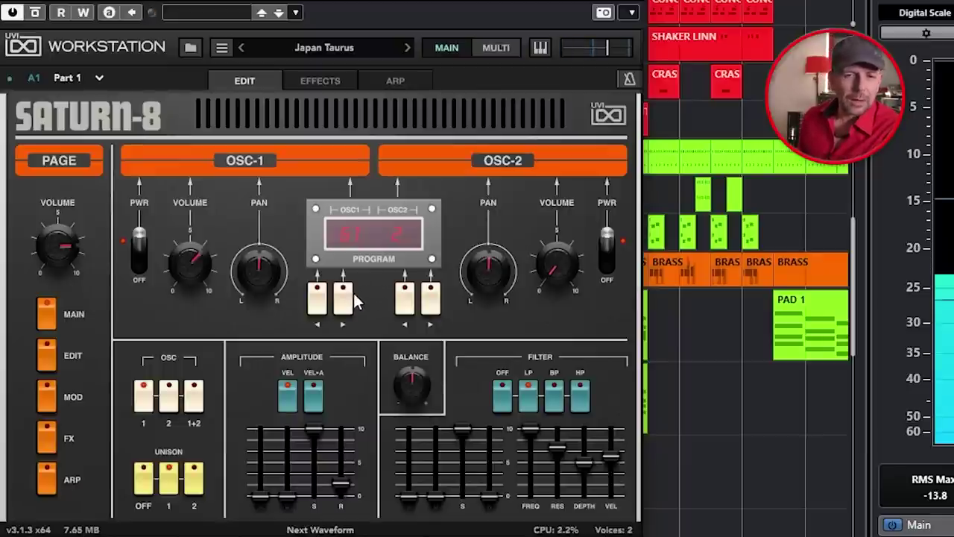
Step: Raise the Saturn-8's envelope-to-filter depth, drop the filter envelope's sustain to zero and set its decay to about 0.58
mouse_move(562, 451)
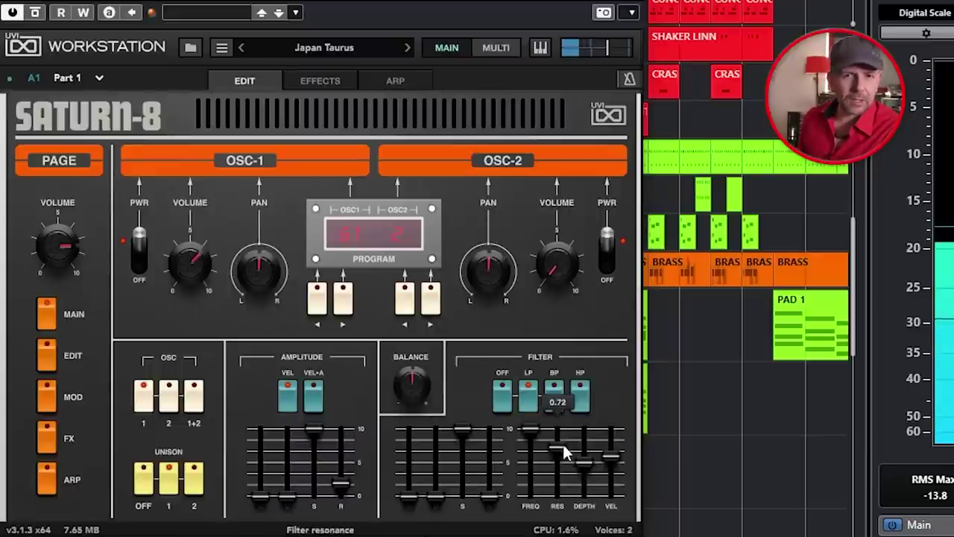
mouse_move(585, 460)
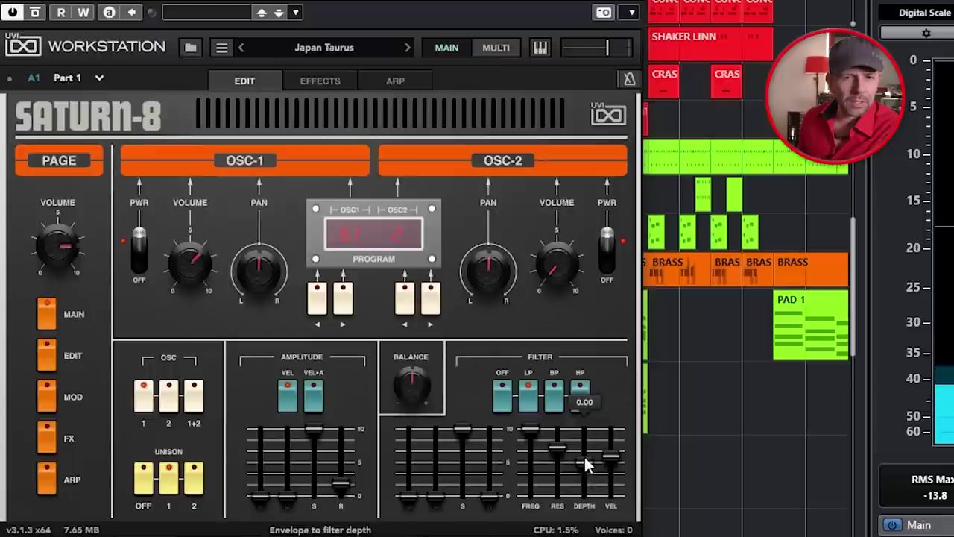
left_click_drag(583, 454, 583, 446)
mouse_move(482, 441)
left_click_drag(458, 439, 436, 457)
mouse_move(432, 497)
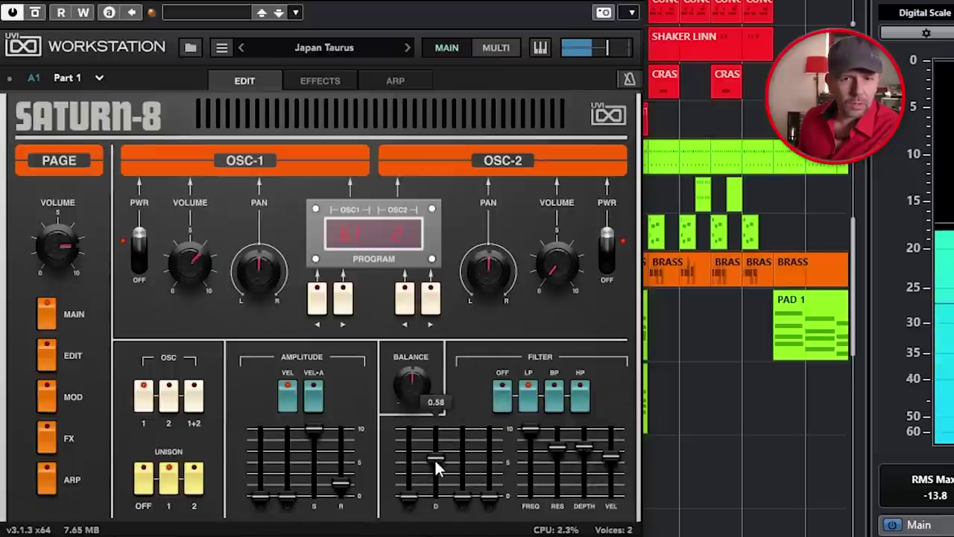
Step: Lower the filter frequency to minimum, raise the filter velocity to maximum and set the envelope decay to about 0.55
mouse_move(522, 432)
left_click_drag(528, 431, 529, 495)
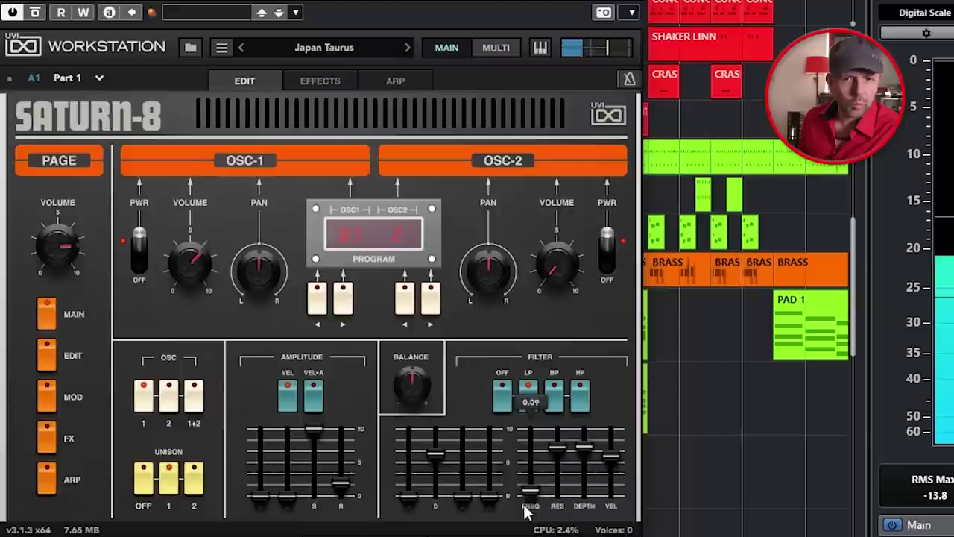
mouse_move(440, 462)
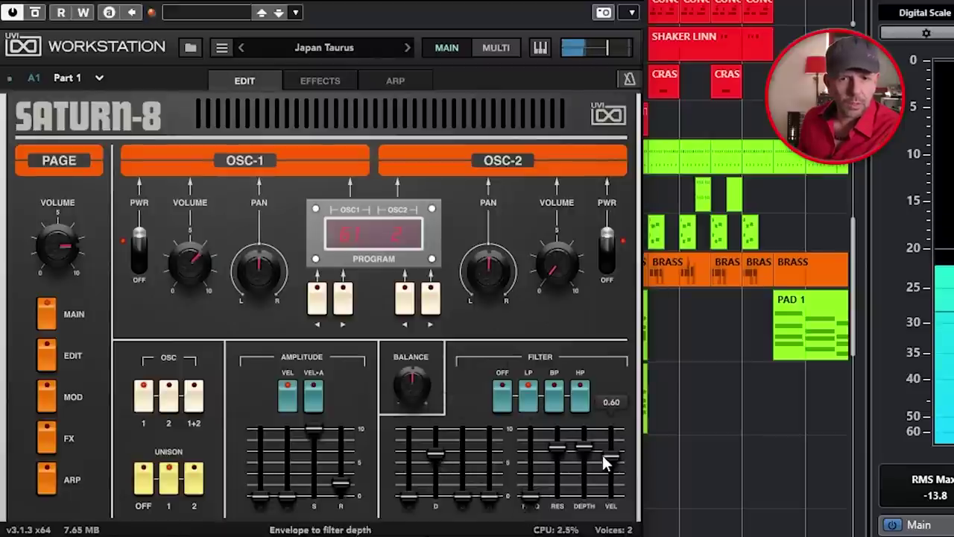
left_click_drag(605, 450, 596, 426)
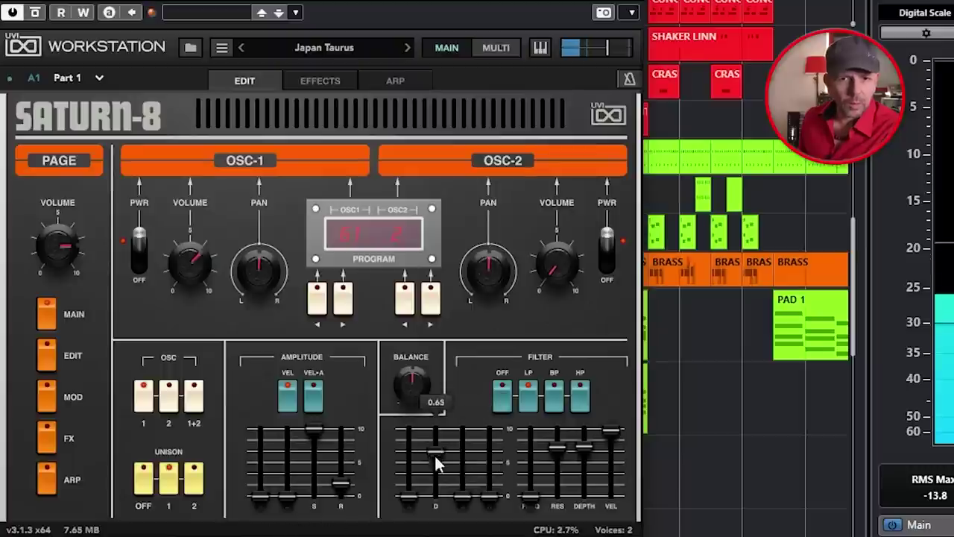
left_click_drag(436, 483, 439, 461)
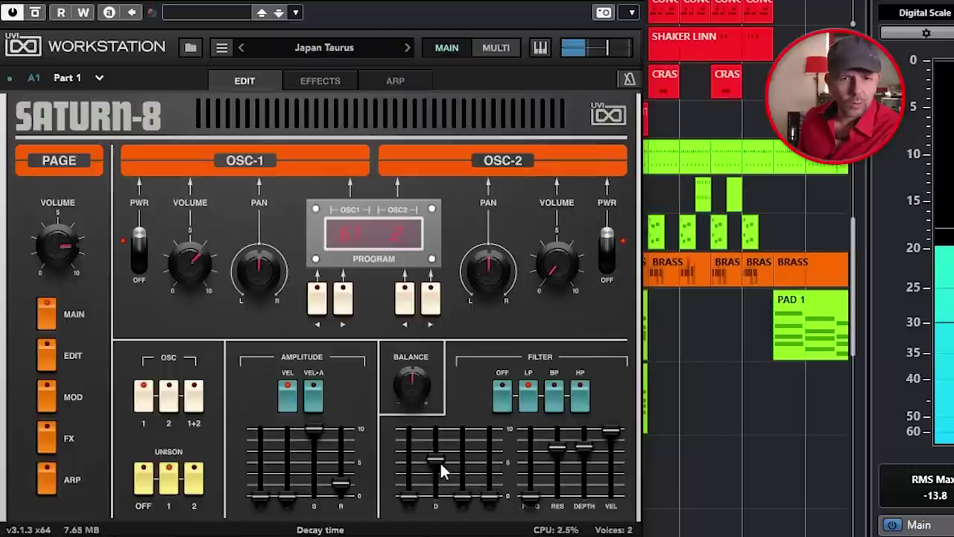
Step: Raise the filter frequency slightly, shorten the filter envelope decay to about 0.46, and try full resonance before reducing it to roughly two thirds
mouse_move(544, 498)
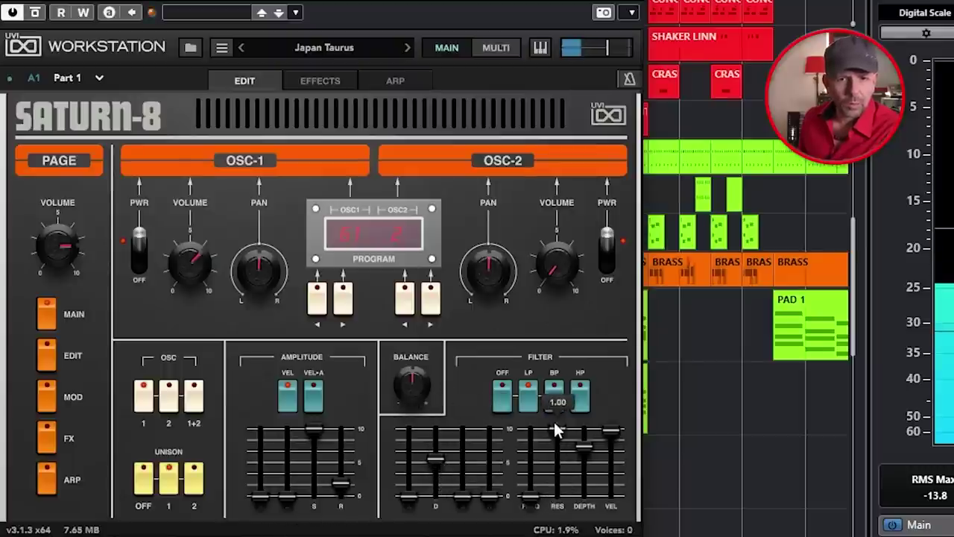
left_click_drag(523, 497, 525, 486)
mouse_move(427, 466)
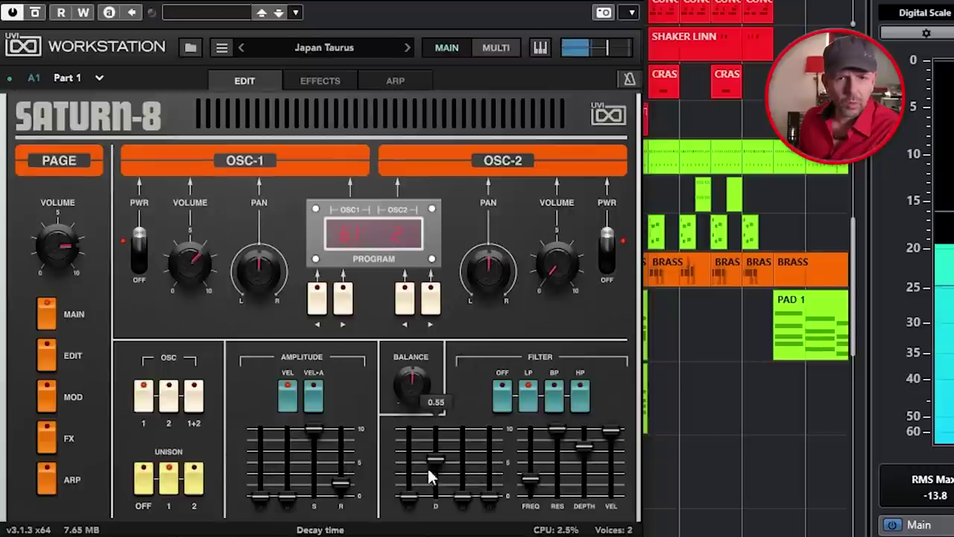
left_click_drag(435, 459, 436, 471)
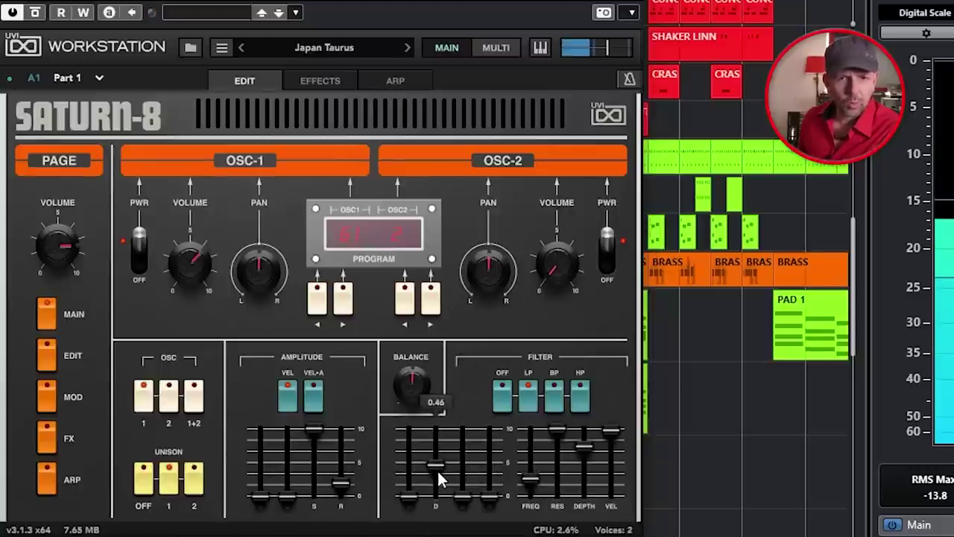
mouse_move(557, 430)
left_click_drag(557, 428, 550, 451)
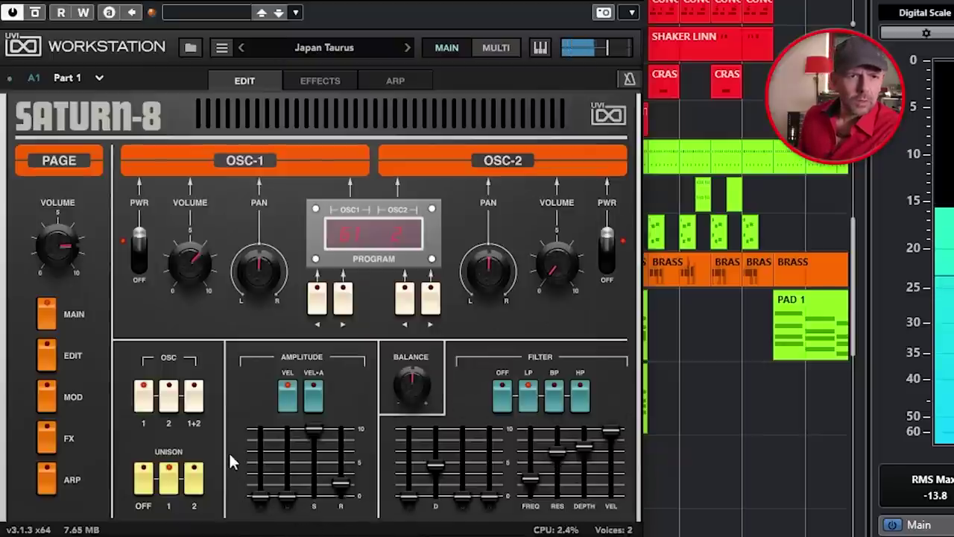
Step: Check the Saturn-8's Edit page, then pan OSC-1 fully left and raise the OSC-2 volume to just above 5
left_click(47, 358)
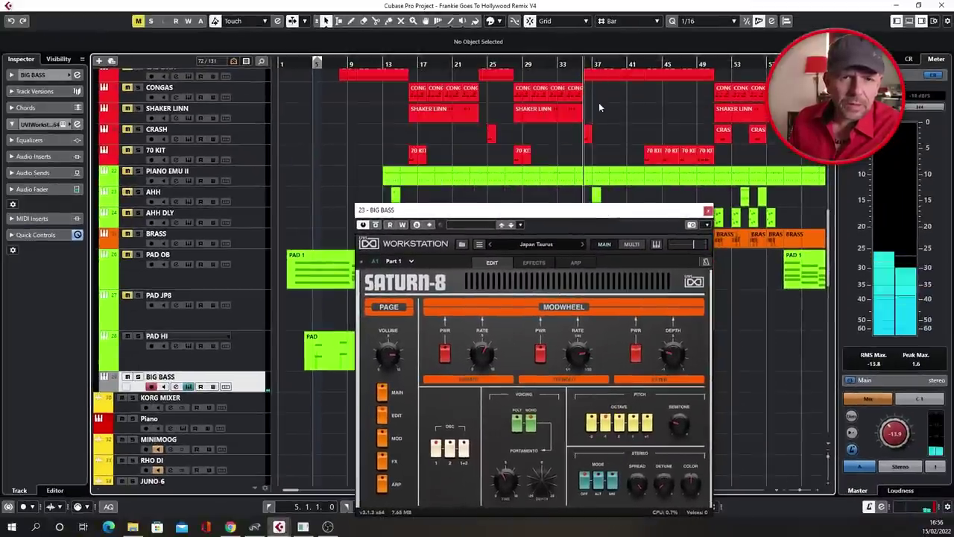
left_click_drag(600, 214, 600, 93)
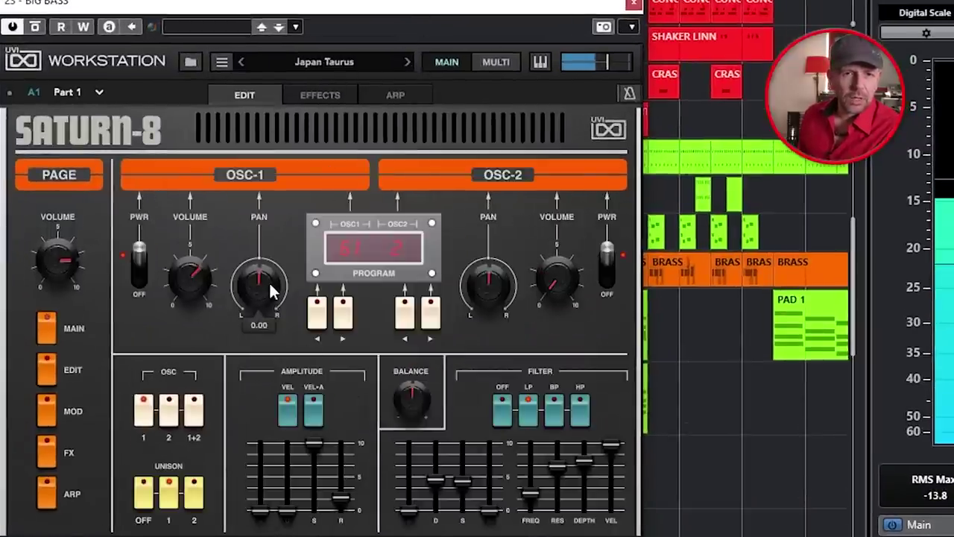
left_click_drag(269, 281, 275, 421)
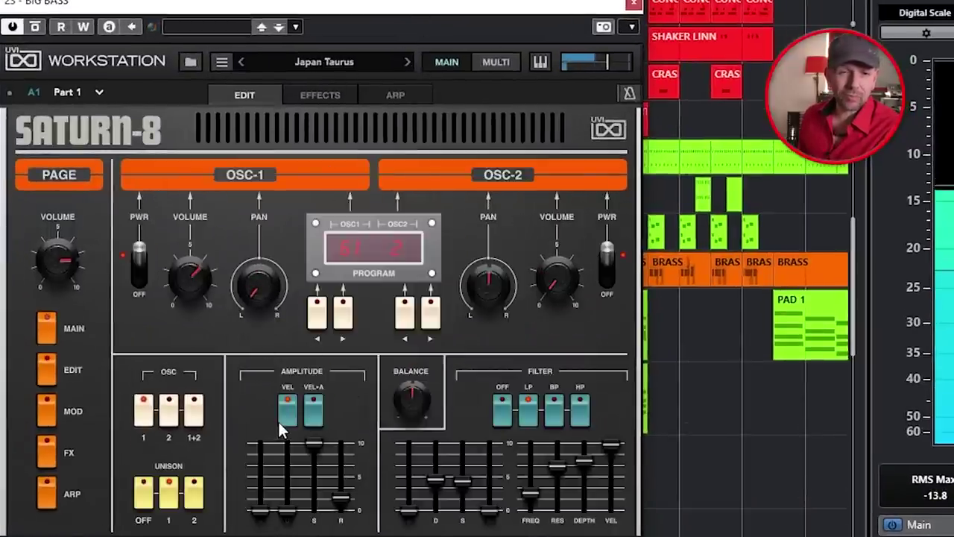
left_click_drag(557, 280, 566, 181)
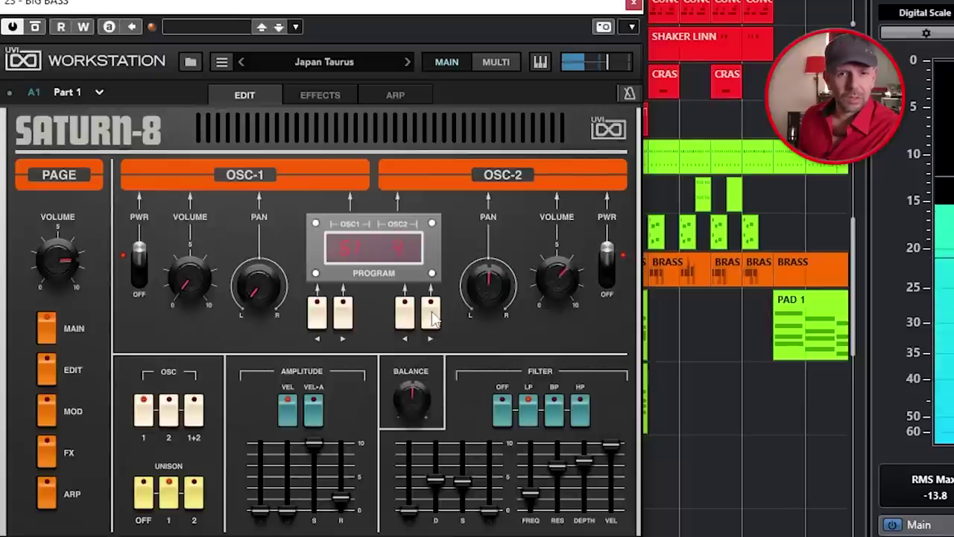
Step: Set OSC-2 to program 2 and give it a low filter frequency, roughly two-thirds resonance, more depth and a filter decay just under 0.45
left_click(407, 313)
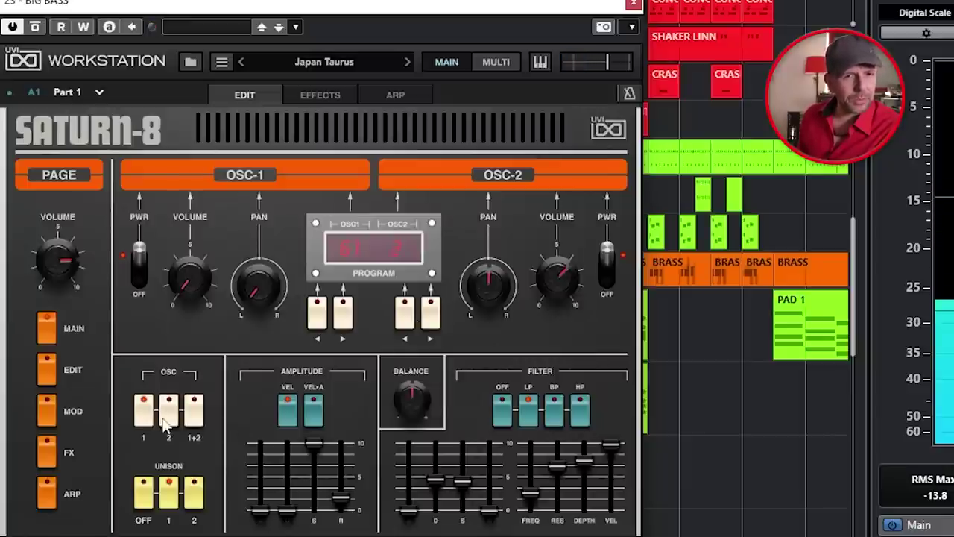
left_click(52, 367)
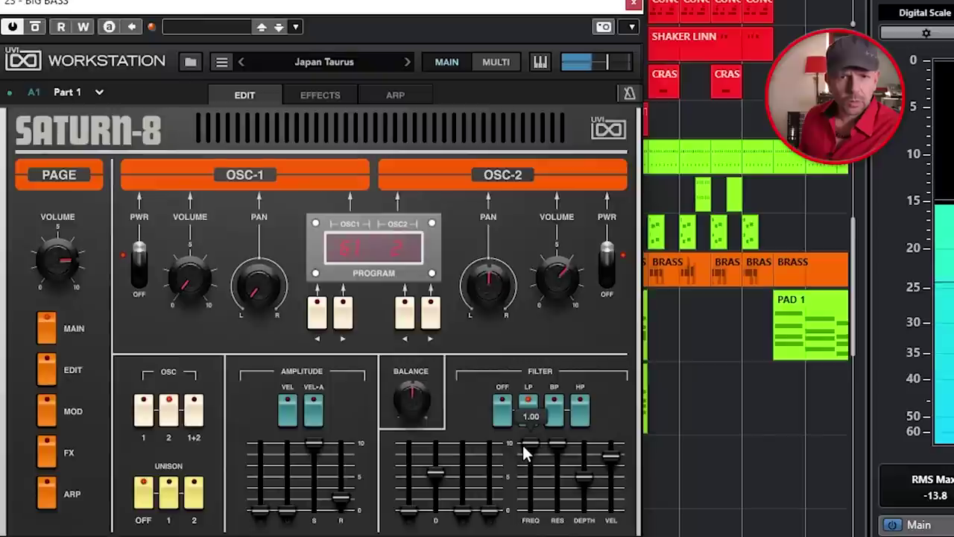
mouse_move(532, 471)
left_mouse_down()
mouse_move(532, 458)
mouse_move(531, 468)
left_mouse_up()
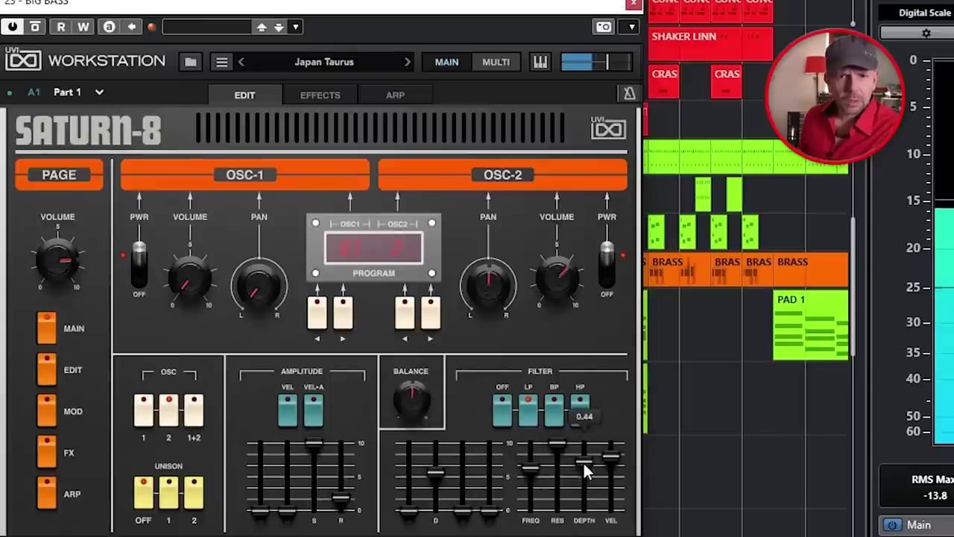
left_click_drag(528, 459, 533, 488)
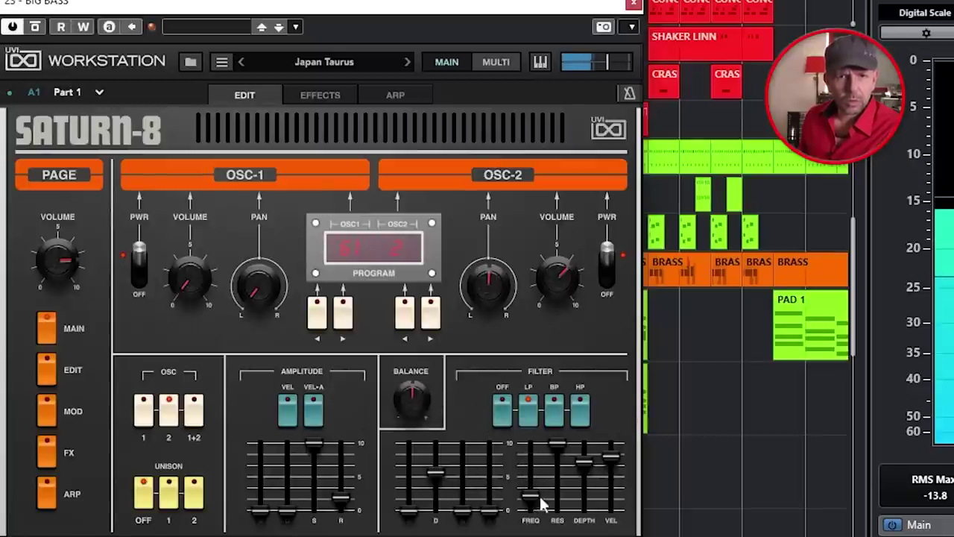
left_click_drag(556, 478, 554, 469)
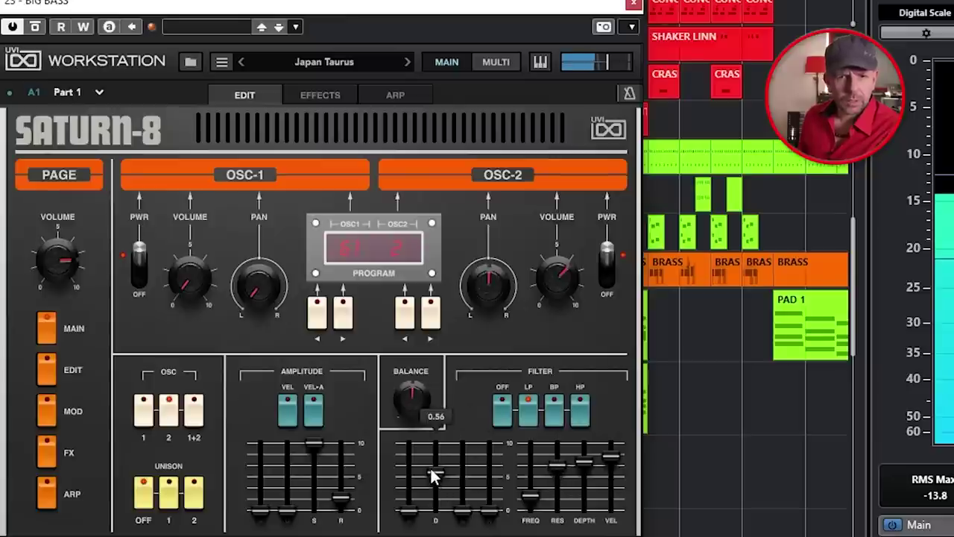
left_click_drag(431, 471, 436, 489)
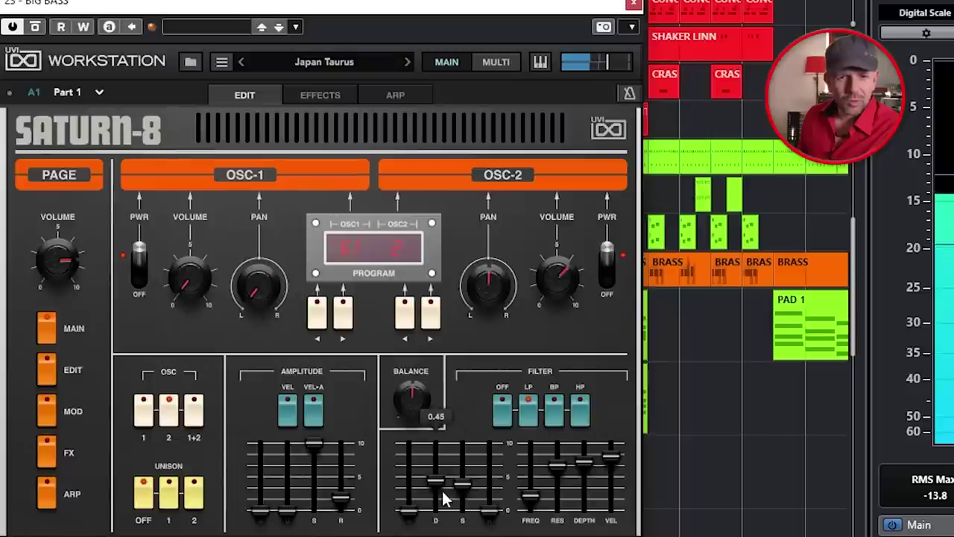
left_click_drag(438, 497, 438, 498)
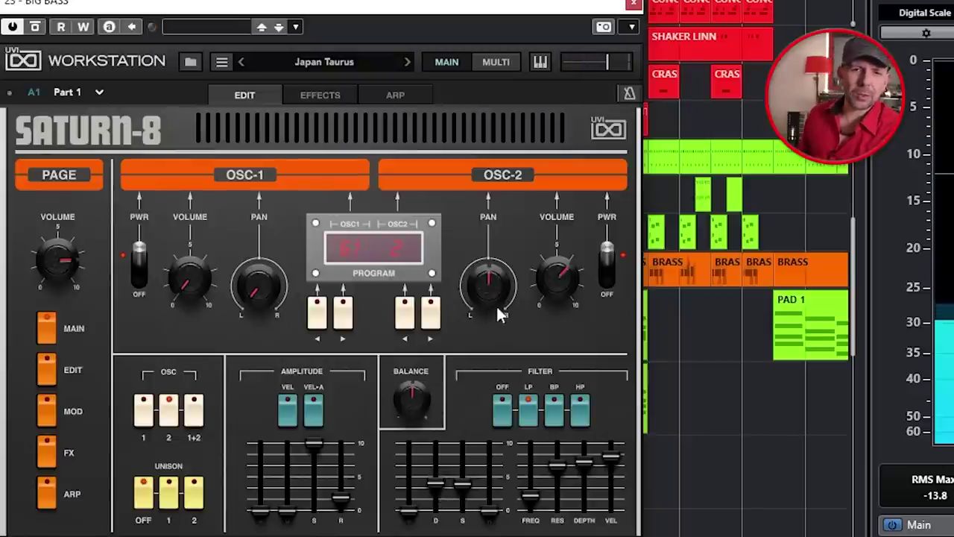
Step: Pan OSC-2 fully right and raise the OSC-1 volume
left_click_drag(501, 314, 495, 294)
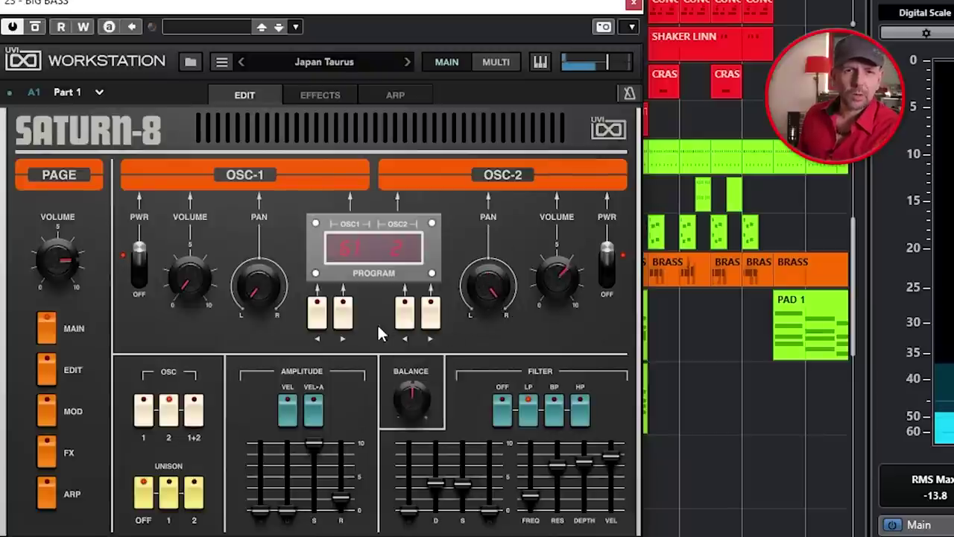
left_click_drag(195, 277, 241, 149)
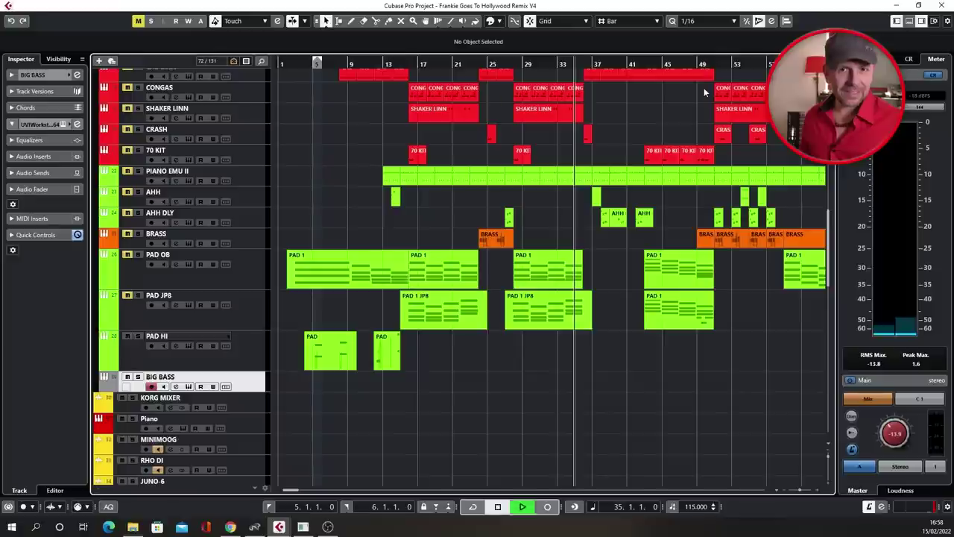
Step: Record the bass riff on the BIG BASS track and copy it to further bars, including 51 and 53
key("KP_Multiply")
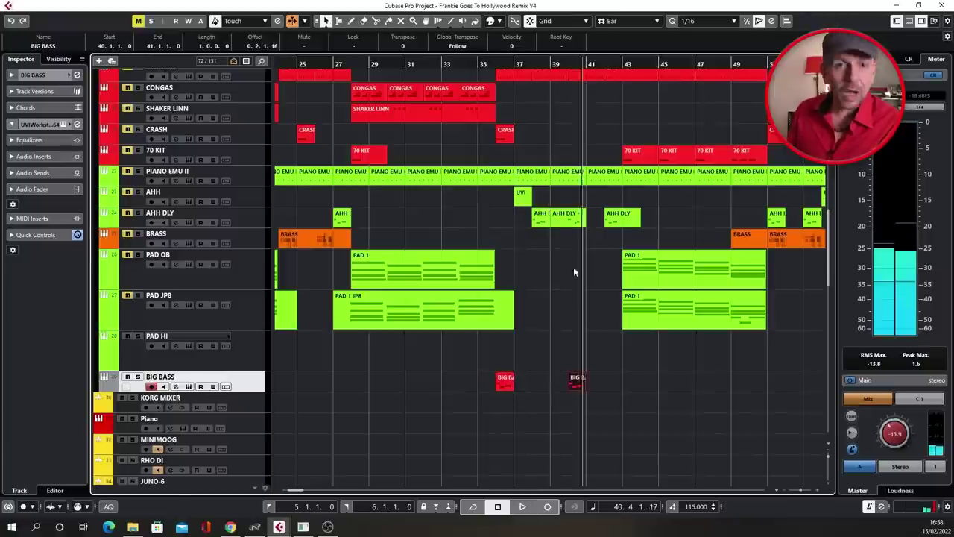
key("ctrl+e")
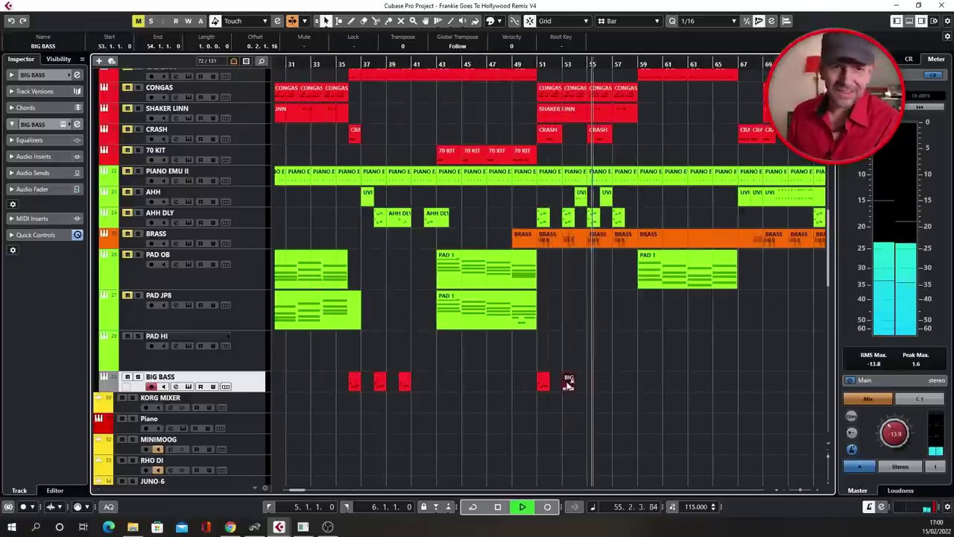
left_click_drag(569, 382, 542, 383)
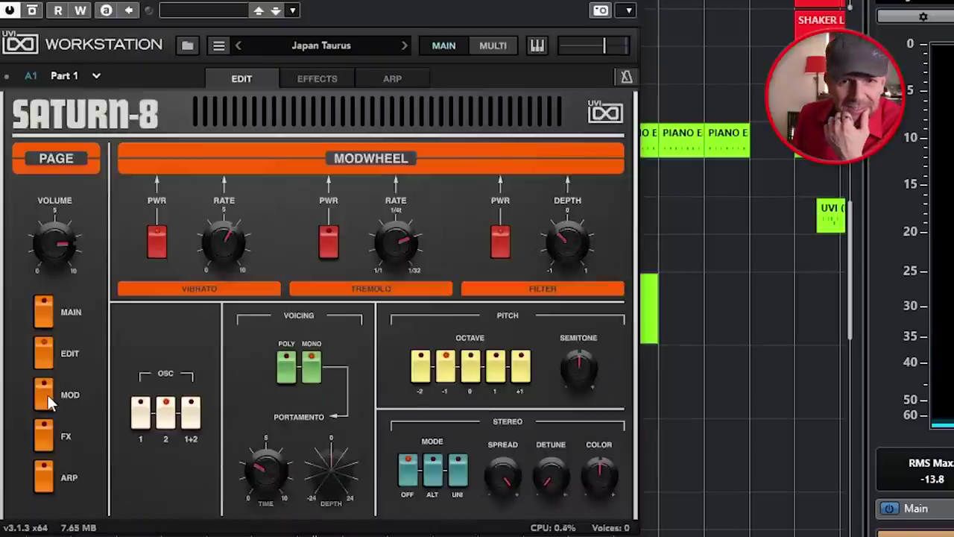
Step: Check the Saturn-8's modulation and effects pages for the Japan Taurus sound, then go to its Edit page
left_click(45, 392)
left_click(41, 402)
left_click(45, 433)
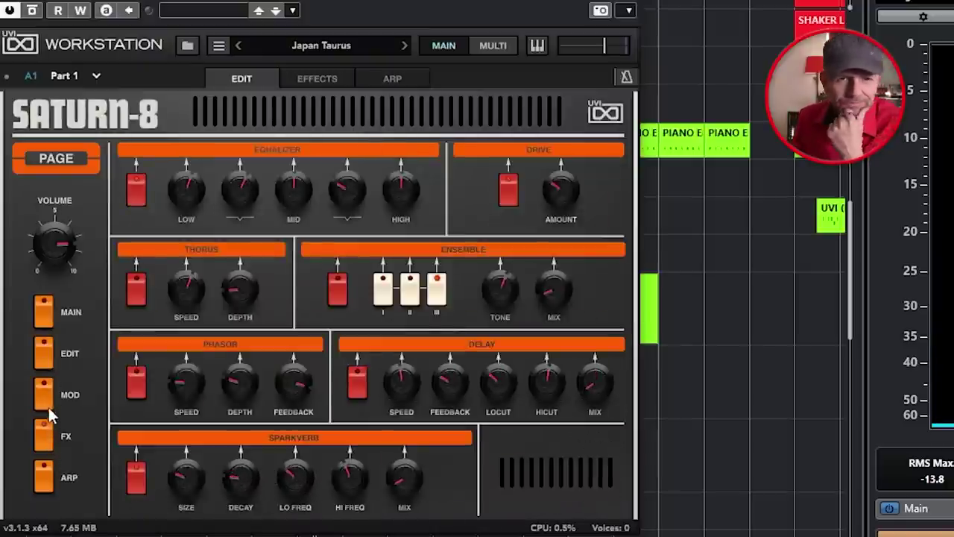
left_click(52, 395)
left_click(44, 393)
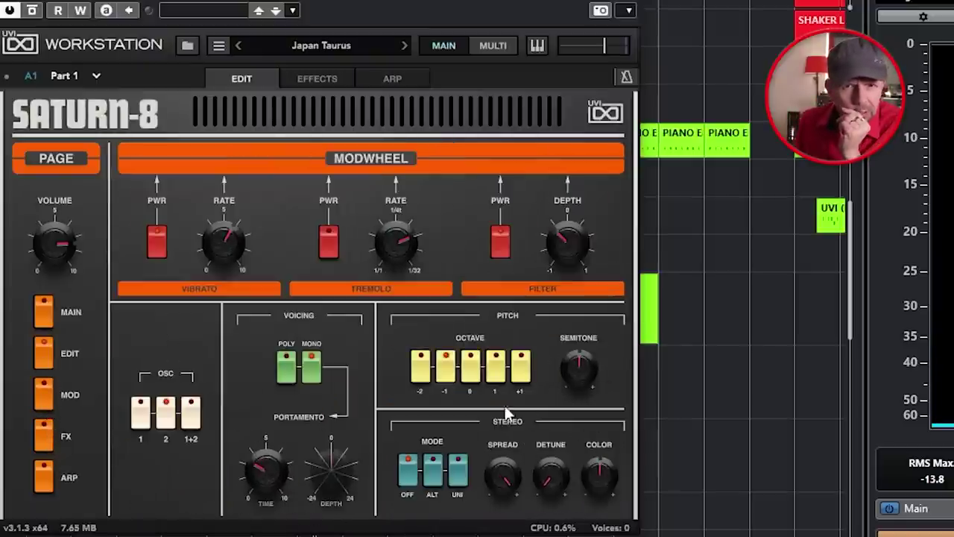
left_click(43, 353)
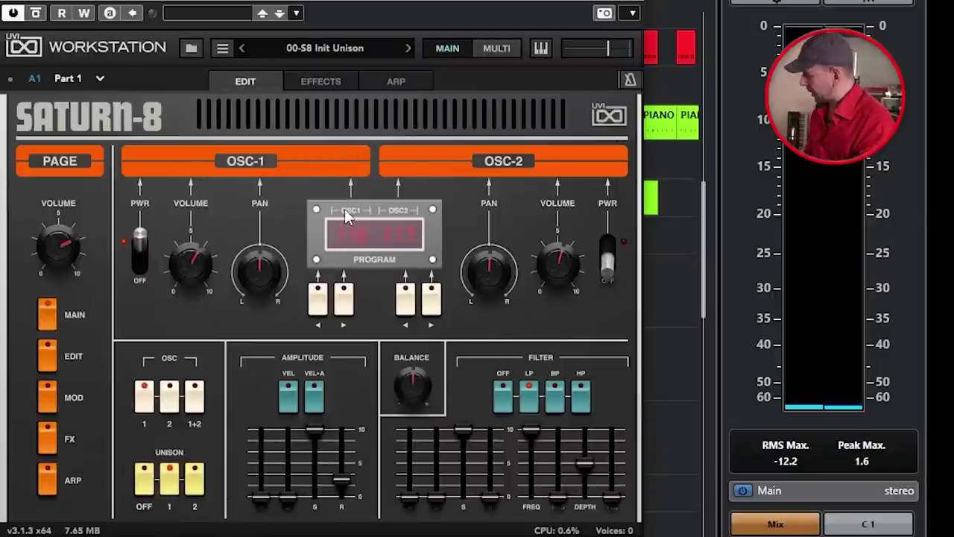
Step: Step OSC-1 of the 00-S8 Init Unison preset back through the preceding waveforms while auditioning them
left_click(319, 298)
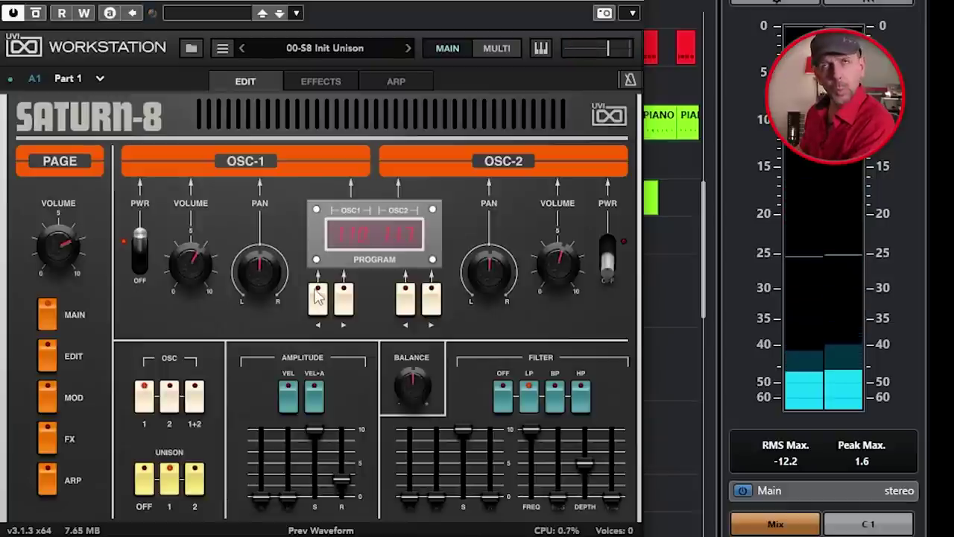
left_click(316, 297)
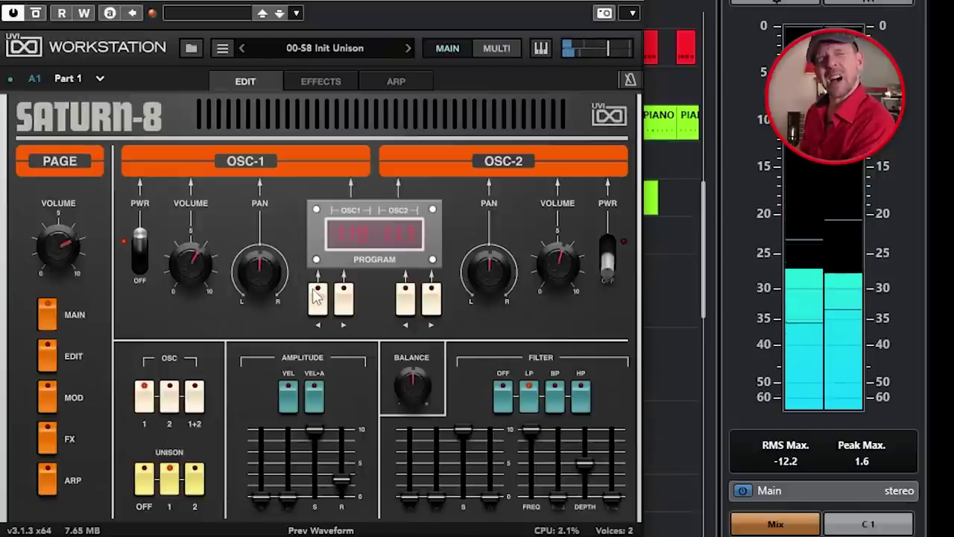
left_click(317, 297)
left_click(316, 297)
left_click(317, 297)
left_click(317, 298)
left_click(318, 303)
left_click(319, 302)
left_click(318, 302)
left_click(319, 303)
left_click(318, 303)
left_click(318, 303)
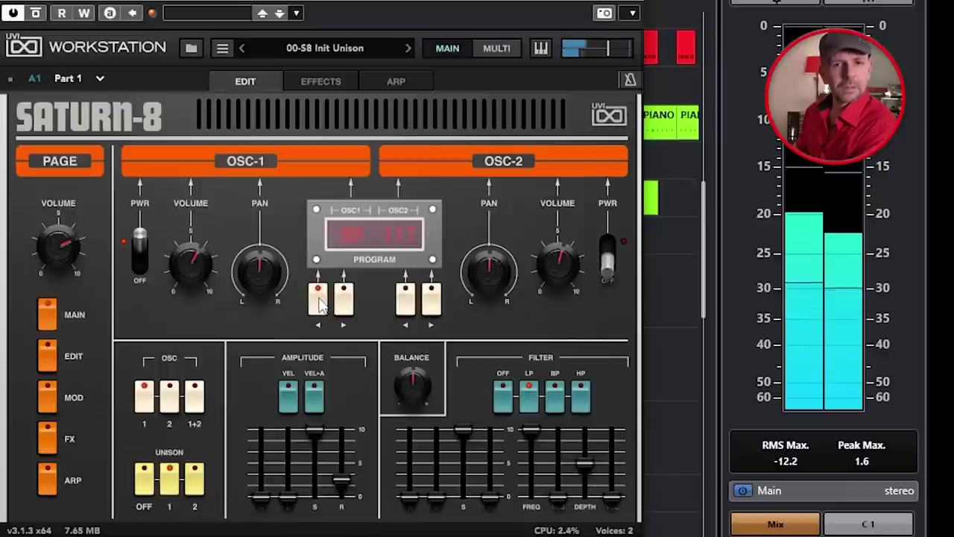
left_click(318, 302)
left_click(318, 302)
left_click(318, 303)
left_click(318, 302)
left_click(319, 303)
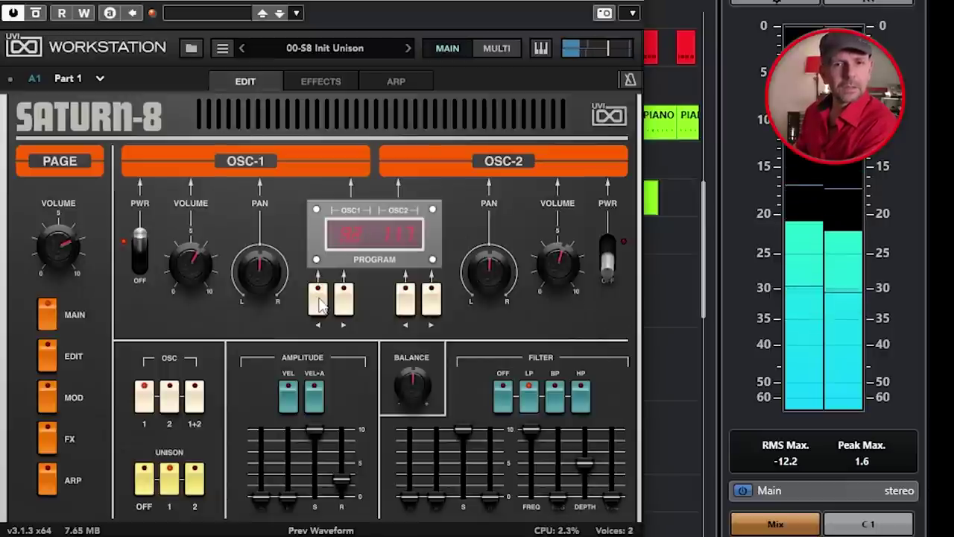
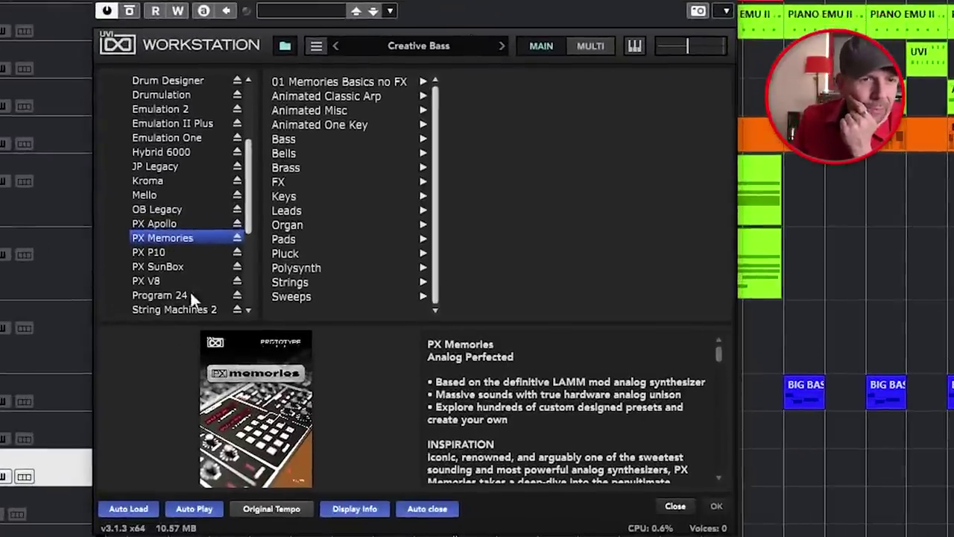
Step: Load the Baroque Warm preset from the Brass category of PX P10
left_click(161, 254)
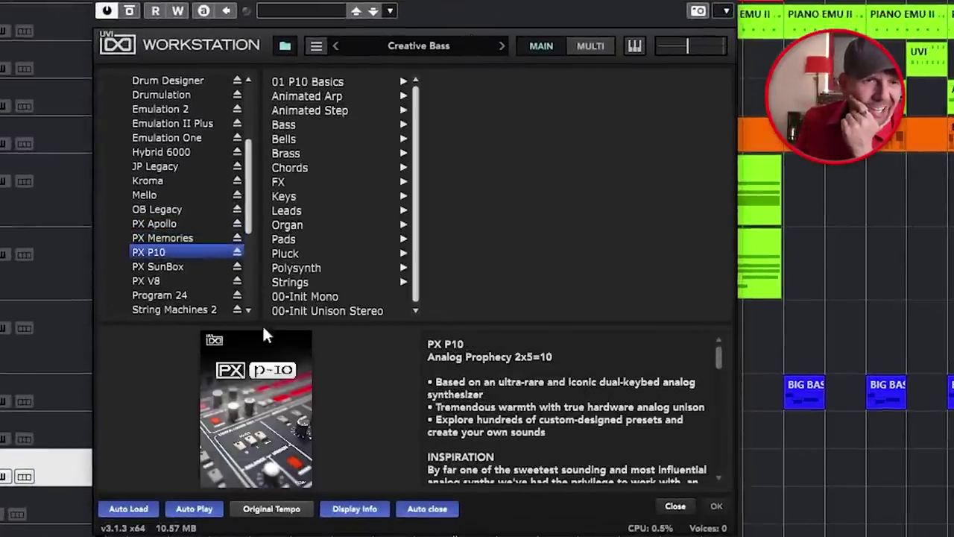
left_click(296, 196)
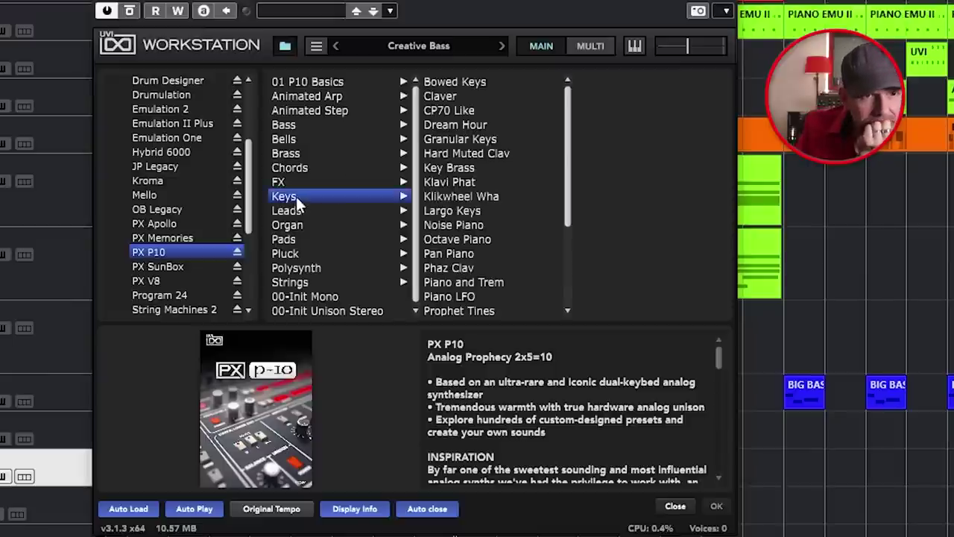
left_click(309, 155)
left_click(478, 82)
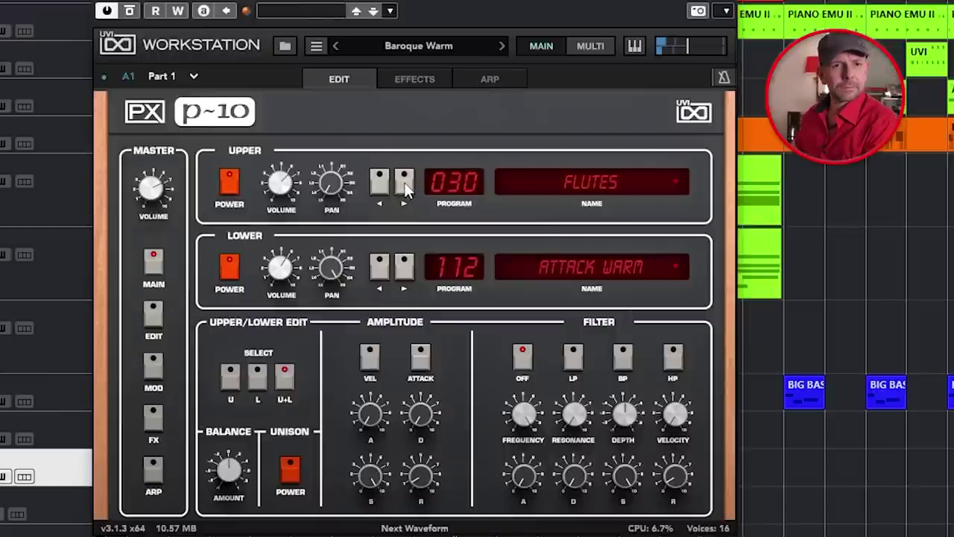
Step: Set the P-10's upper layer to program 009 SO EIGHTIES with its pan centred, and switch the filter to low-pass
left_click(566, 183)
left_click(537, 198)
left_click(404, 182)
left_click(404, 182)
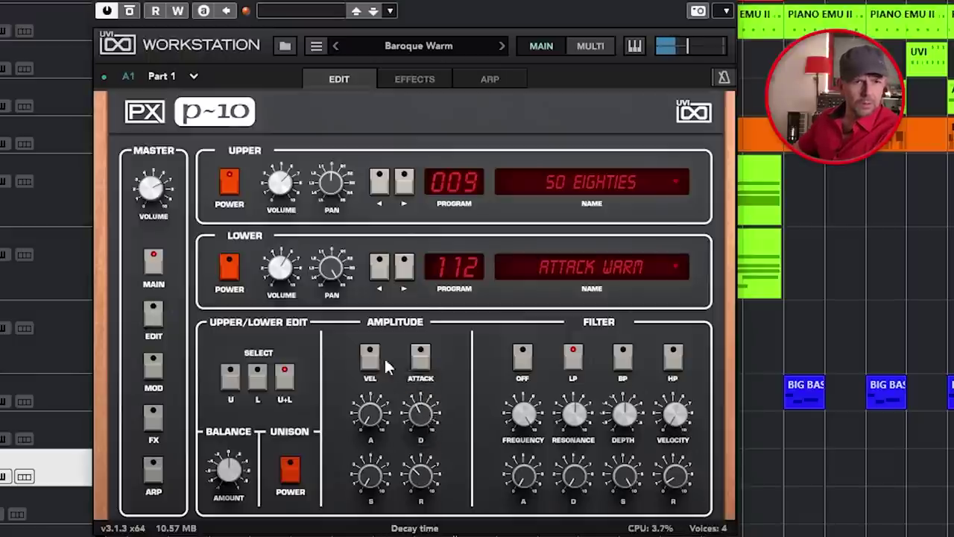
left_click(458, 278)
left_click(722, 427)
Step: Activate the Phasor effect with depth 89.47% and feedback 14.97%, and close the instrument window
left_click(412, 78)
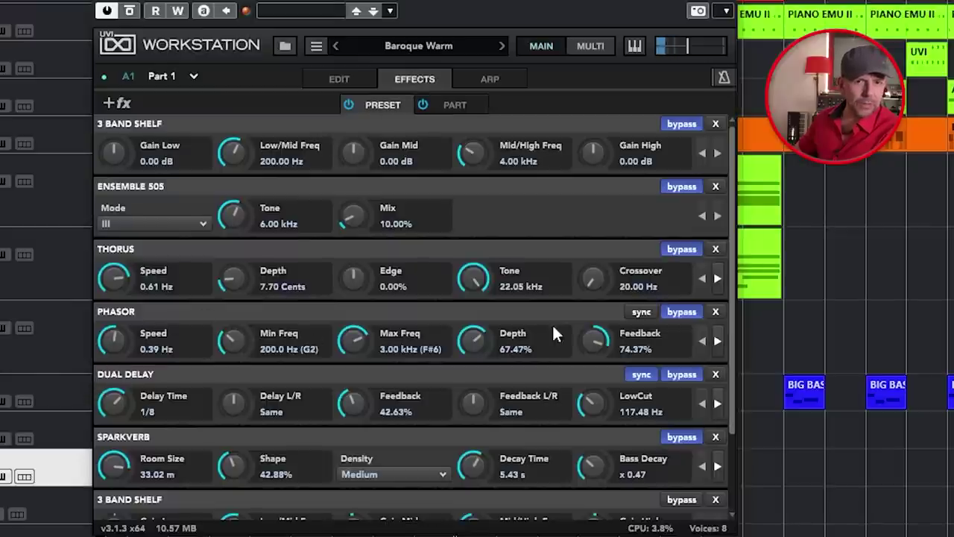
left_click(674, 311)
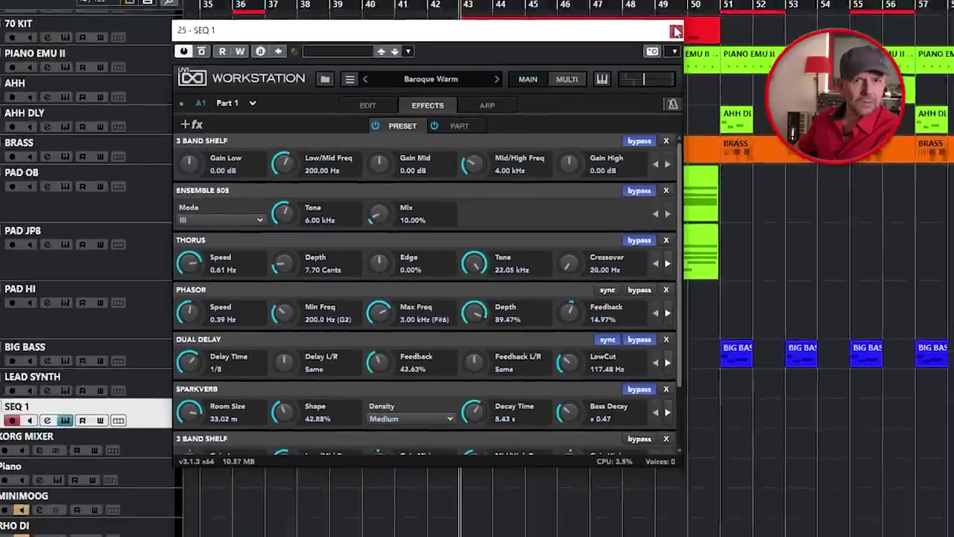
left_click(676, 31)
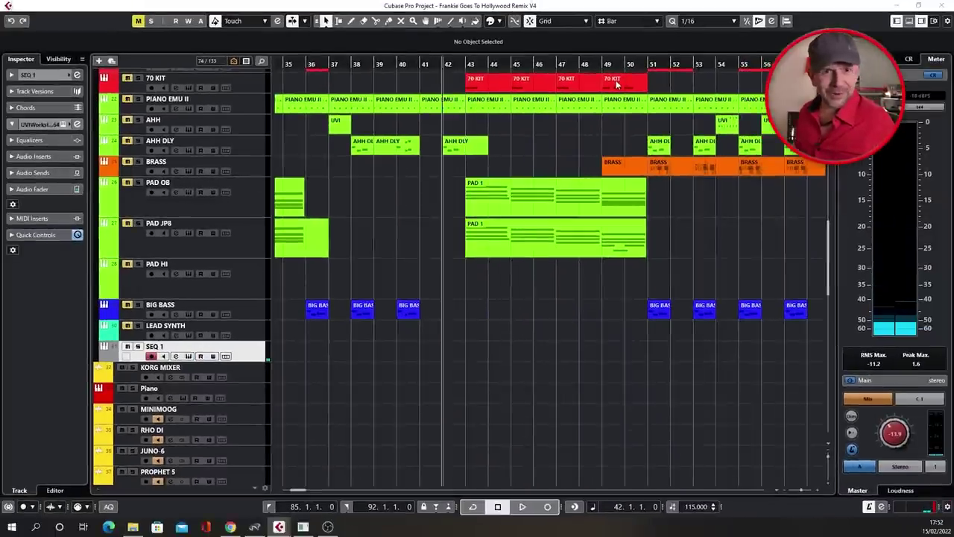
Step: Record repeated chords on the SEQ 1 track from bar 42 to bar 51 and quantize all its notes to 1/16
key("KP_Multiply")
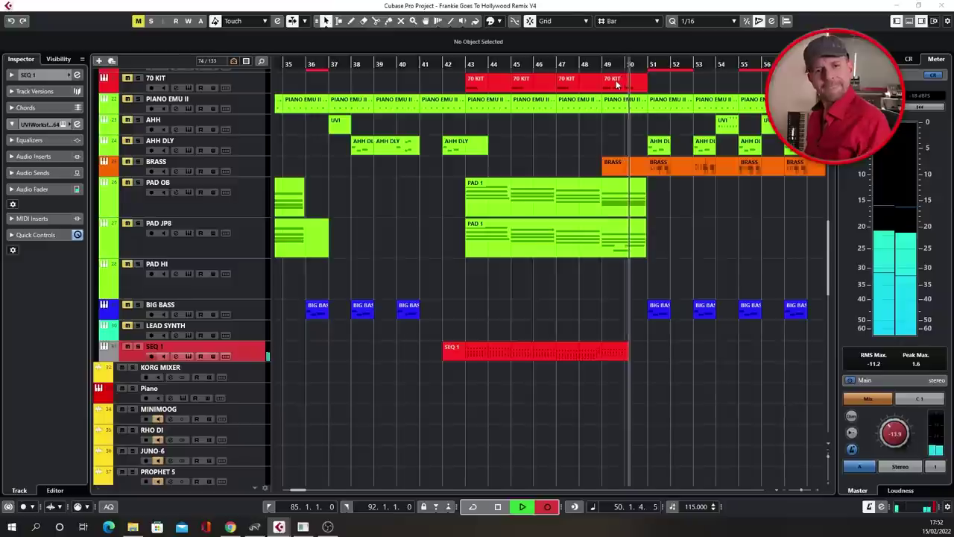
key("space")
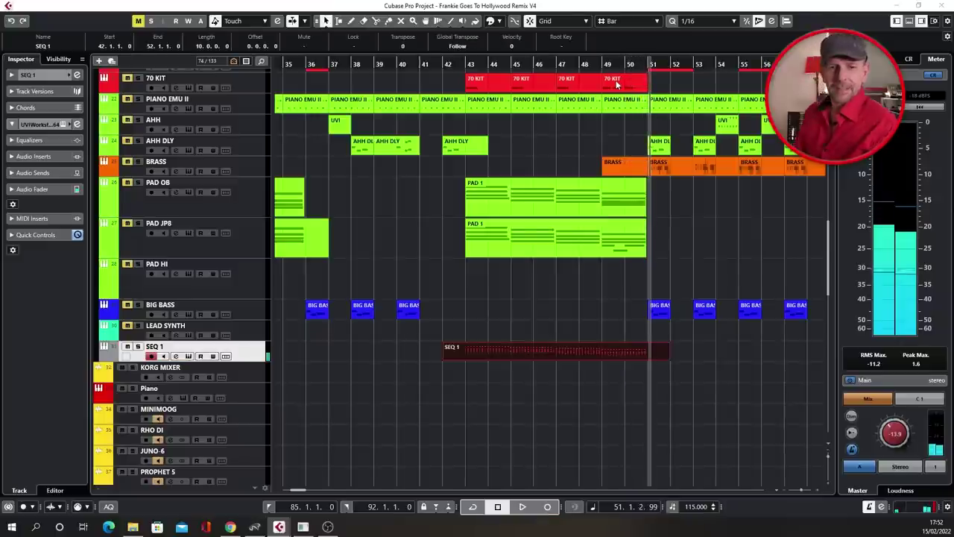
double_click(540, 347)
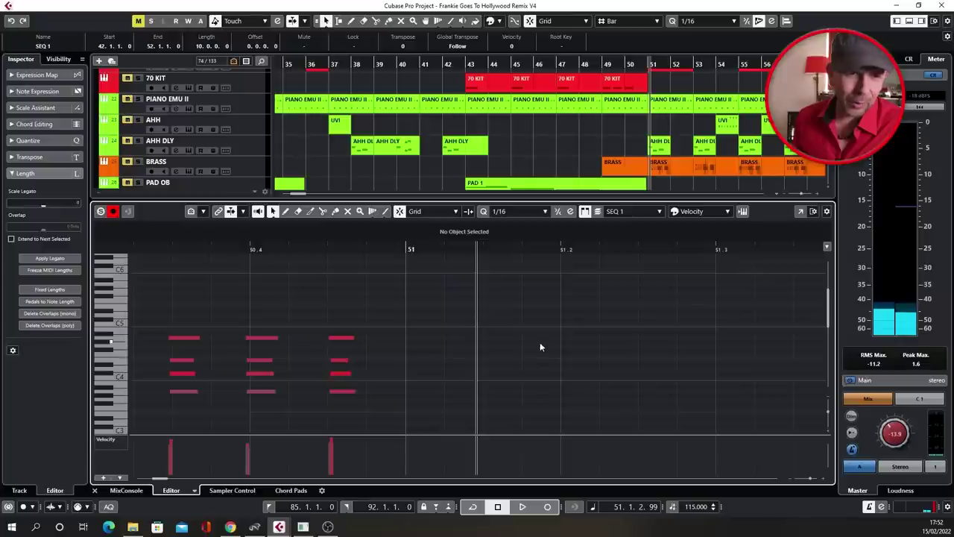
key("ctrl+a")
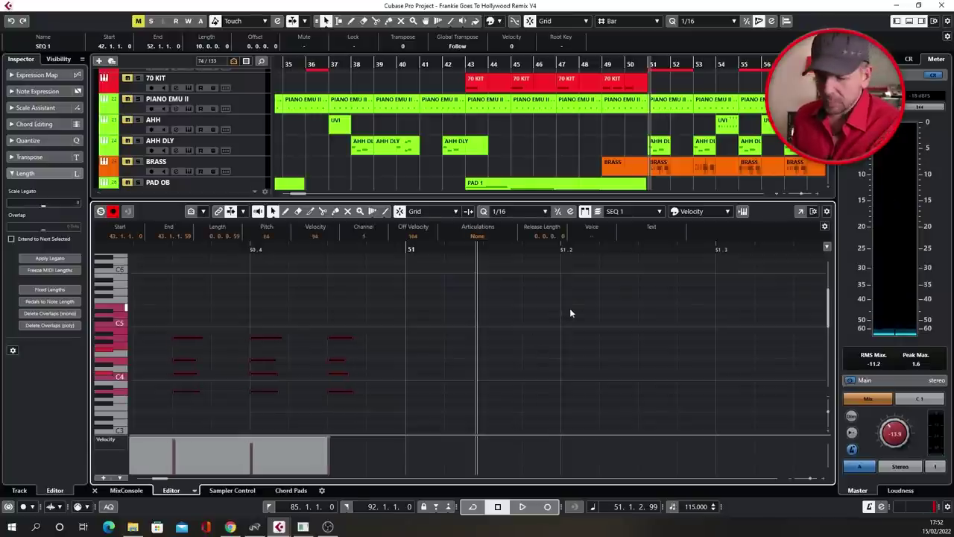
Step: Copy all the SEQ 1 chord notes one sixteenth later, so the copies start at 43.1.2
key("g")
key("g")
key("g")
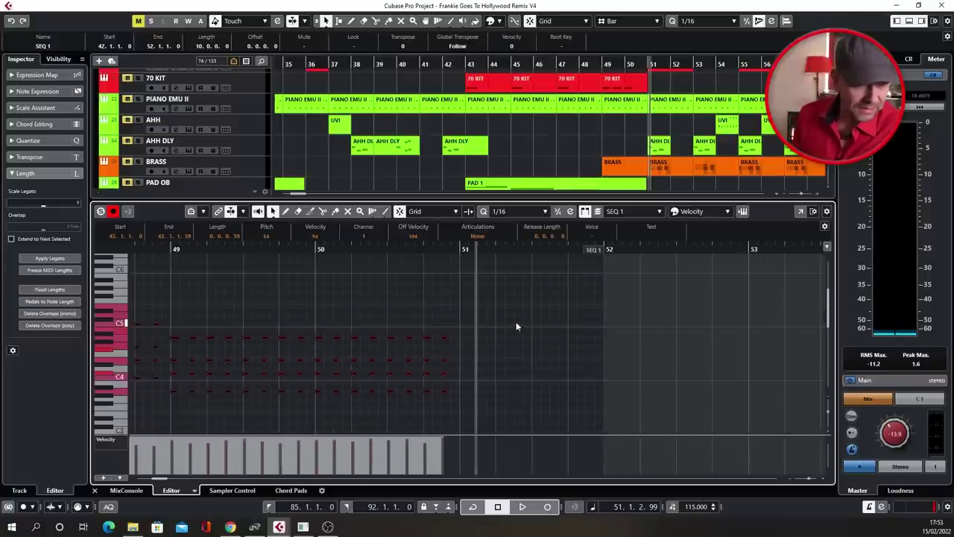
key("g")
key("g")
key("g")
key("g")
left_click_drag(553, 298, 139, 396)
left_click(146, 250)
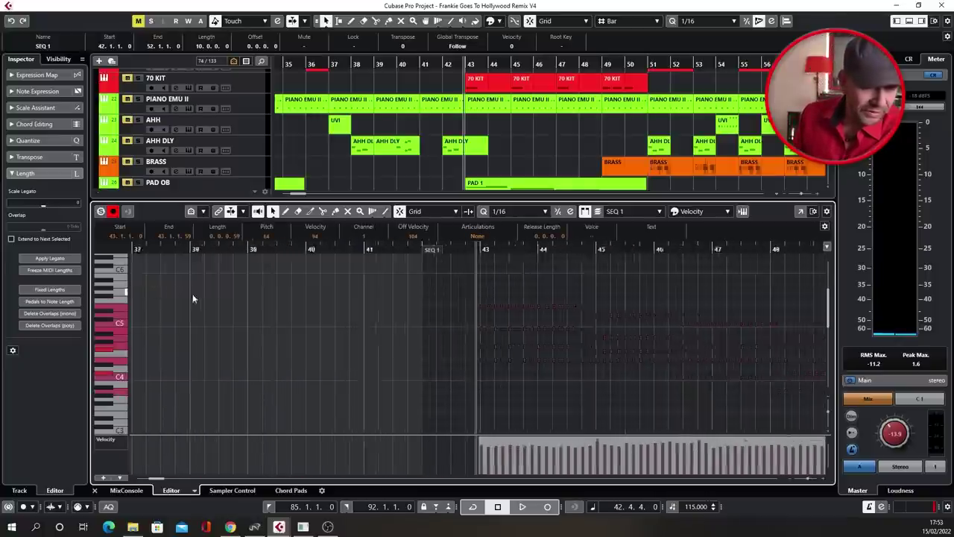
key("h")
key("h")
key("h")
key("h")
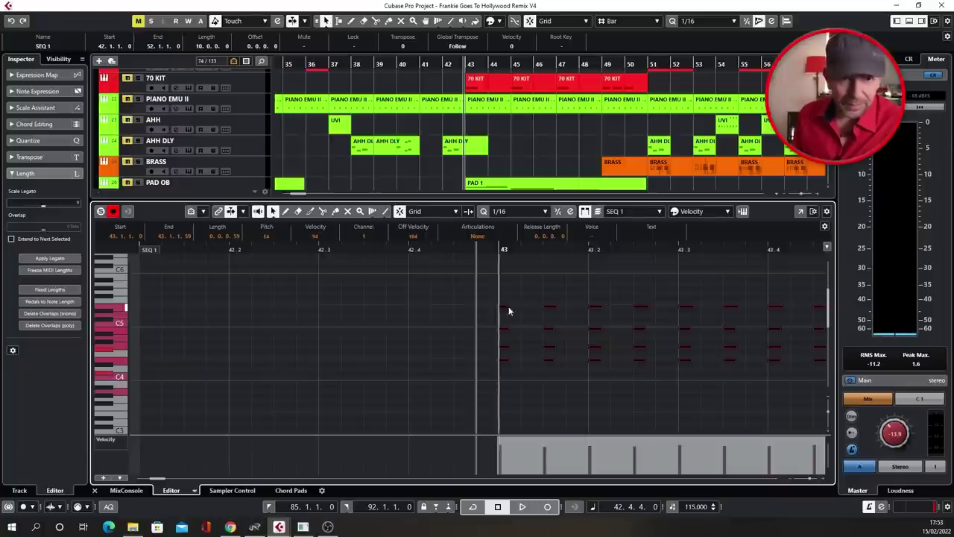
left_click_drag(509, 311, 523, 307)
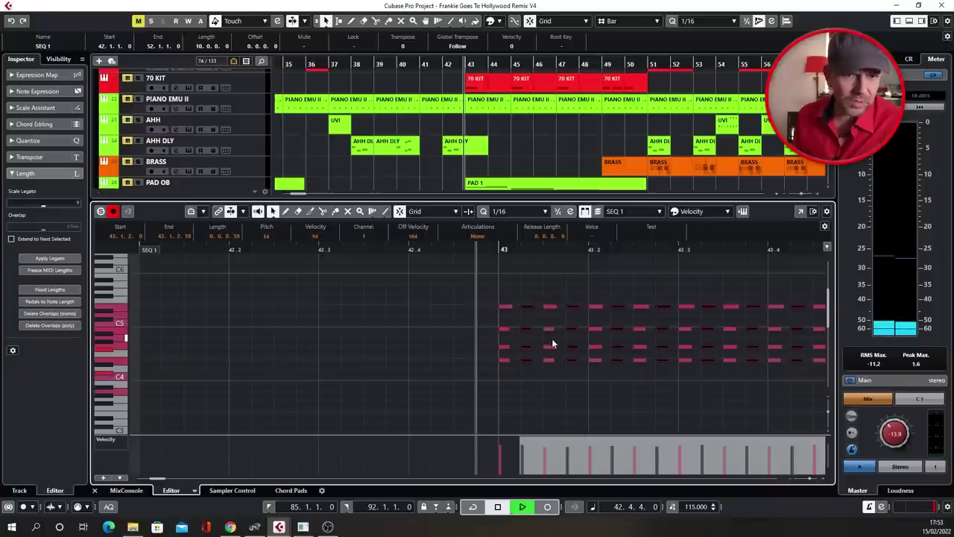
Step: Close the note editor and play the SEQ 1 part soloed
key("space")
key("ctrl+e")
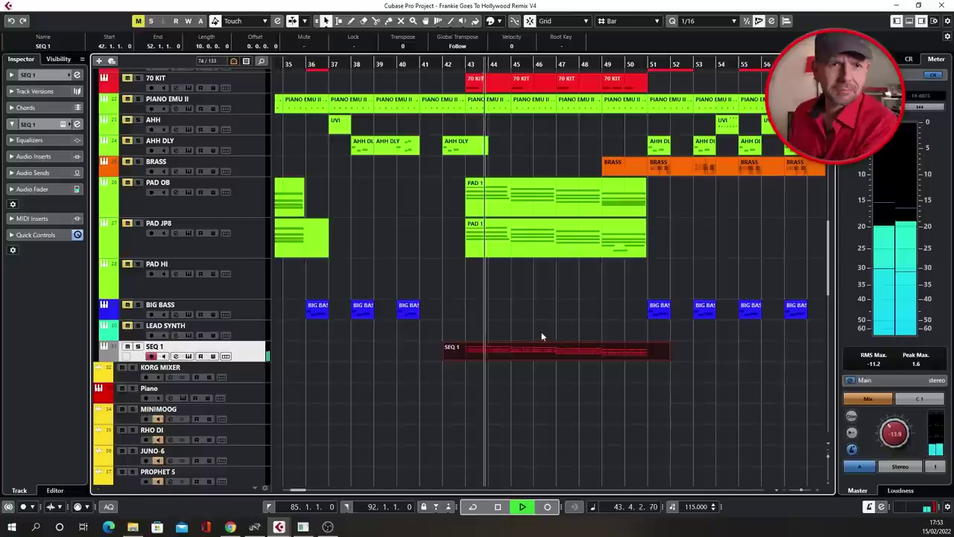
left_click(138, 346)
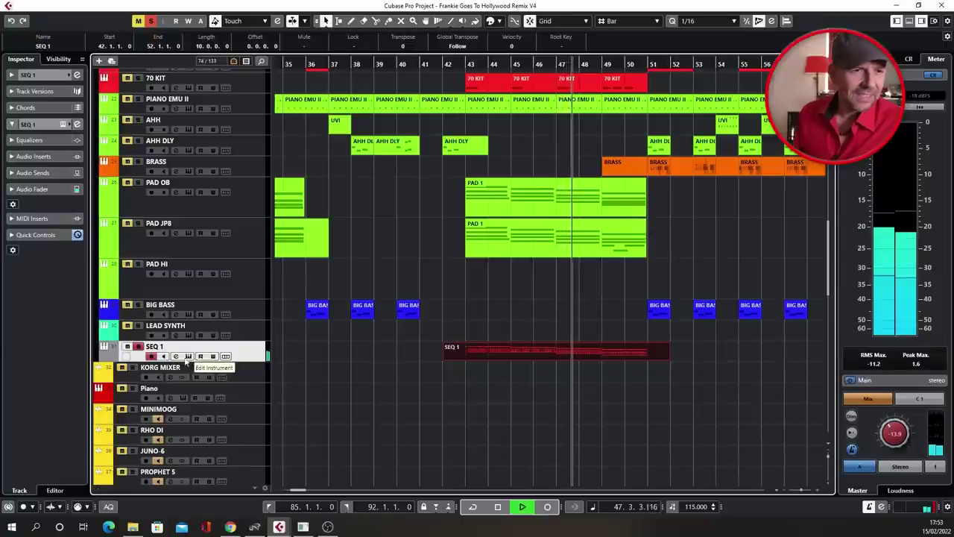
Step: Enable the high-cut and low-cut filters on SEQ 1's channel EQ, raise the low-cut frequency, and close the channel settings
left_click(177, 356)
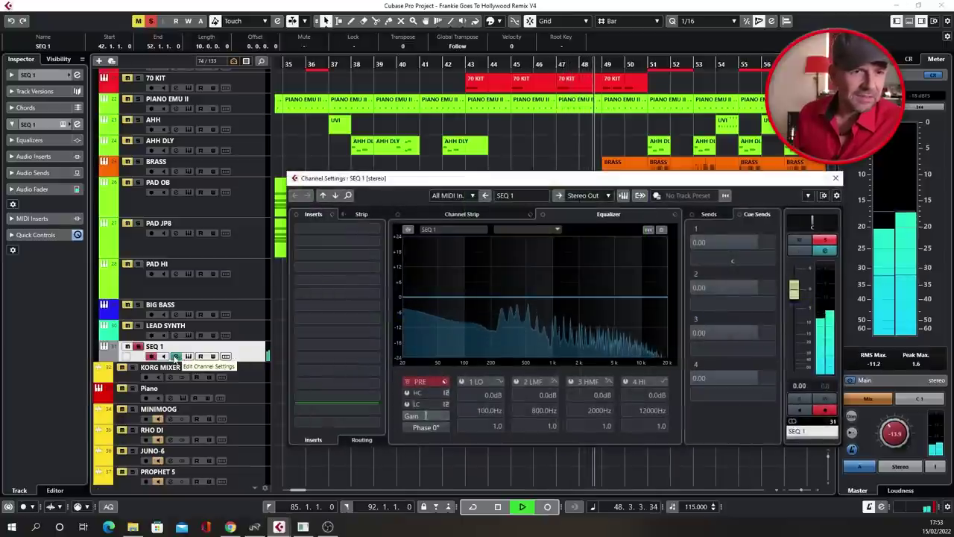
key("space")
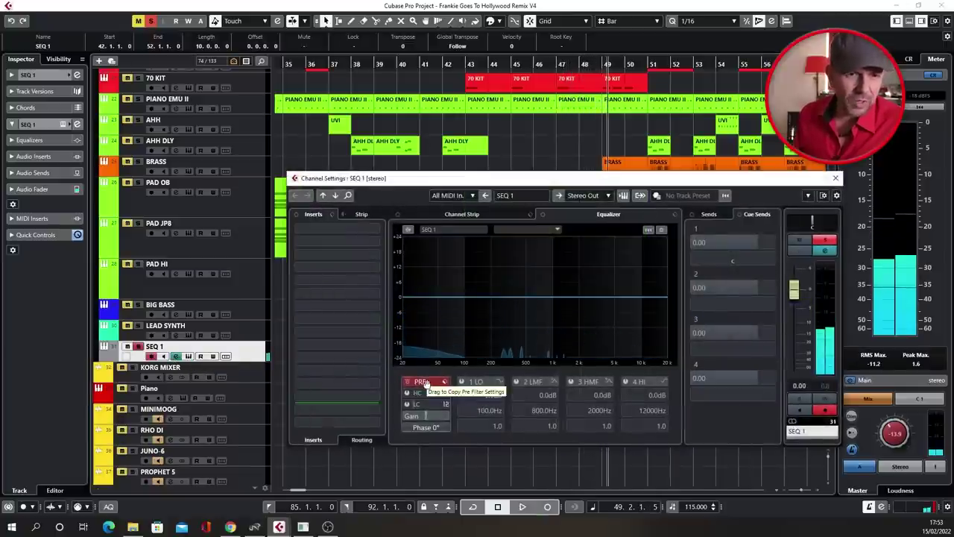
left_click(406, 393)
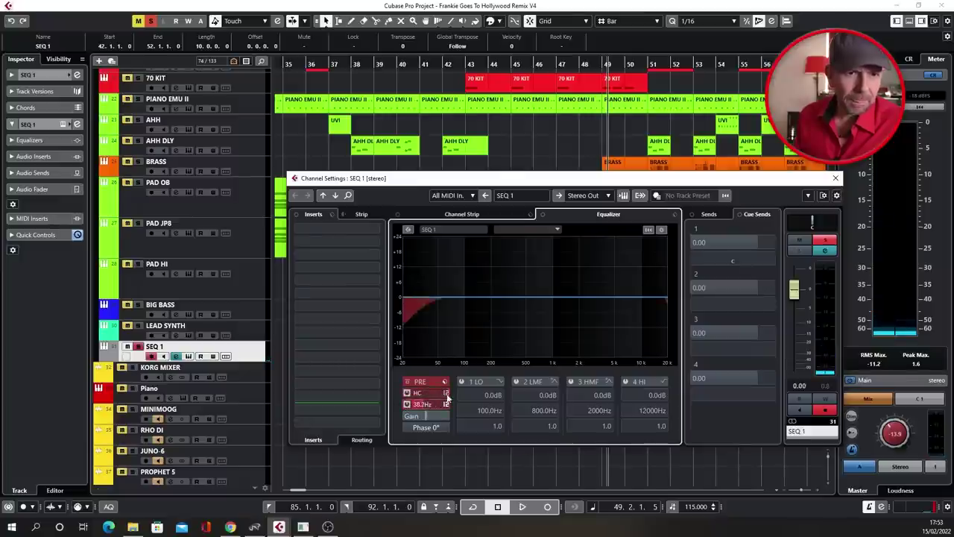
left_click_drag(447, 398, 449, 381)
key("space")
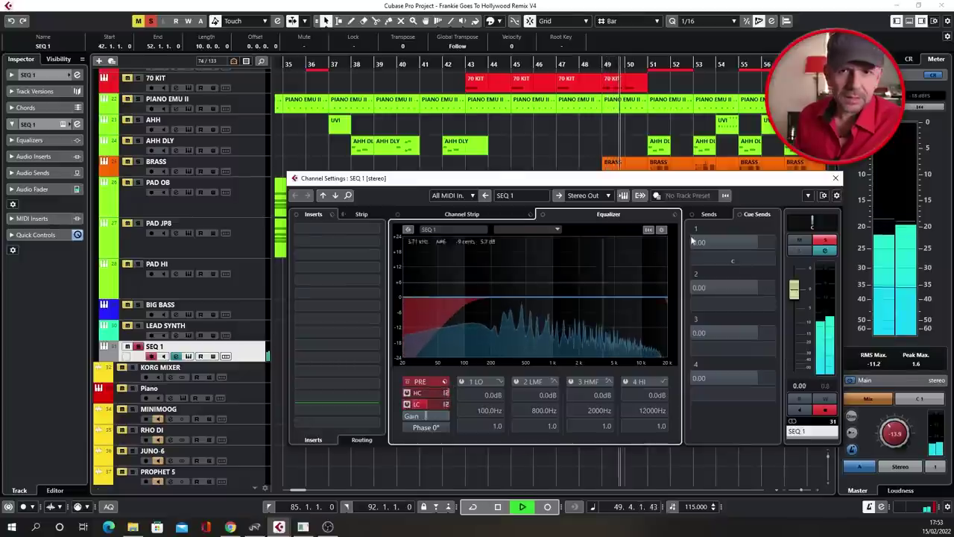
left_click(835, 180)
Step: Play the arrangement from bar 43 to hear SEQ 1 in the full mix, and audition other sections of the song
key("space")
left_click(464, 66)
key("space")
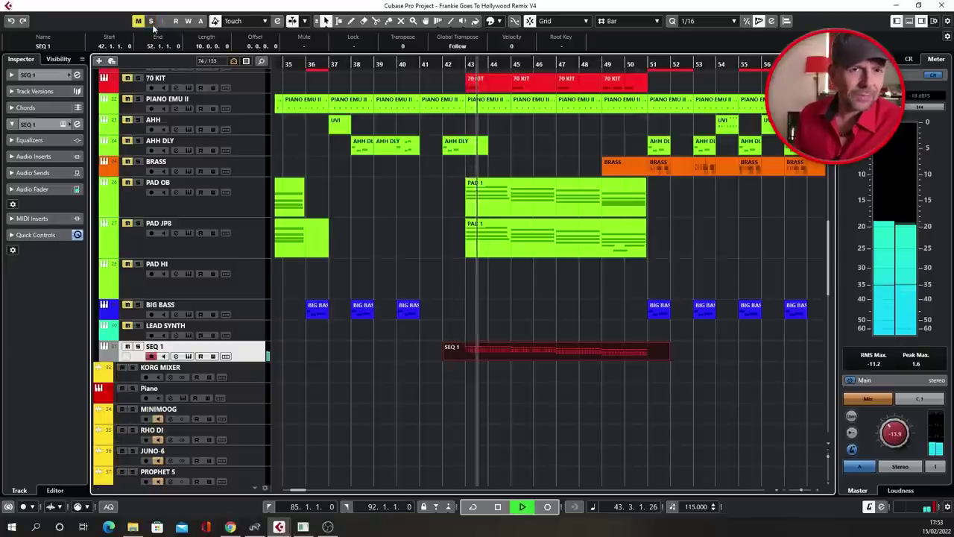
scroll(386, 200, "up", 3)
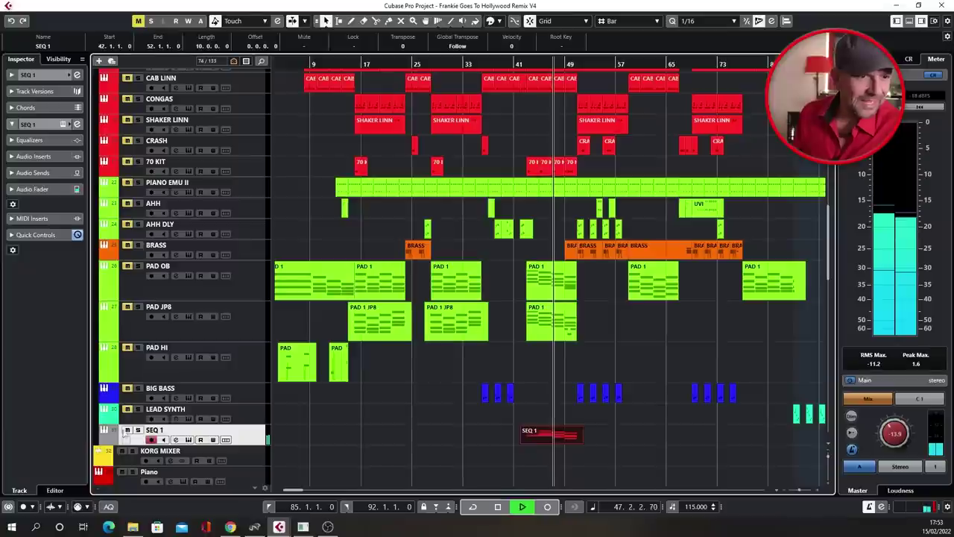
left_click(588, 64)
left_click(315, 65)
left_click(366, 66)
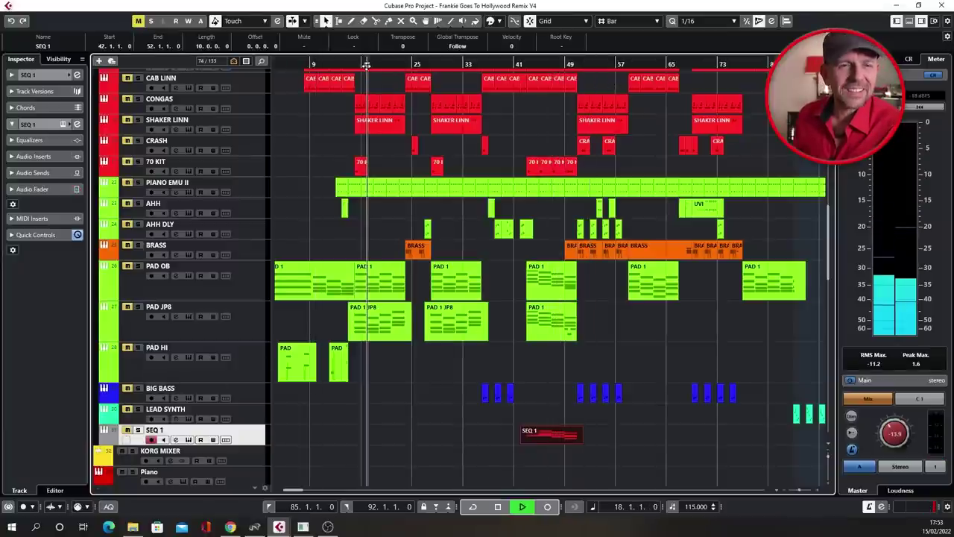
left_click(444, 65)
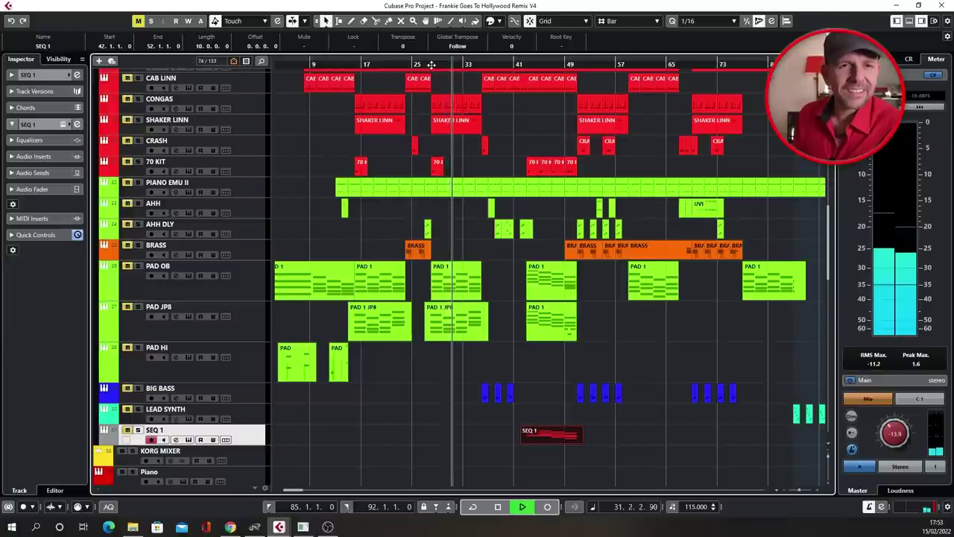
Step: Record the remaining SEQ 1 notes from bar 33 so the part runs to bar 37
left_click(430, 65)
left_click_drag(432, 65, 492, 85)
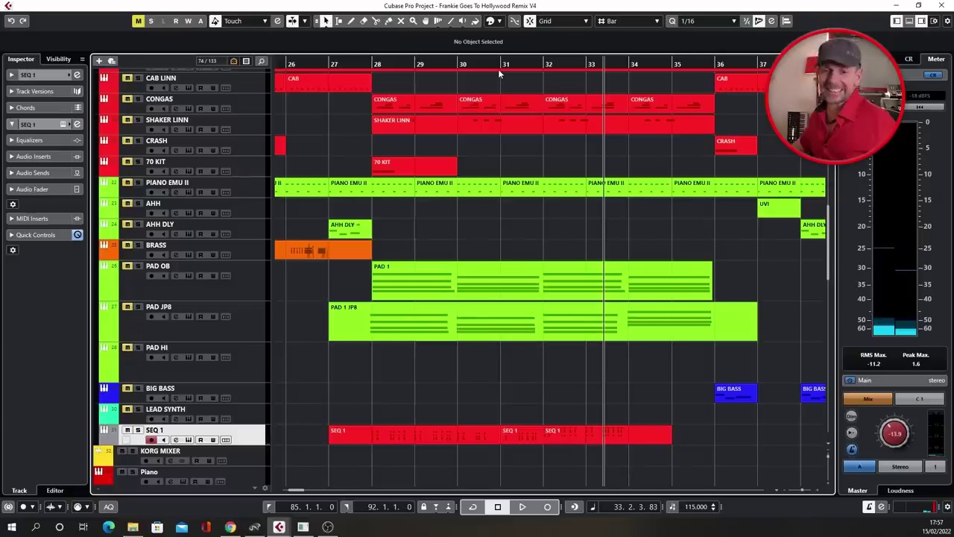
key("space")
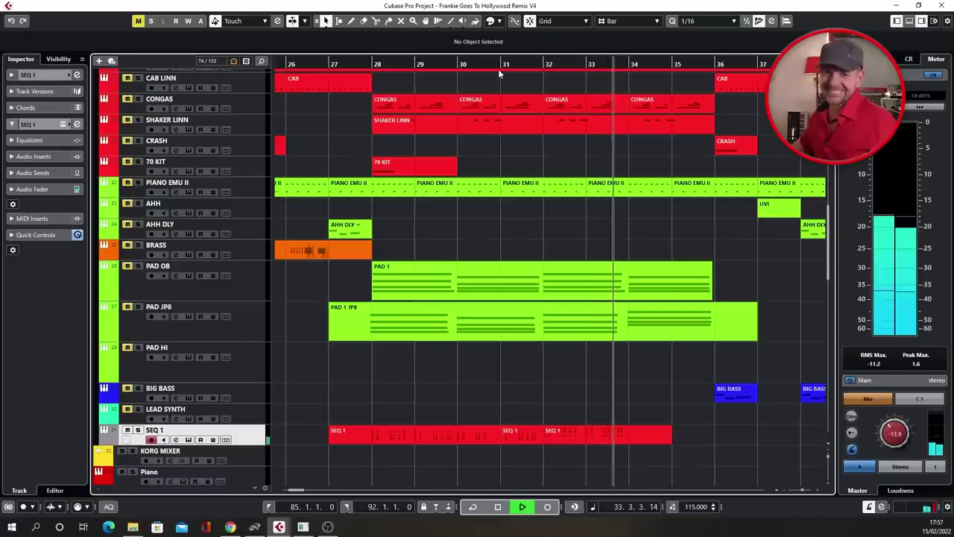
key("KP_Multiply")
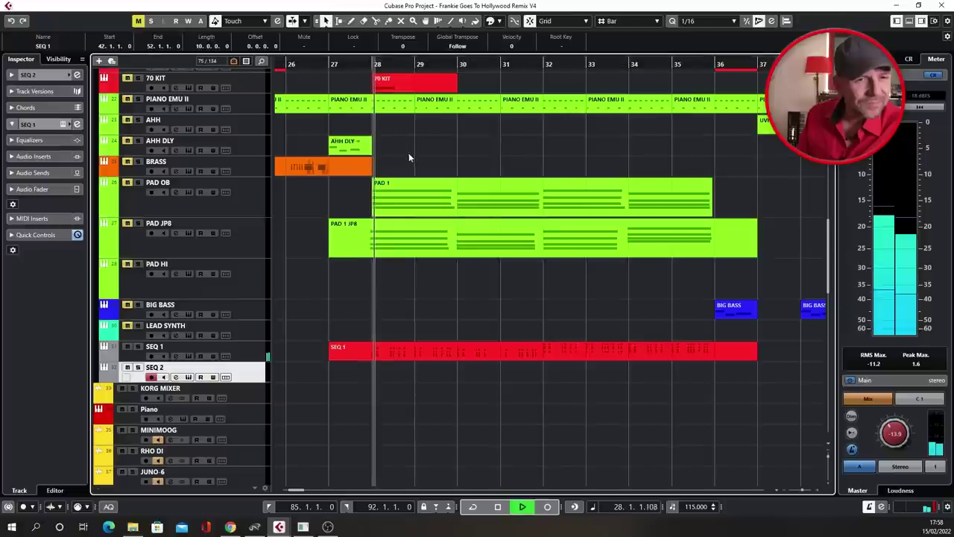
Step: Record the SEQ 2 part from bar 28 to bar 30, restarting the take and redoing bar 29
left_click(376, 64)
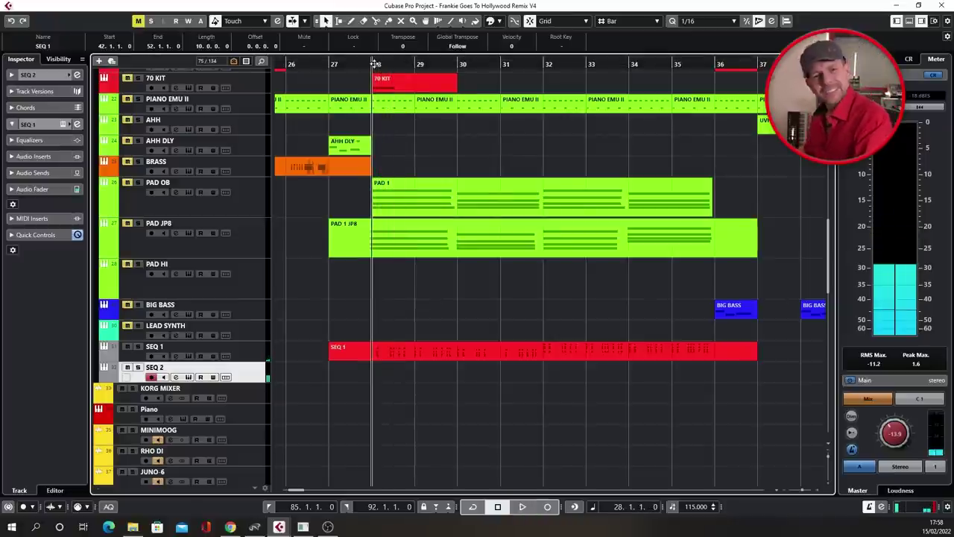
key("KP_Multiply")
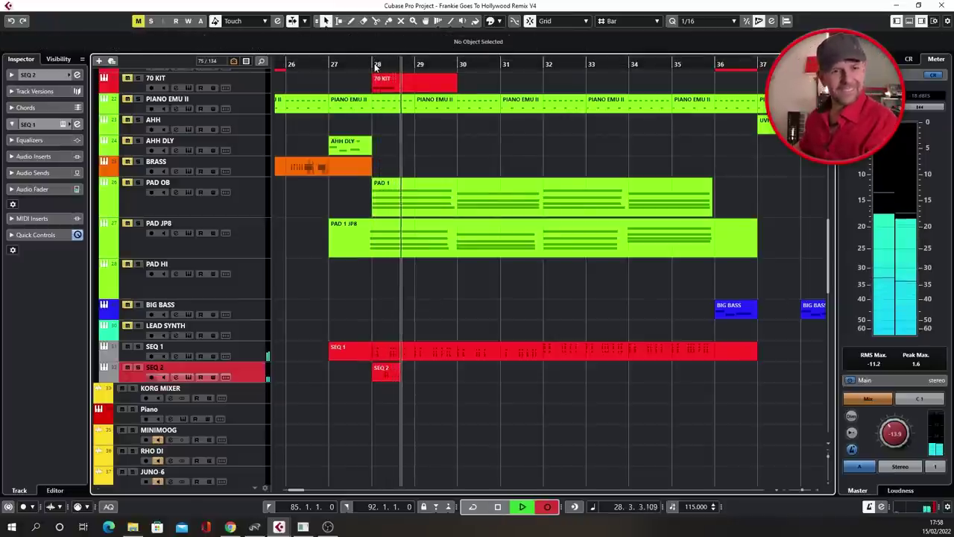
key("space")
left_click_drag(377, 66, 371, 64)
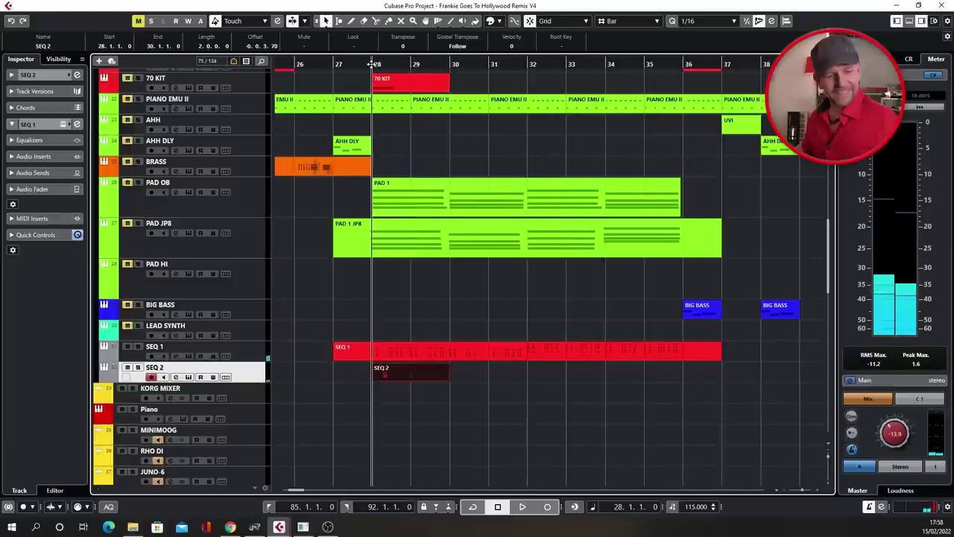
key("KP_Multiply")
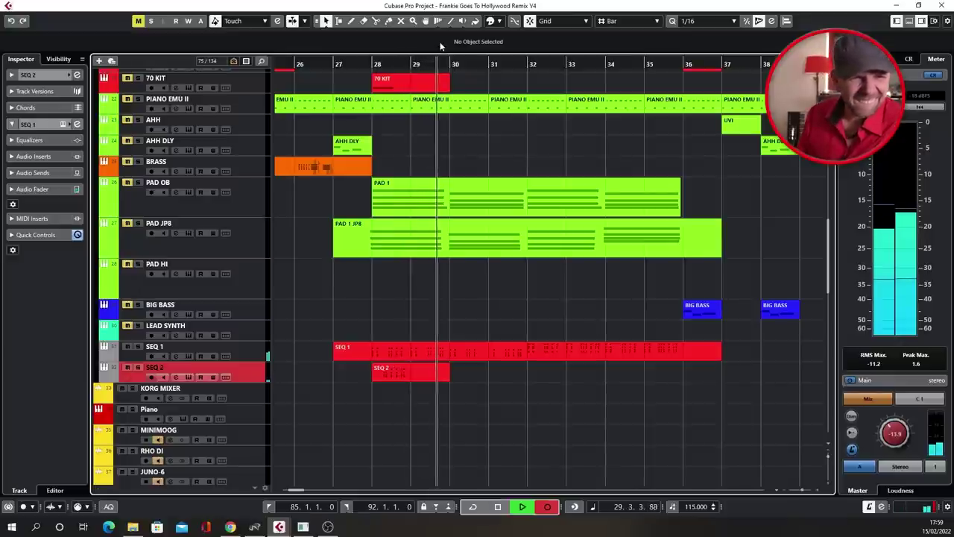
left_click(415, 65)
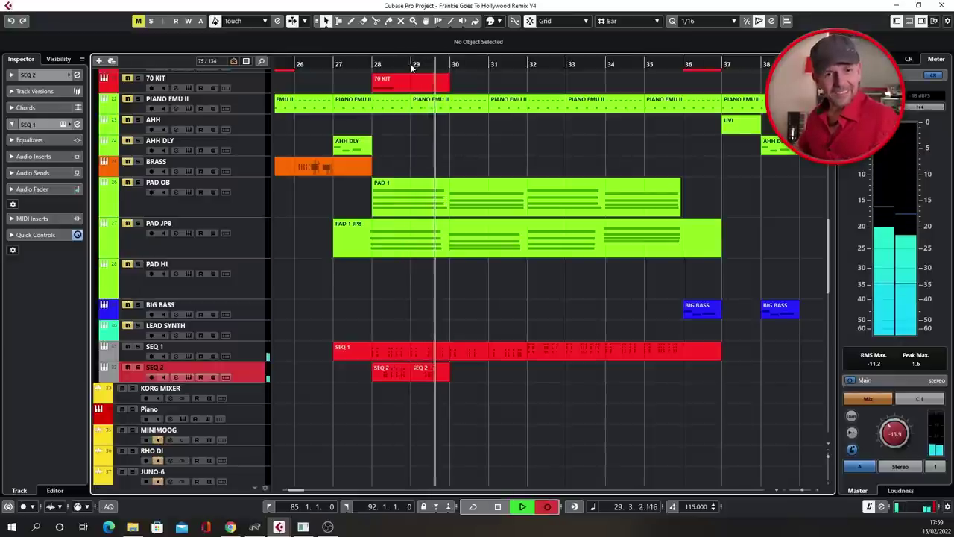
key("space")
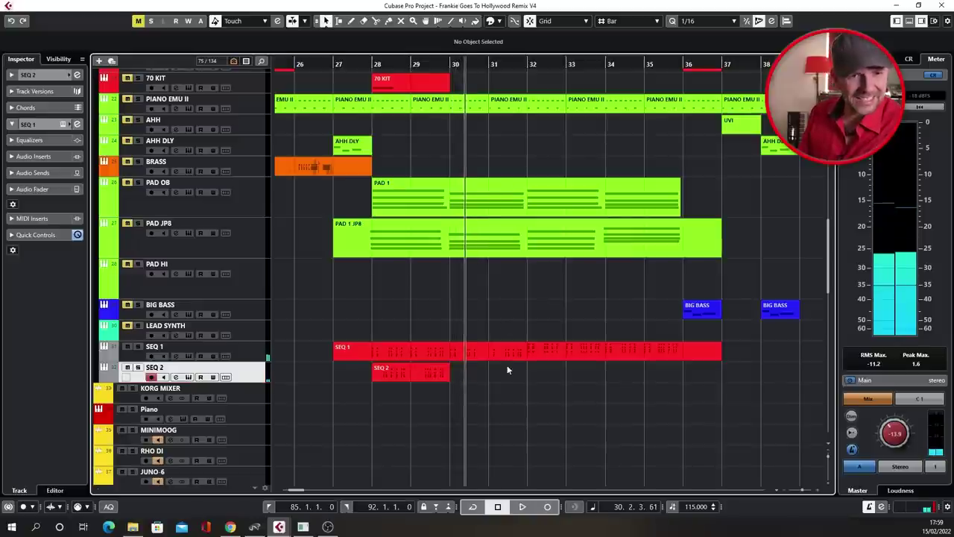
Step: Copy the two-bar SEQ 2 part to bar 30 and duplicate it further along its track
left_click_drag(409, 375, 481, 374)
key("space")
key("ctrl+d")
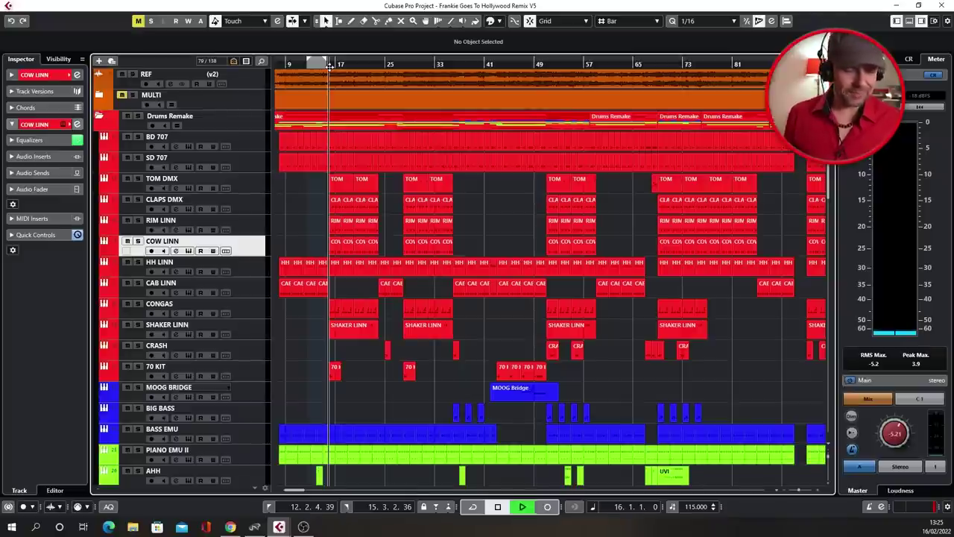
Step: Play the remix from bar 16 to compare the remake with the reference track
key("space")
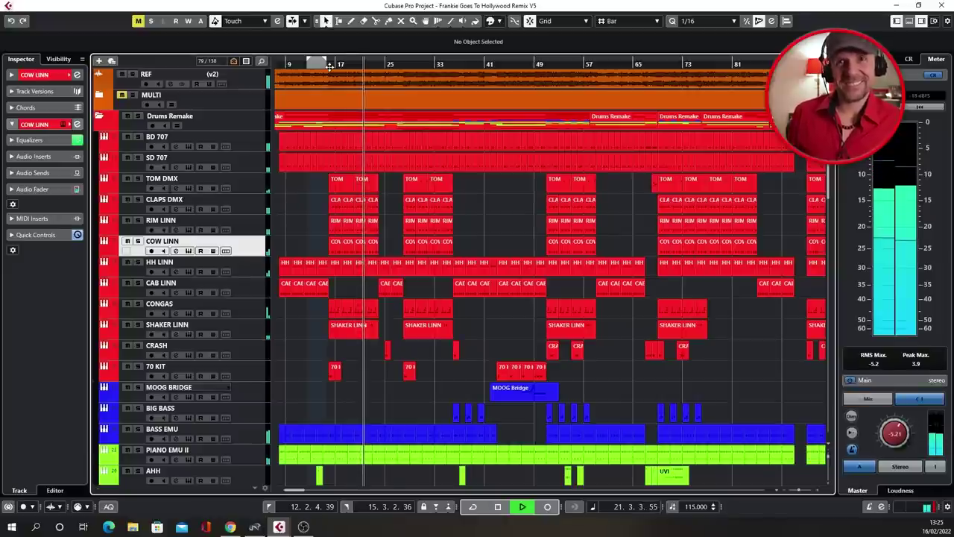
key("space")
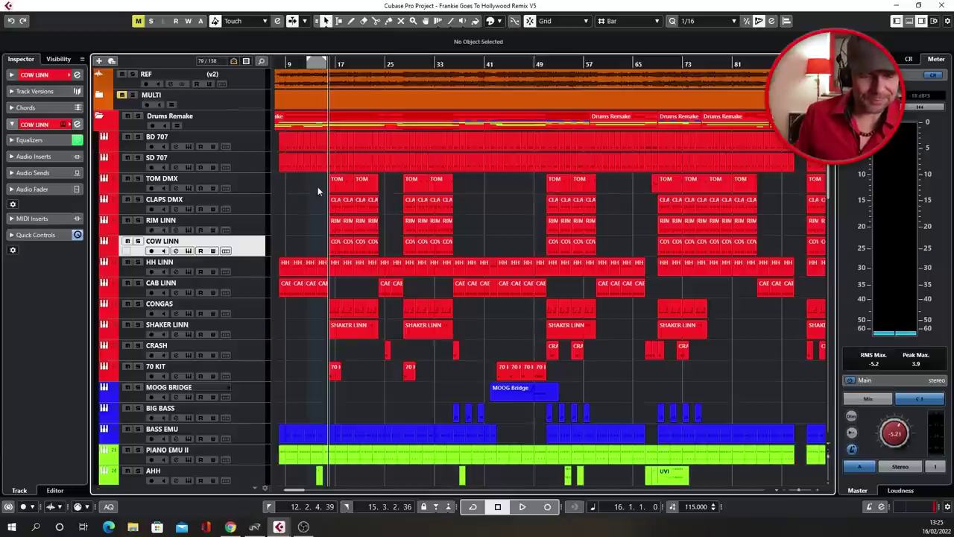
key("space")
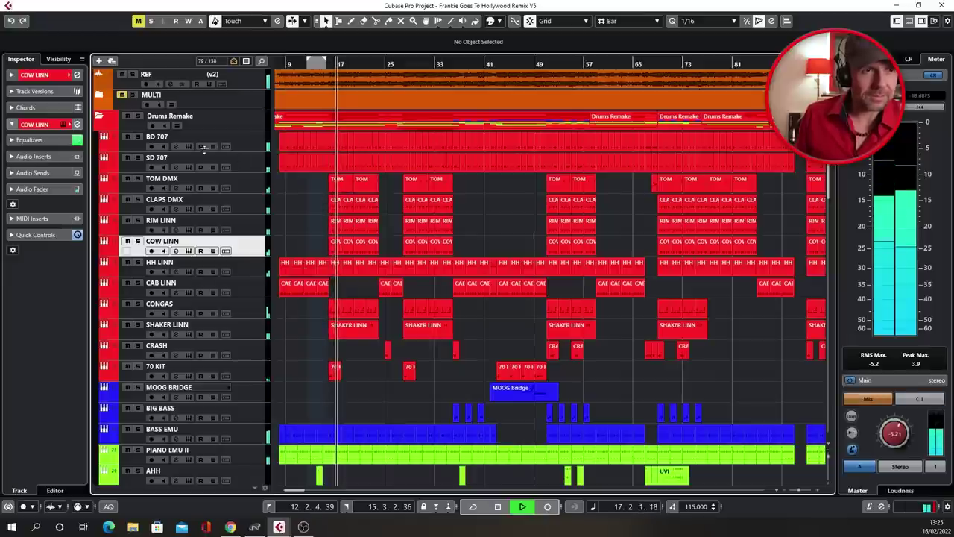
Step: Solo BD 707, open its BeatBox Anthology 2 instrument, and set the global volume to about -9.47 dB
left_click(137, 137)
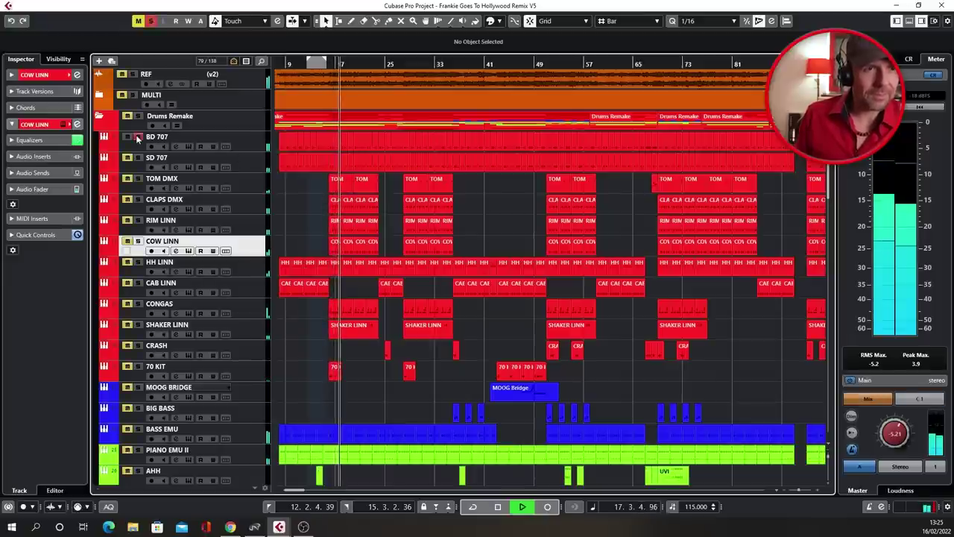
left_click(178, 147)
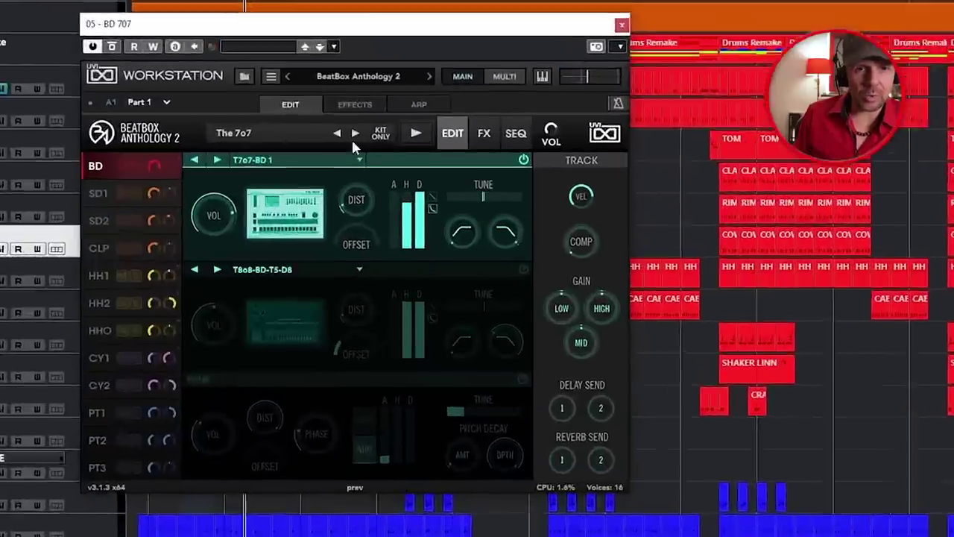
left_click_drag(600, 40, 603, 41)
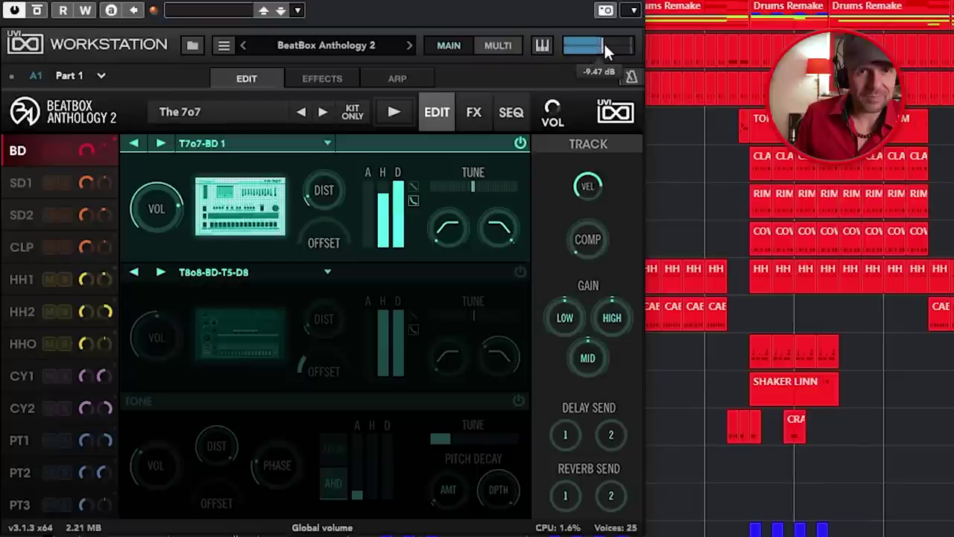
left_click_drag(603, 44, 602, 46)
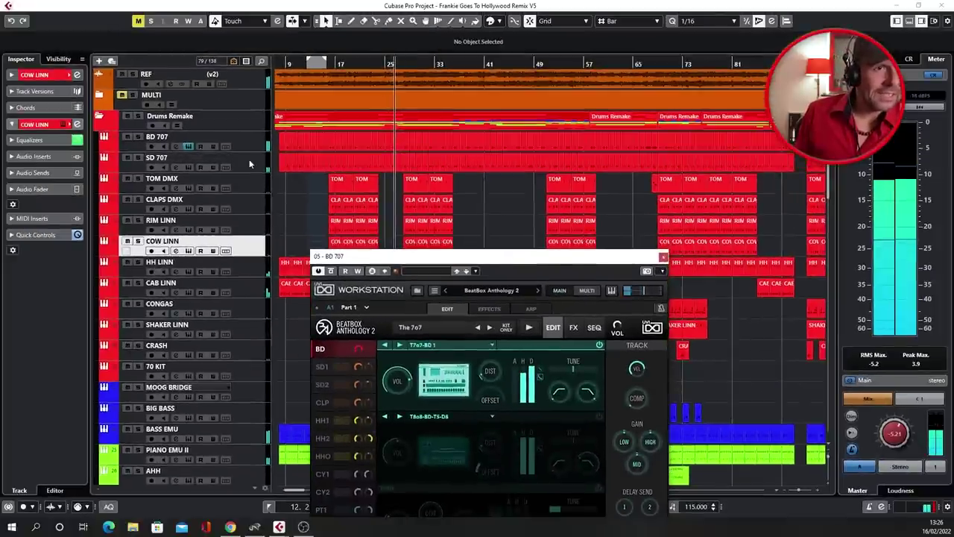
Step: Check the SD 707 snare soloed and in the full mix, replaying the song from bar 9
left_click(249, 164)
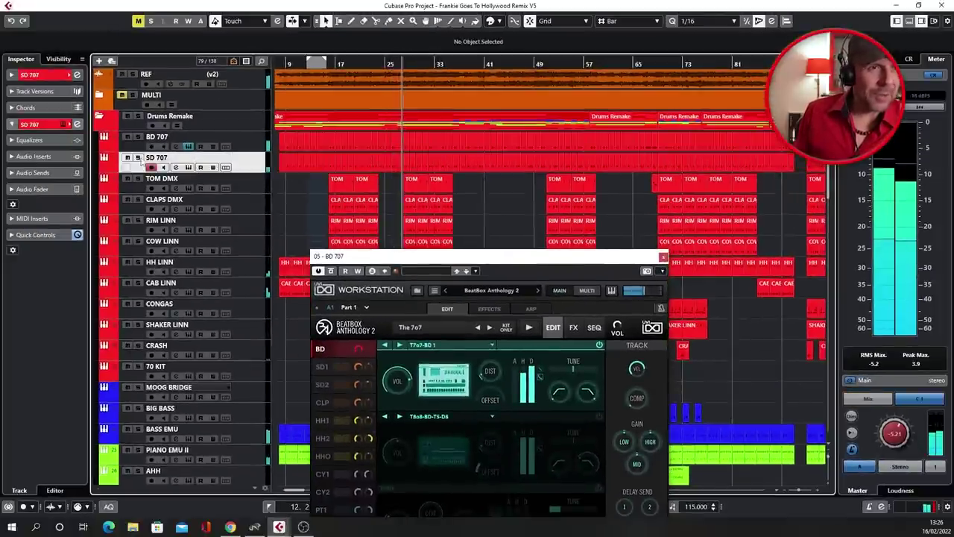
left_click(138, 158)
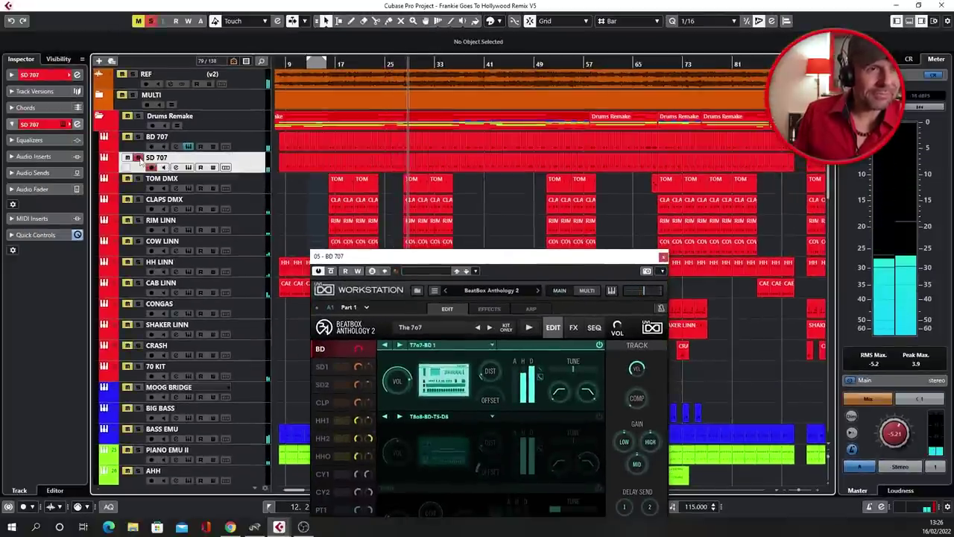
left_click(138, 158)
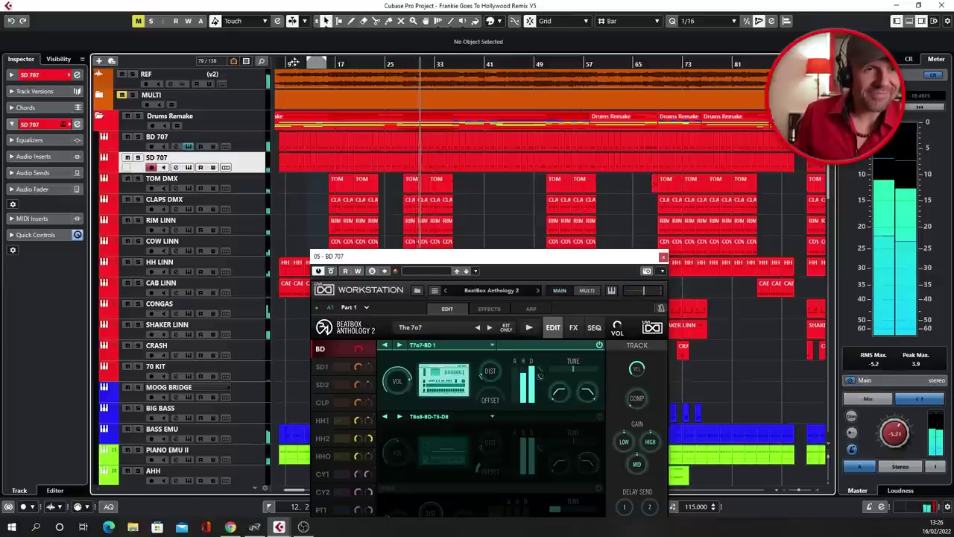
left_click(293, 63)
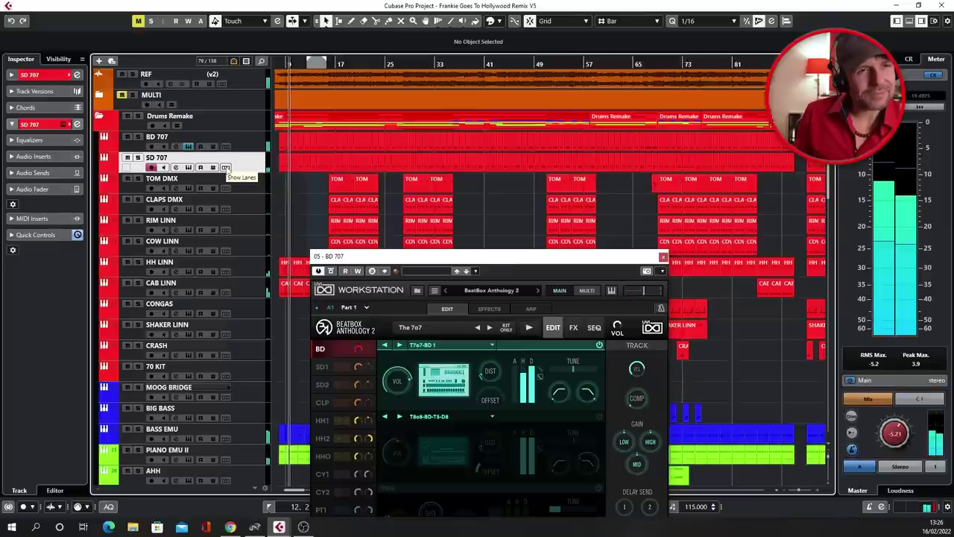
left_click(138, 157)
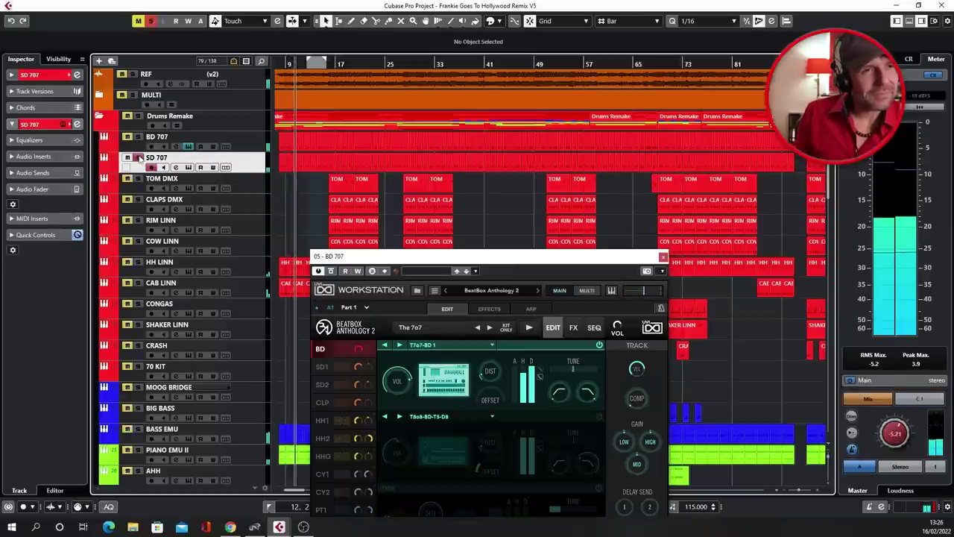
left_click(138, 158)
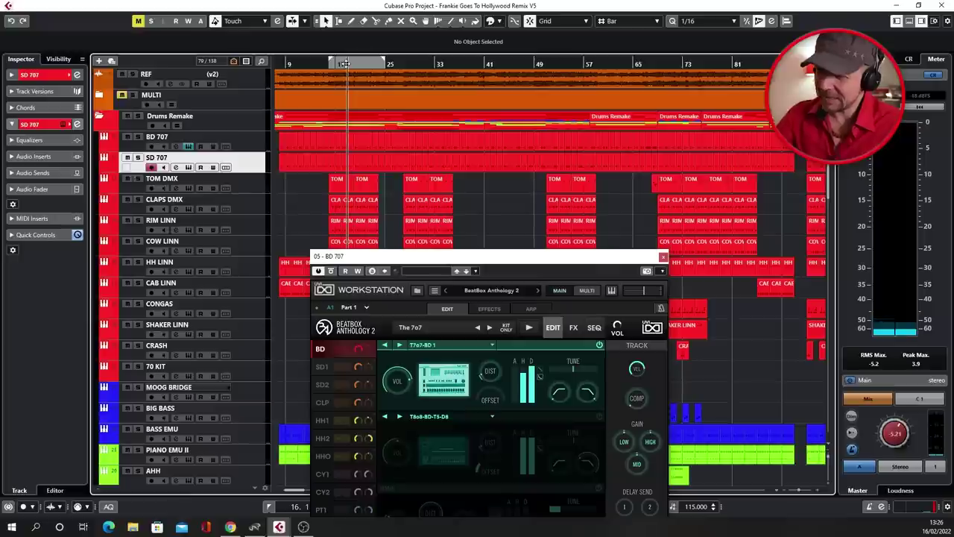
Step: Play the looped section from bar 16 and adjust the global volume of the Drum MX kit's instrument
key("space")
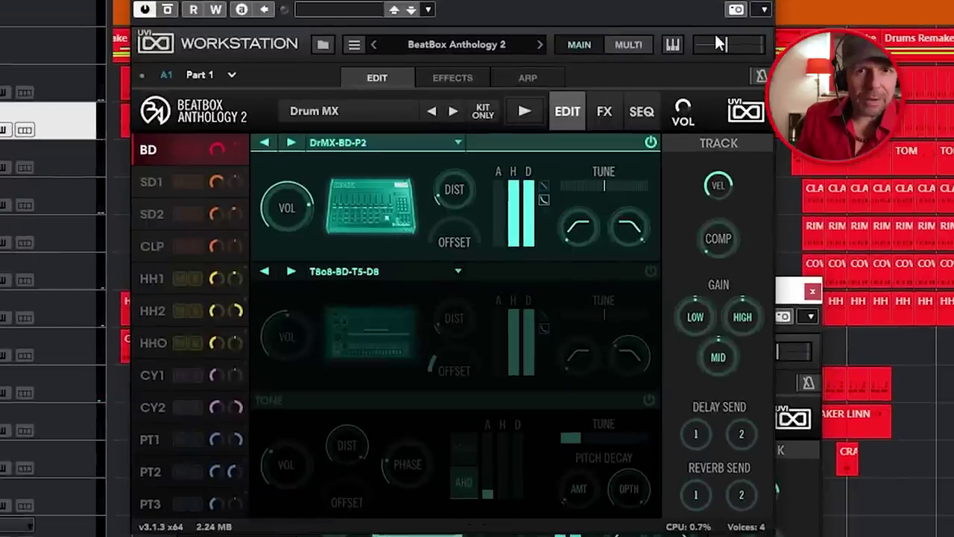
left_click_drag(726, 46, 729, 45)
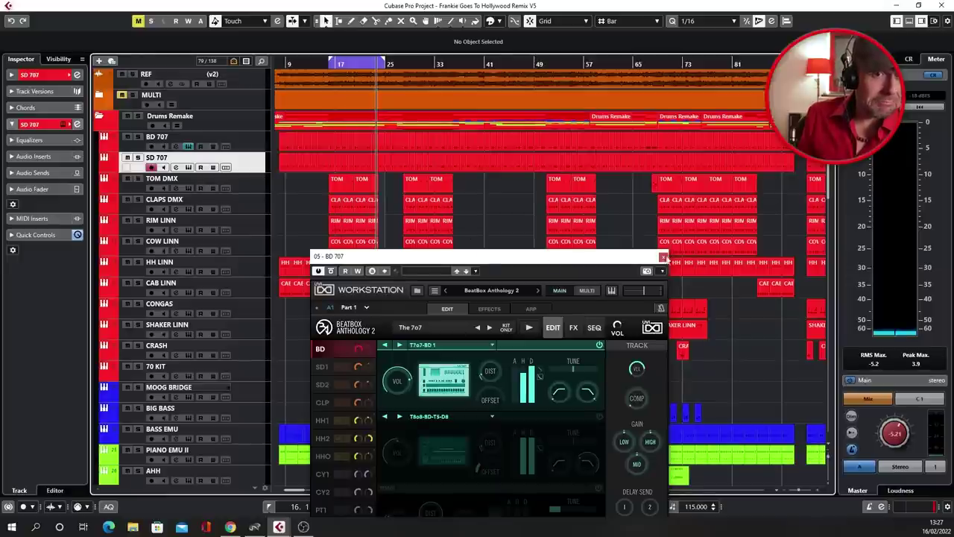
Step: Close the BD 707 instrument and play the remix from bar 18 twice, comparing the remake with the reference track
left_click(662, 256)
left_click(340, 64)
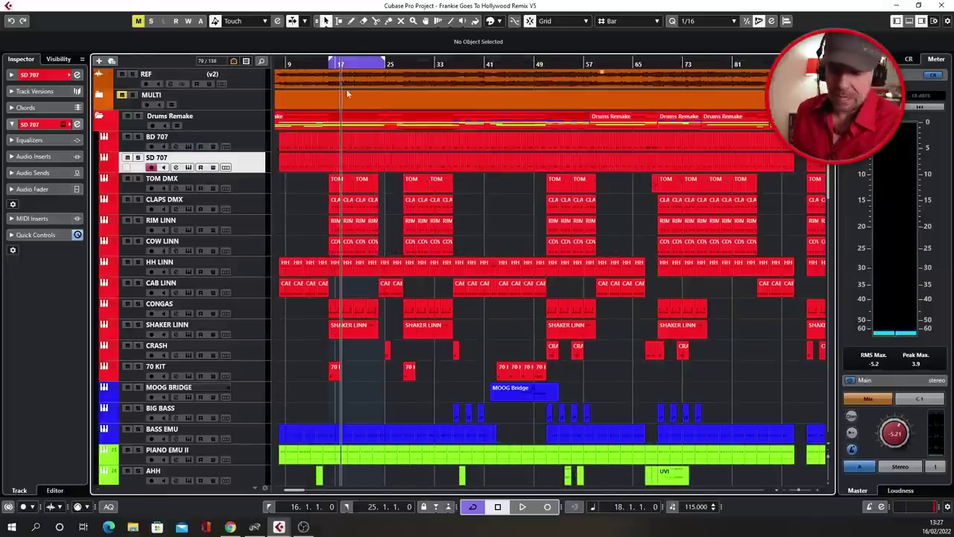
key("space")
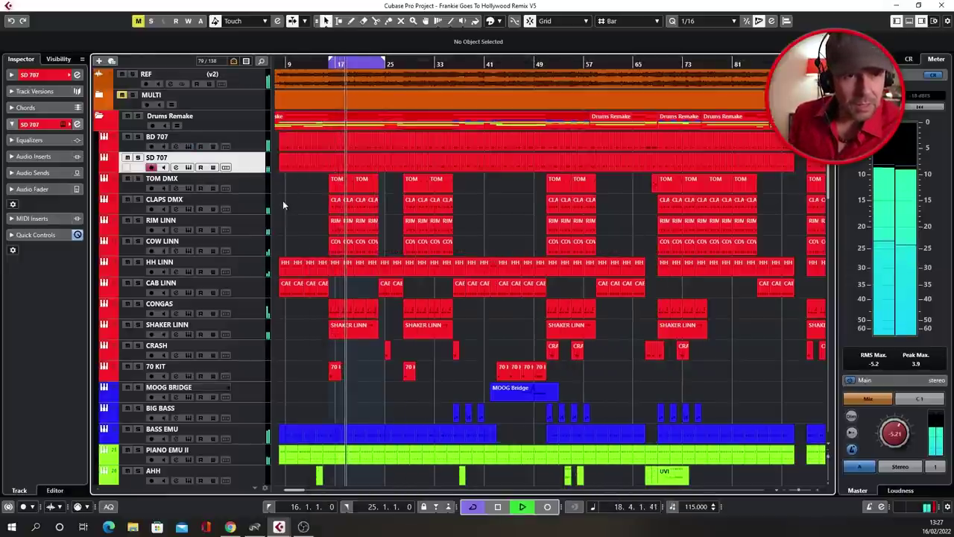
key("space")
left_click(342, 65)
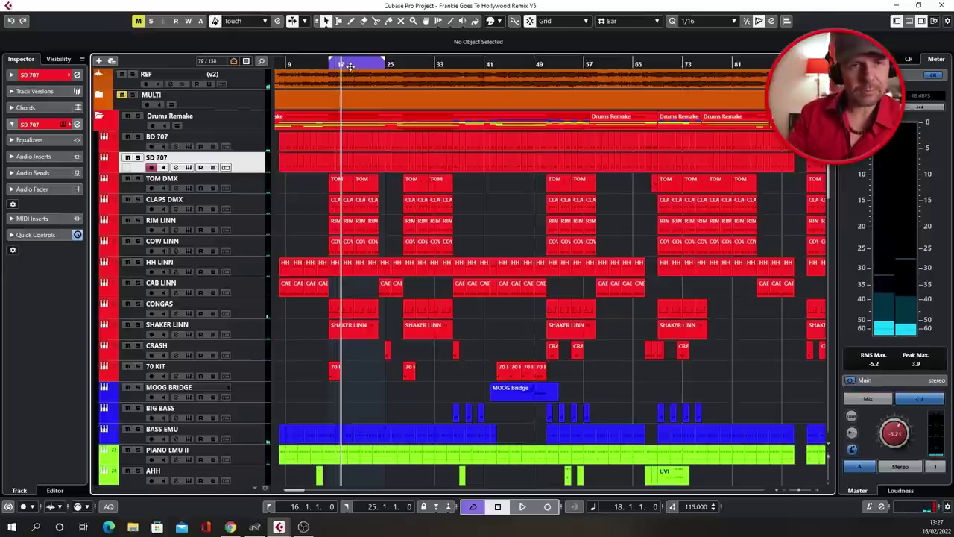
key("space")
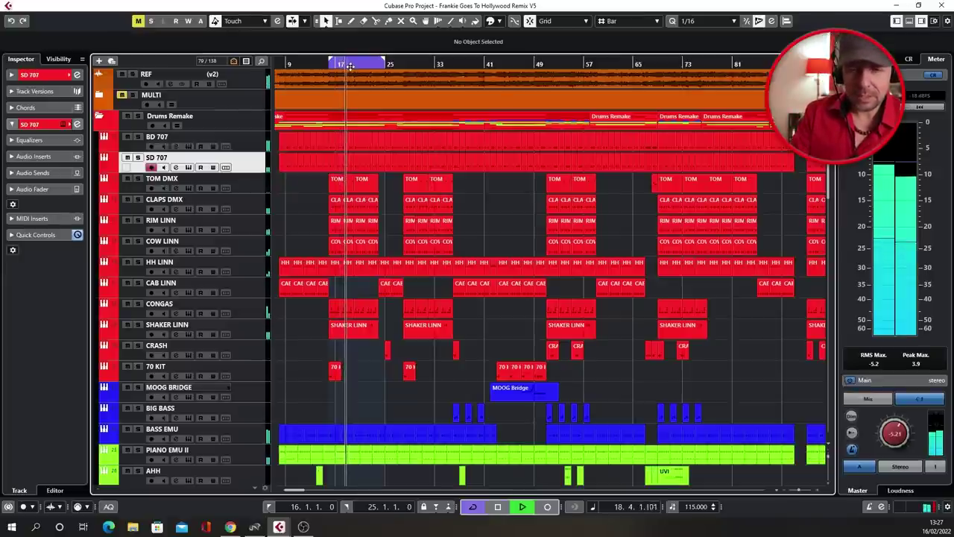
key("space")
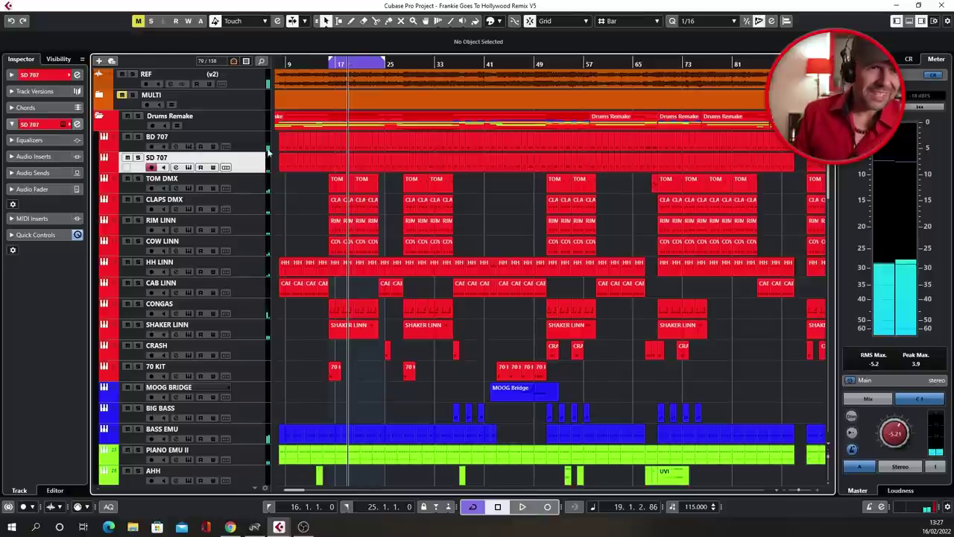
Step: Inspect the TOM DMX track's BeatBox Anthology 2 instrument, close it, and replay the loop from bar 16
left_click(253, 192)
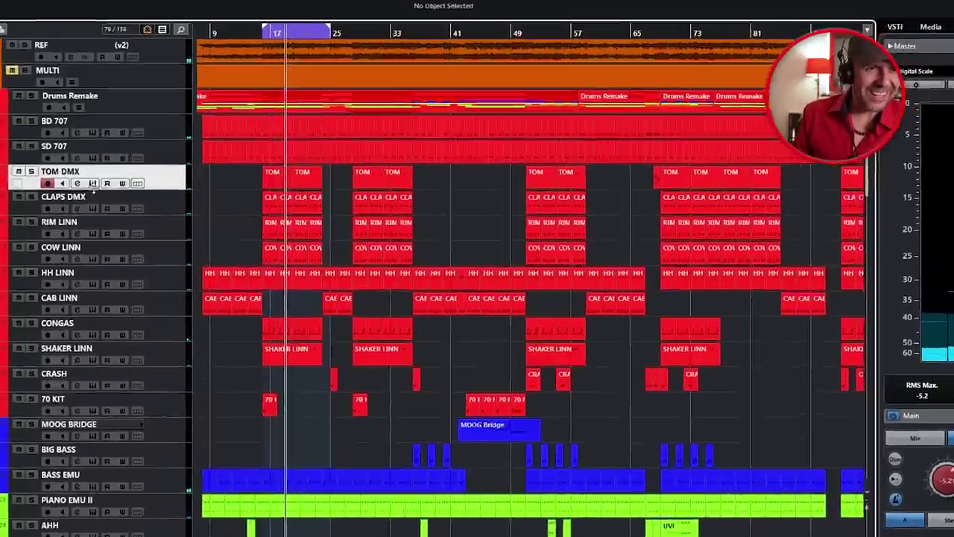
left_click(215, 188)
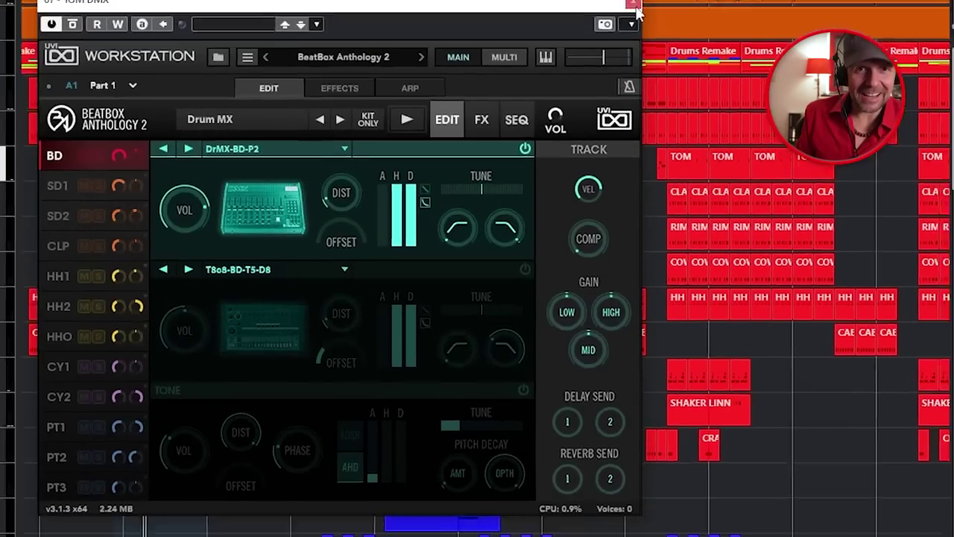
left_click(634, 0)
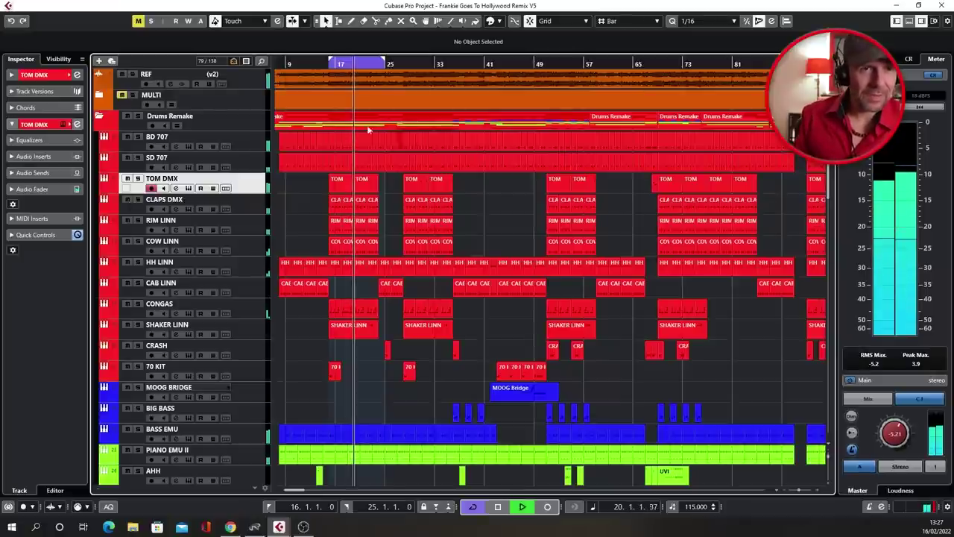
key("KP_1")
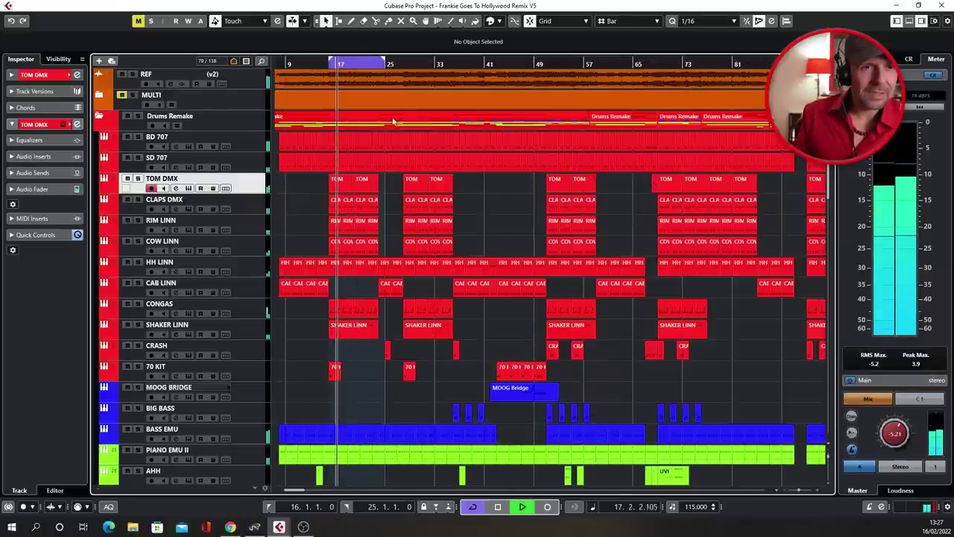
Step: Equalize the TOM DMX channel with a 3.0 dB high boost at 588.9 Hz and a 36 dB/Oct low cut around 94 Hz
left_click(165, 188)
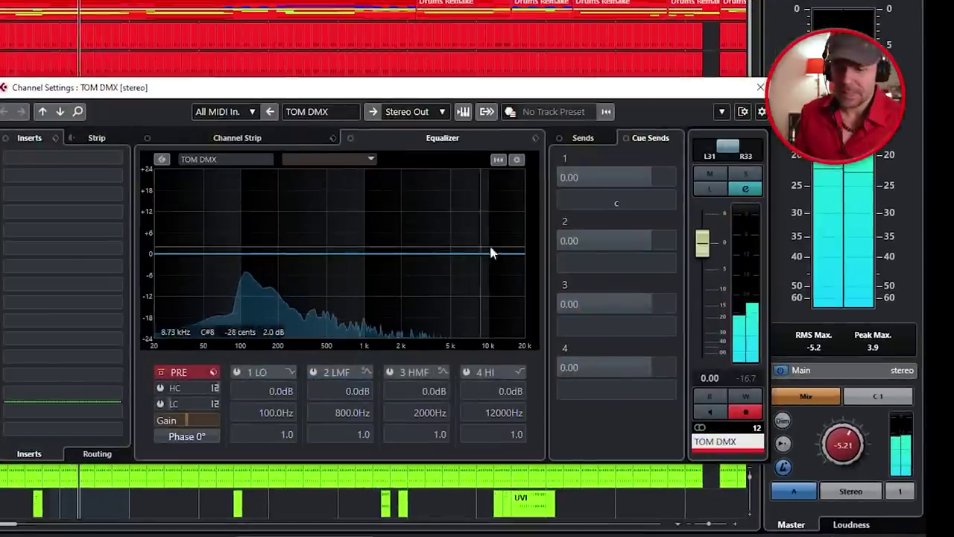
left_click_drag(502, 255, 336, 243)
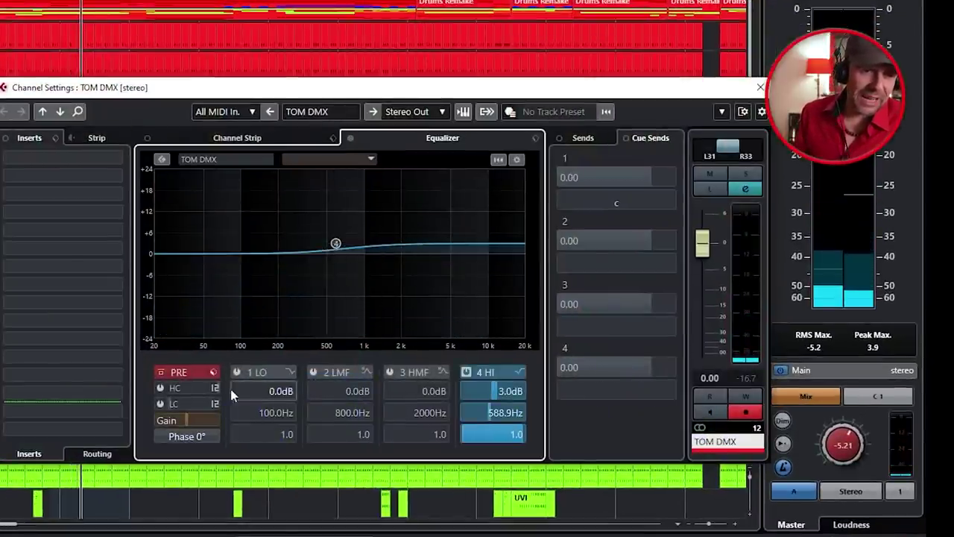
left_click(160, 404)
left_click_drag(198, 377, 208, 380)
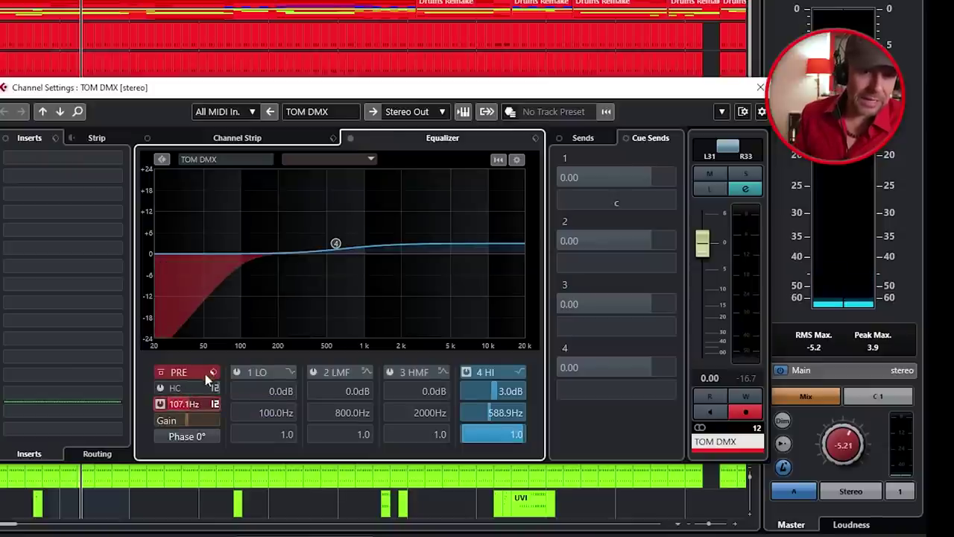
right_click(202, 405)
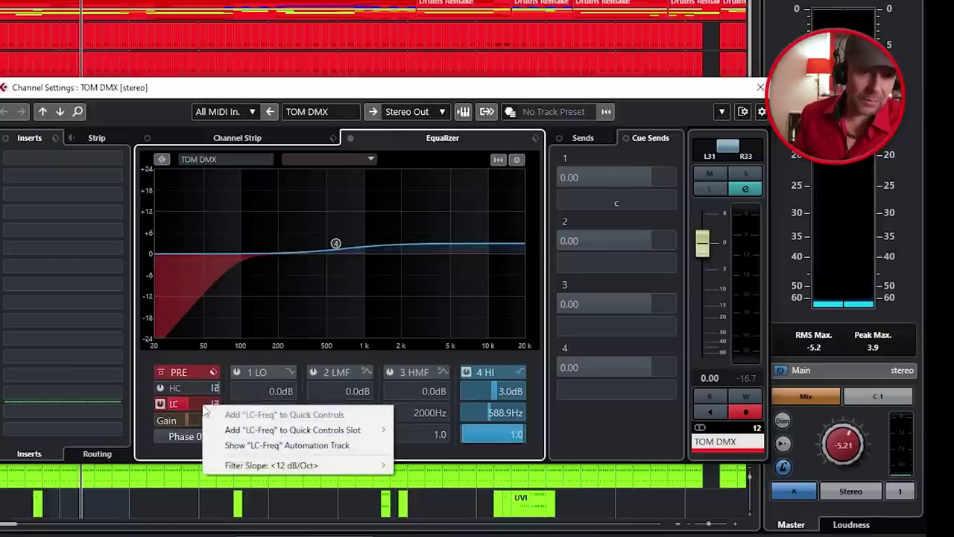
mouse_move(343, 465)
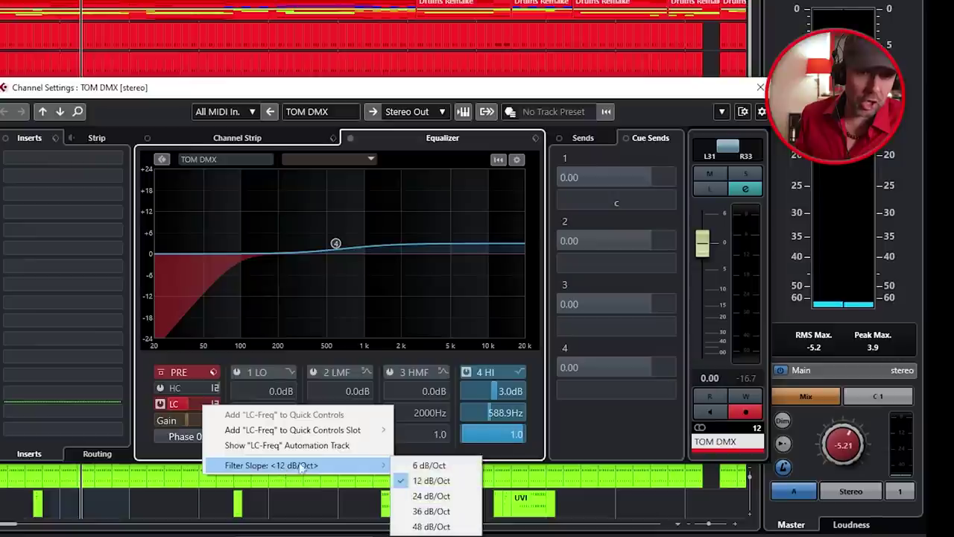
left_click(445, 510)
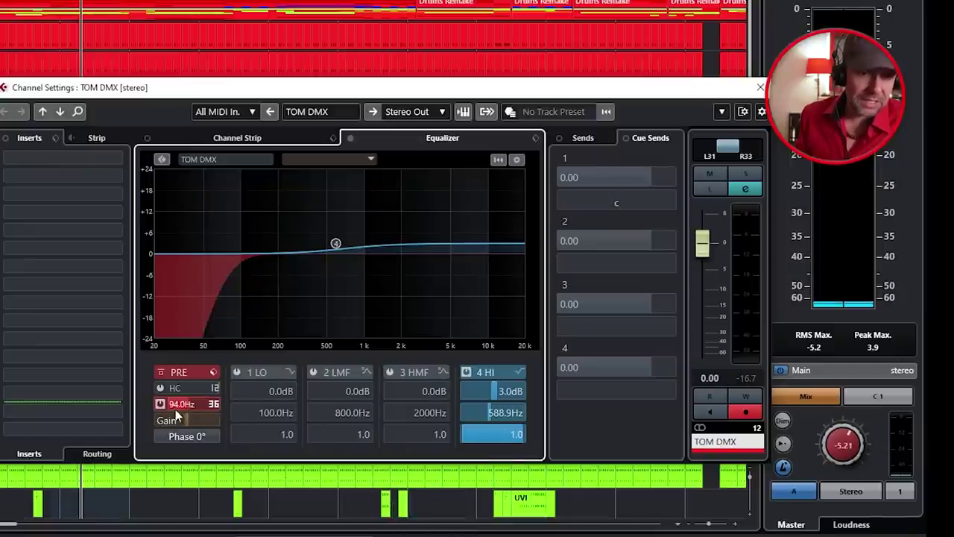
left_click_drag(179, 420, 181, 417)
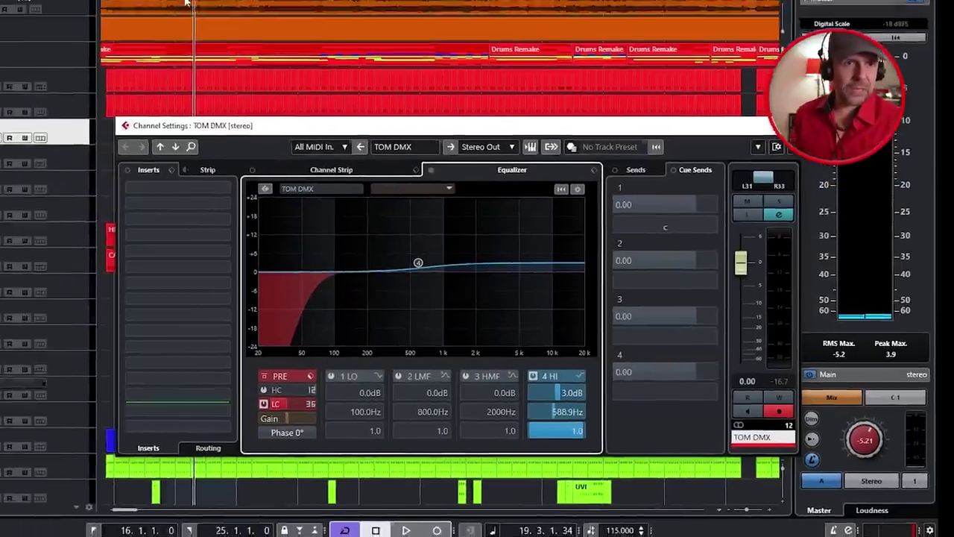
key("ctrl+w")
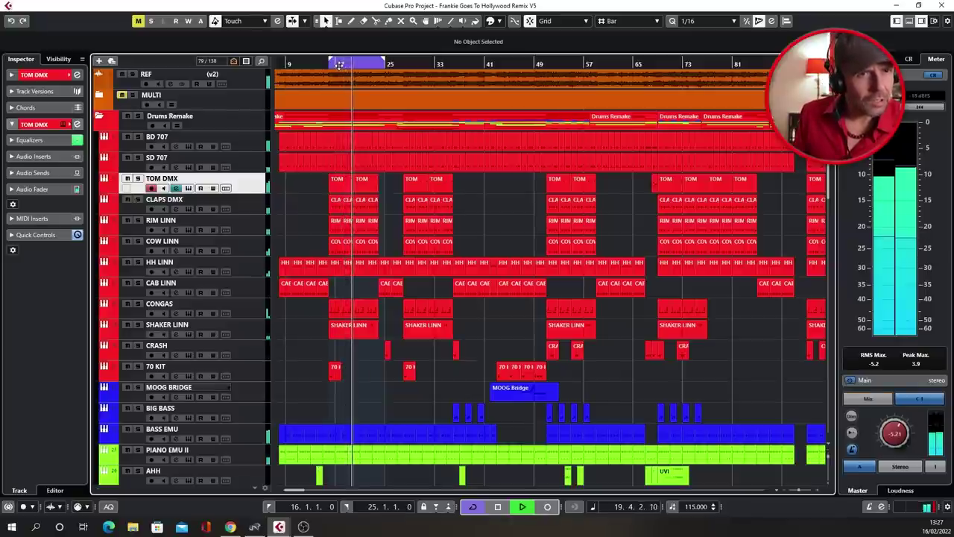
Step: Enable the MED VRB send on TOM DMX and set its level to -1.83 dB, checking the track soloed
left_click(350, 62)
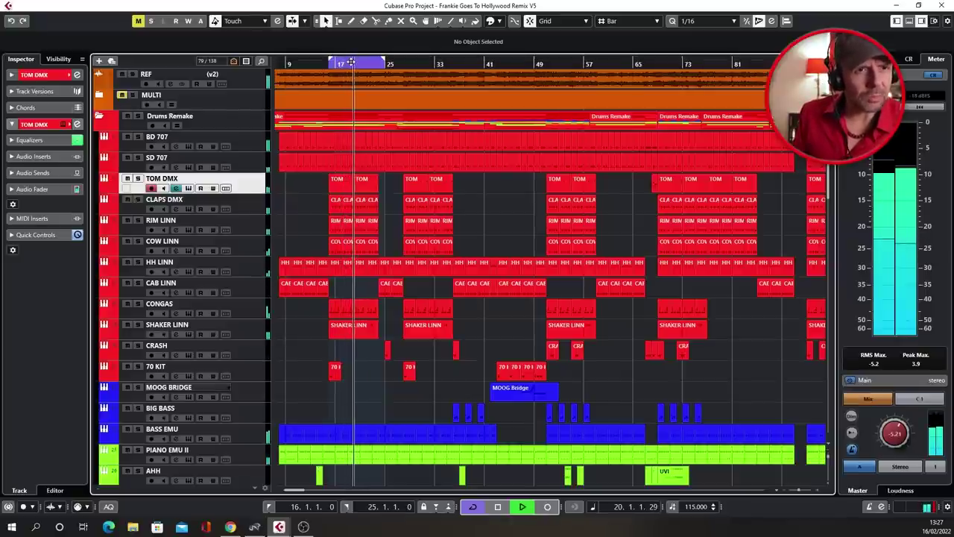
left_click_drag(351, 62, 347, 63)
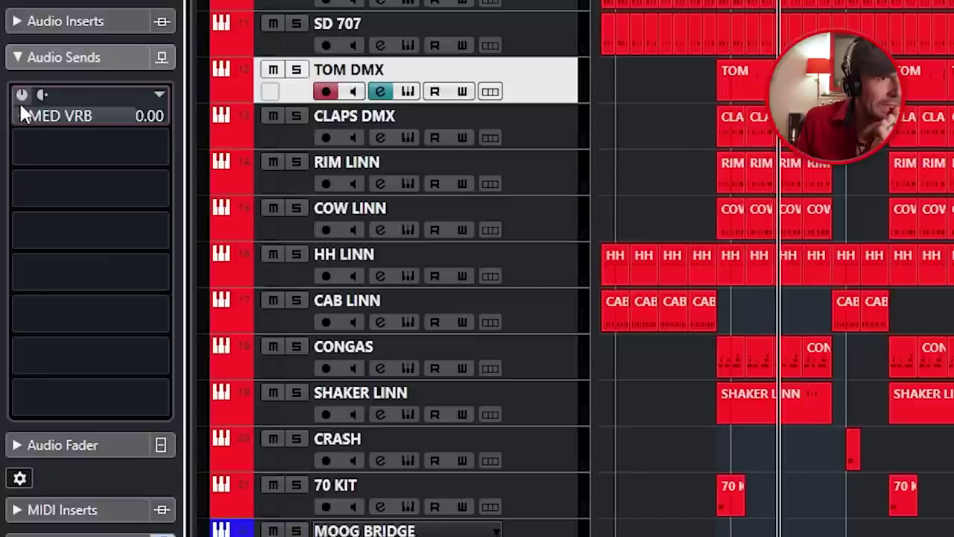
left_click(21, 97)
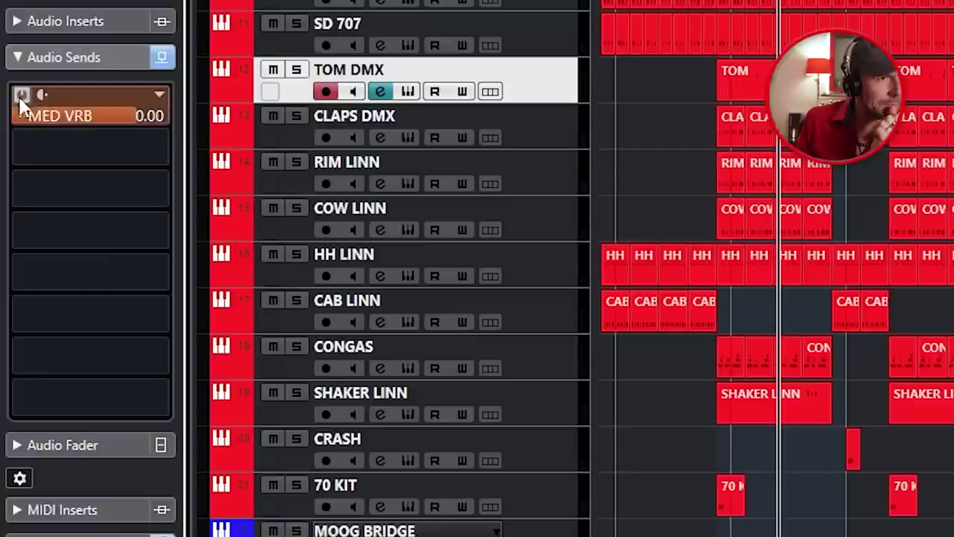
left_click(296, 69)
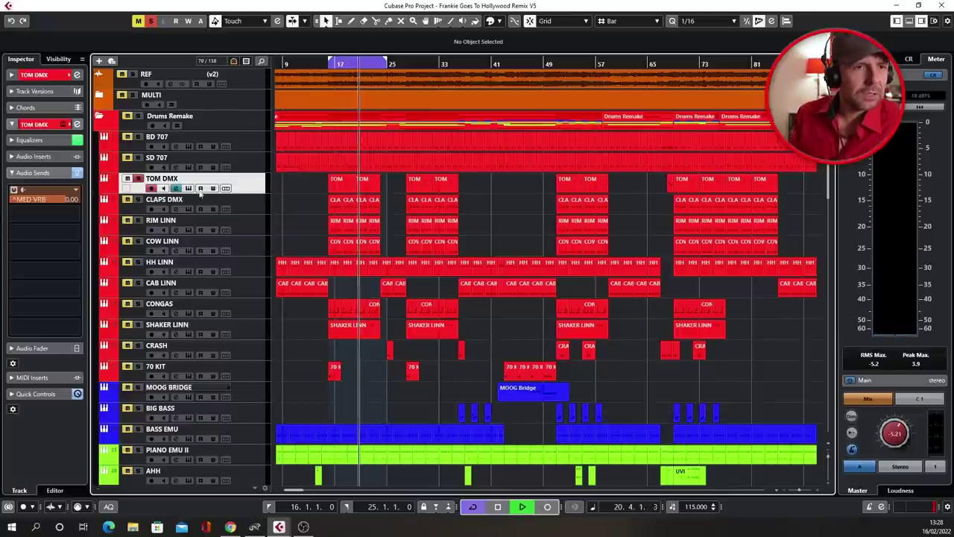
left_click_drag(49, 197, 38, 214)
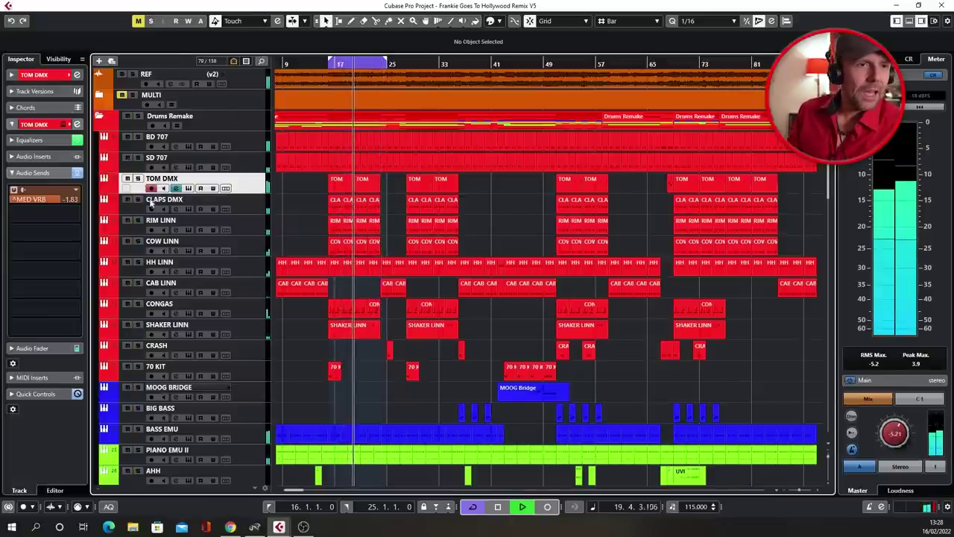
Step: Check the CLAPS DMX track soloed, then in the full mix from bar 17
key("space")
key("s")
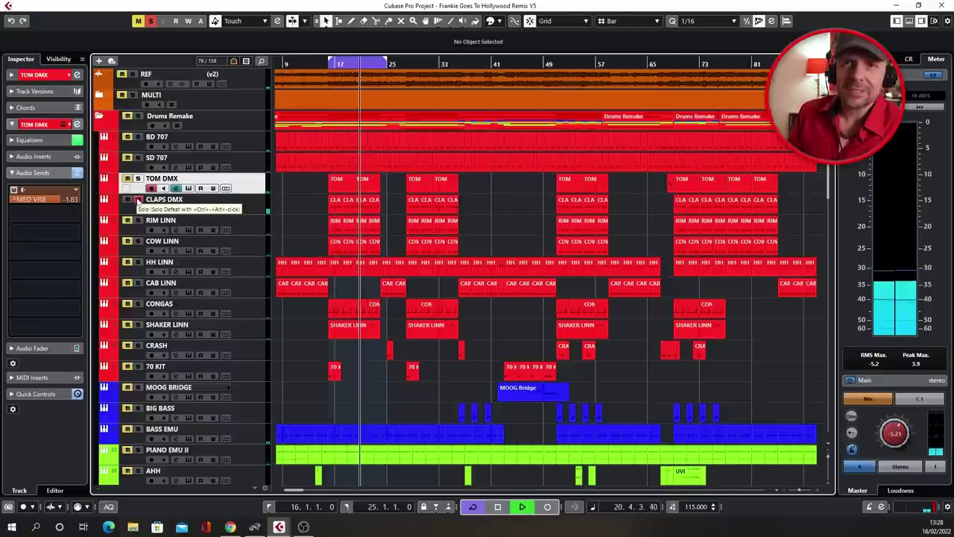
left_click(137, 199)
left_click_drag(310, 64, 358, 63)
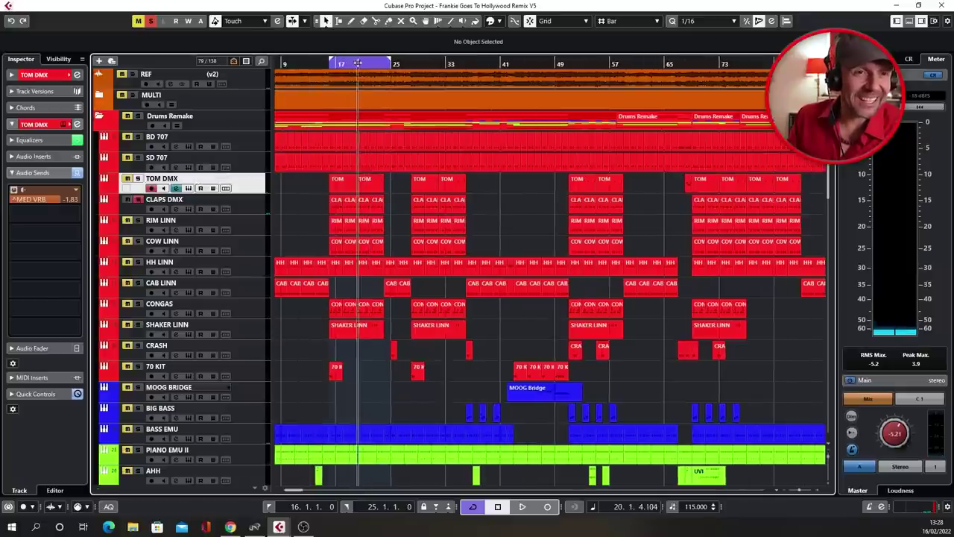
key("space")
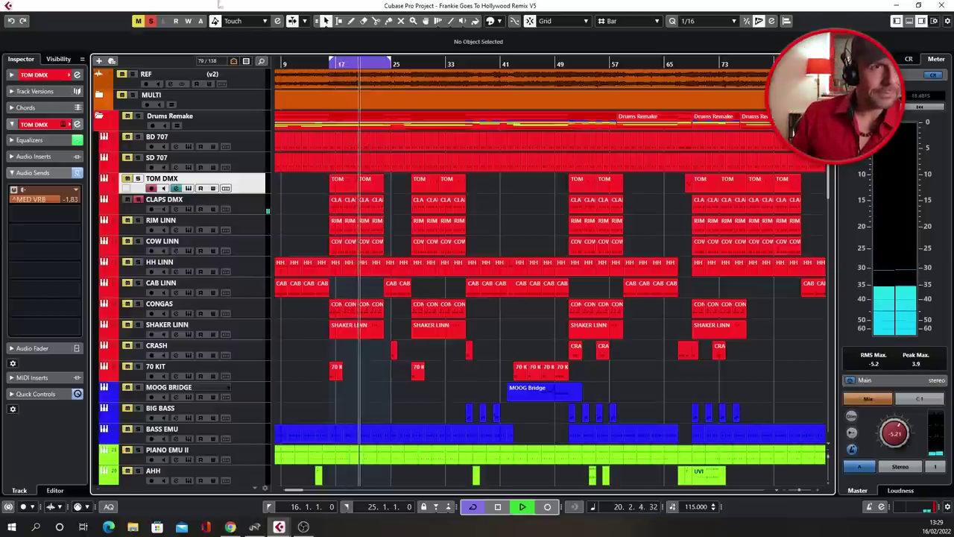
left_click(151, 21)
left_click(340, 64)
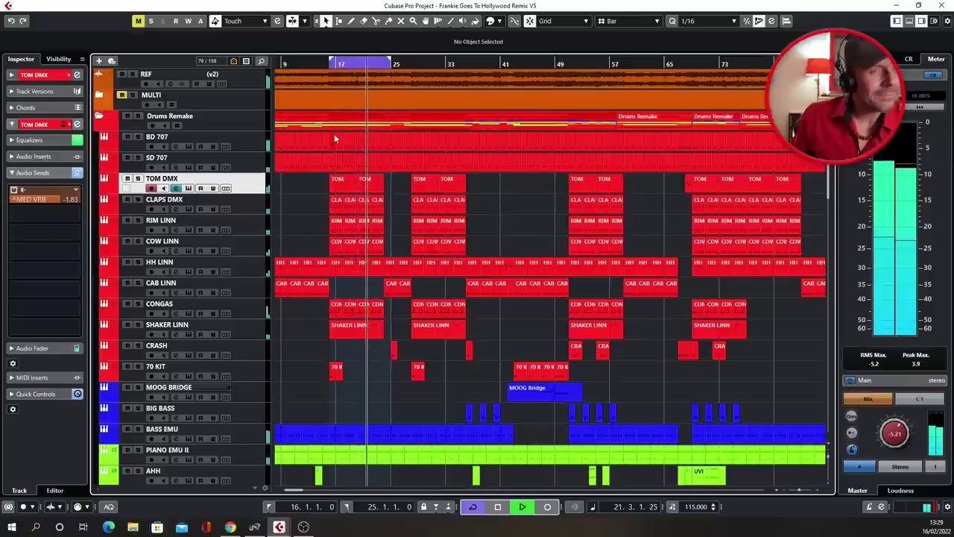
Step: Boost the highs of the CLAPS DMX channel by 4.7 dB at 4010 Hz in its equalizer during playback
left_click(233, 212)
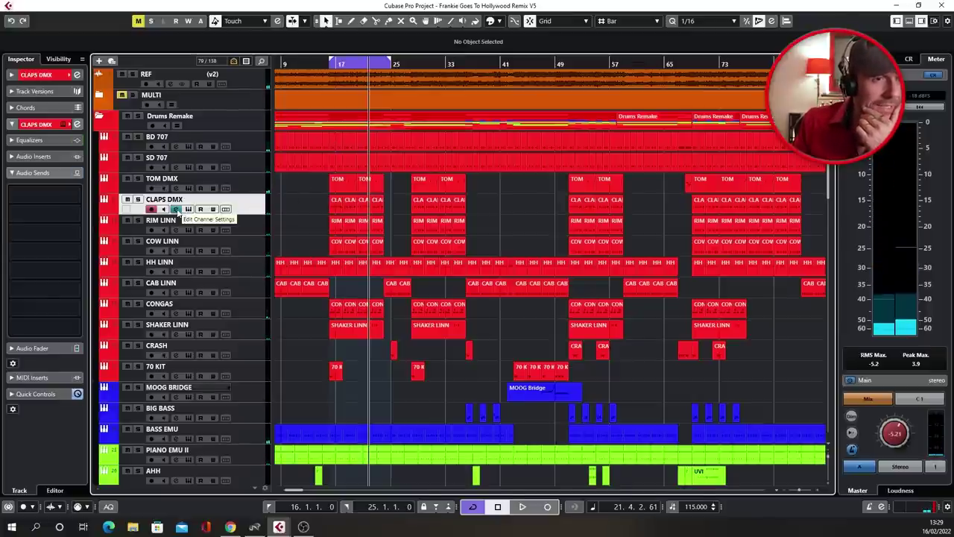
left_click(177, 210)
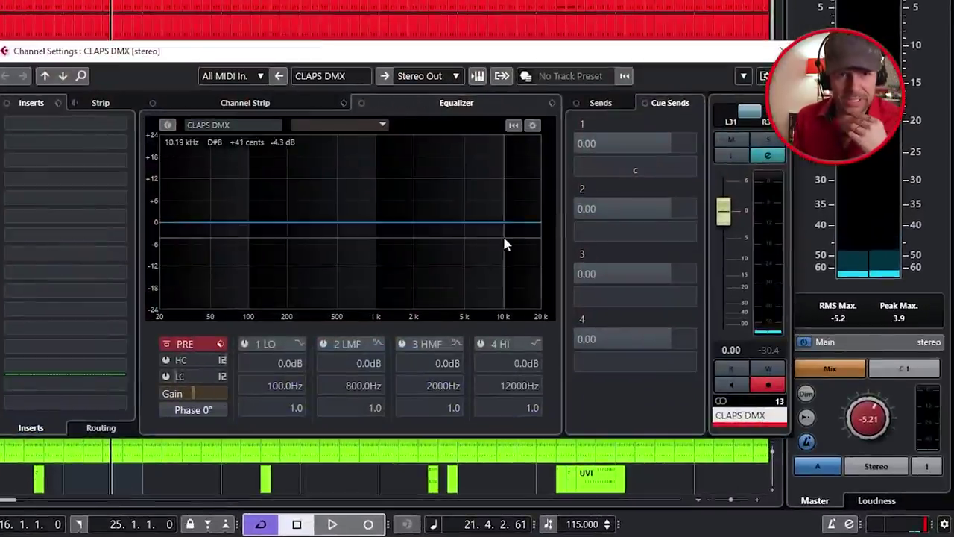
key("space")
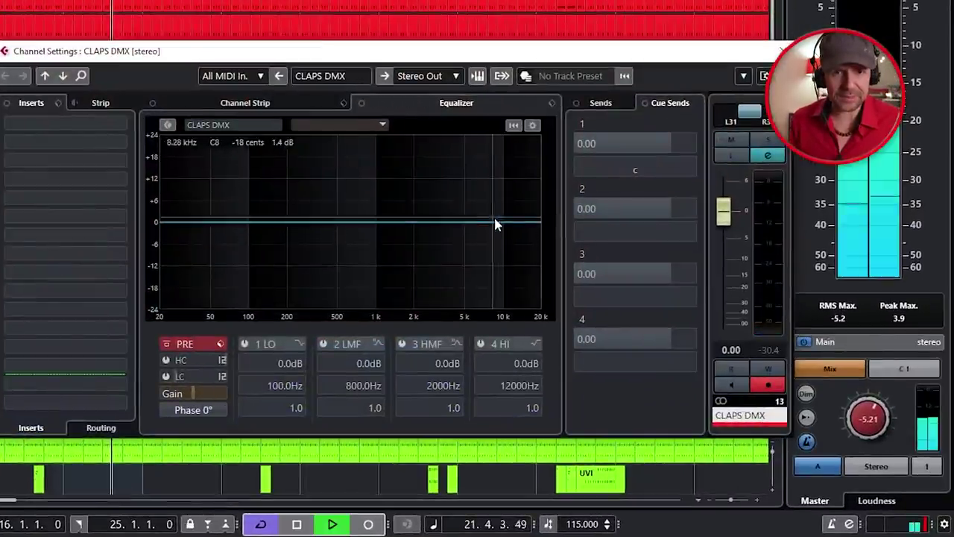
left_click_drag(496, 225, 452, 212)
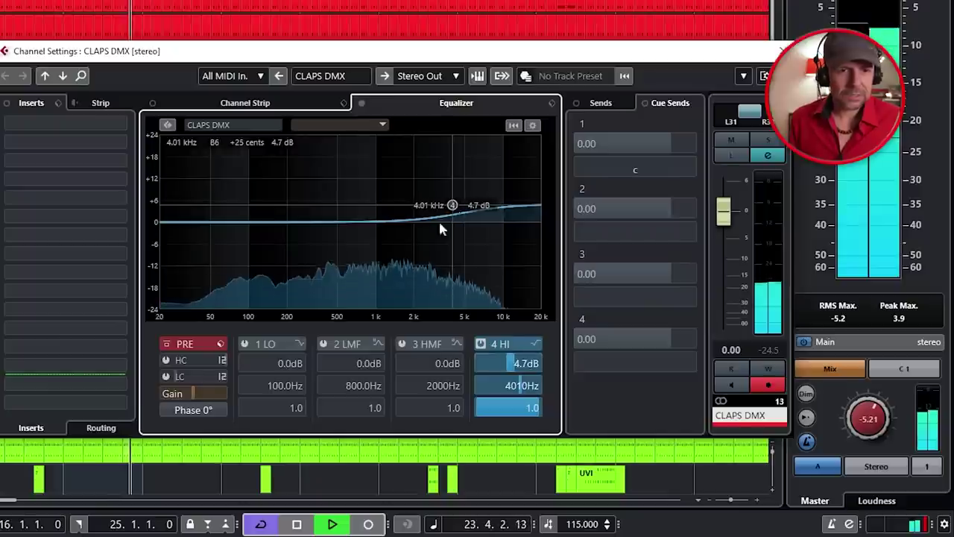
Step: Add a 36 dB/Oct low cut to the low end of CLAPS DMX and lower its channel volume below -1.06 dB
left_click(165, 376)
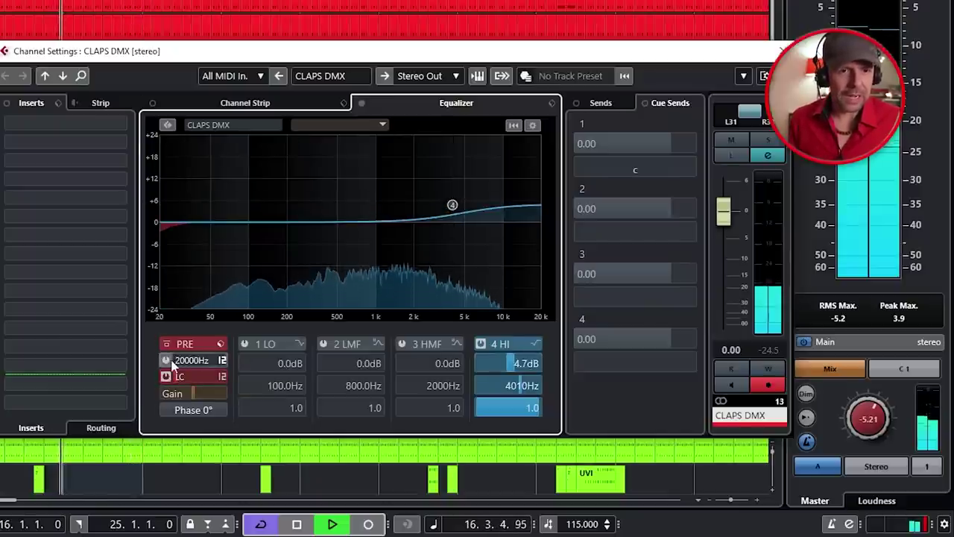
left_click_drag(170, 375, 211, 317)
right_click(212, 378)
mouse_move(372, 441)
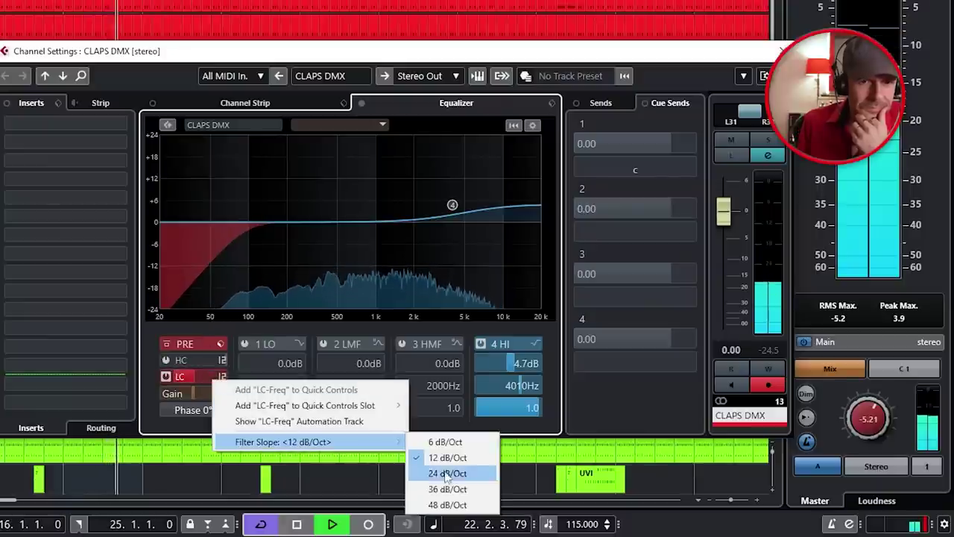
left_click(447, 489)
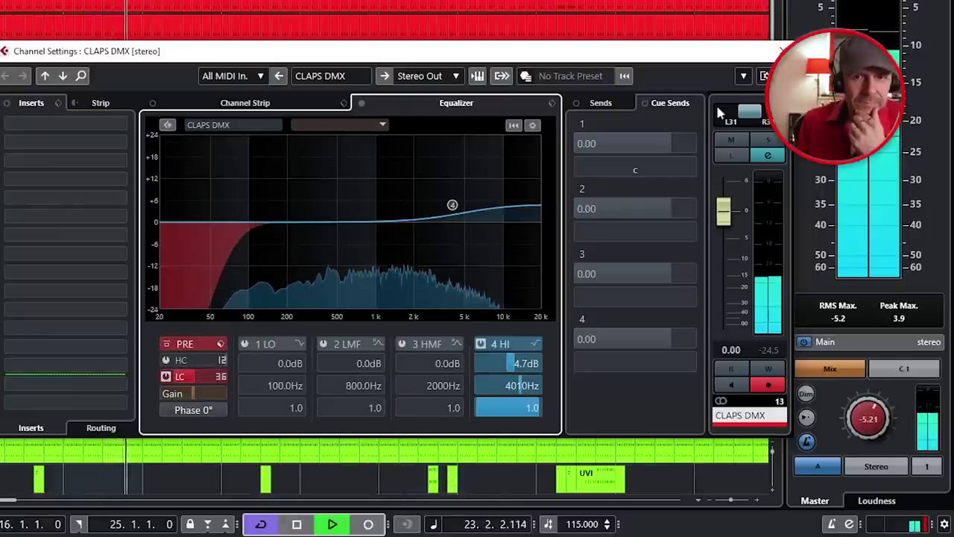
left_click_drag(723, 212, 727, 227)
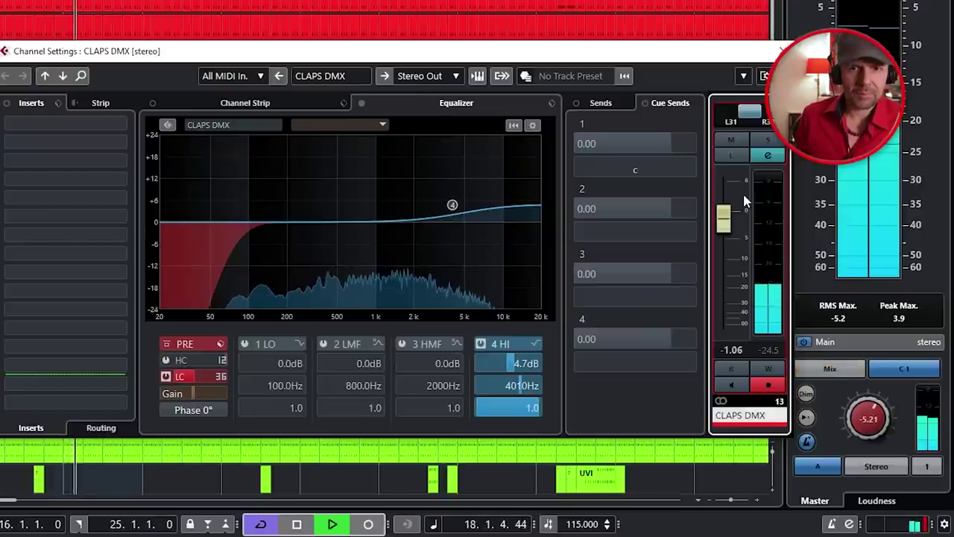
left_click_drag(723, 220, 722, 227)
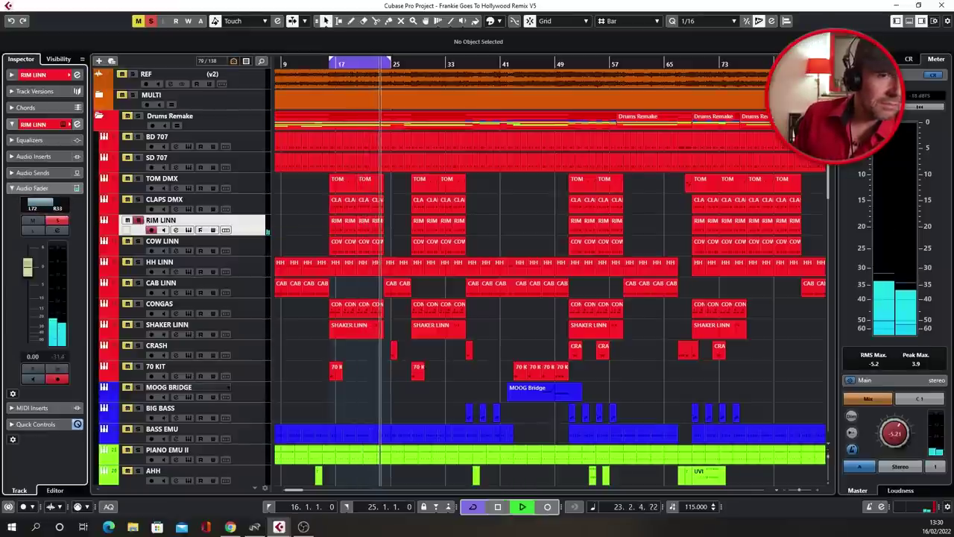
Step: Play the full mix from bar 16 and compare it with the COW LINN track soloed
key("space")
key("KP_1")
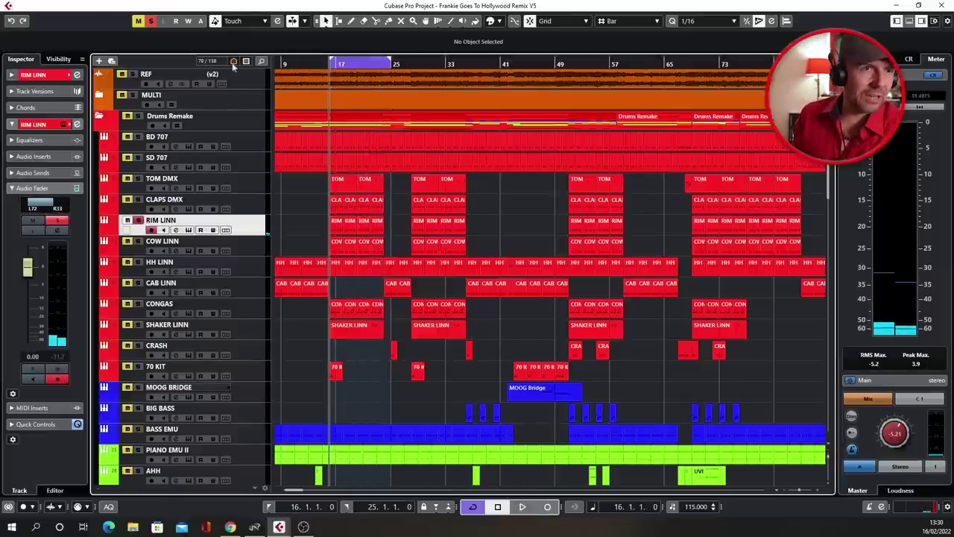
left_click(152, 22)
key("space")
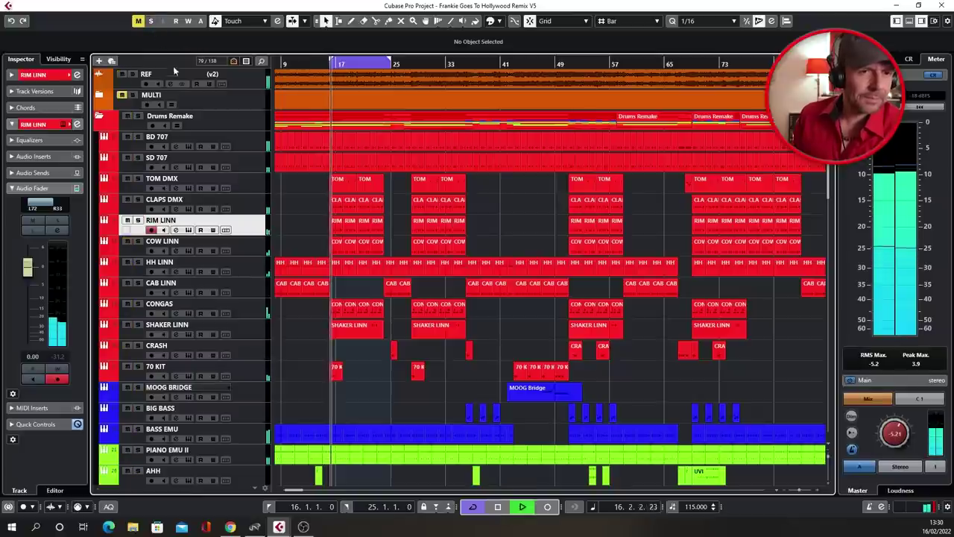
left_click(139, 263)
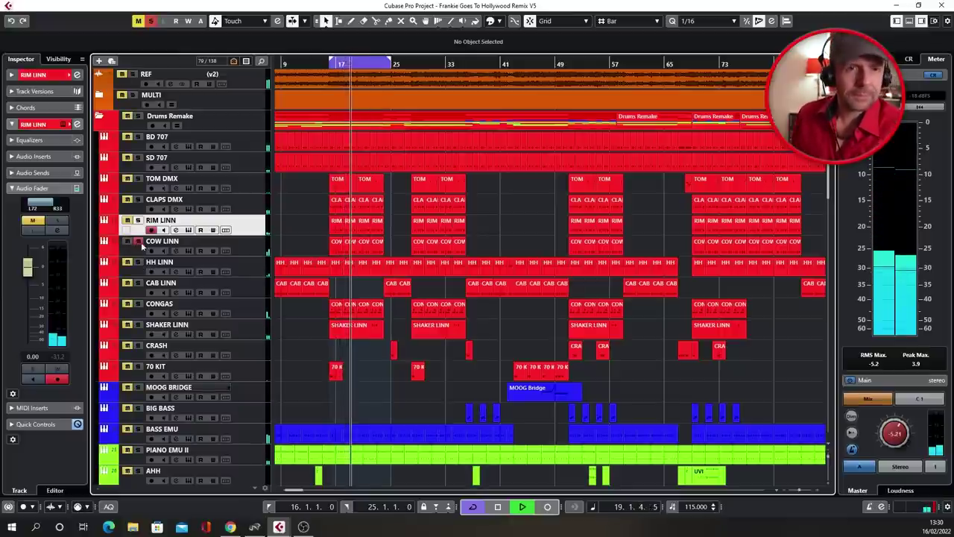
left_click(149, 22)
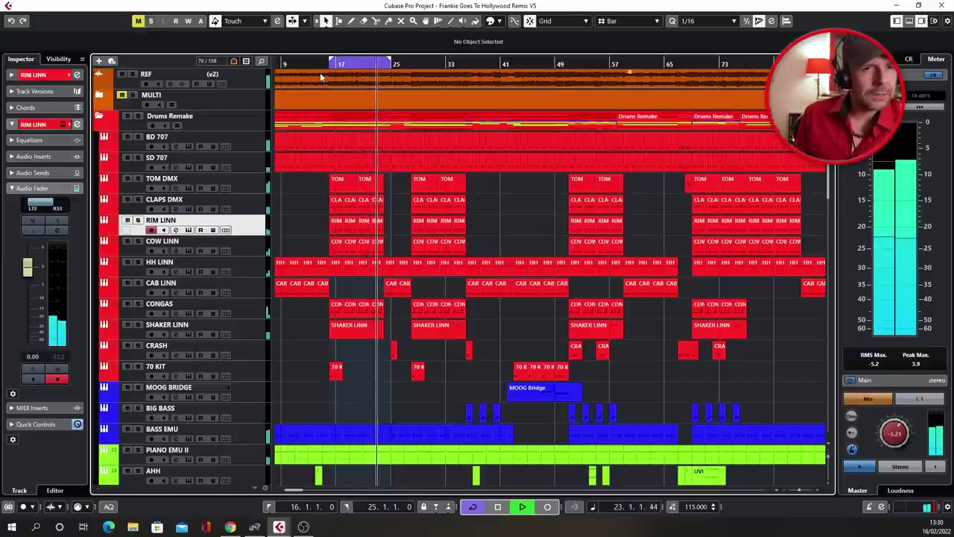
left_click(353, 64)
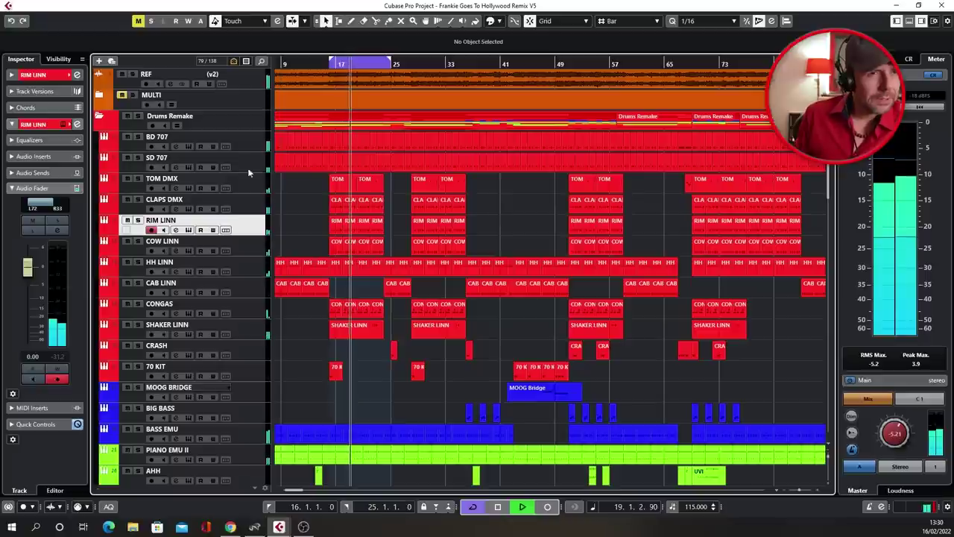
Step: Boost the highs of the COW LINN channel by 6.3 dB at 4390 Hz in its equalizer during playback
left_click(263, 248)
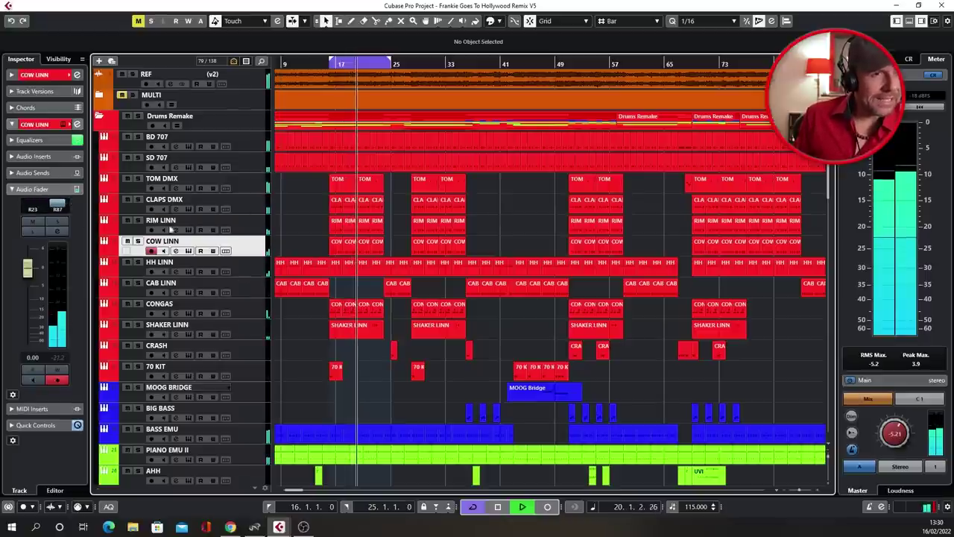
left_click(188, 251)
left_click(189, 252)
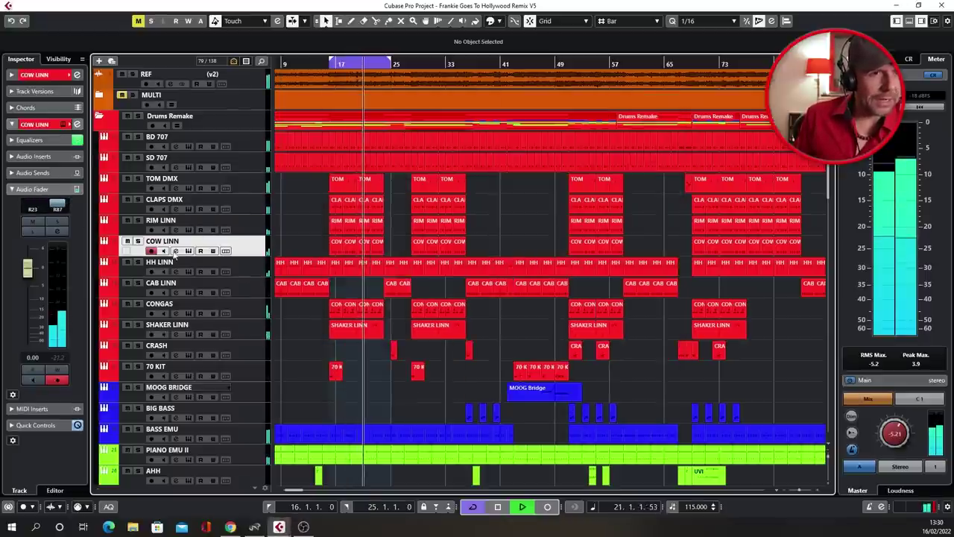
left_click(176, 251)
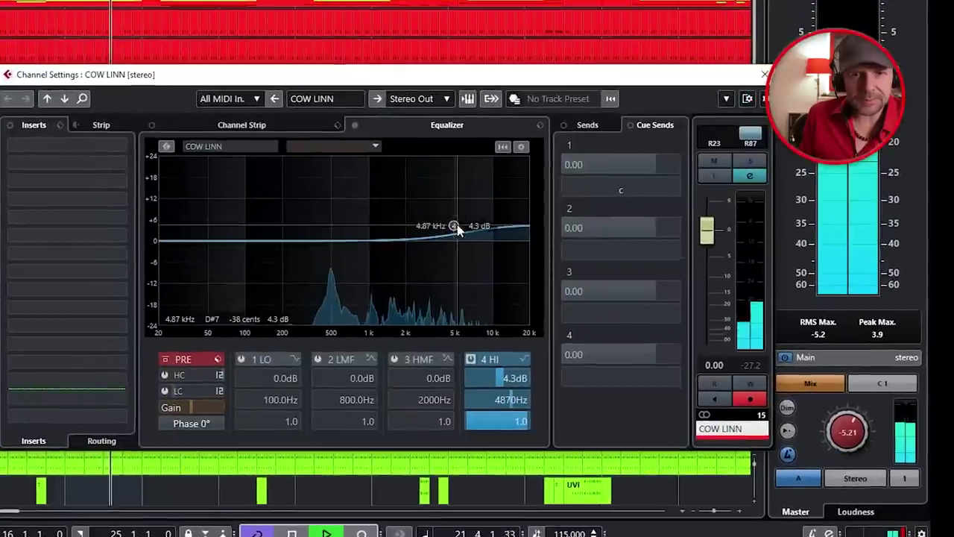
mouse_move(458, 230)
left_mouse_down()
mouse_move(441, 183)
mouse_move(448, 220)
left_mouse_up()
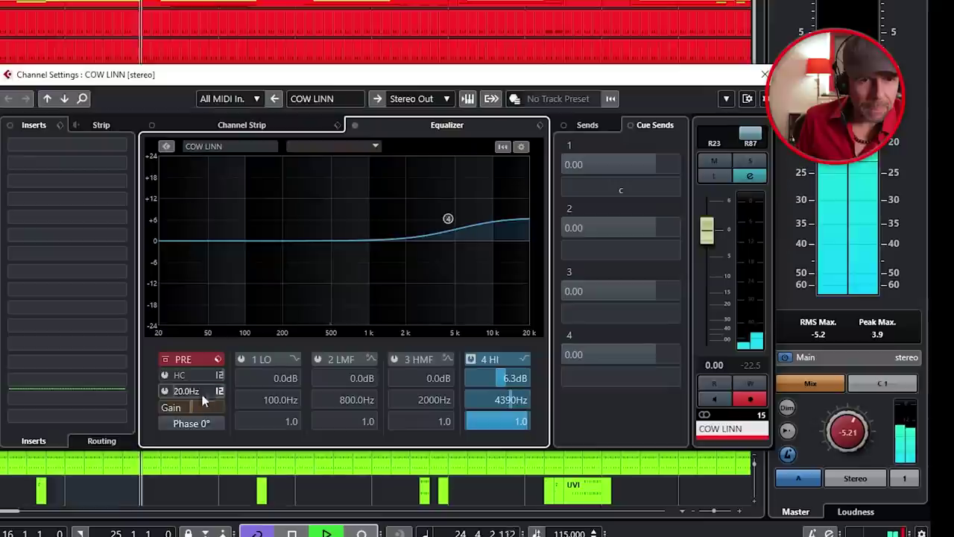
left_click_drag(193, 400, 198, 392)
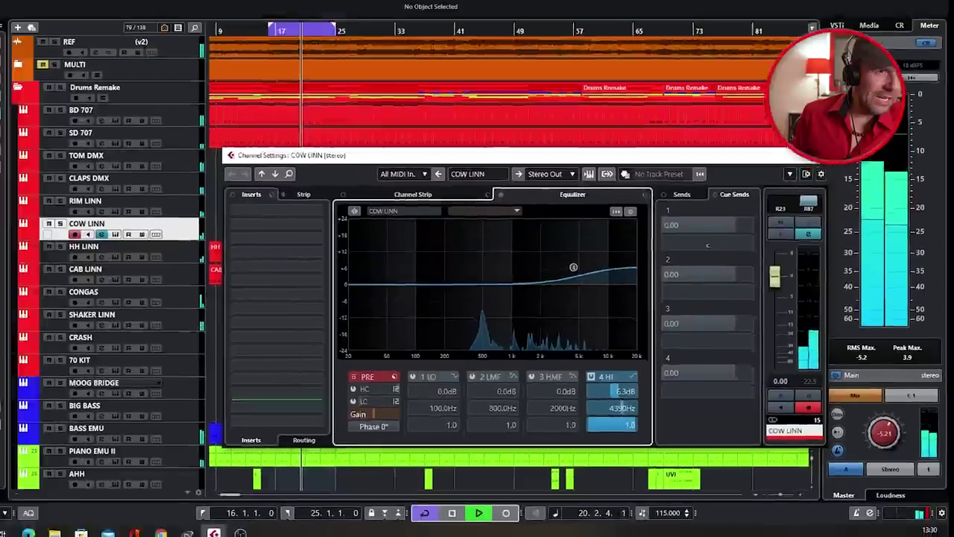
key("Escape")
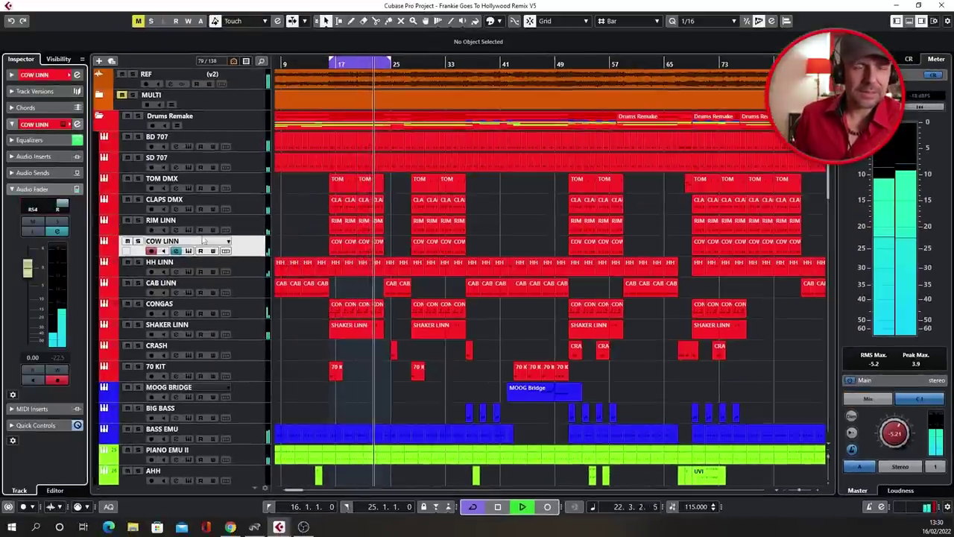
Step: Check the HH LINN track soloed, then in the full mix from bar 17
left_click(343, 64)
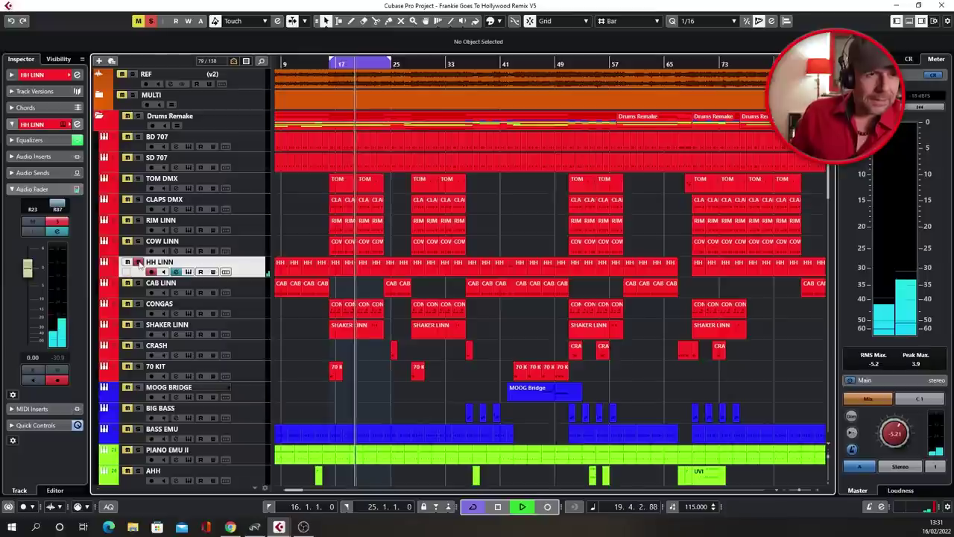
left_click(137, 262)
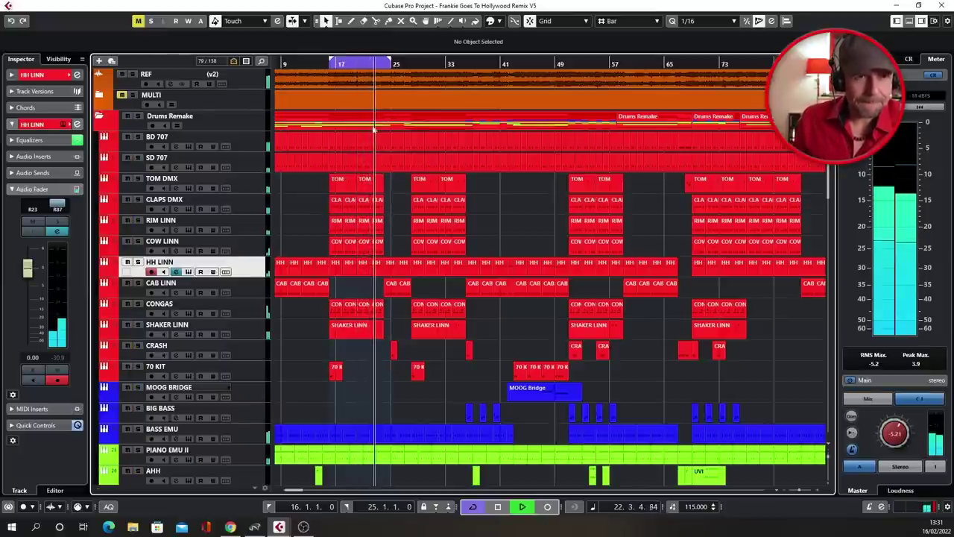
left_click(342, 65)
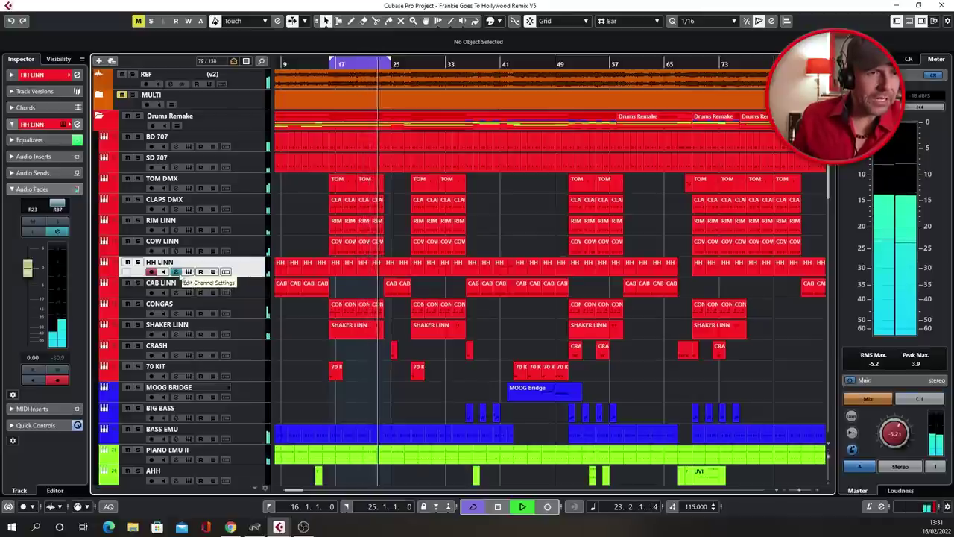
Step: Set the high band of the HH LINN equalizer to a 10.4 dB boost at 3388 Hz
left_click(176, 271)
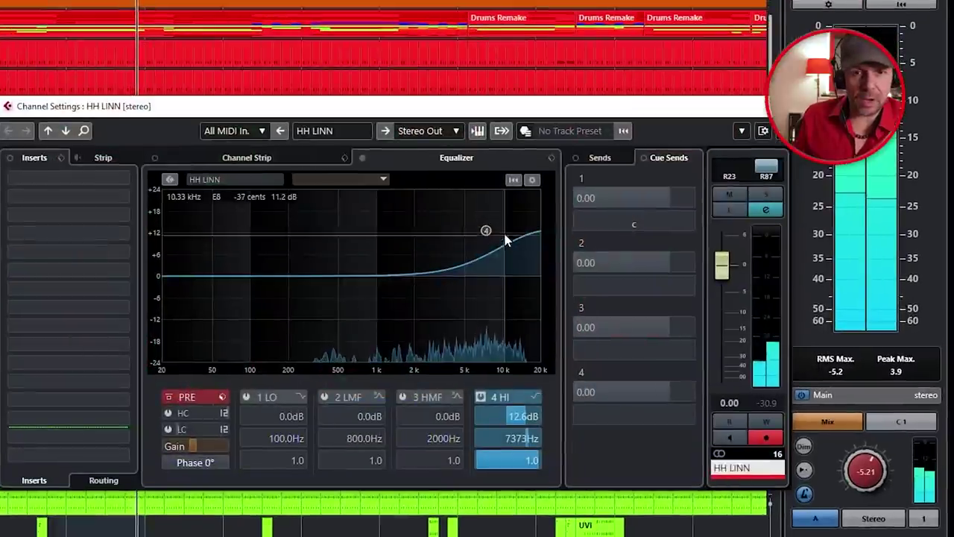
left_click_drag(480, 231, 443, 227)
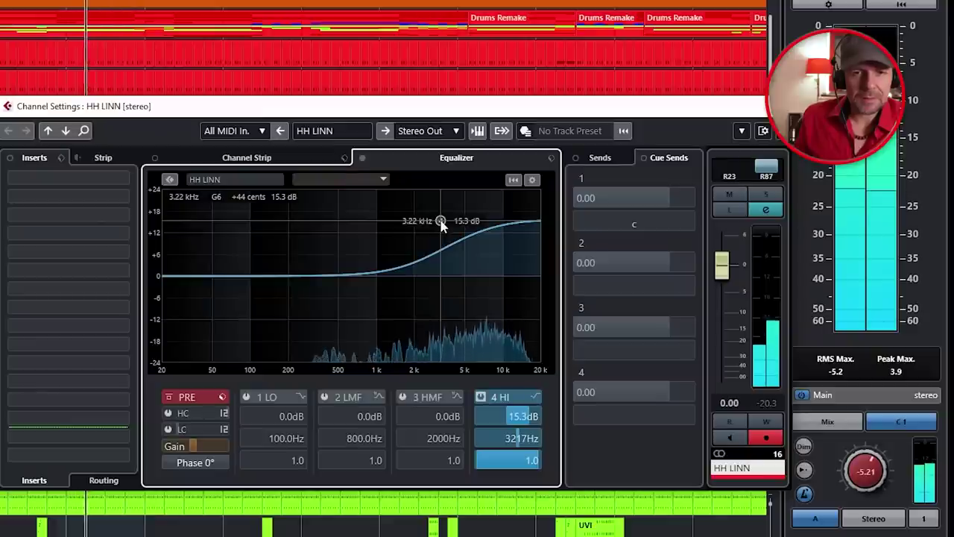
left_click_drag(441, 224, 443, 238)
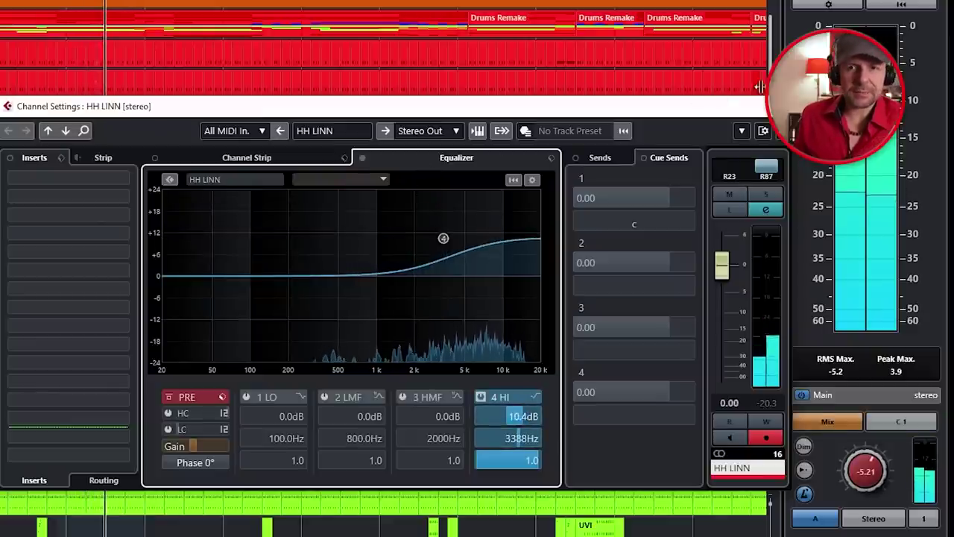
key("e")
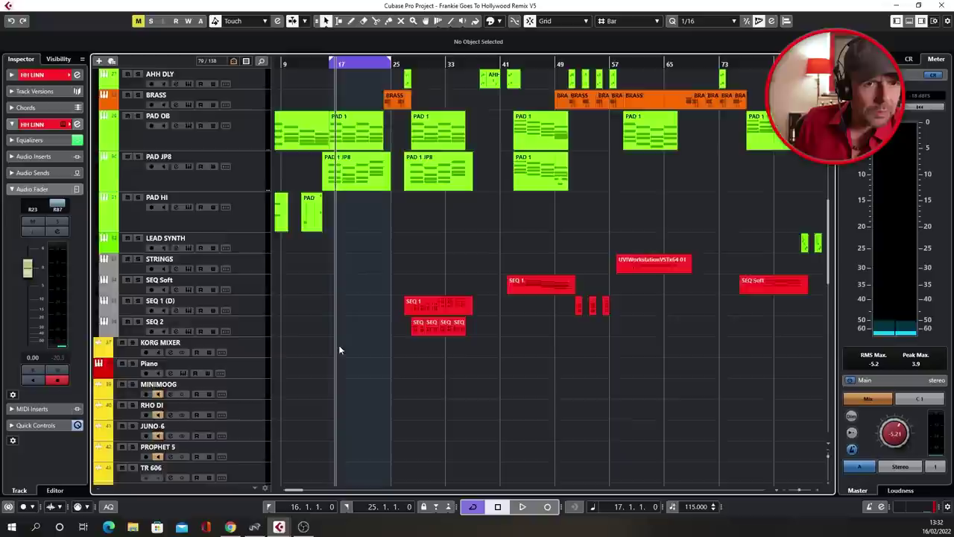
Step: Play the loop with the SHAKER LINN track soloed and move that track directly below HH LINN
scroll(339, 344, "up", 15)
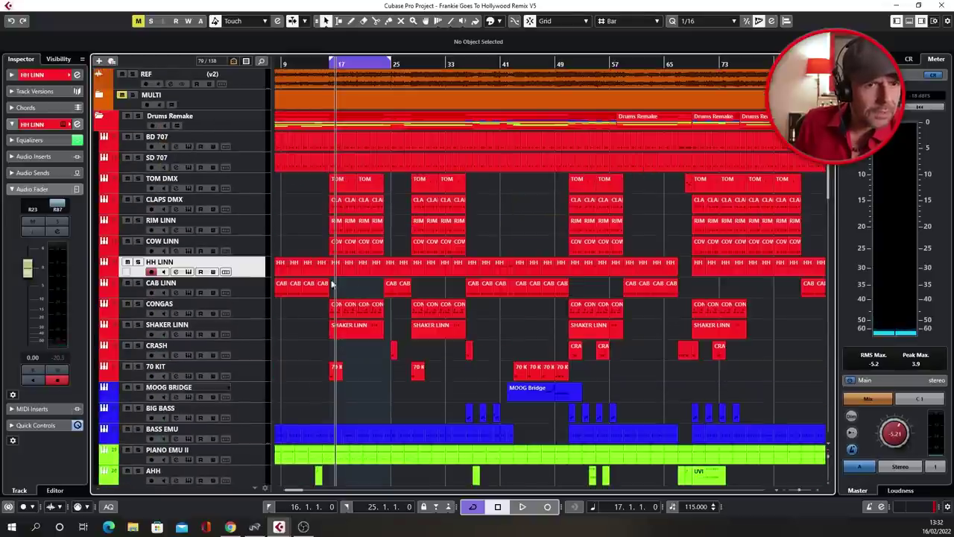
key("space")
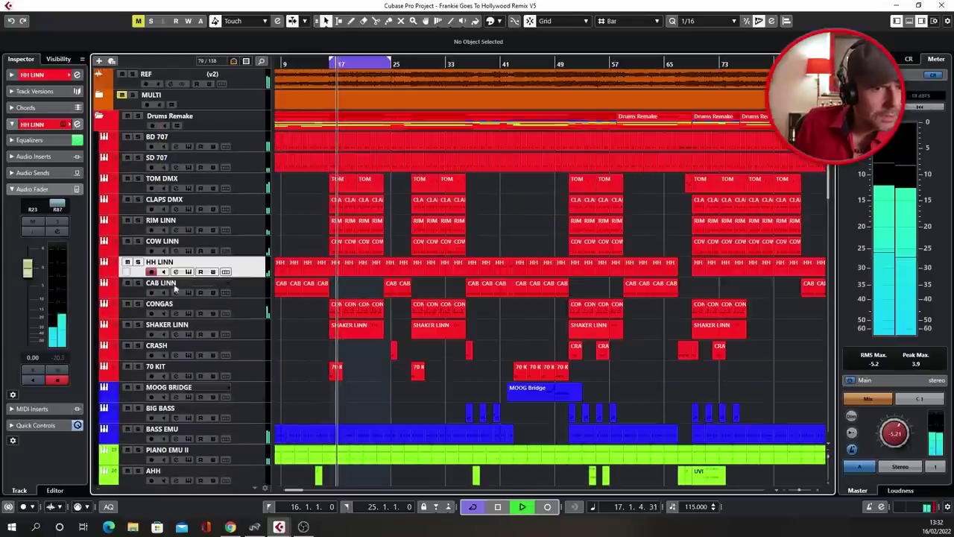
left_click(138, 303)
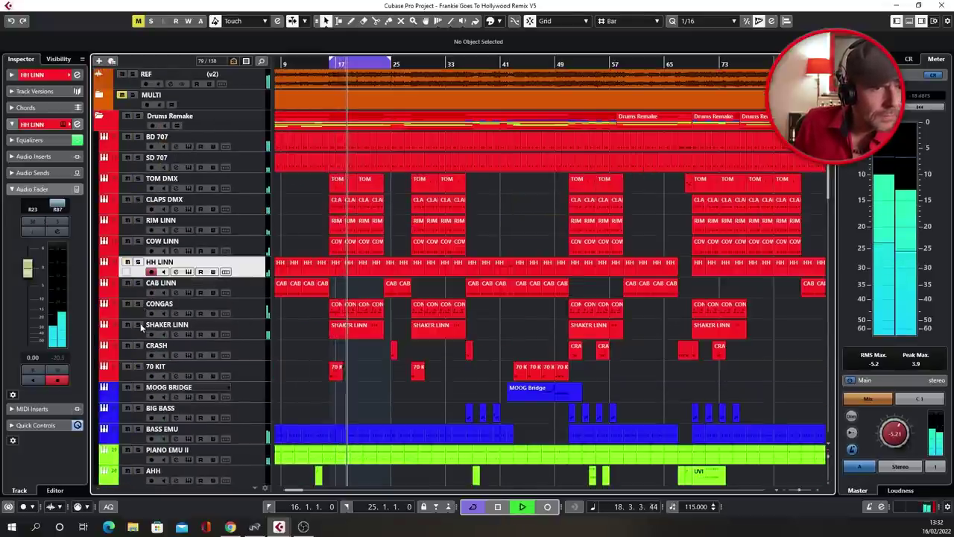
left_click(139, 325)
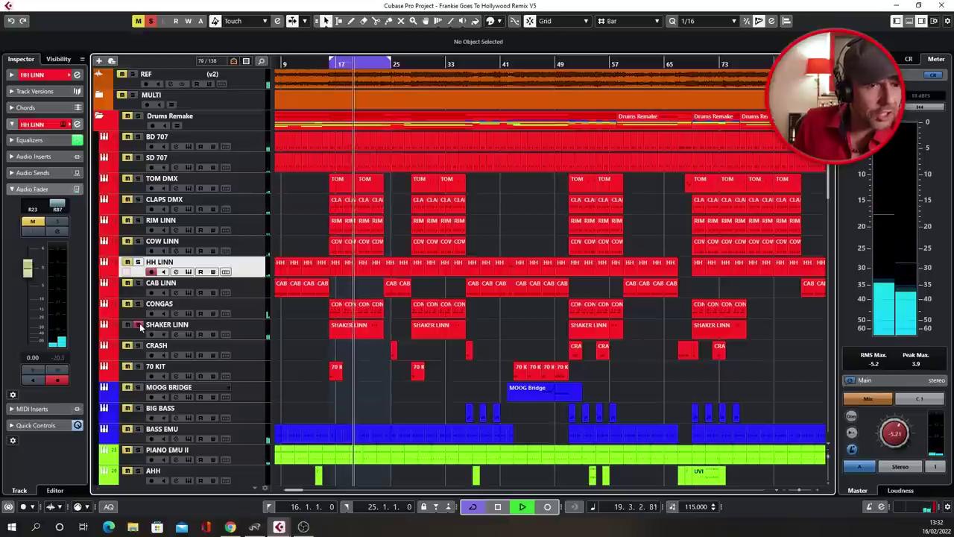
key("space")
left_click_drag(250, 329, 251, 292)
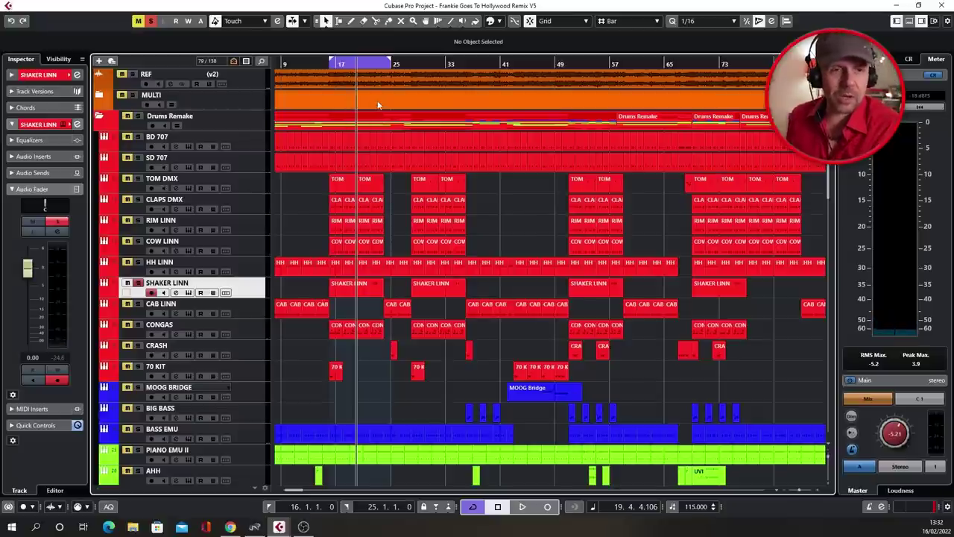
key("space")
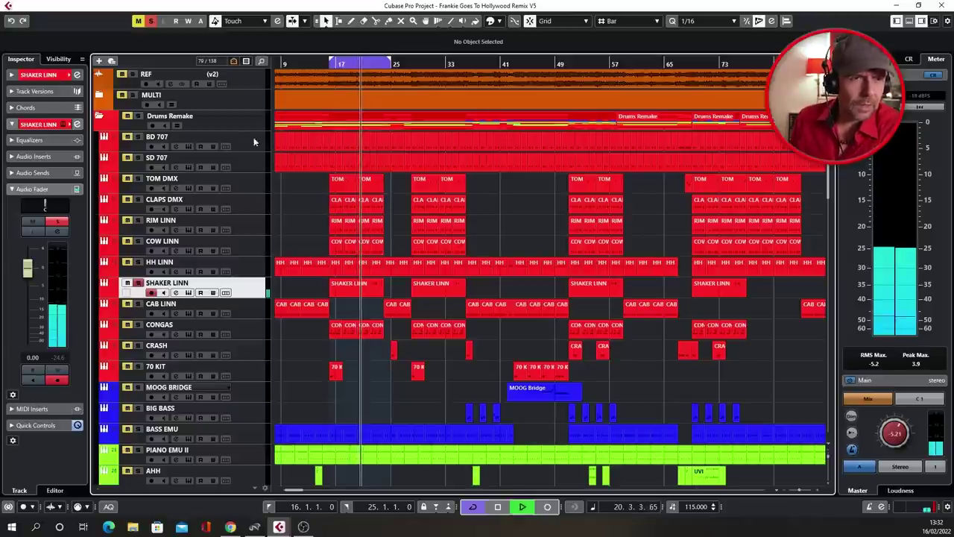
Step: Add a 12 dB/Oct low cut to SHAKER LINN and boost its highs by 2.6 dB at 6821 Hz
left_click(188, 292)
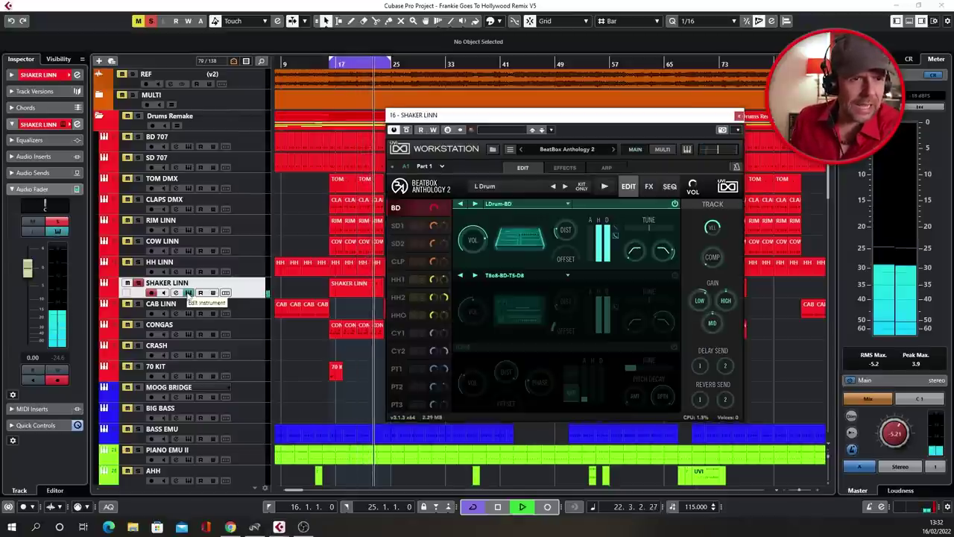
left_click(189, 292)
left_click(176, 292)
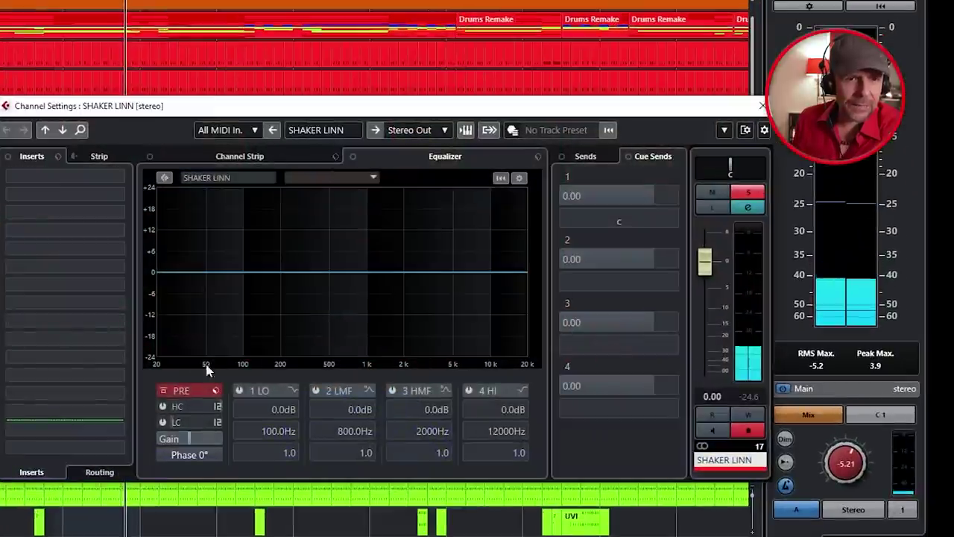
left_click(163, 423)
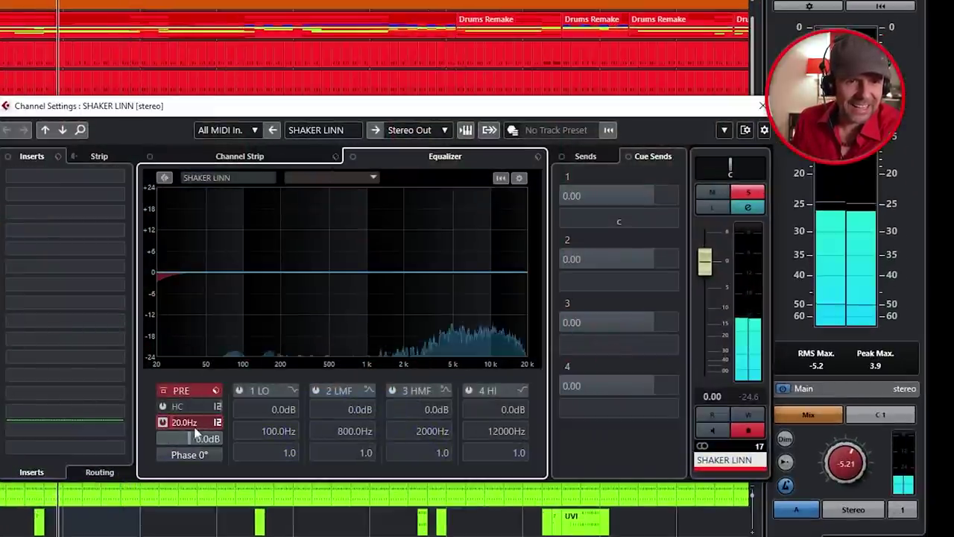
left_click_drag(194, 424, 254, 375)
left_click_drag(500, 272, 470, 264)
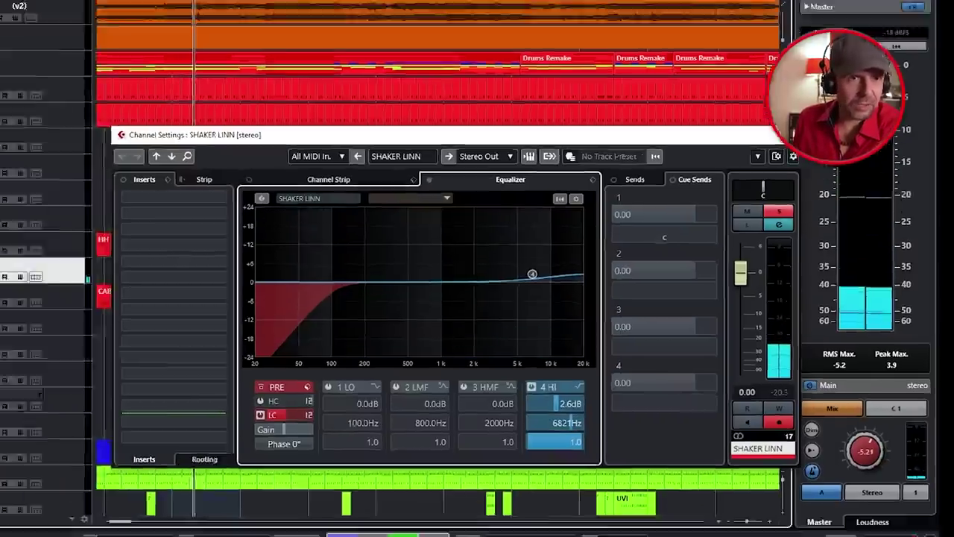
left_click(762, 105)
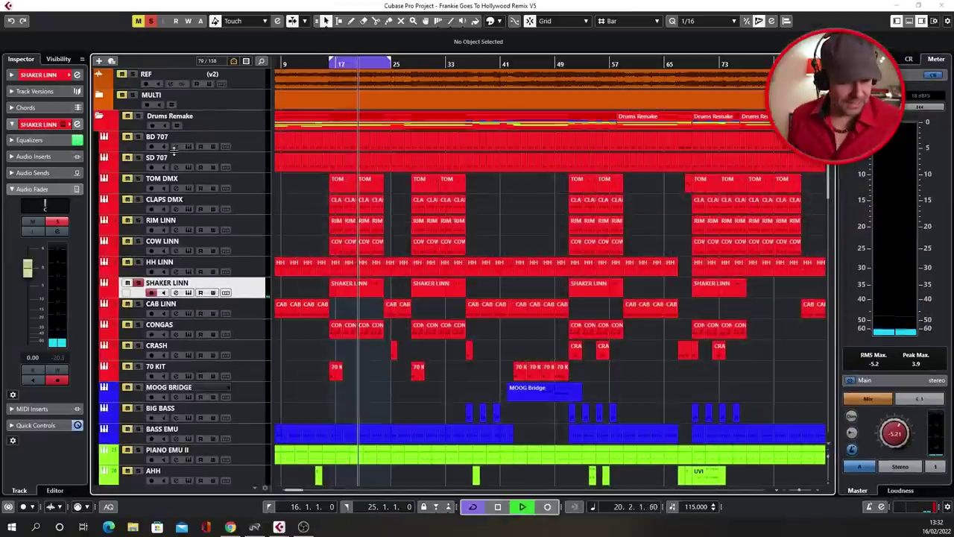
Step: Unsolo SHAKER LINN, lower its volume to -3.21 dB and pan it to R43 within the full mix
left_click(151, 21)
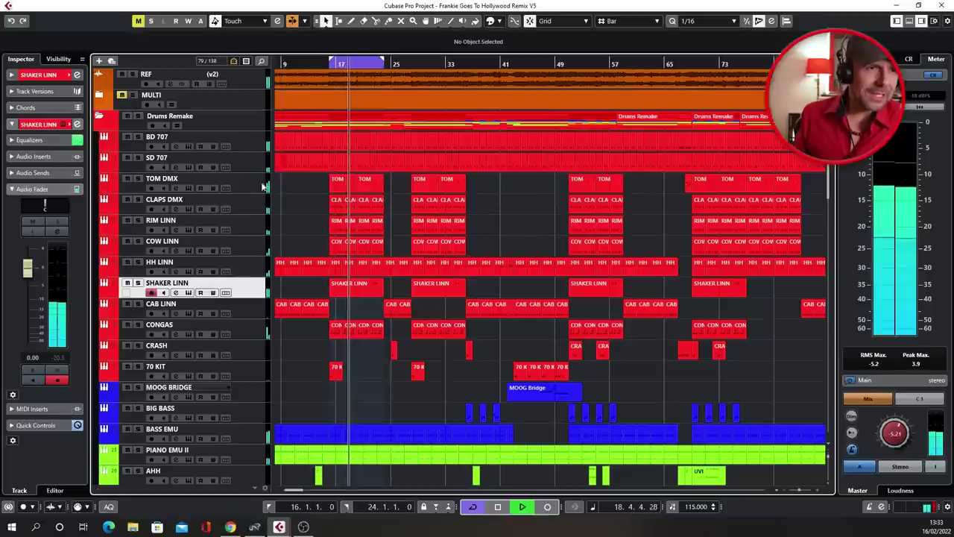
left_click_drag(26, 268, 27, 280)
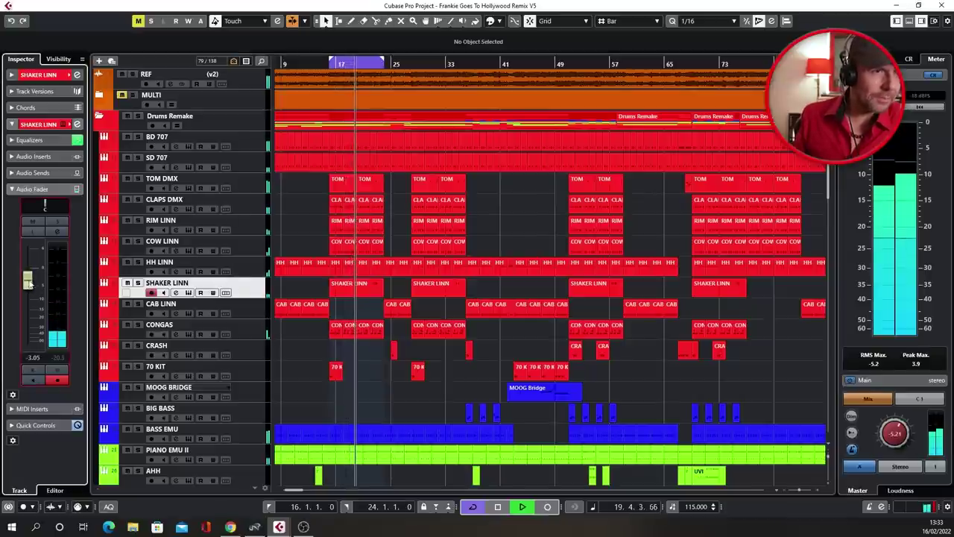
left_click_drag(46, 207, 52, 208)
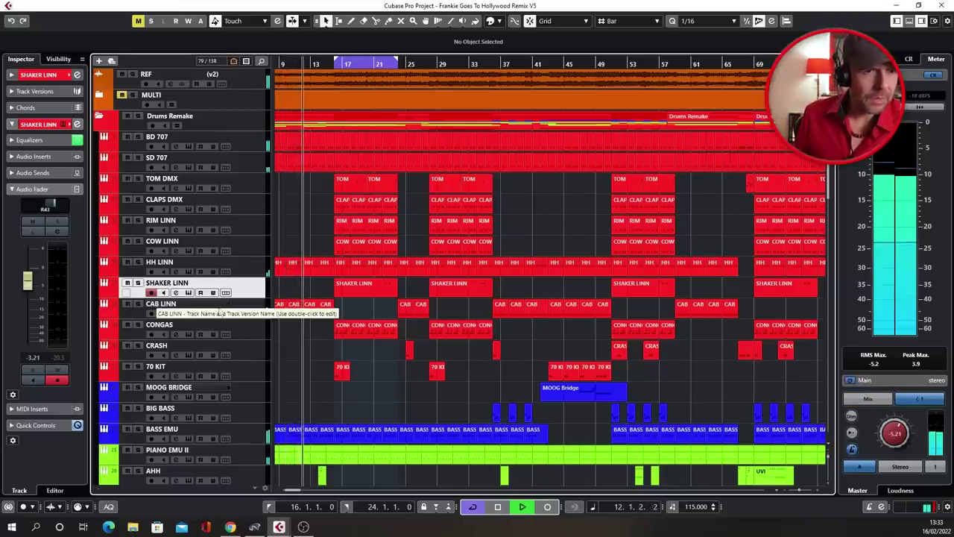
Step: Stop playback and pan the CAB LINN track to the right, at R42 and R98
key("space")
left_click(243, 304)
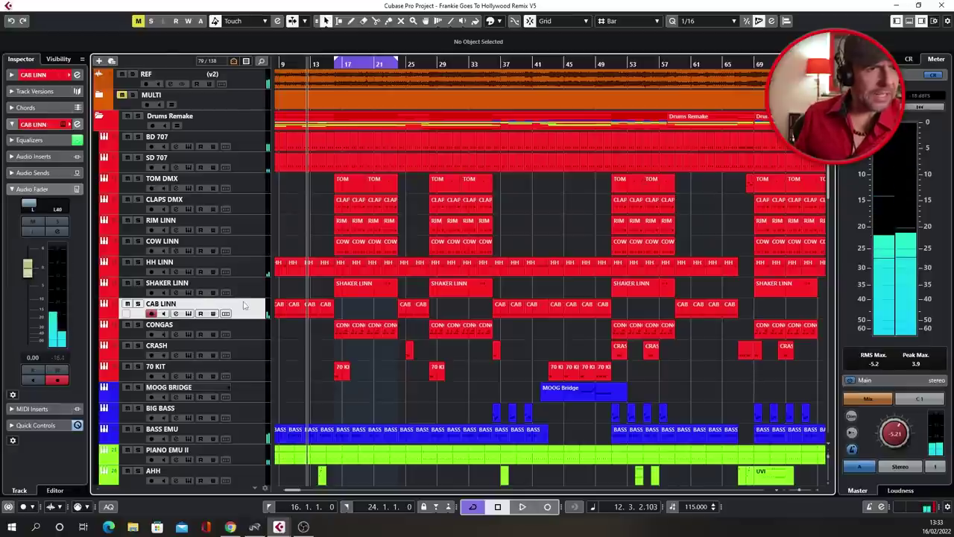
left_click_drag(32, 206, 62, 205)
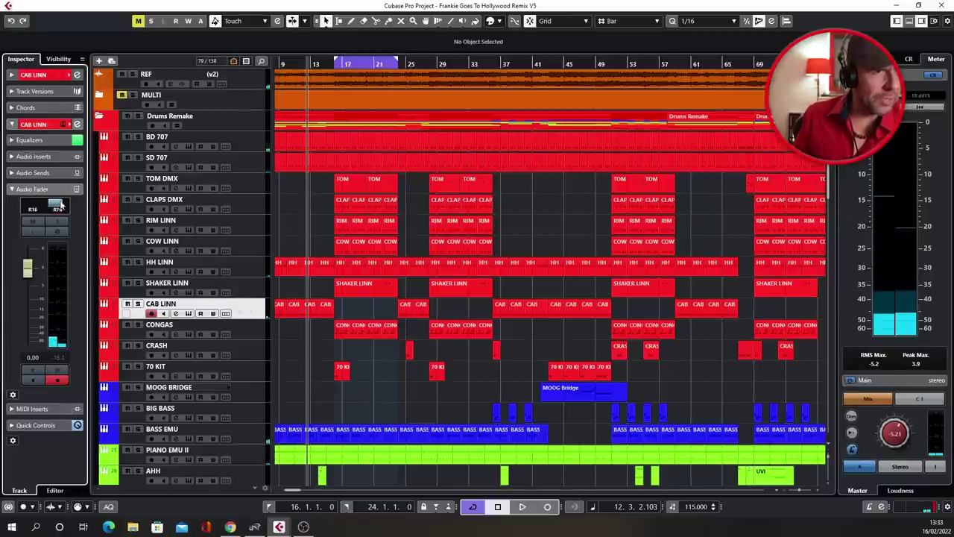
Step: In the CAB LINN equalizer, set the high band to a 13.0 dB boost at 11756 Hz and add a low cut at 151.6 Hz
left_click(176, 314)
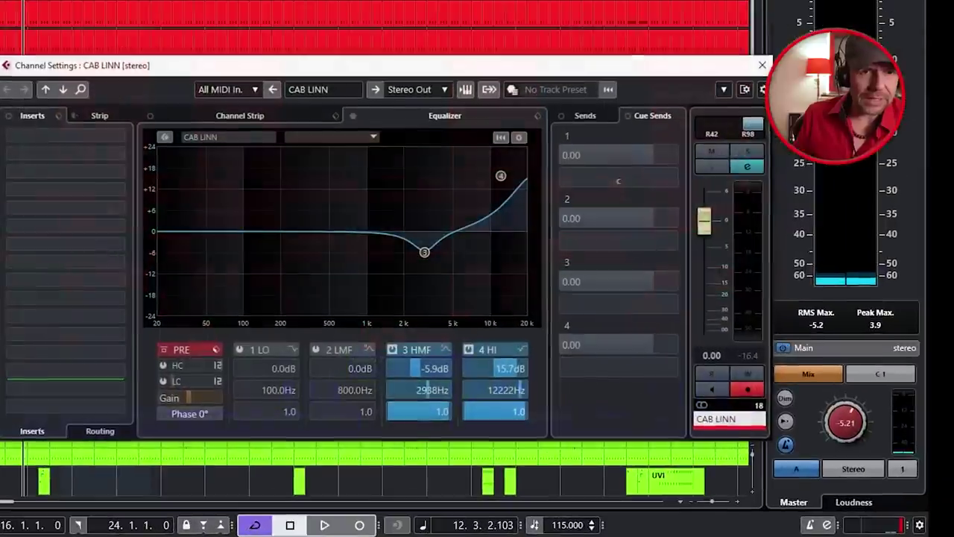
left_click_drag(494, 183, 498, 186)
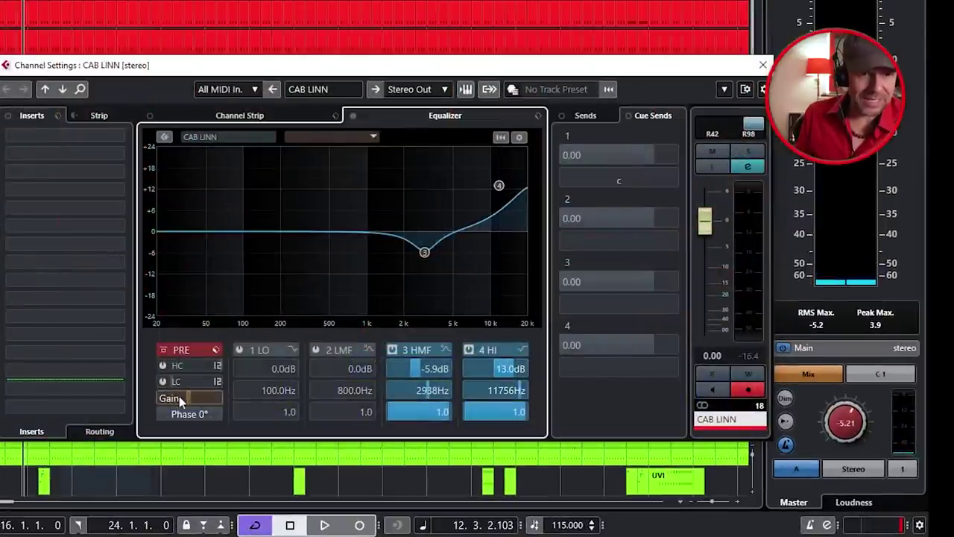
left_click_drag(180, 386, 223, 348)
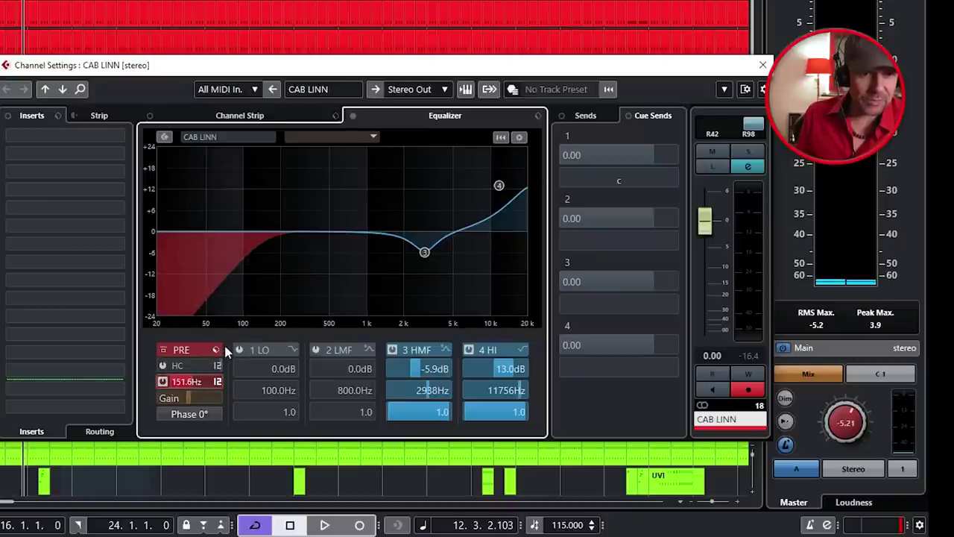
left_click(762, 64)
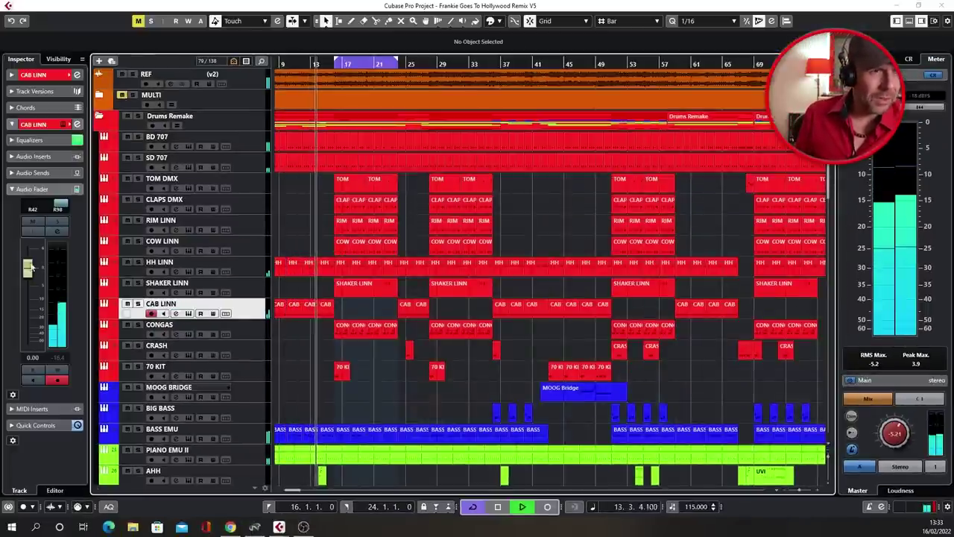
Step: Lower the CAB LINN volume to -5.30 dB and play the mix from before bar 13
left_click_drag(28, 268, 30, 285)
left_click(286, 64)
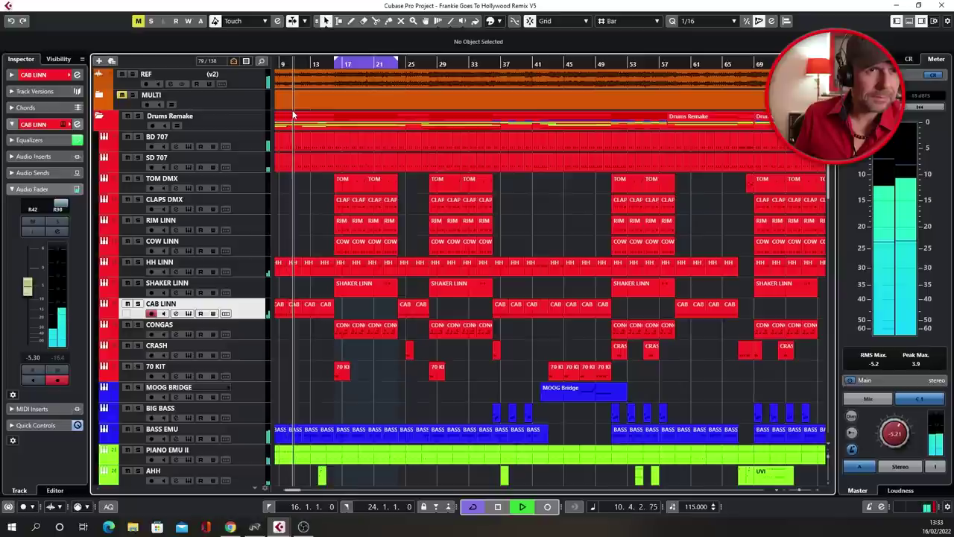
Step: Soften the CAB LINN equalizer to -0.2 dB at 3175 Hz in the high-mid band and 4.7 dB at 12065 Hz in the high band
left_click(57, 231)
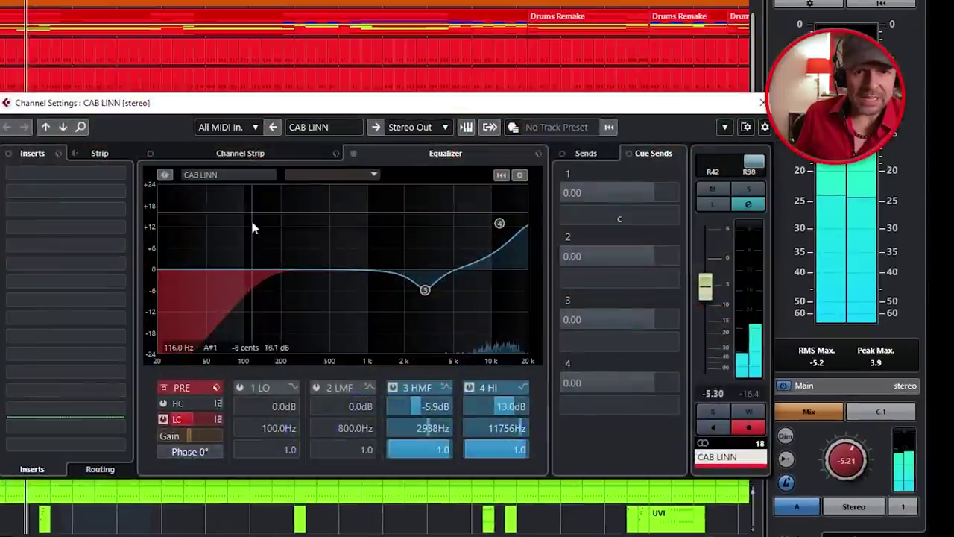
left_click_drag(425, 289, 429, 269)
left_click_drag(500, 229, 503, 252)
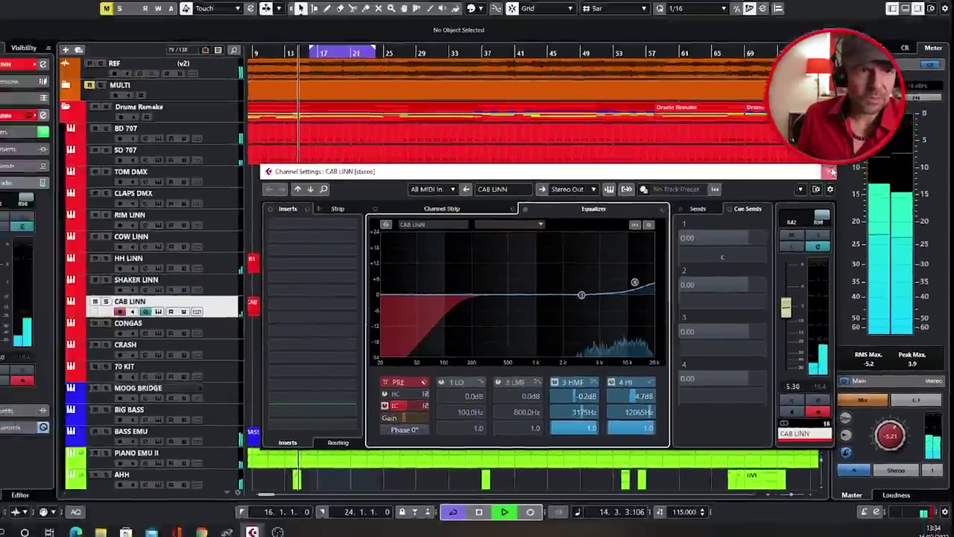
Step: Raise the CAB LINN fader to about -2.05 dB and its high EQ band to about 8.5 dB at 10877 Hz
left_click(832, 171)
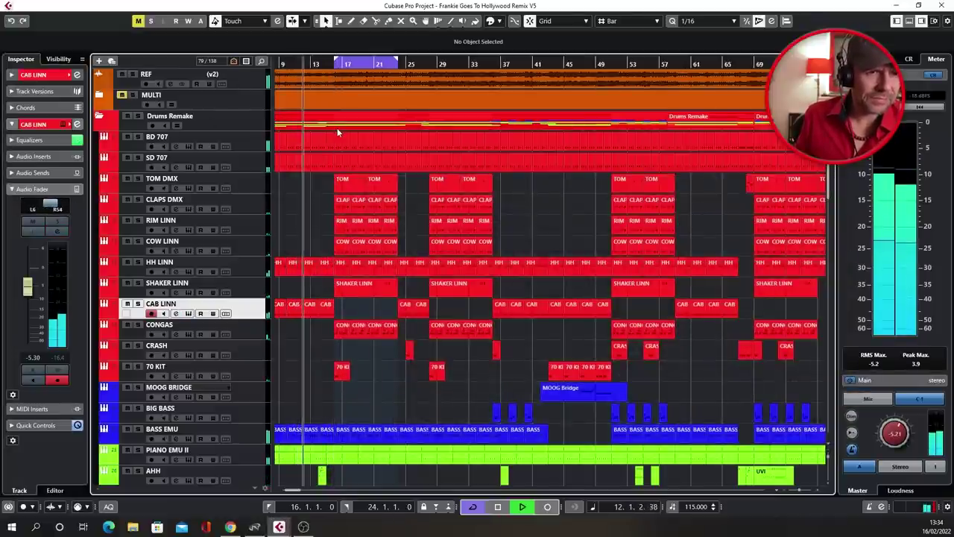
left_click_drag(27, 285, 28, 277)
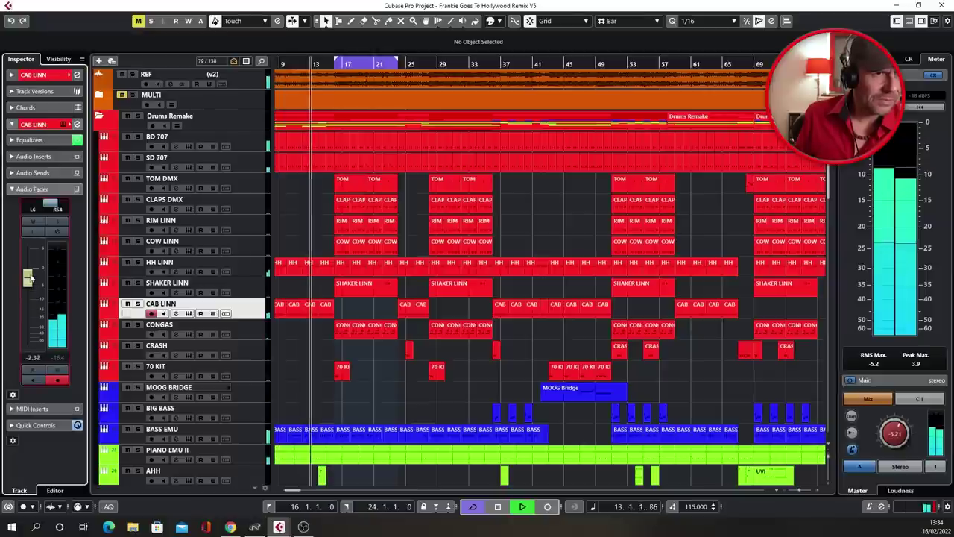
left_click(60, 234)
mouse_move(648, 285)
left_mouse_down()
mouse_move(629, 270)
mouse_move(637, 275)
left_mouse_up()
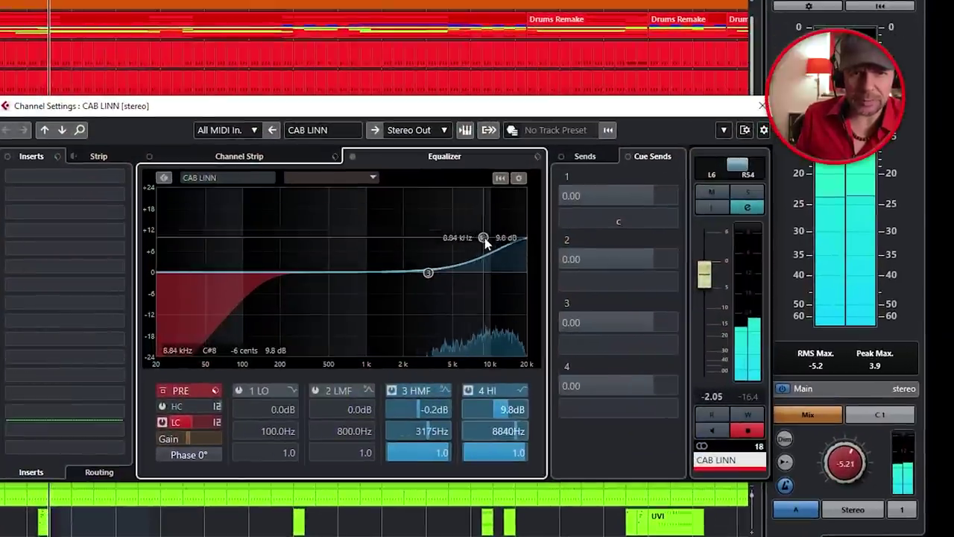
mouse_move(484, 239)
left_mouse_down()
mouse_move(502, 241)
mouse_move(494, 242)
left_mouse_up()
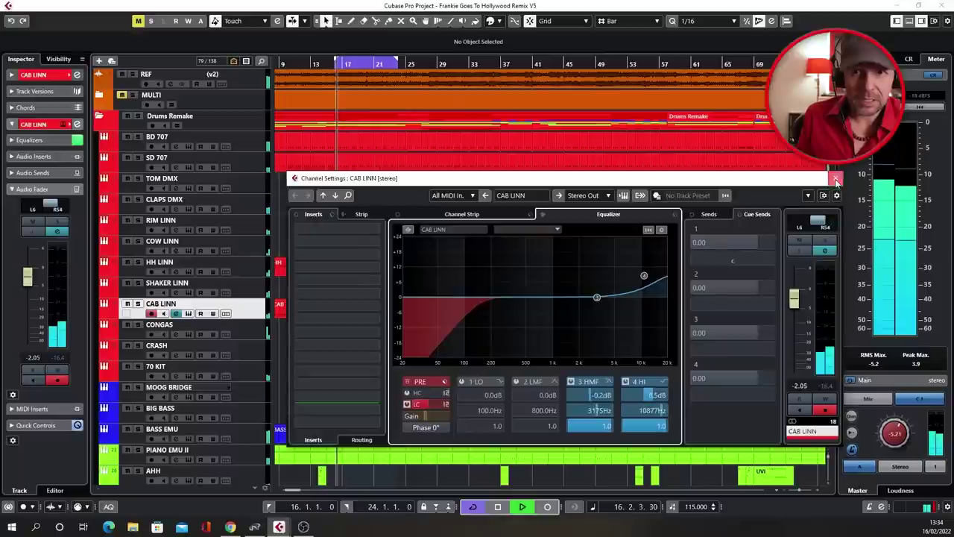
Step: Play the mix from bar 11 and enable a low cut at about 87 Hz on the CONGAS channel
left_click(295, 66)
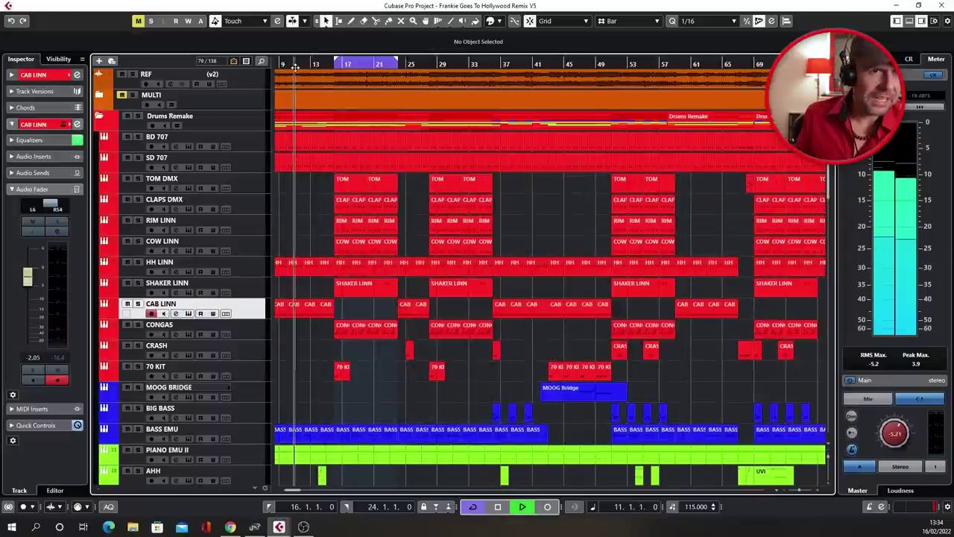
key("space")
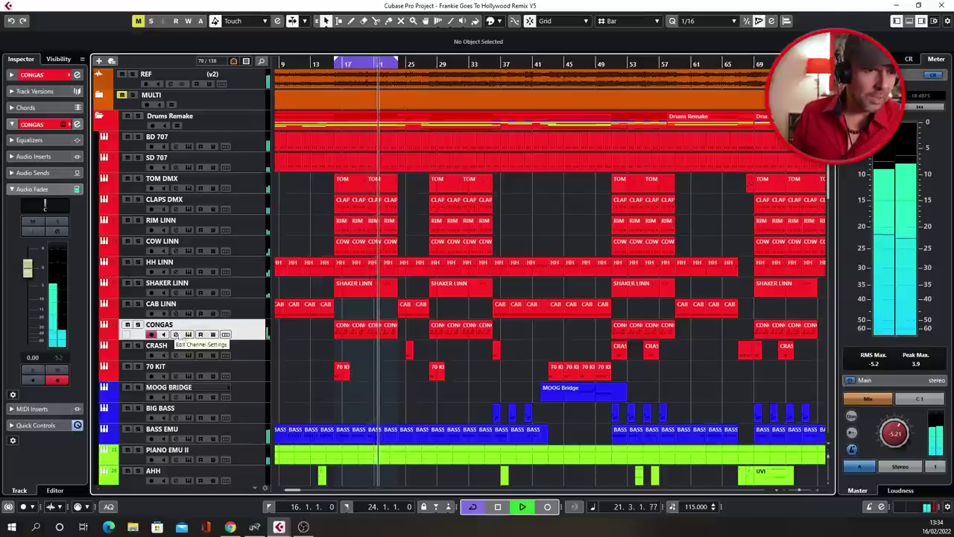
left_click(188, 334)
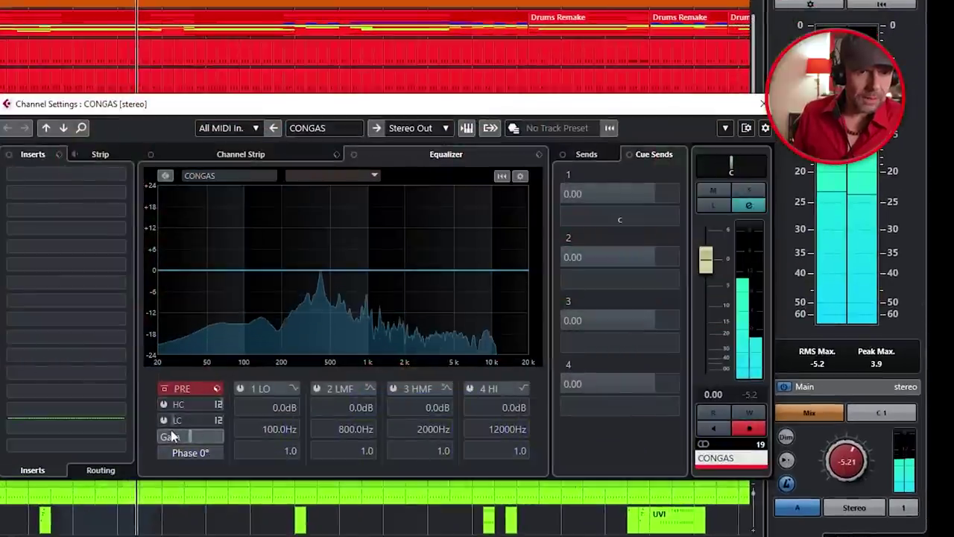
left_click(164, 420)
left_click_drag(184, 418, 231, 384)
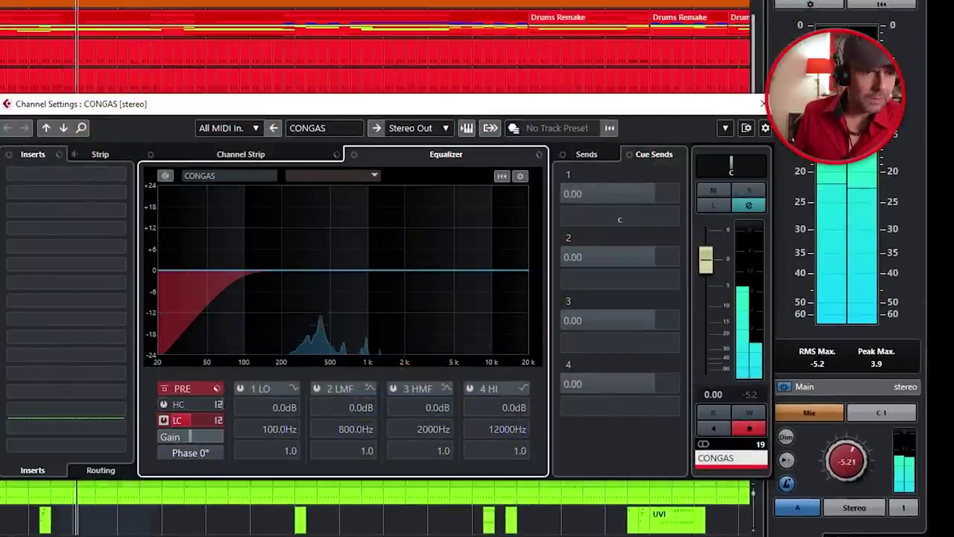
Step: Reduce the CONGAS pre gain to about -5.9 dB and its fader to about -0.41 dB
left_click_drag(185, 434, 177, 452)
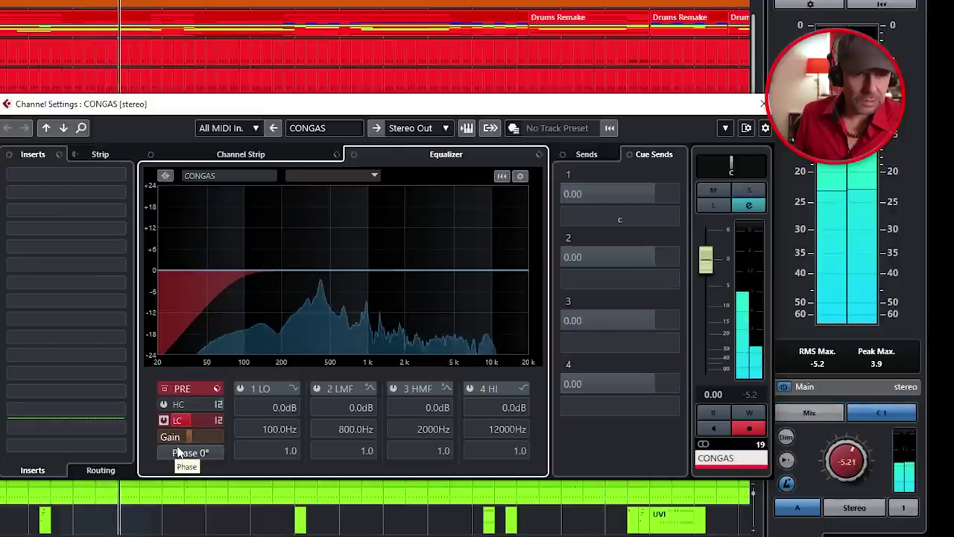
left_click_drag(190, 438, 186, 454)
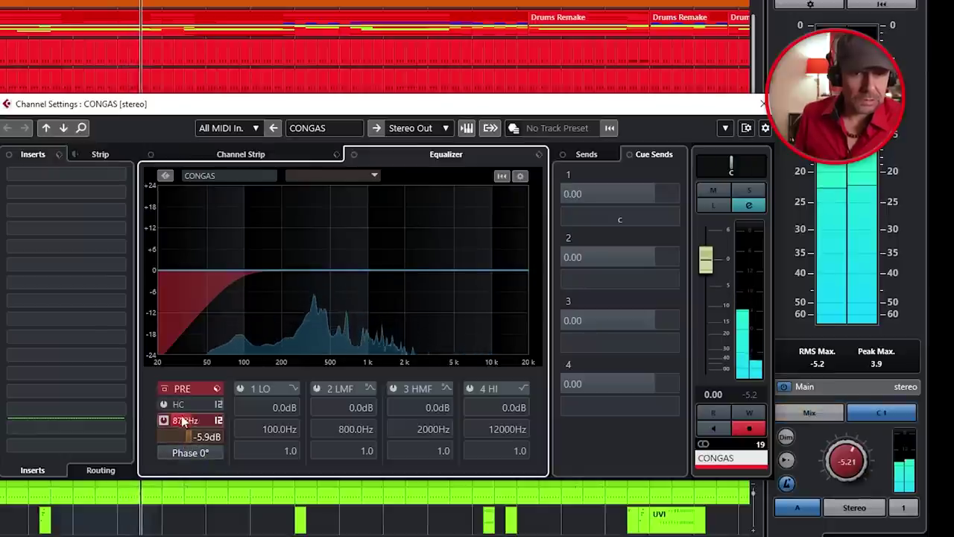
left_click(707, 262)
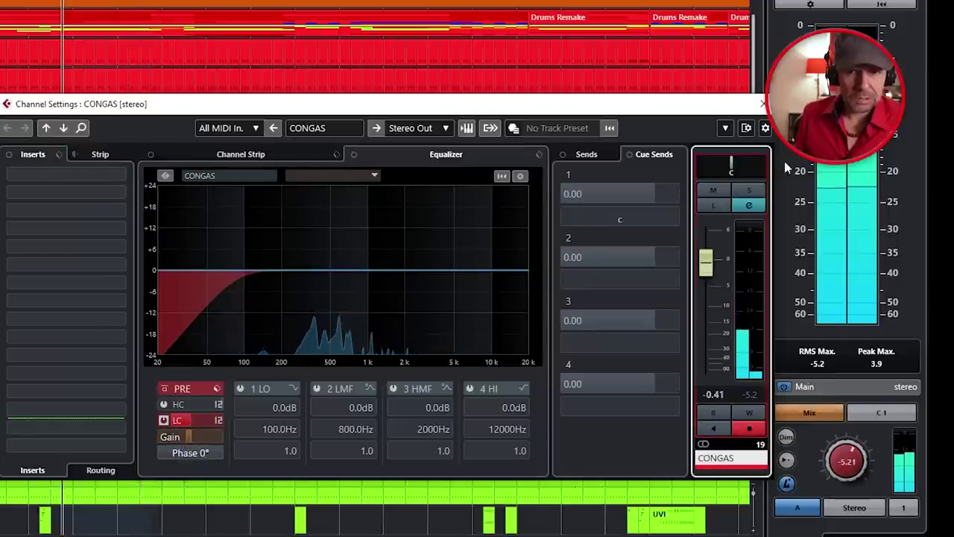
left_click(761, 104)
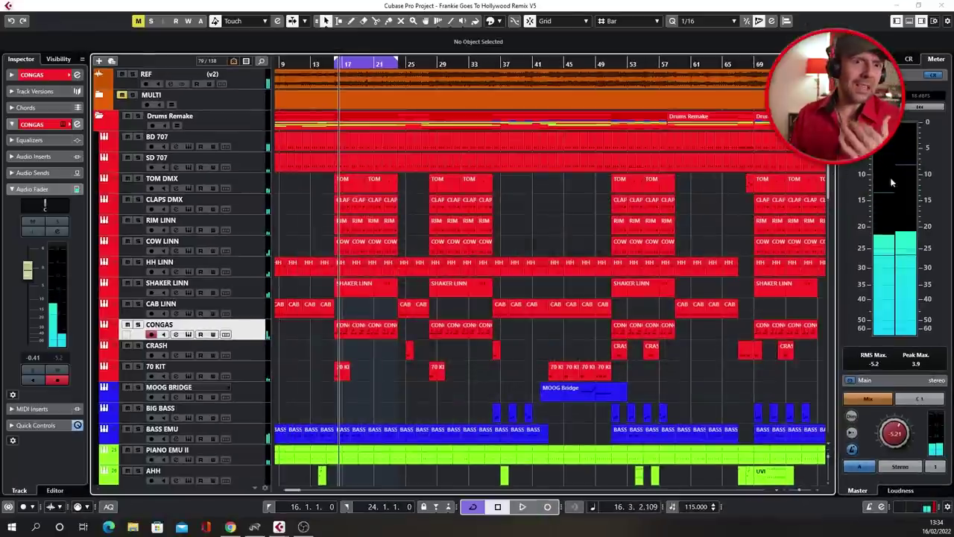
Step: Play the start of the looped section from bar 16 repeatedly to listen to the 70 KIT part
key("space")
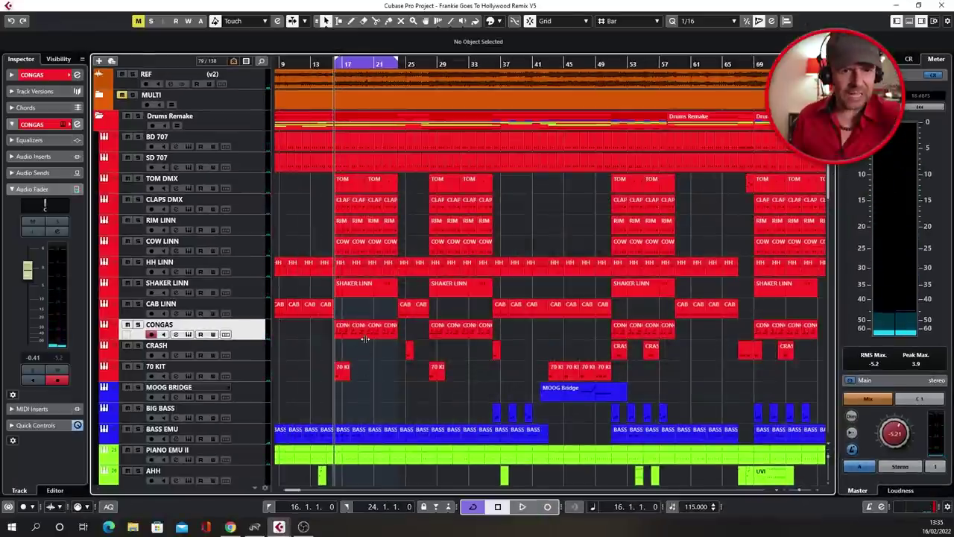
left_click(248, 390)
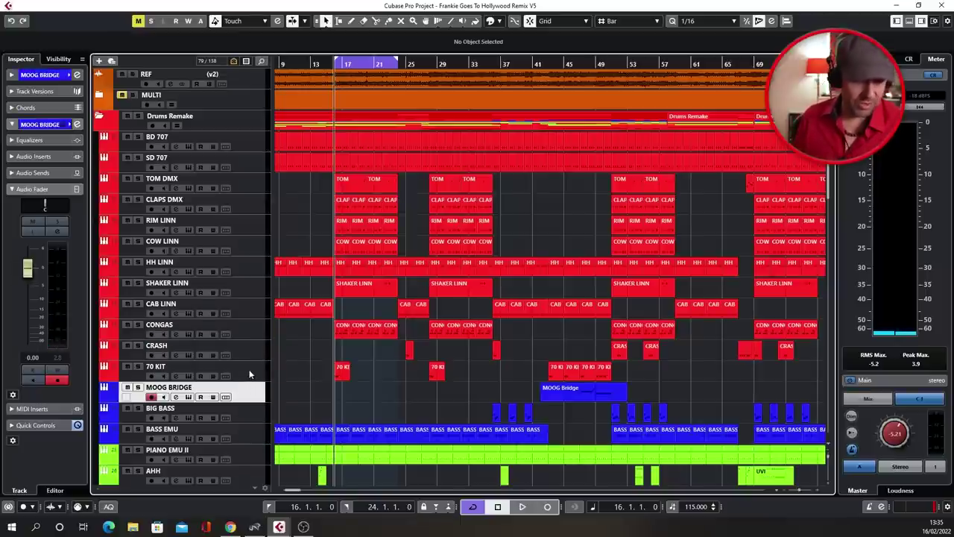
key("space")
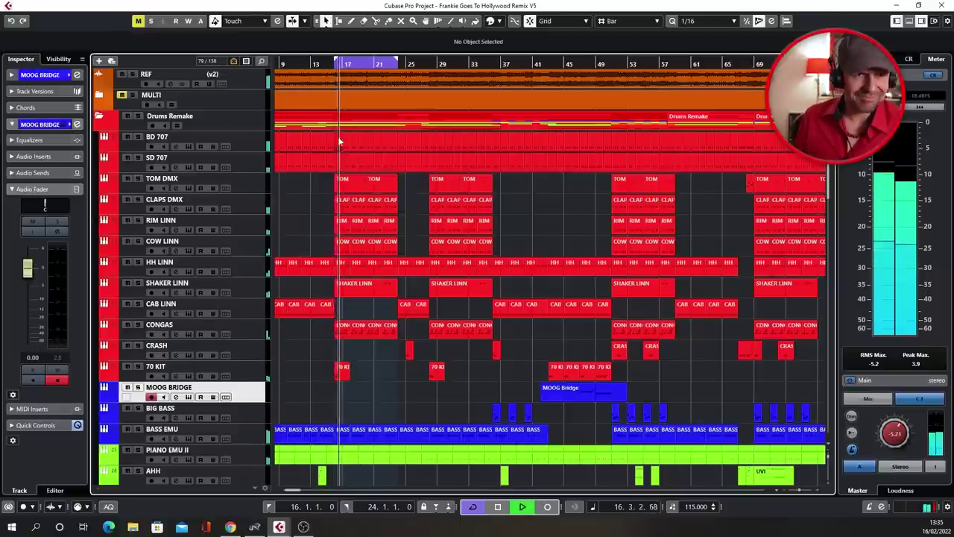
key("space")
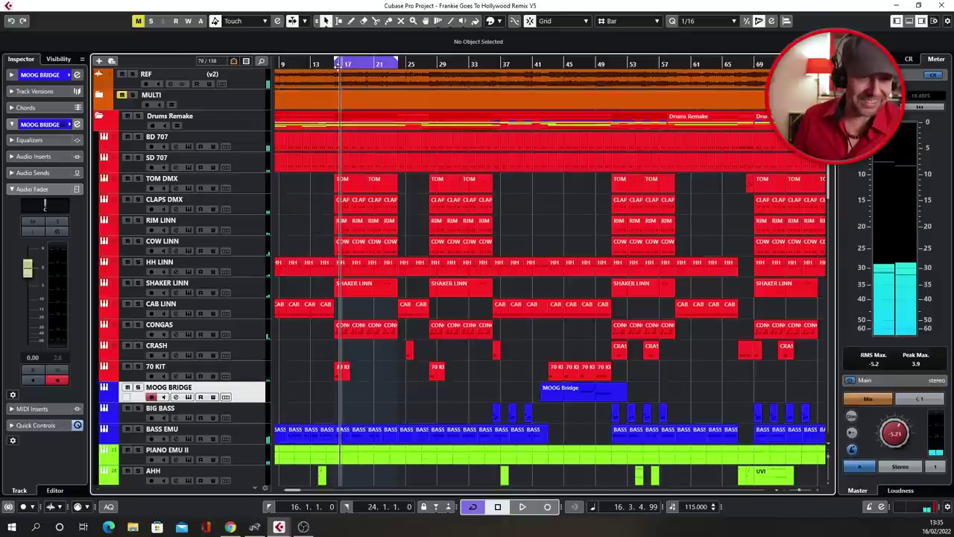
left_click(336, 65)
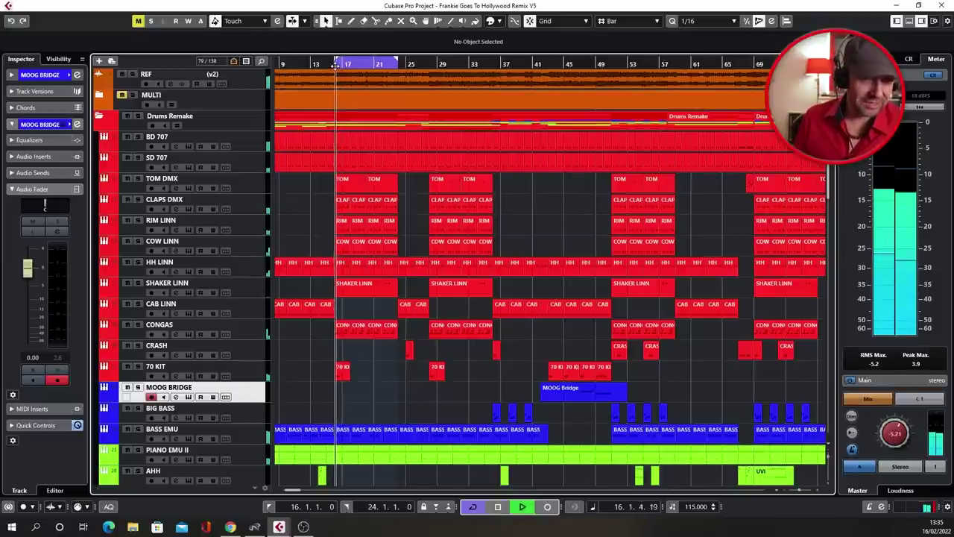
key("space")
Step: Adjust the pre gain in the 70 KIT channel settings
left_click(261, 376)
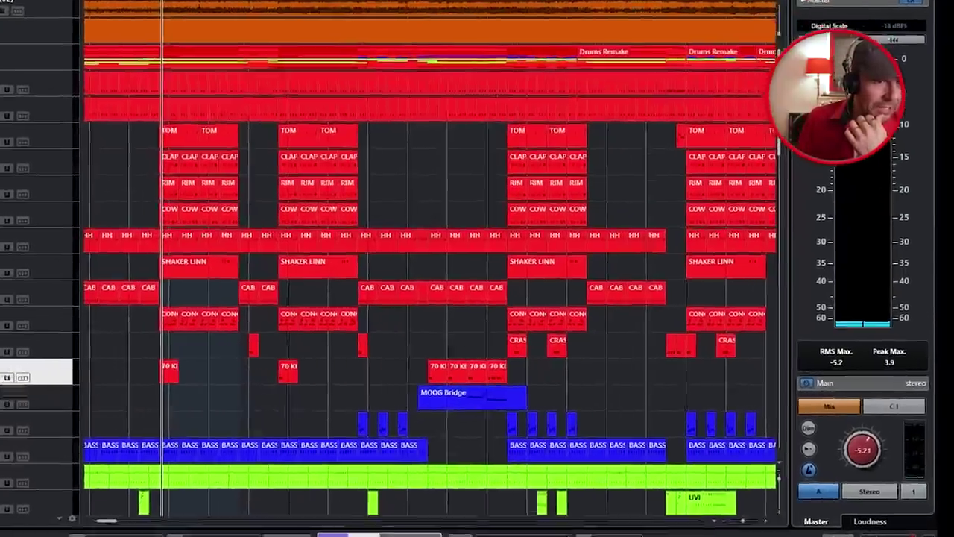
left_click(189, 377)
left_click(190, 441)
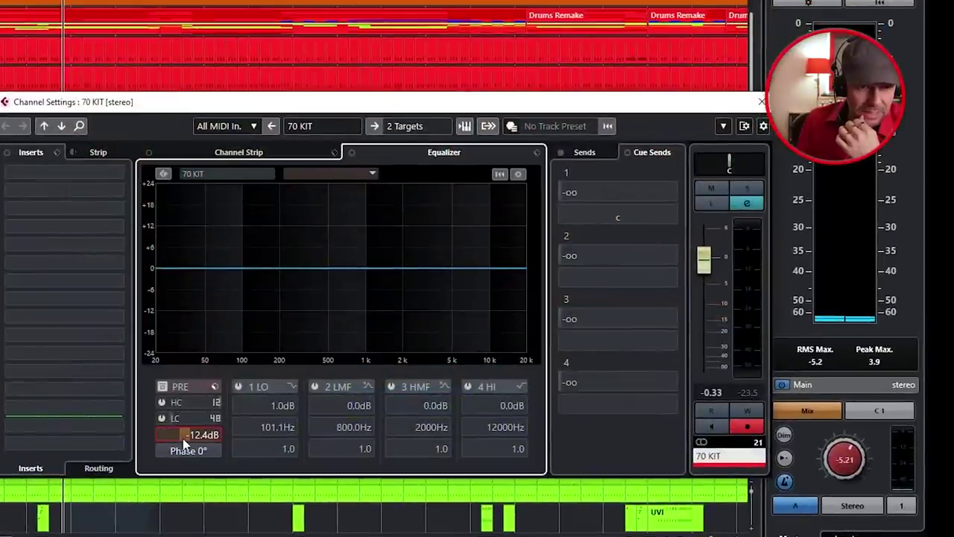
scroll(188, 438, "up", 1)
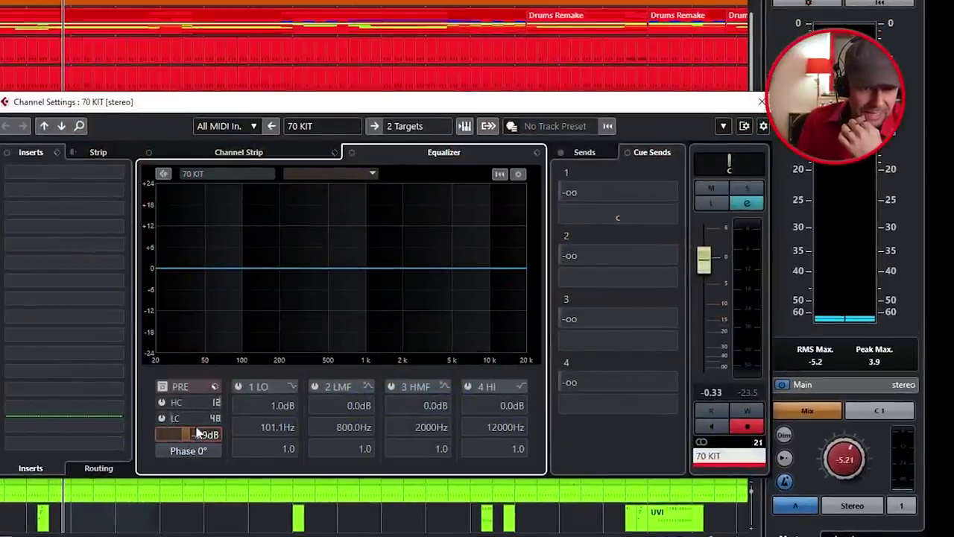
key("Escape")
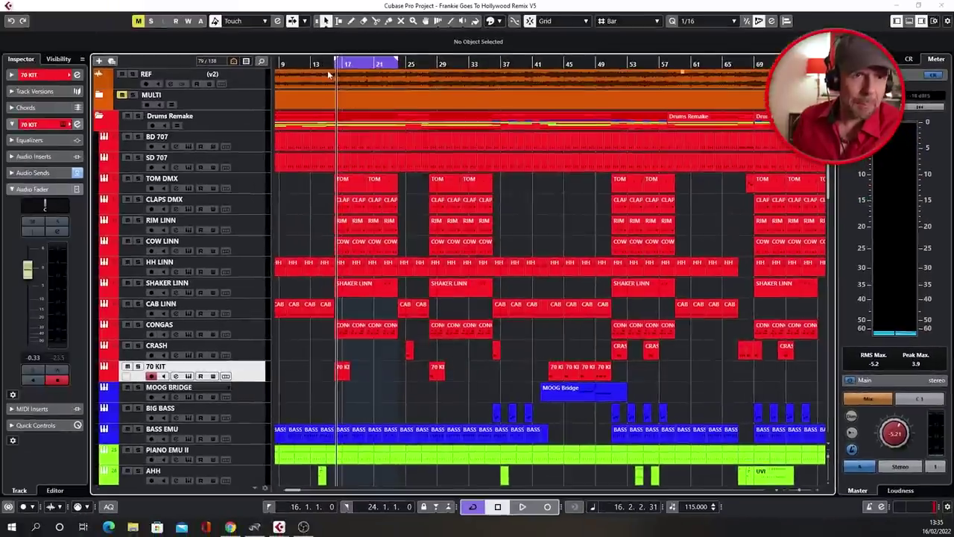
Step: Play the mix from bar 15 to check the 70 KIT level, and bring the bass and synth tracks into view
left_click(325, 64)
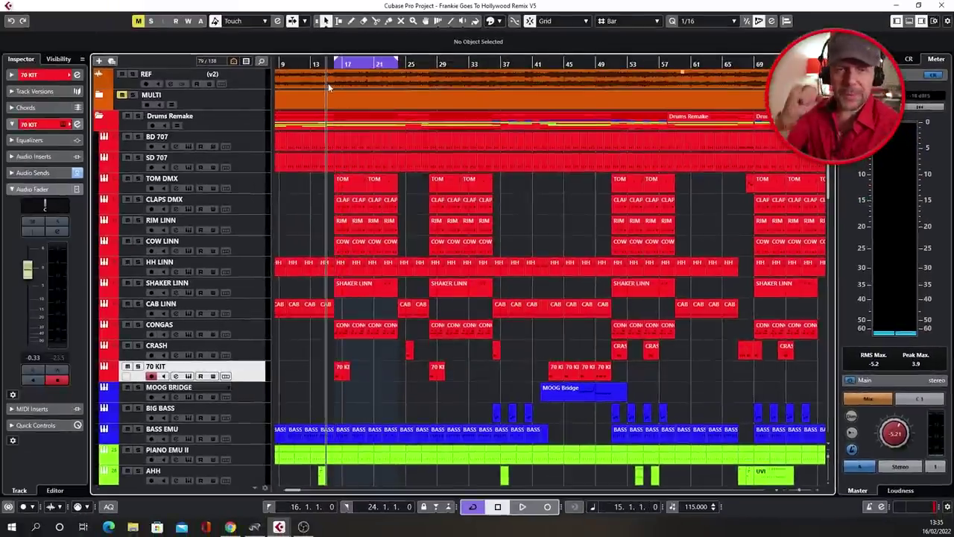
key("space")
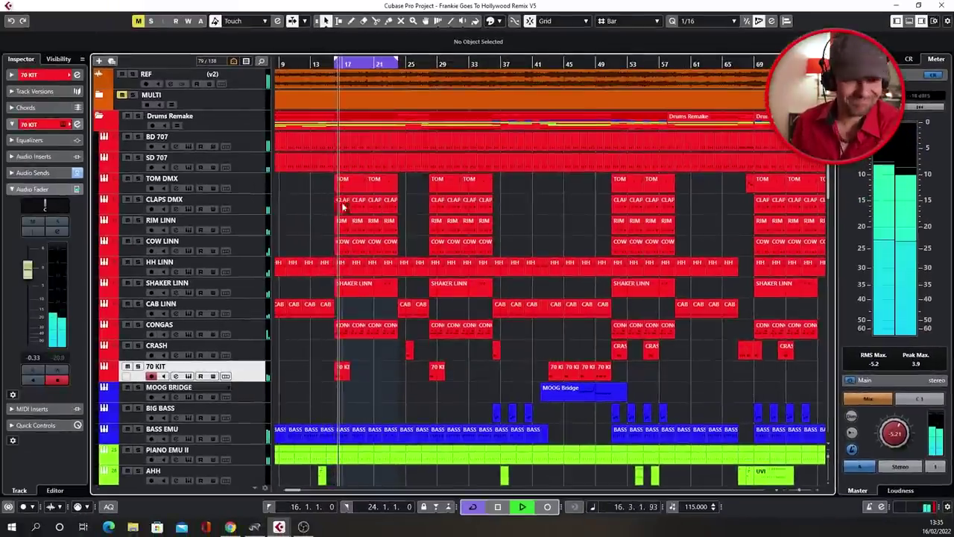
scroll(341, 223, "down", 3)
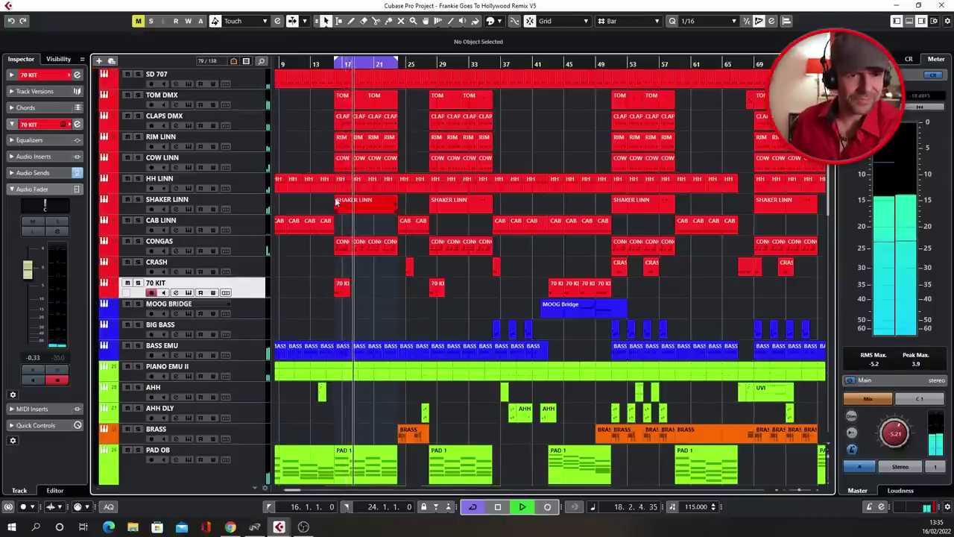
scroll(336, 201, "down", 3)
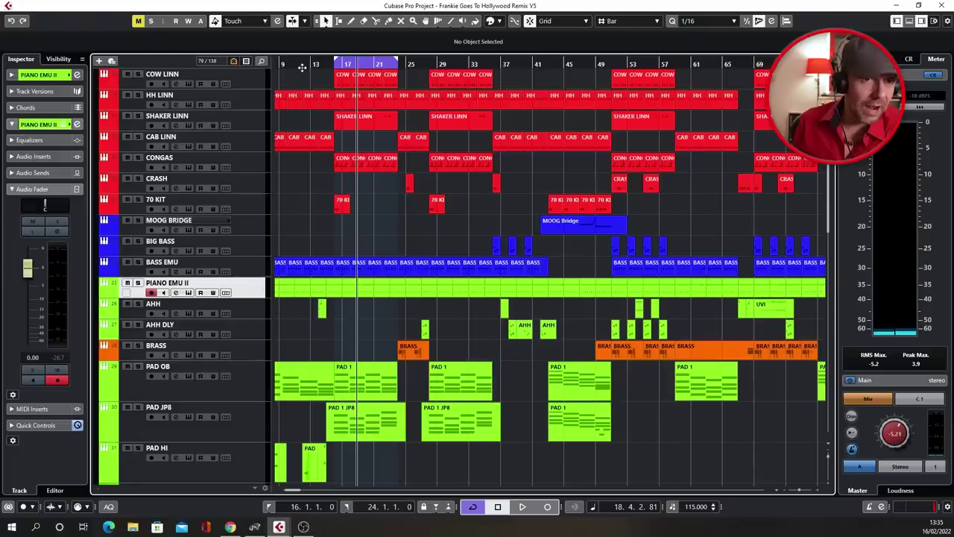
Step: Listen to the BASS EMU track in solo from about bar 9
left_click(289, 64)
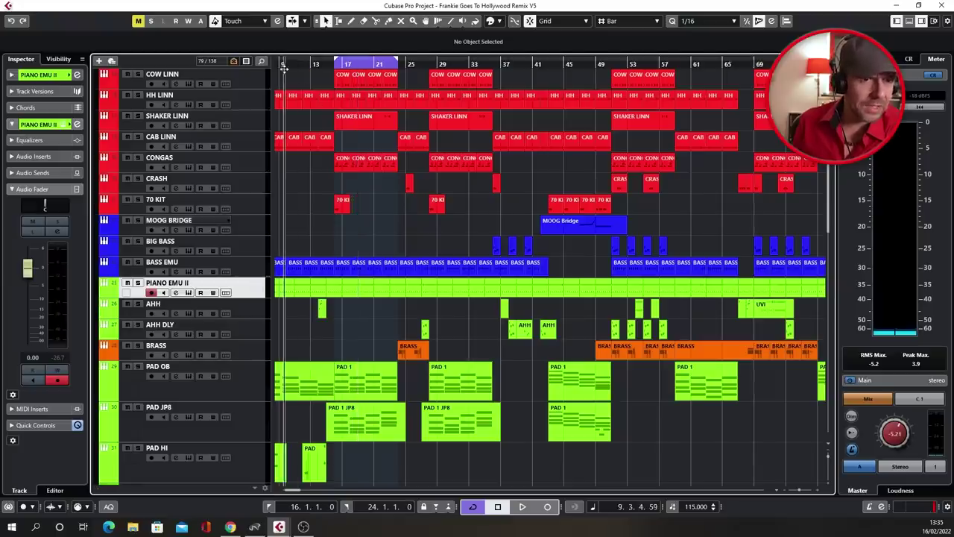
key("space")
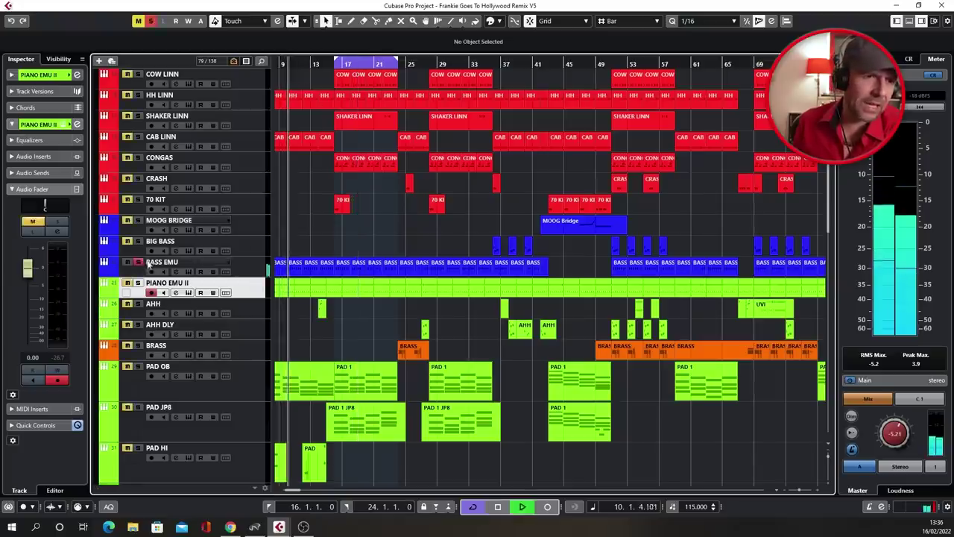
key("space")
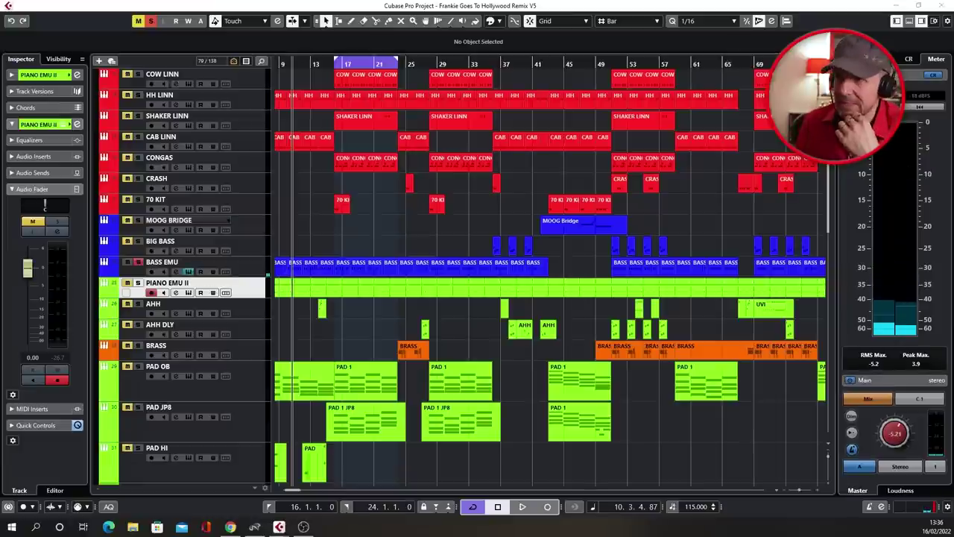
Step: Examine the Emulation II instrument and its Electric Bass Harmo patch on the BASS EMU track, and close it
left_click(188, 271)
left_click_drag(640, 100, 594, 101)
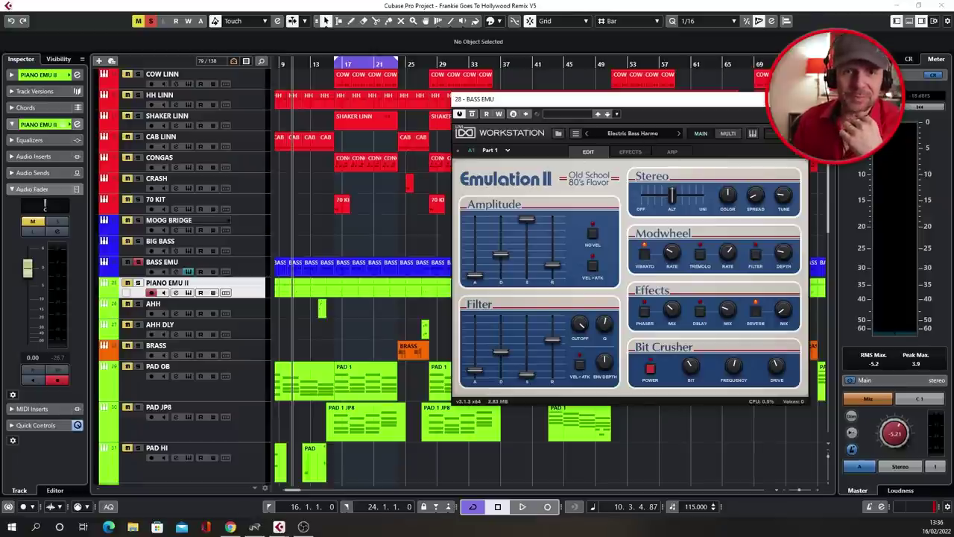
key("ctrl+w")
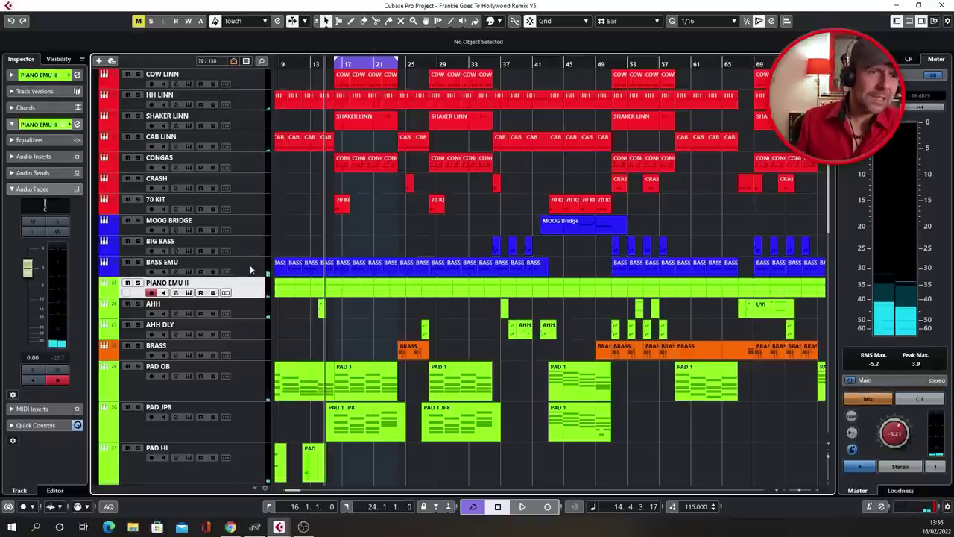
Step: Solo the BASS EMU and PIANO EMU II tracks and play them together from bar 9
left_click(251, 270)
left_click(248, 294)
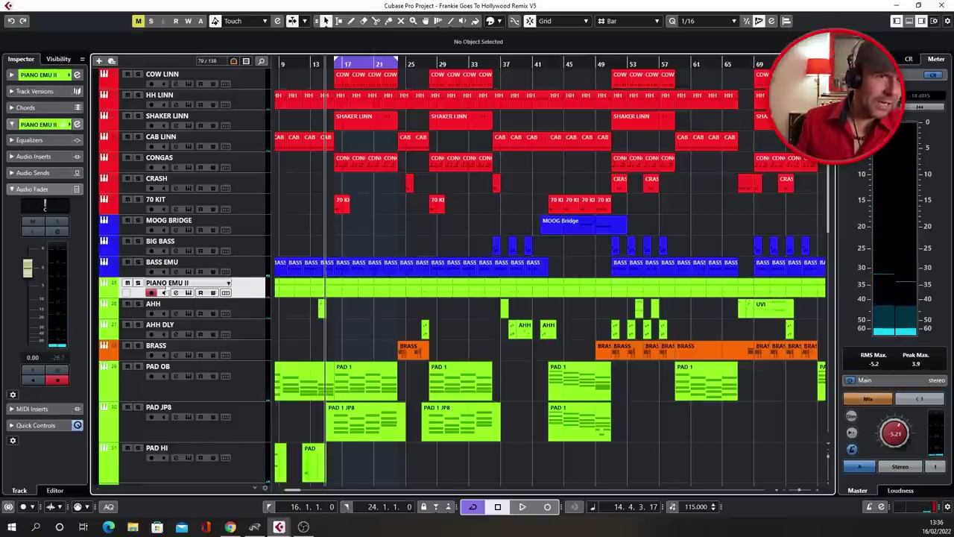
left_click(137, 262)
left_click(301, 65)
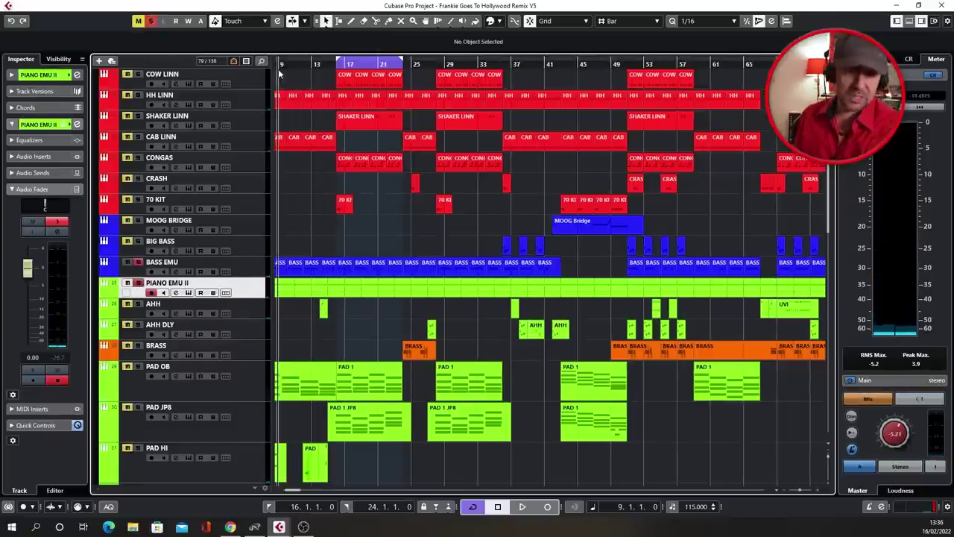
key("space")
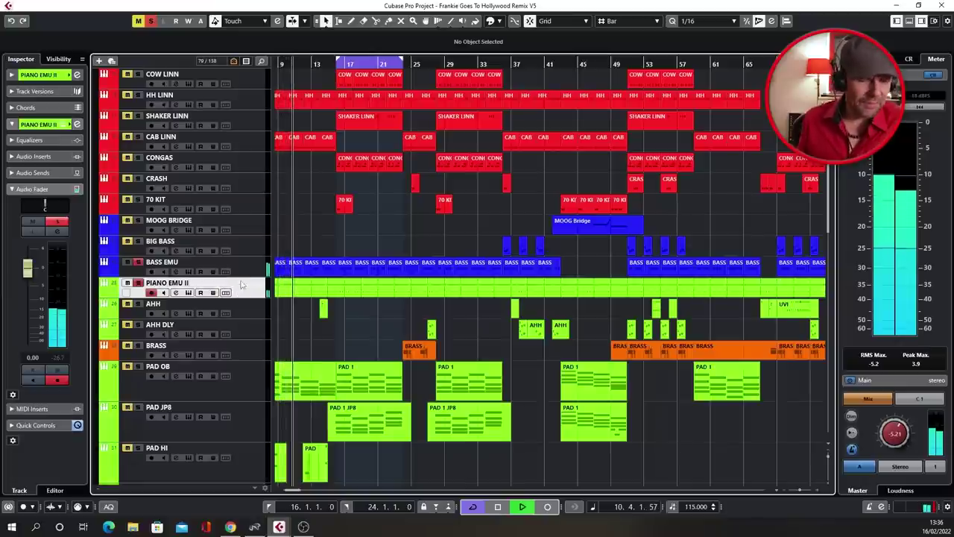
Step: Clear all solos and lower the PIANO EMU II fader to about -4.02 dB during playback
left_click(151, 22)
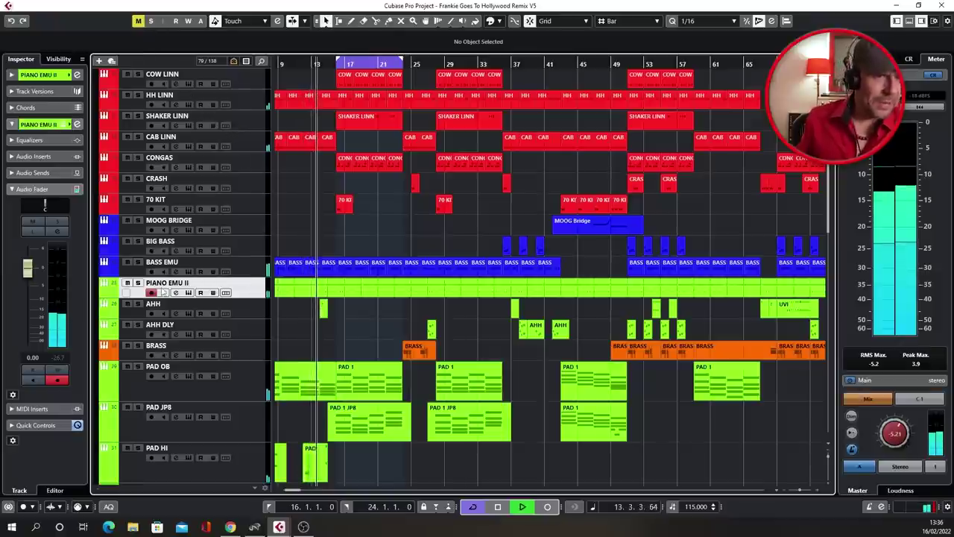
left_click_drag(27, 267, 32, 281)
left_click(192, 274)
key("space")
key("space")
left_click_drag(28, 287, 28, 289)
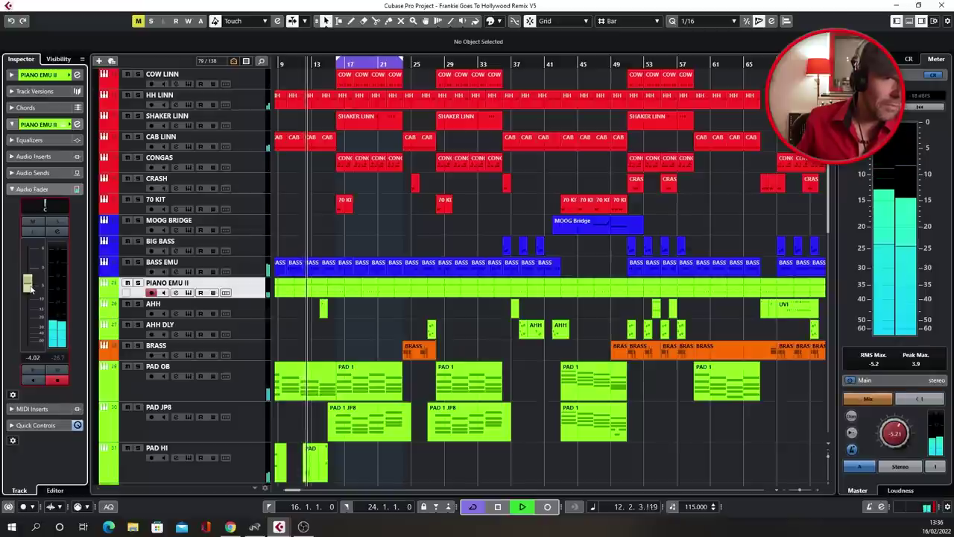
Step: Lower the CAB LINN track's fader to about -4.19 dB and restart playback
key("space")
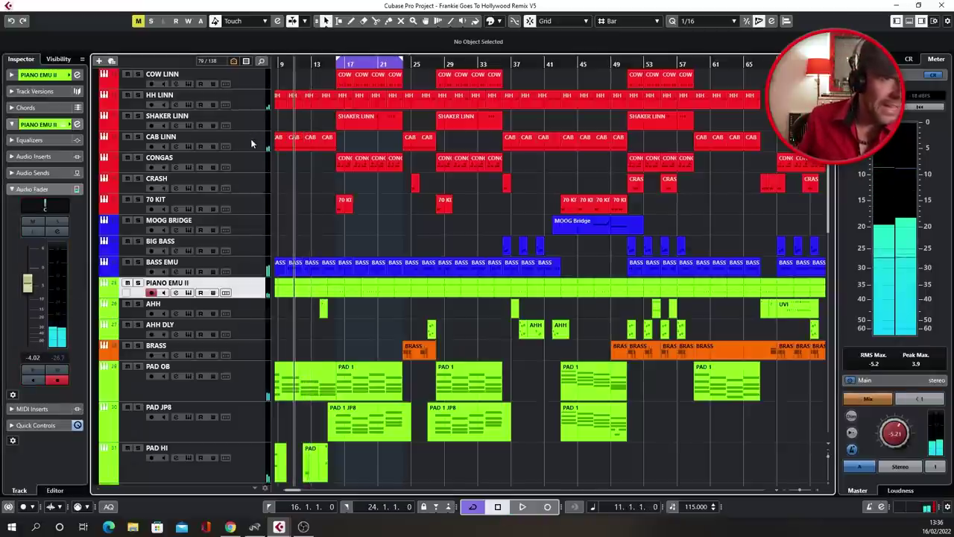
left_click(251, 144)
left_click_drag(27, 278, 30, 291)
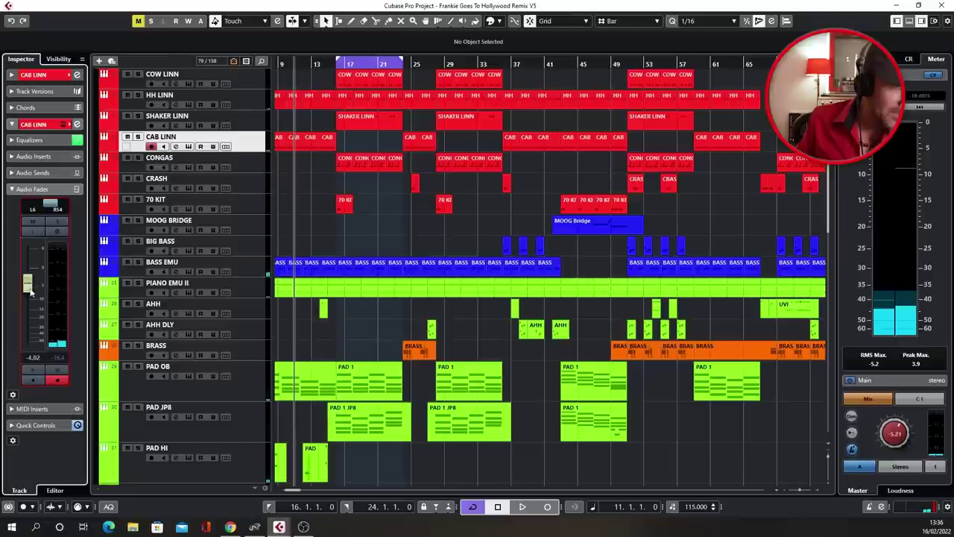
key("space")
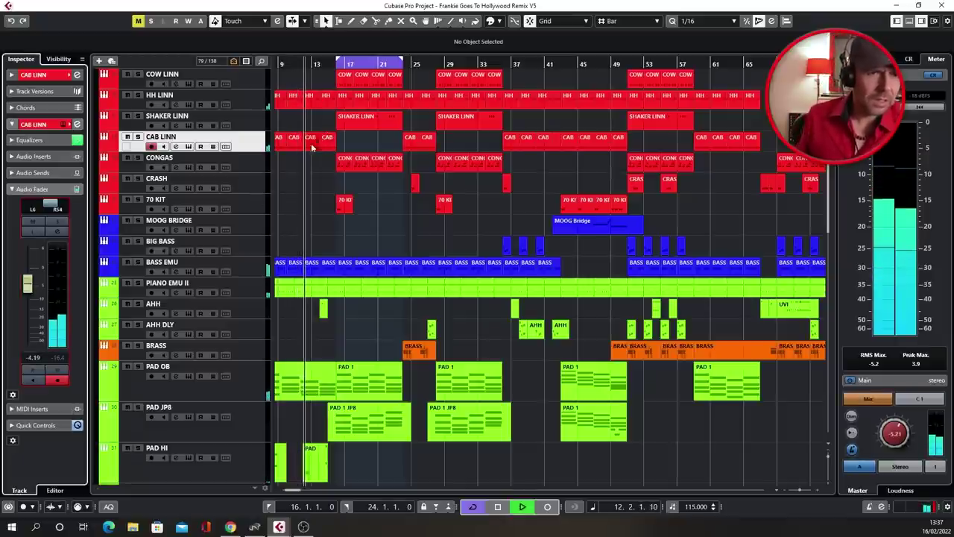
Step: Listen to the full mix from about bar 9, then replay the AHH entry from bar 14
left_click_drag(281, 64, 280, 66)
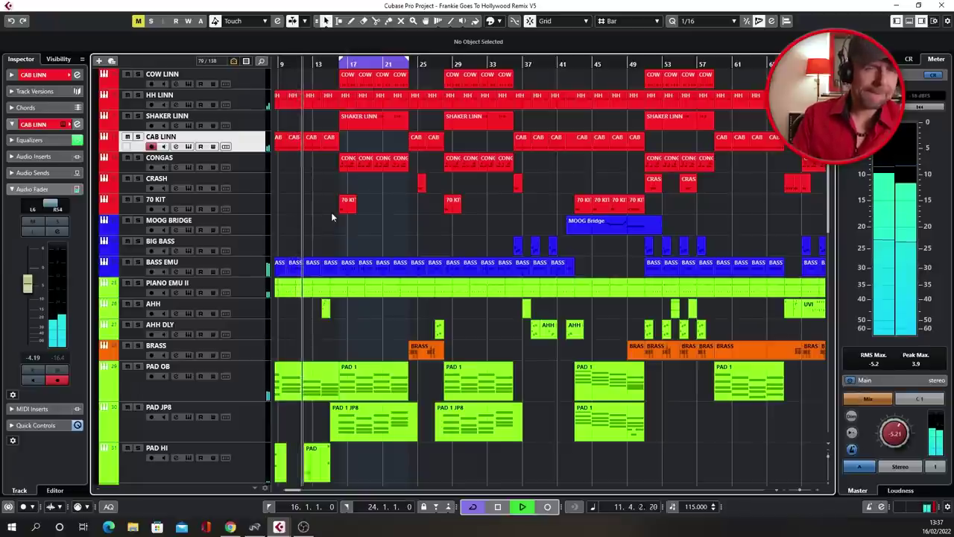
key("space")
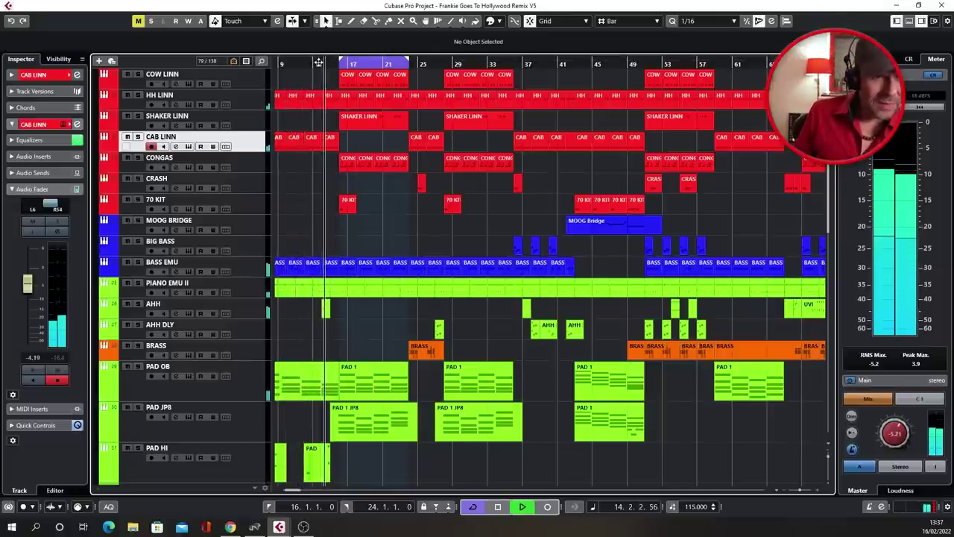
key("space")
left_click(322, 62)
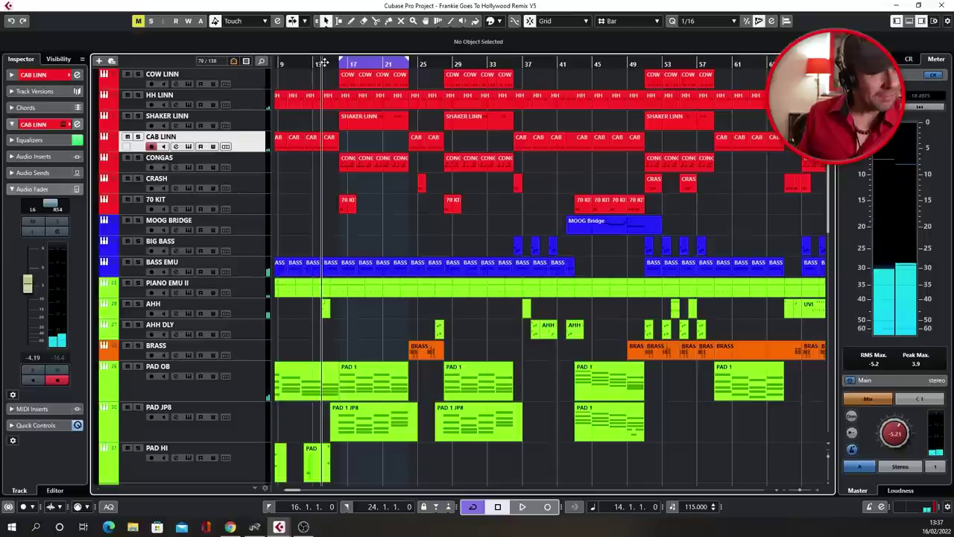
key("space")
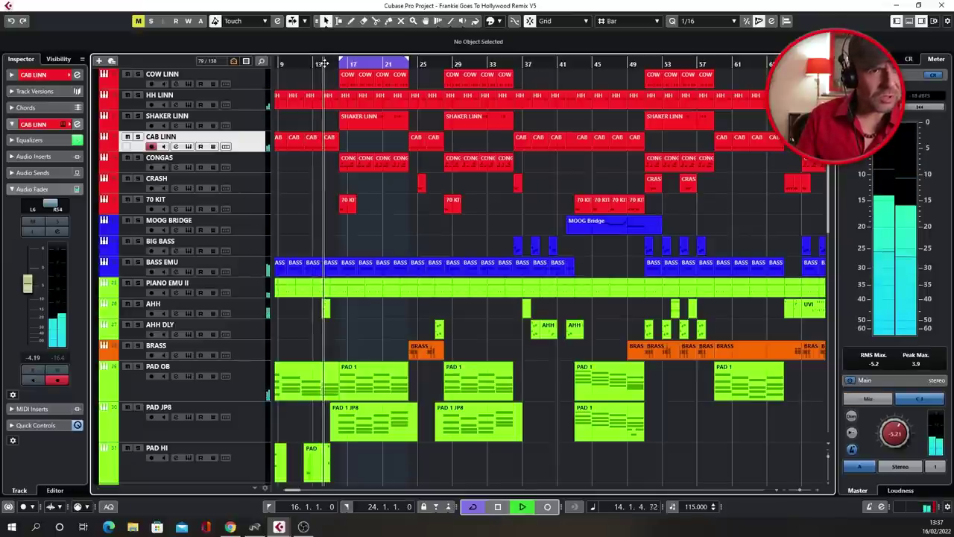
key("space")
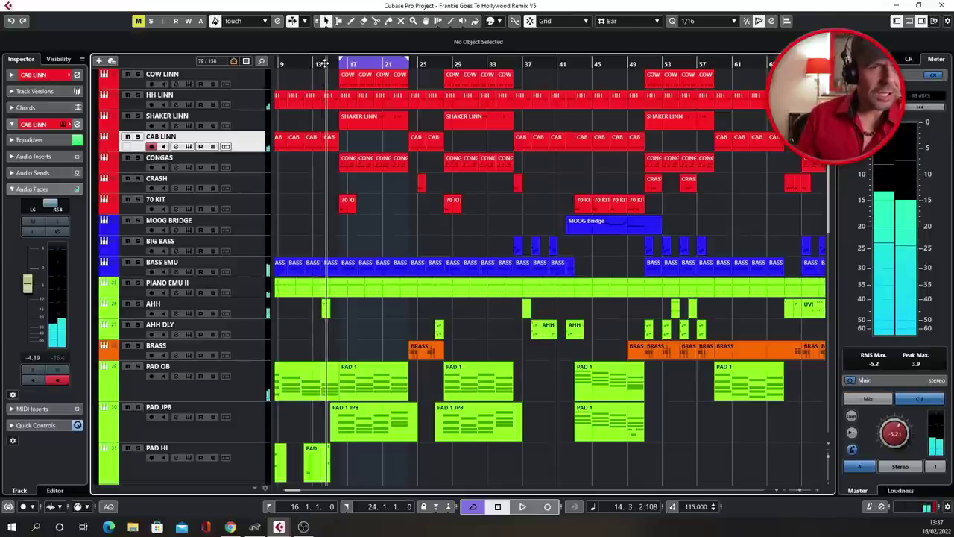
Step: Select the AHH track and loop playback over its phrase between bars 14 and 15
left_click(263, 313)
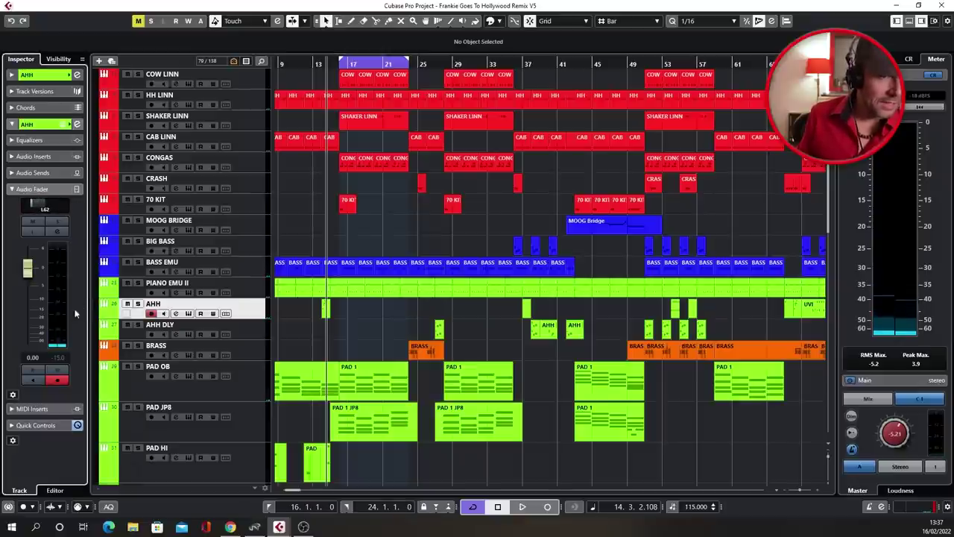
left_click(55, 232)
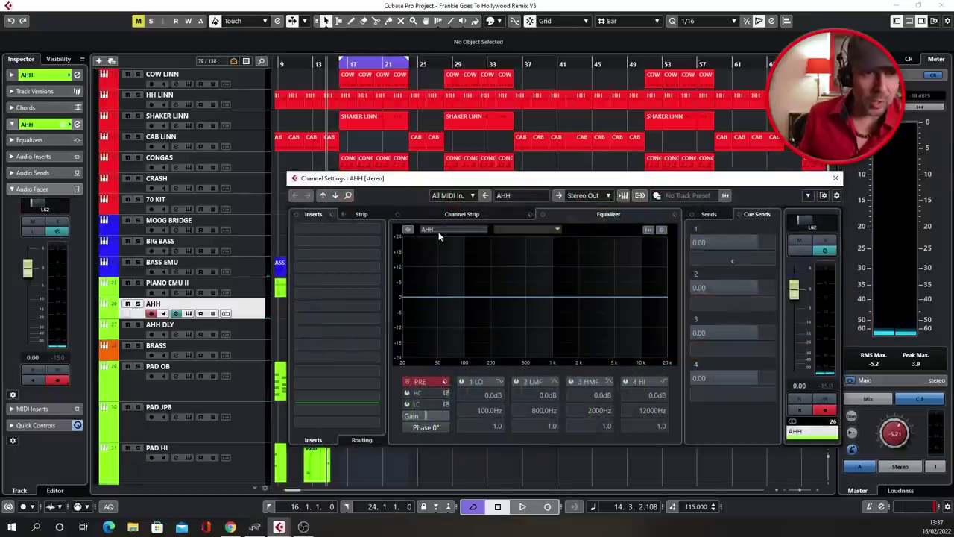
left_click(324, 63)
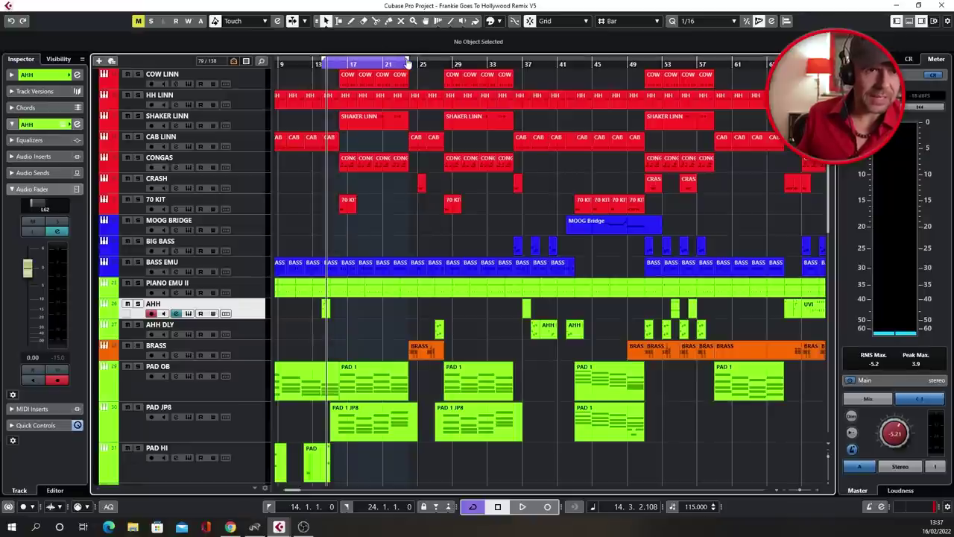
left_click_drag(406, 60, 339, 69)
key("space")
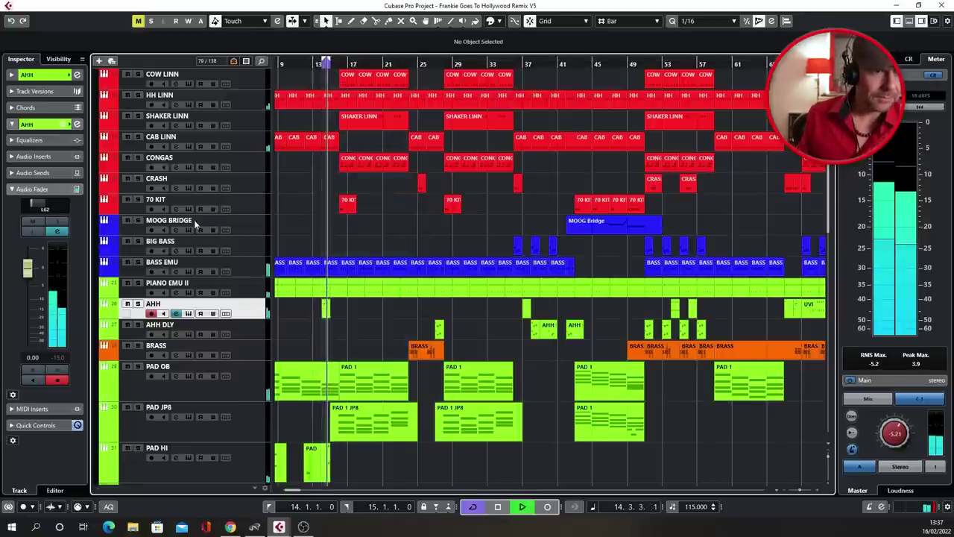
Step: In the AHH track's Fat Low Aahs instrument, lower the global volume to about -14.73 dB and enable Sparkverb with a 27 m room size
left_click(189, 314)
left_click(188, 313)
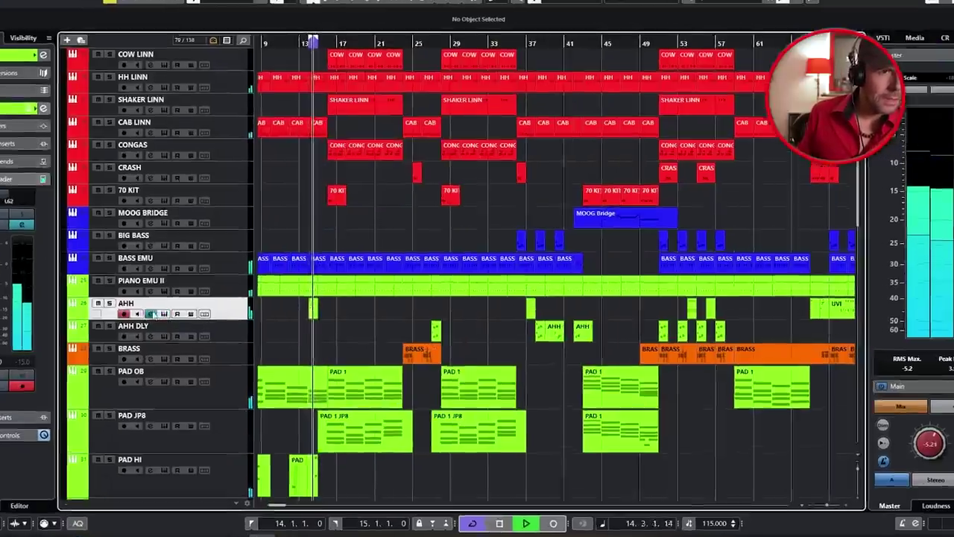
left_click(189, 313)
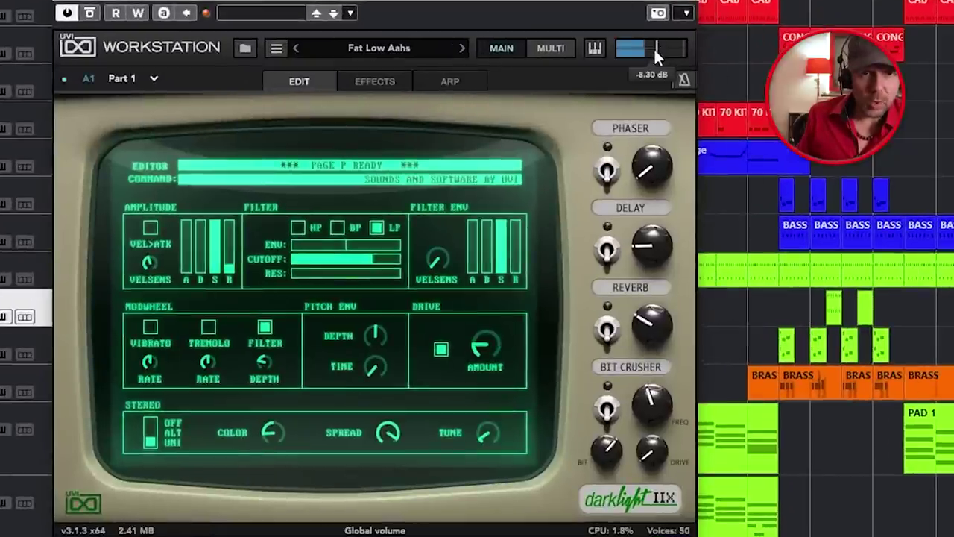
left_click_drag(650, 50, 648, 50)
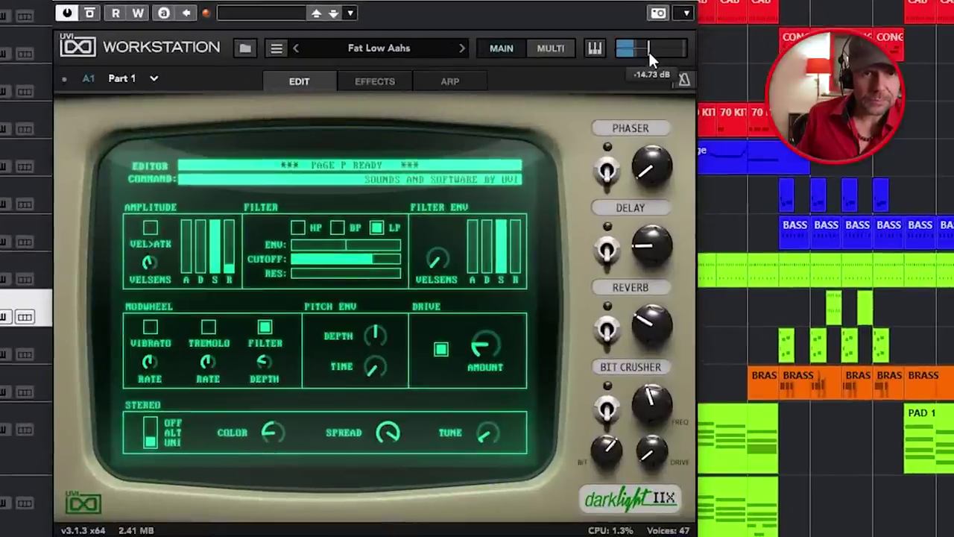
left_click(382, 79)
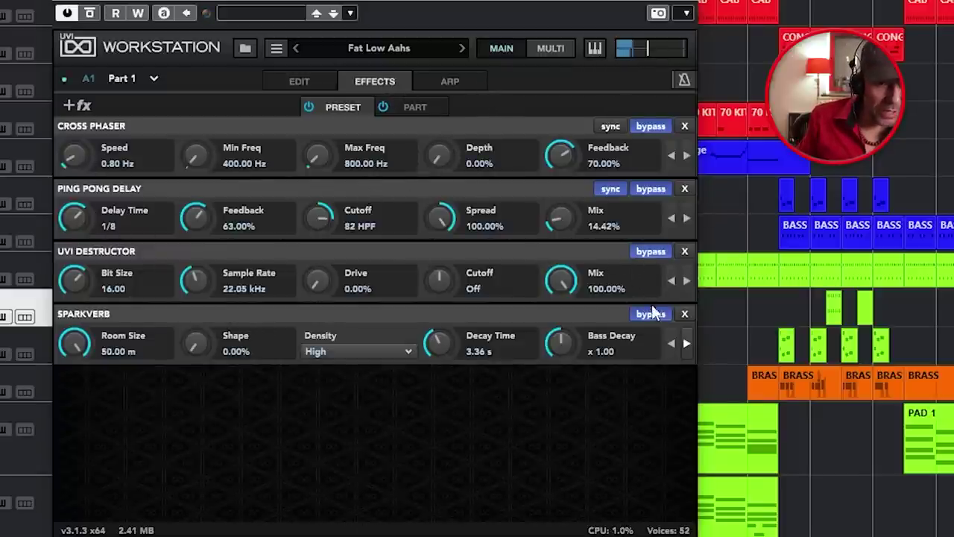
left_click_drag(69, 367, 71, 397)
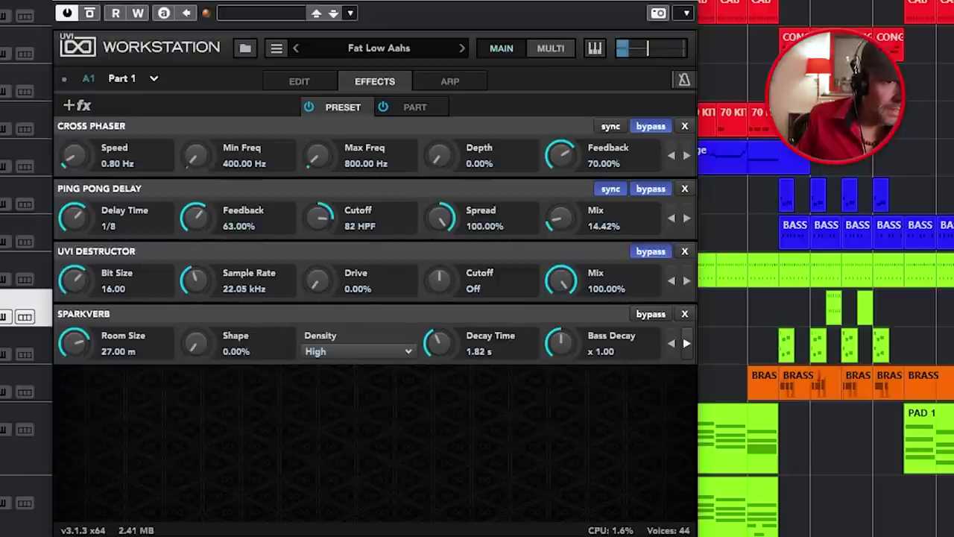
Step: On the AHH channel EQ, enable a low cut and boost the high band about 6.7 dB at 2938 Hz
key("e")
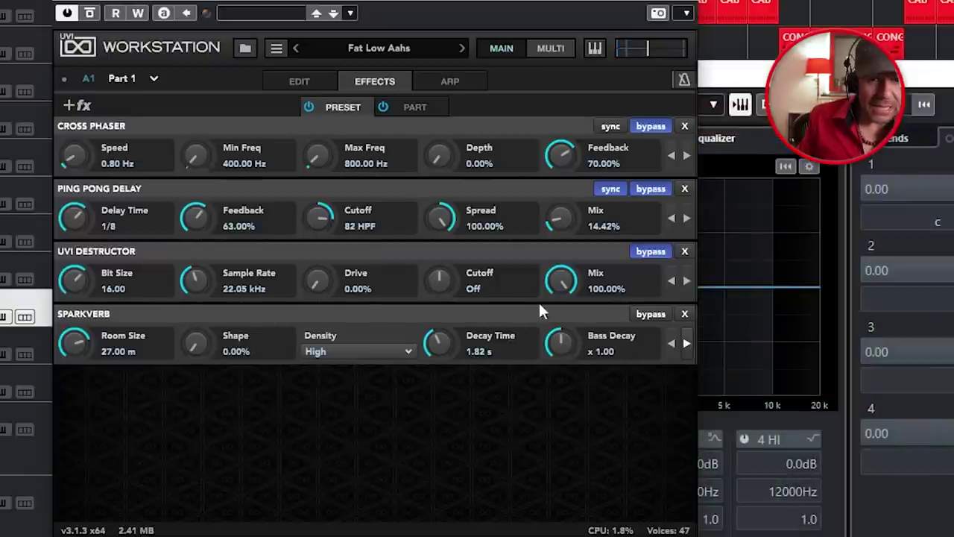
left_click(632, 25)
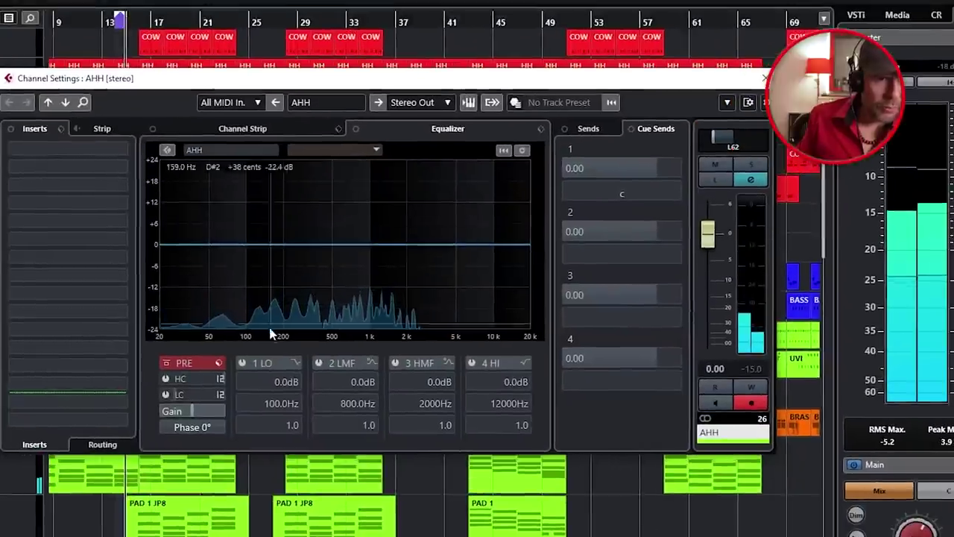
left_click(166, 395)
left_click_drag(188, 393, 224, 362)
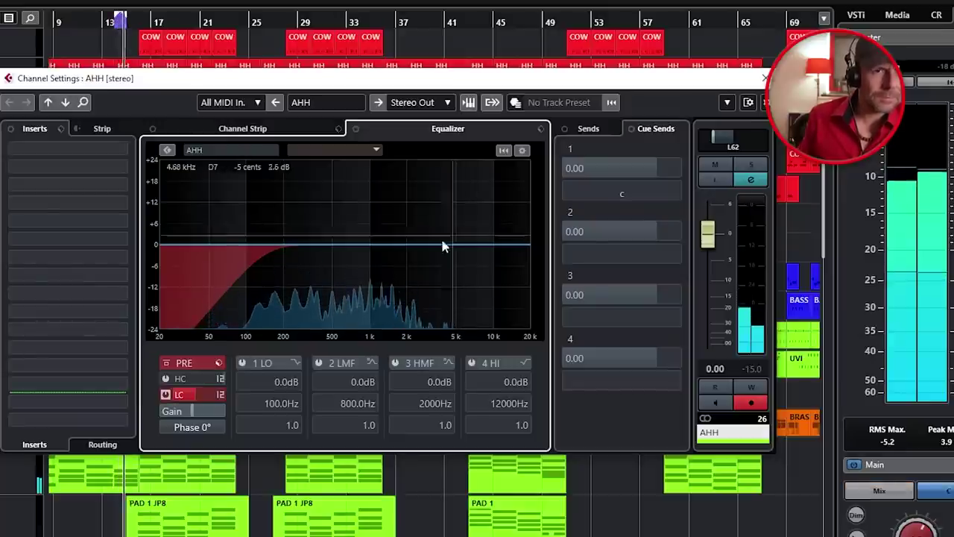
left_click_drag(496, 246, 427, 220)
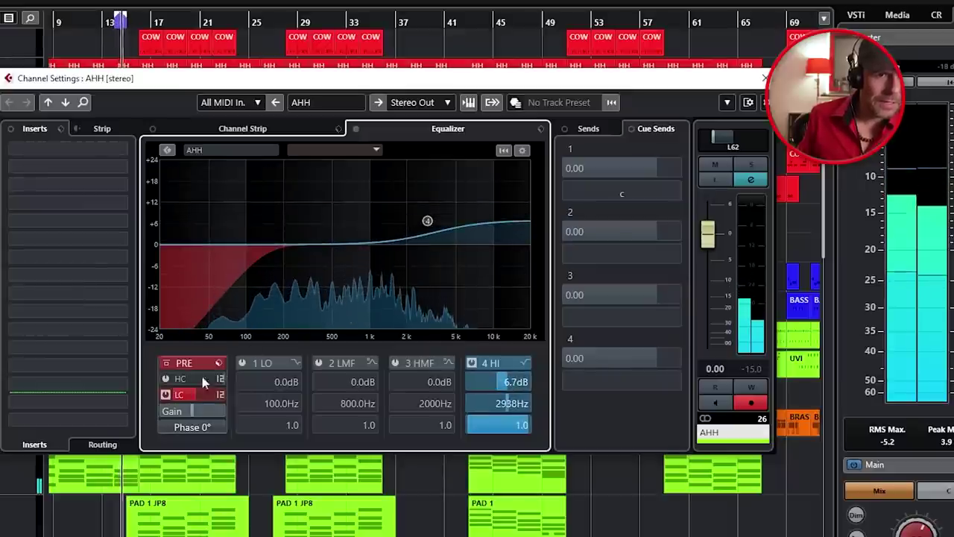
Step: Increase the AHH high-band boost while moving it down toward 1 kHz, and reduce the channel's pre gain
mouse_move(191, 410)
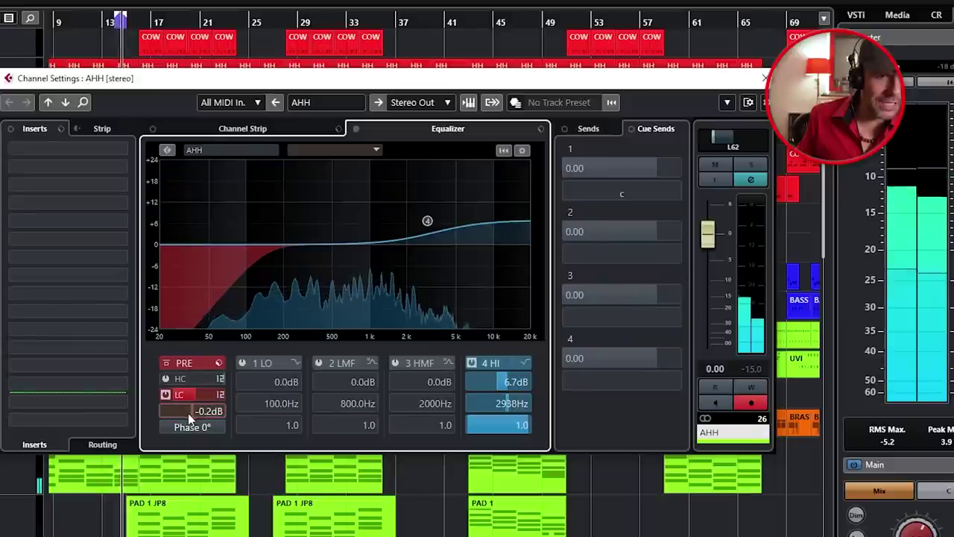
scroll(188, 413, "down", 2)
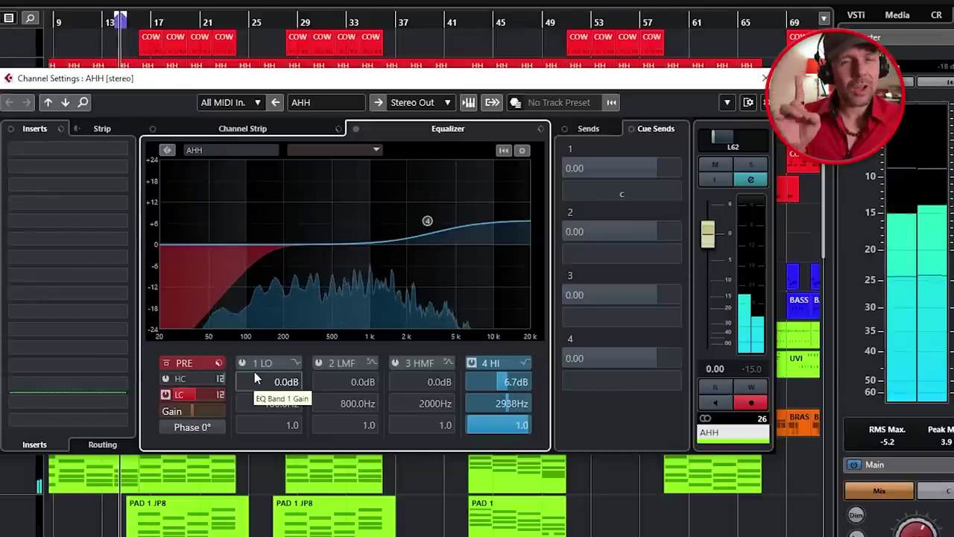
left_click_drag(428, 221, 369, 204)
left_click_drag(193, 407, 179, 413)
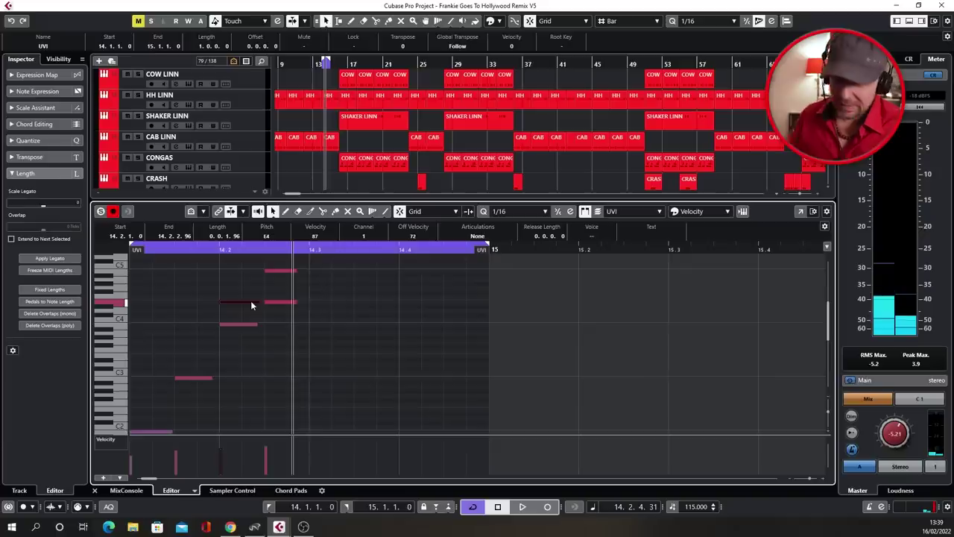
Step: Transpose the E4 and B4 notes of the bar 14 AHH phrase down an octave to E3 and B3, and play it in the mix
key("shift+Down")
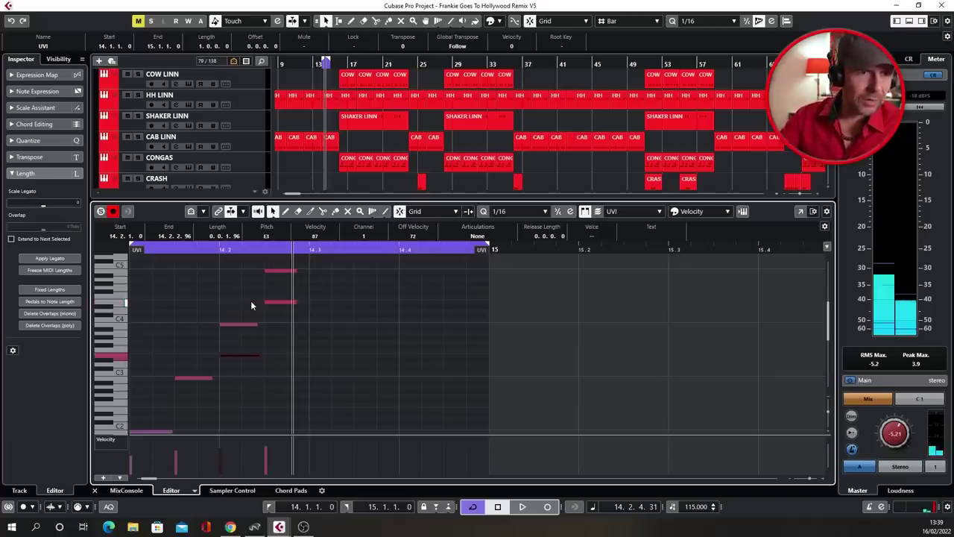
left_click(279, 271)
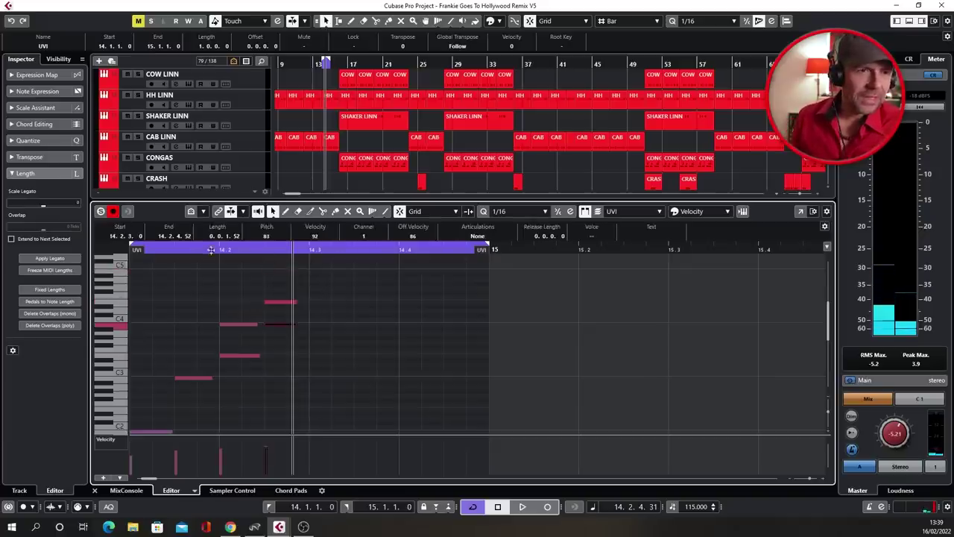
key("shift+Down")
key("space")
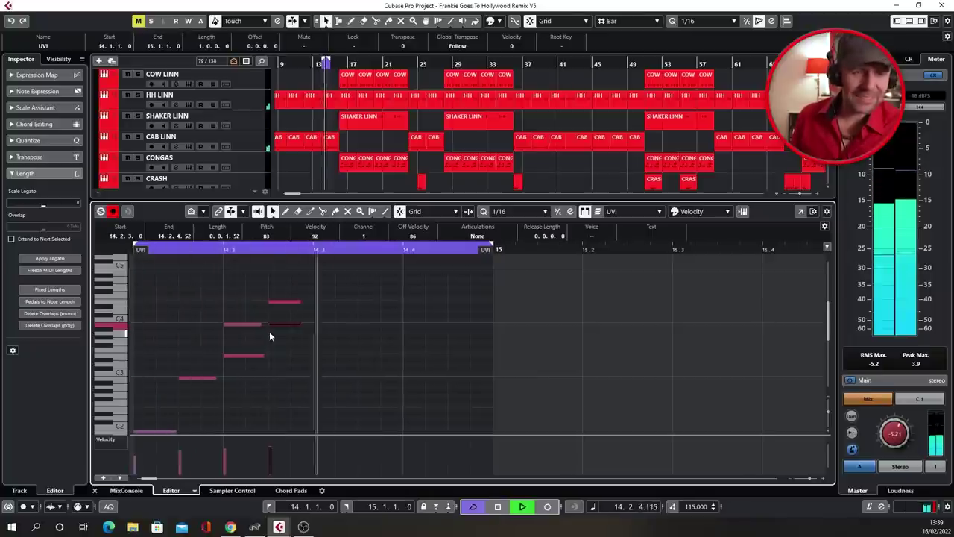
key("ctrl+e")
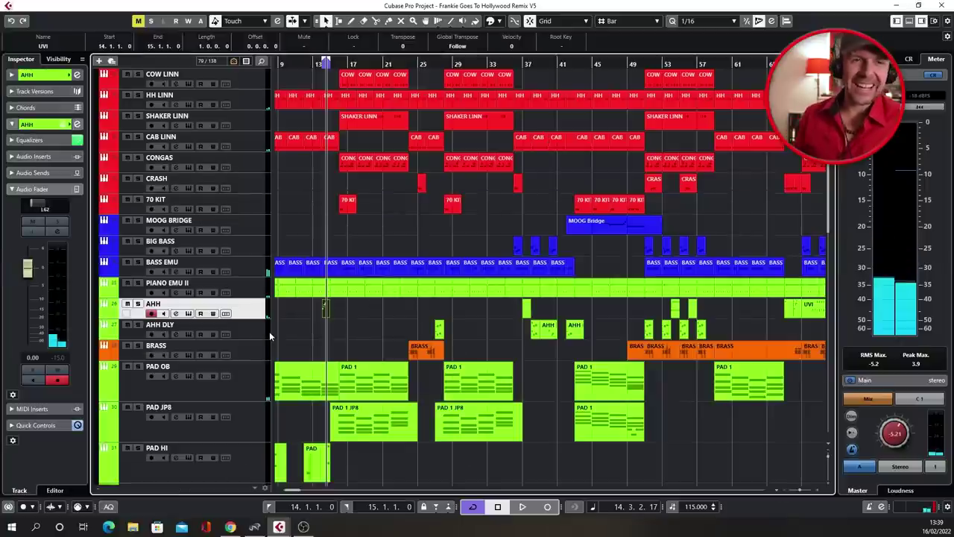
key("space")
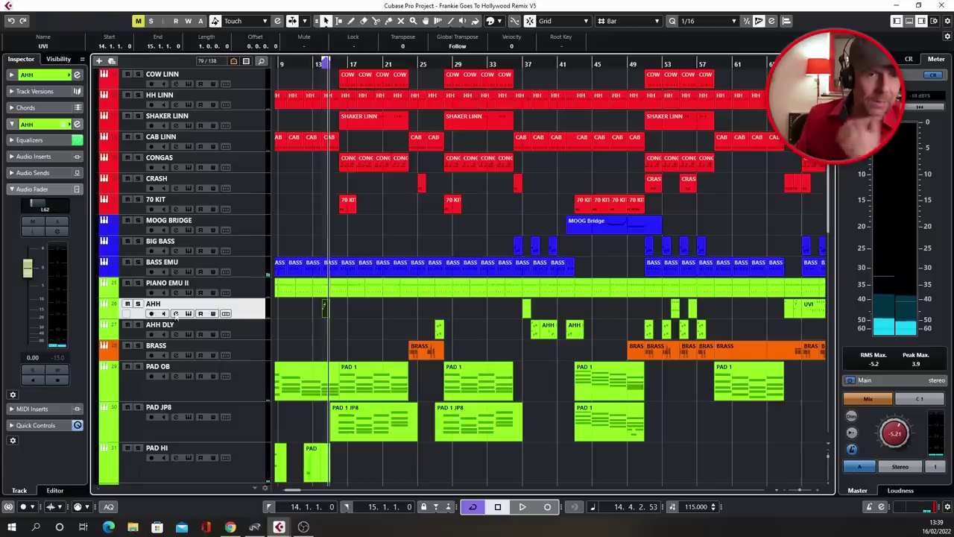
Step: Move the playback loop to the AHH DLY phrase between bars 27 and 28 and play it
left_click(438, 64)
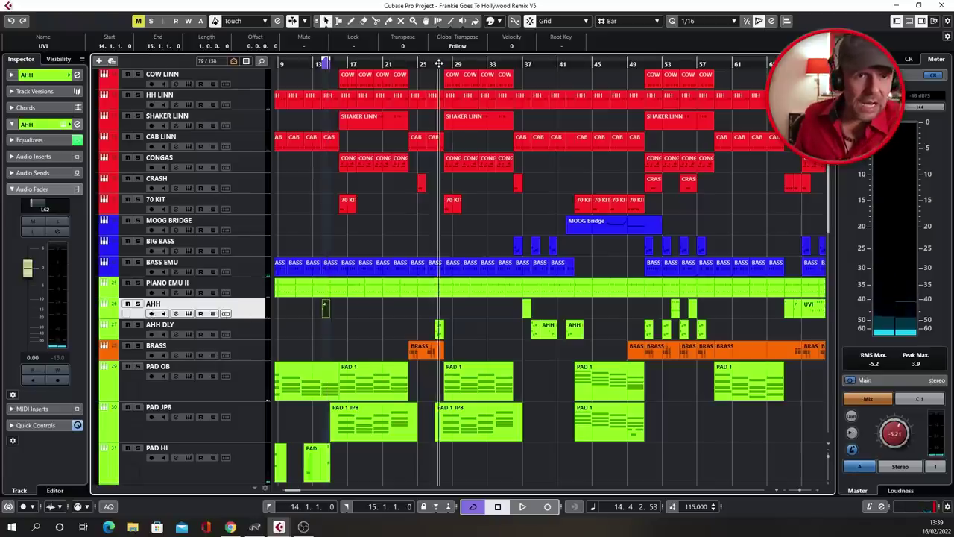
left_click_drag(325, 63, 443, 66)
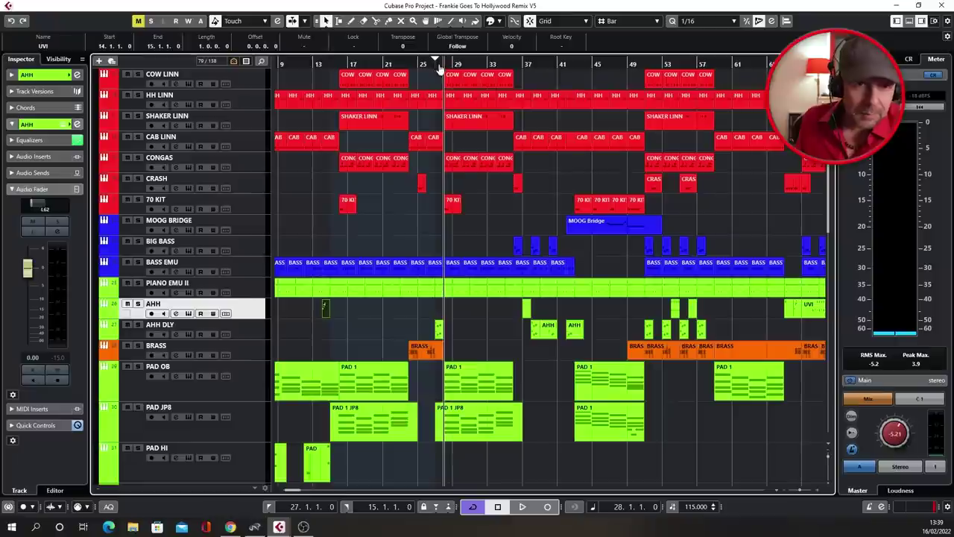
left_click(434, 64)
key("space")
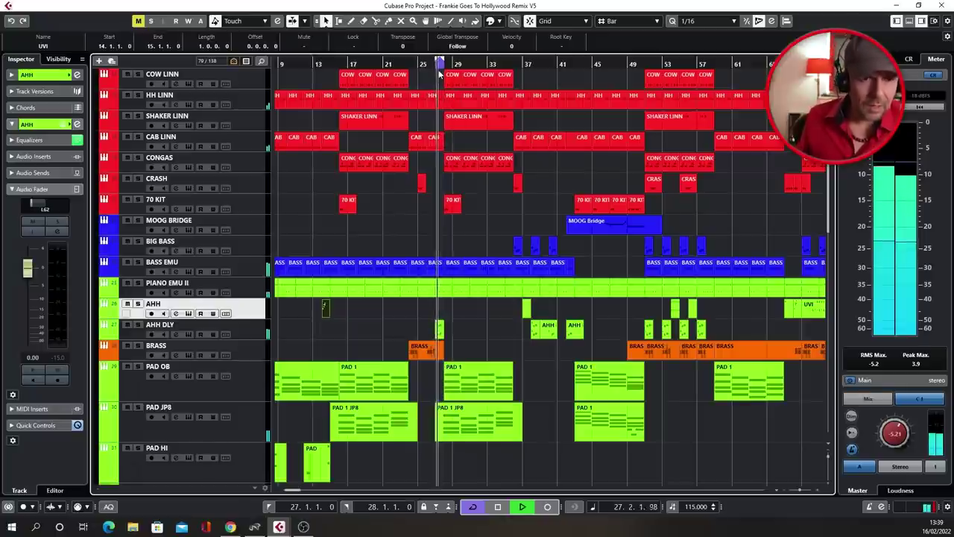
Step: Delete the three upper notes from the AHH DLY part at bar 27, keeping the lower line
double_click(439, 329)
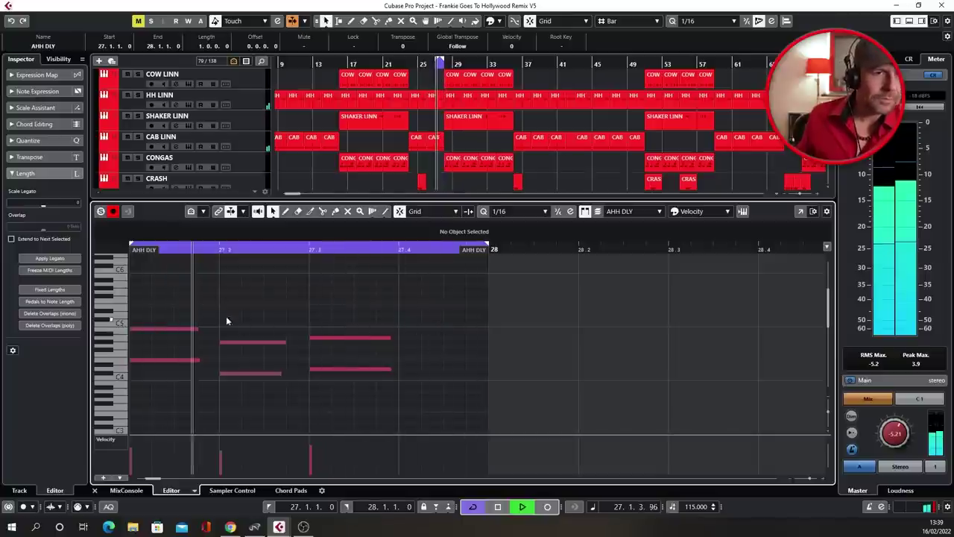
left_click_drag(182, 309, 331, 341)
left_click_drag(415, 273, 179, 348)
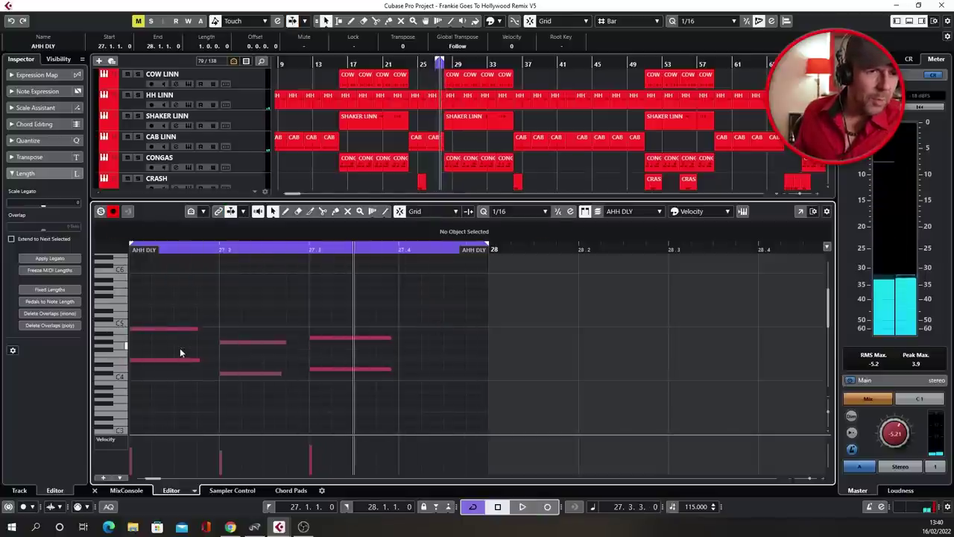
key("Delete")
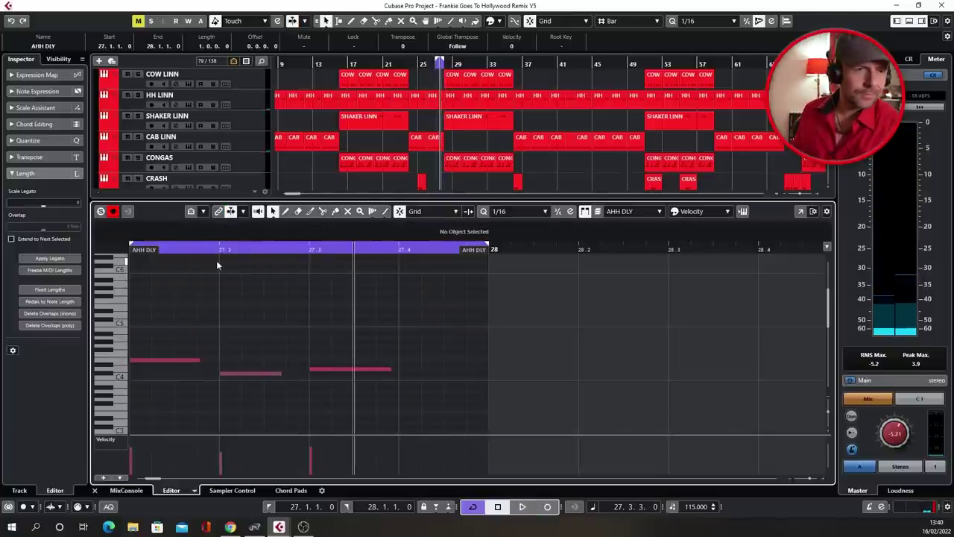
Step: Audition the thinned AHH DLY phrase in the loop, close the note editor, and lower the AHH DLY fader to -2.18 dB
key("space")
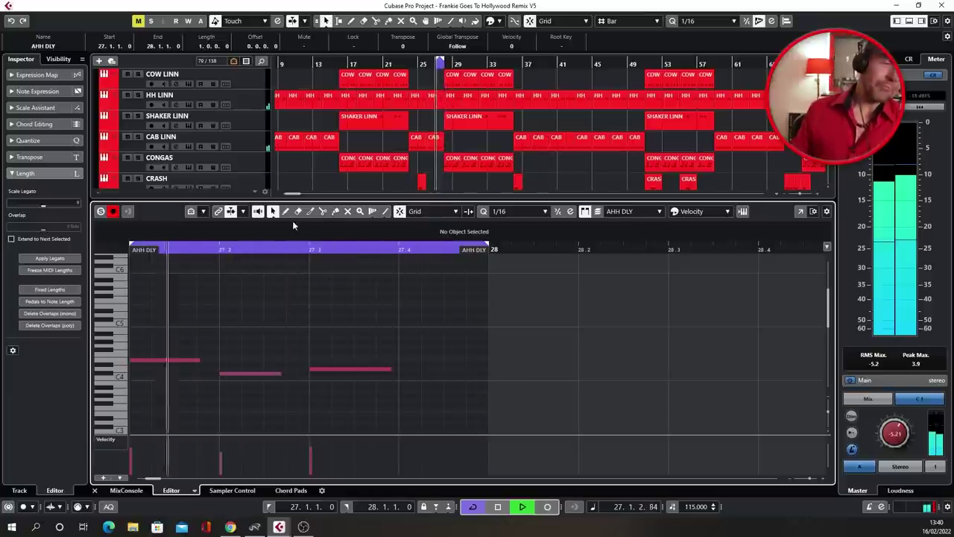
key("space")
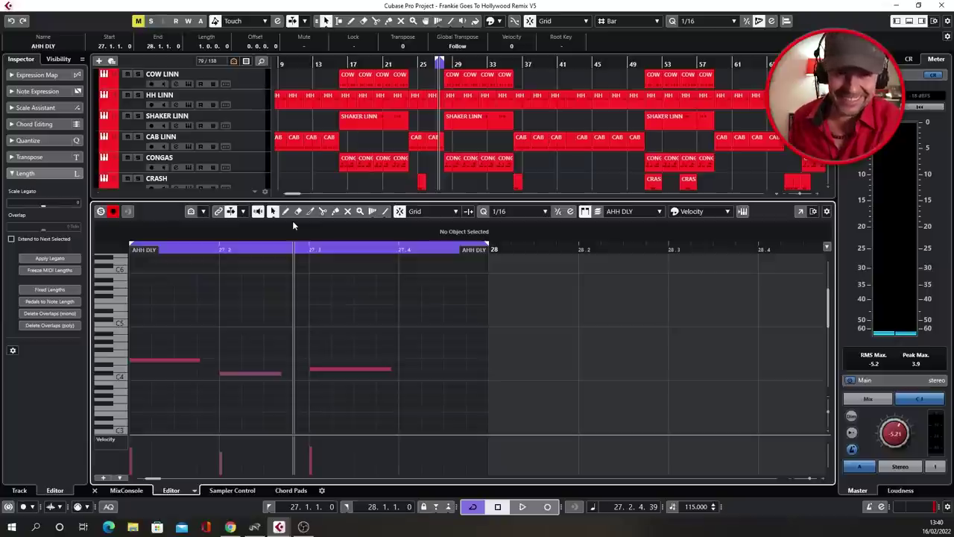
key("space")
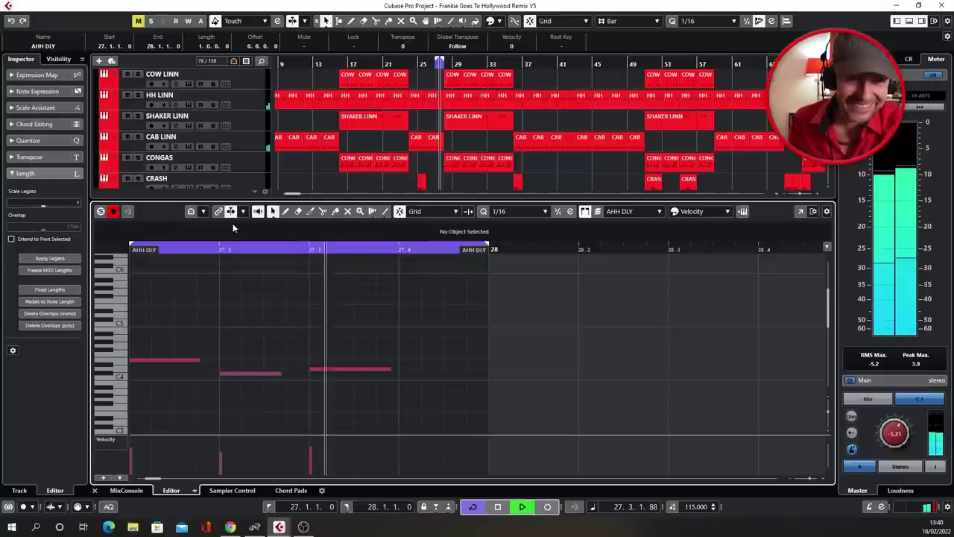
key("ctrl+alt+e")
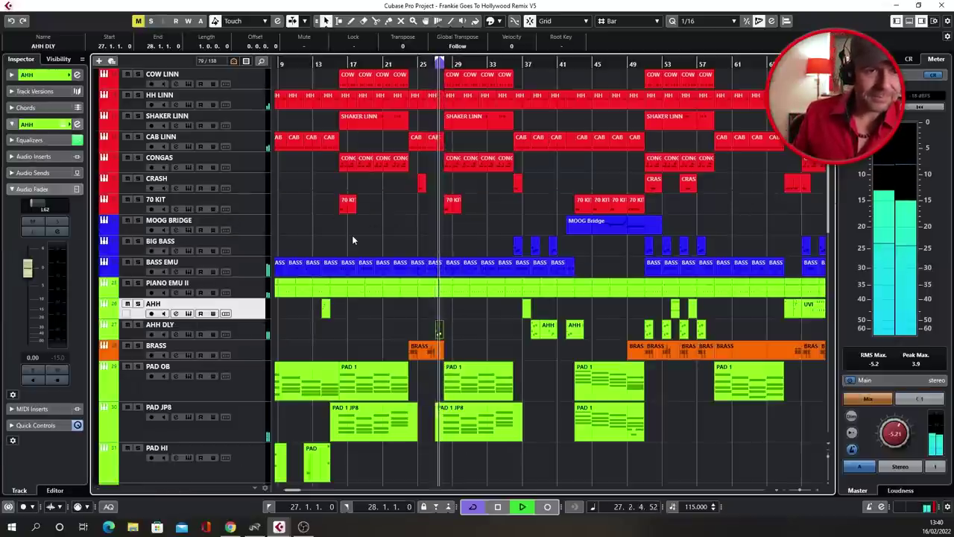
left_click(246, 332)
left_click_drag(35, 264, 28, 278)
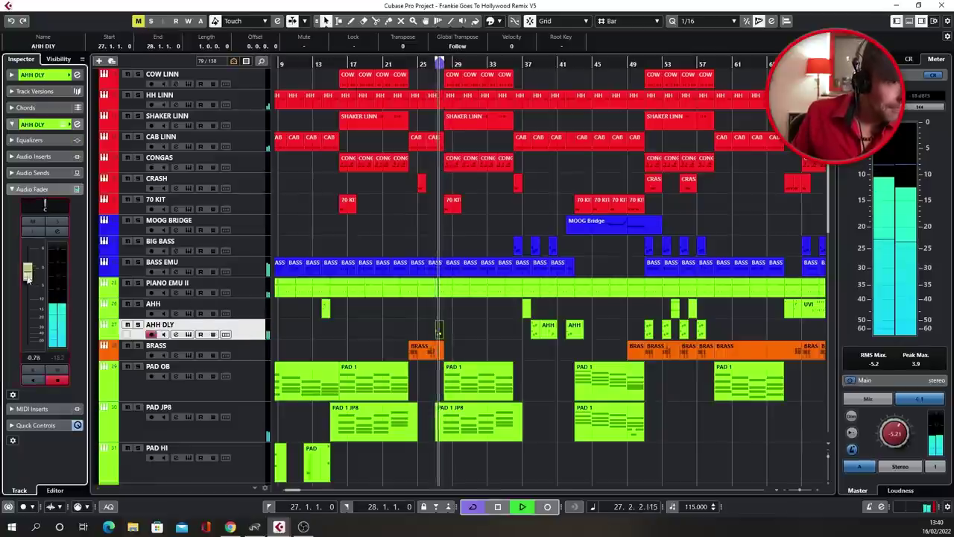
Step: Add a 36 dB/octave low-cut filter to the AHH DLY channel and set its cutoff to about 77.5 Hz
left_click(59, 236)
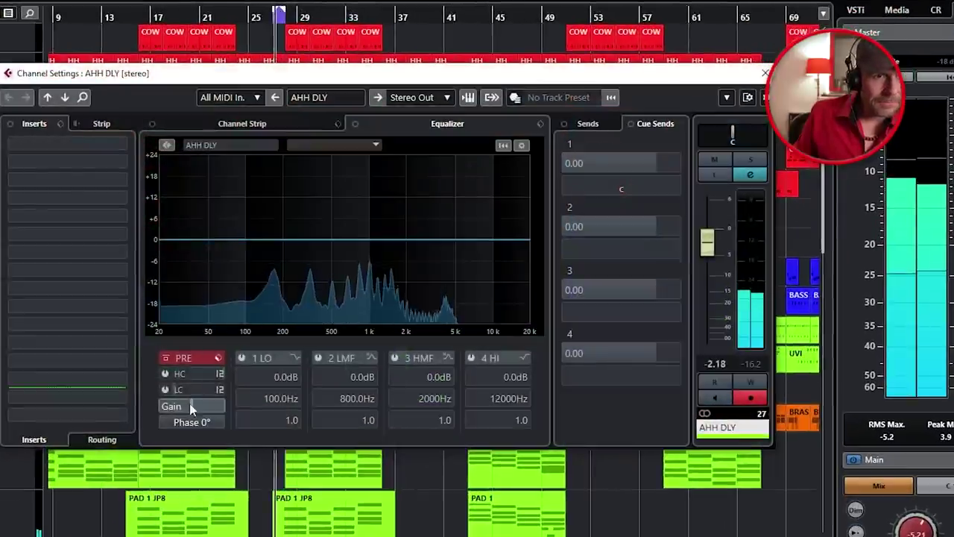
left_click_drag(181, 389, 227, 348)
right_click(212, 389)
mouse_move(252, 449)
left_click(428, 495)
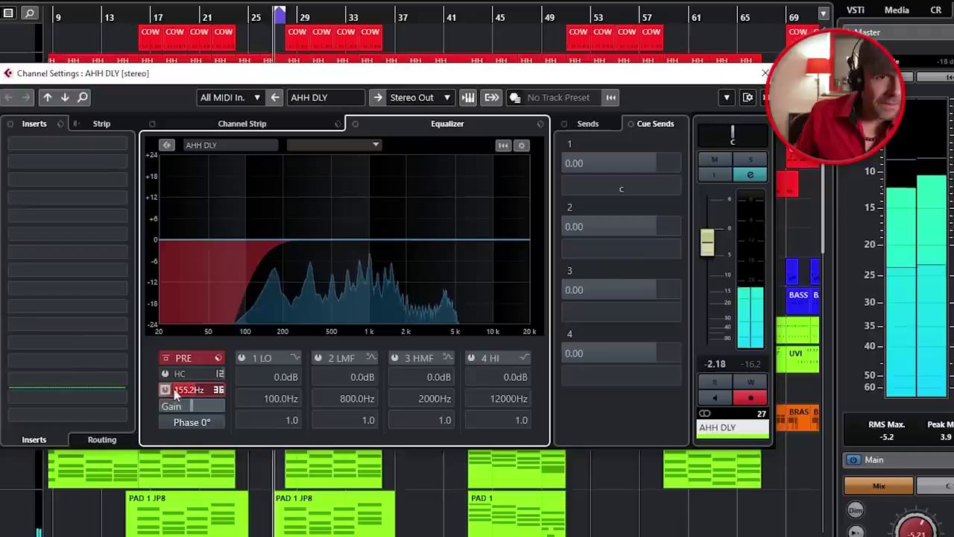
left_click_drag(181, 403, 177, 417)
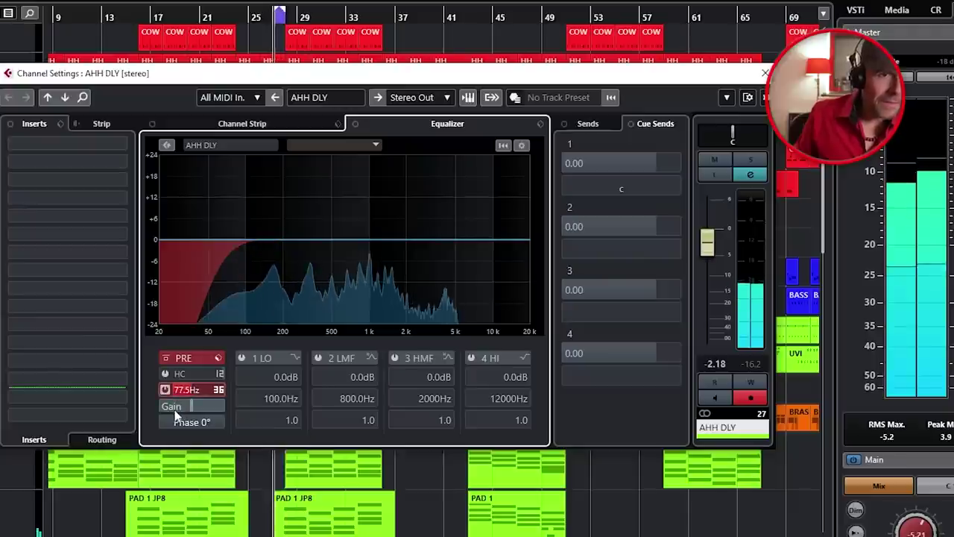
left_click(764, 75)
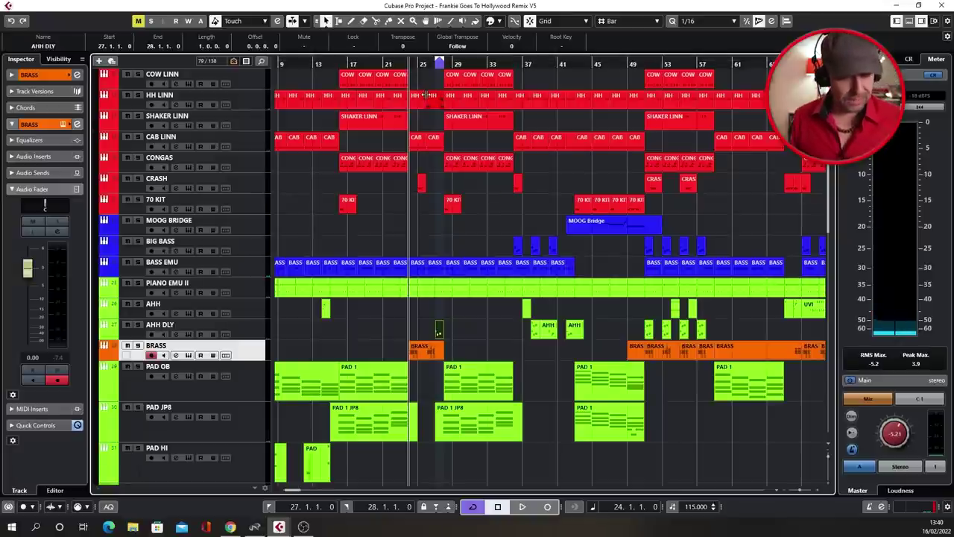
Step: Play the BRASS entry at bar 24, set the playback loop to bars 24 to 25, and play it
key("space")
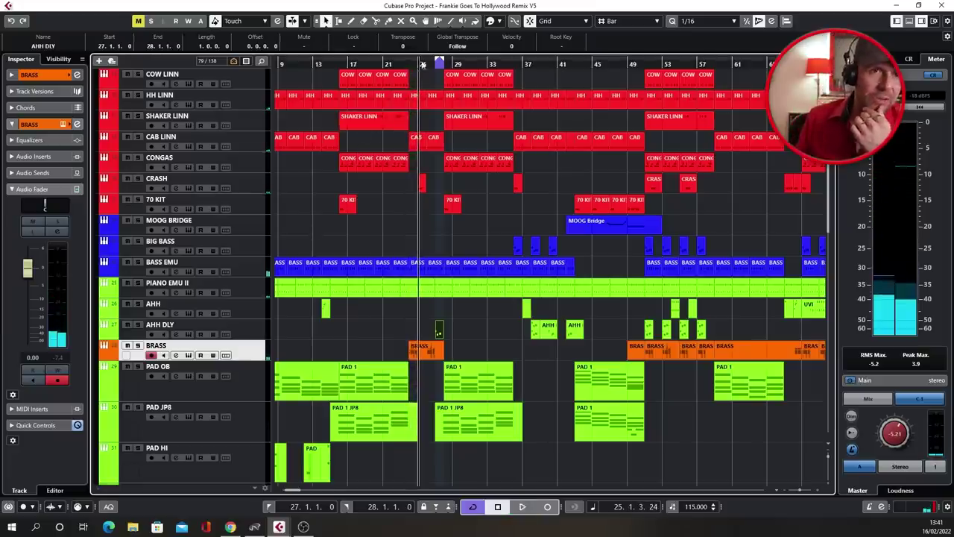
left_click_drag(439, 58, 423, 93)
key("space")
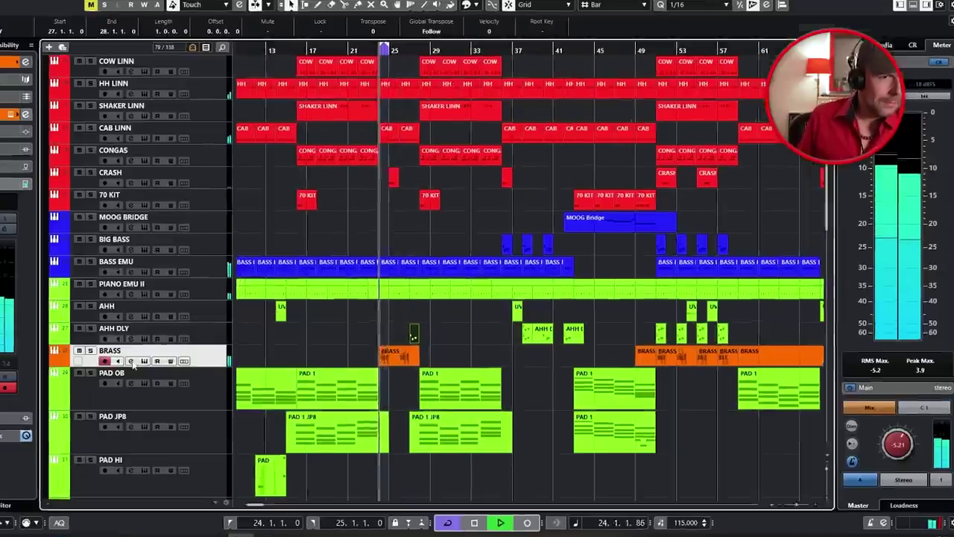
Step: Add a 36 dB/octave low-cut filter to the BRASS channel, rolling off the lows below roughly 200 Hz
key("e")
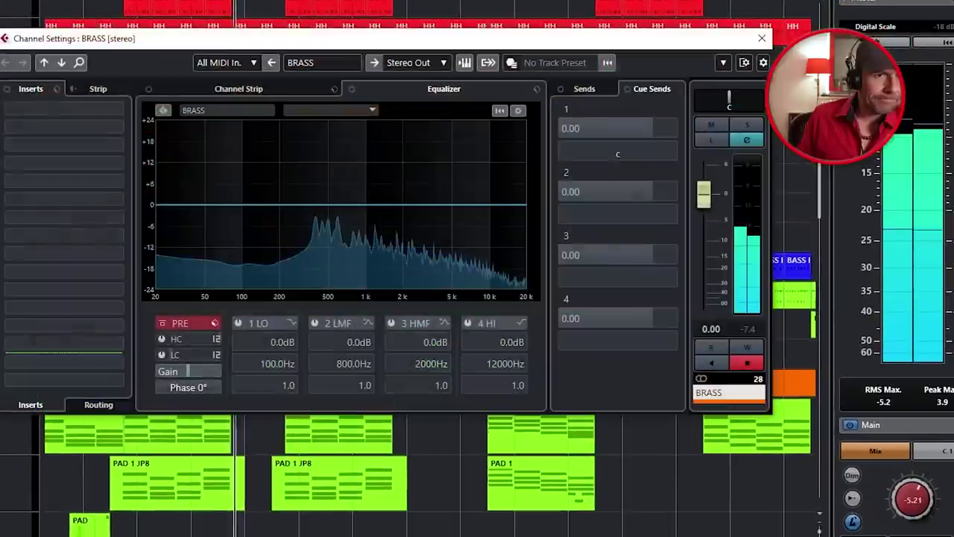
left_click(177, 356)
right_click(177, 361)
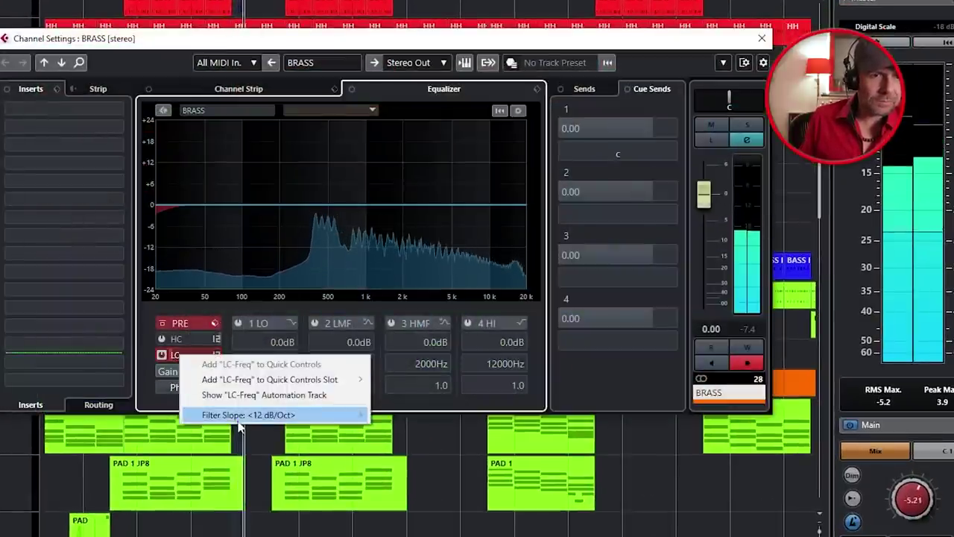
mouse_move(253, 415)
left_click(395, 462)
left_click_drag(172, 351, 224, 312)
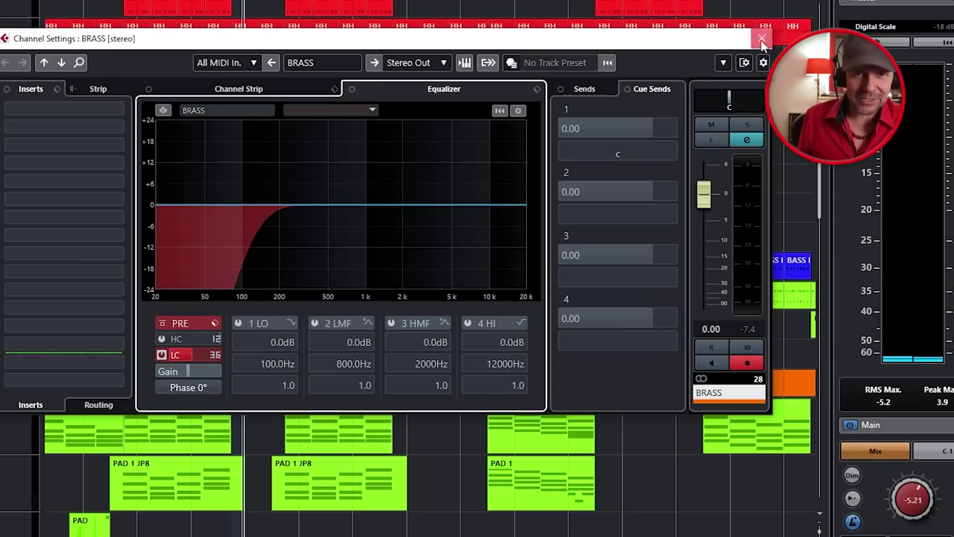
left_click(761, 38)
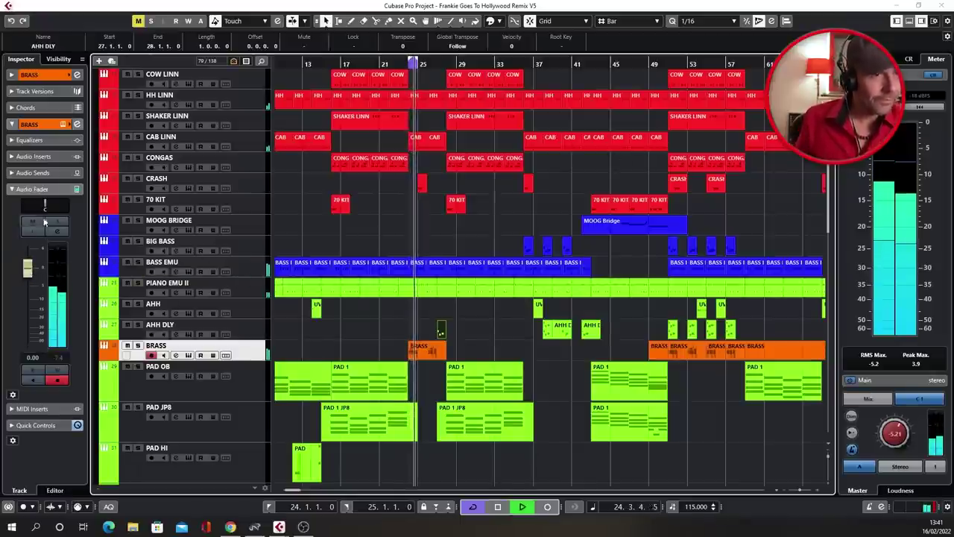
Step: Pan BRASS to L22/R64 with the fader at -1.91 dB, and send it to LONG VRB at -9.05 dB
left_click_drag(45, 207, 50, 206)
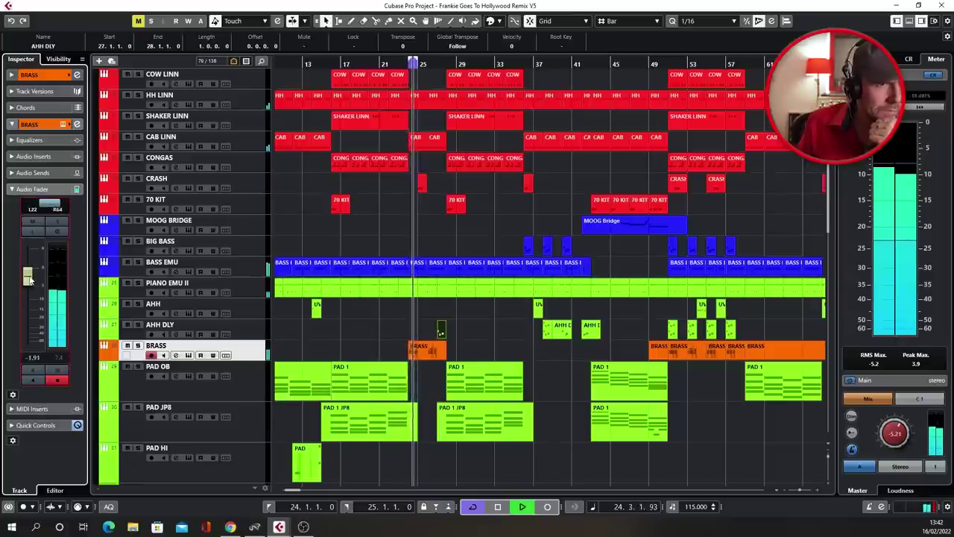
left_click(38, 172)
left_click(73, 194)
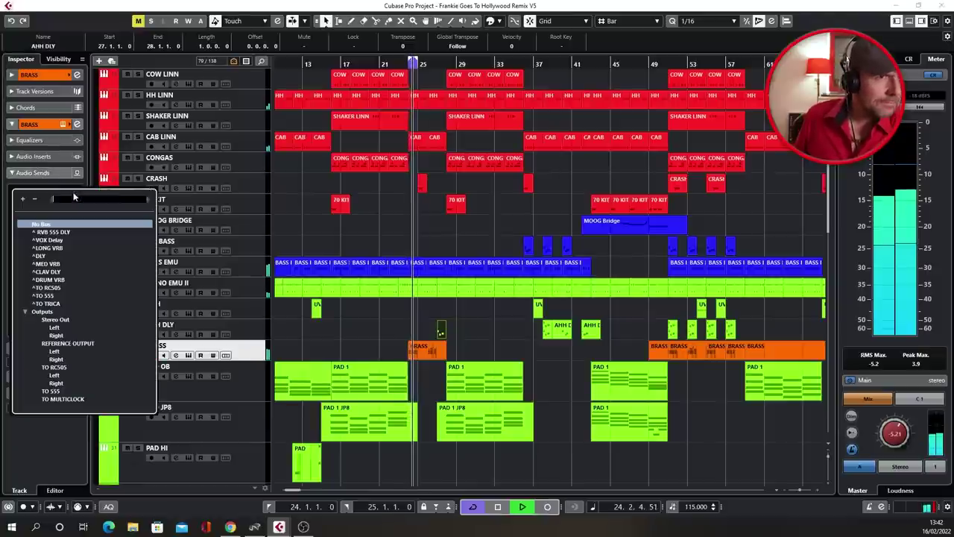
left_click(63, 247)
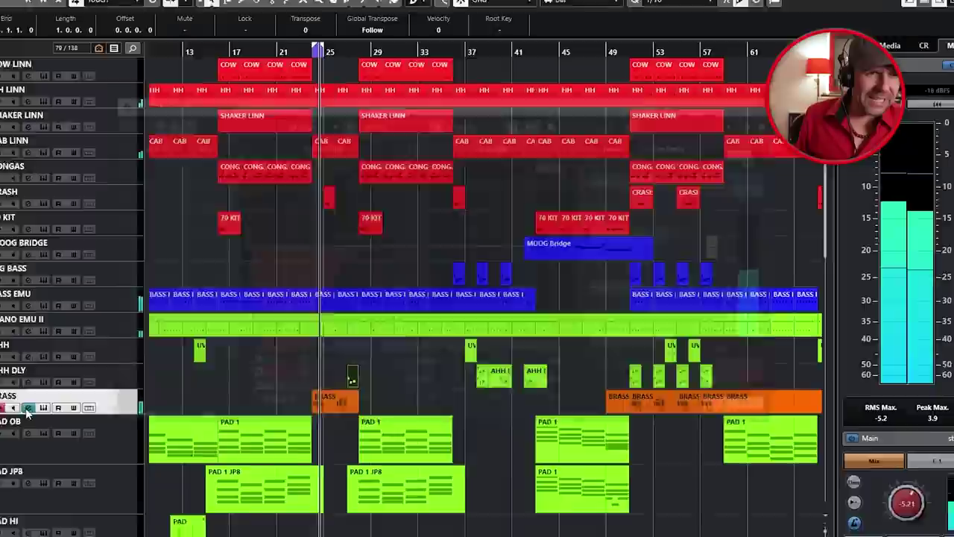
Step: Boost the BRASS high-mid band 5.3 dB at 2125 Hz with Q 0.1, and the high band 10.0 dB at 8393 Hz
left_click(176, 355)
left_click_drag(402, 265, 423, 242)
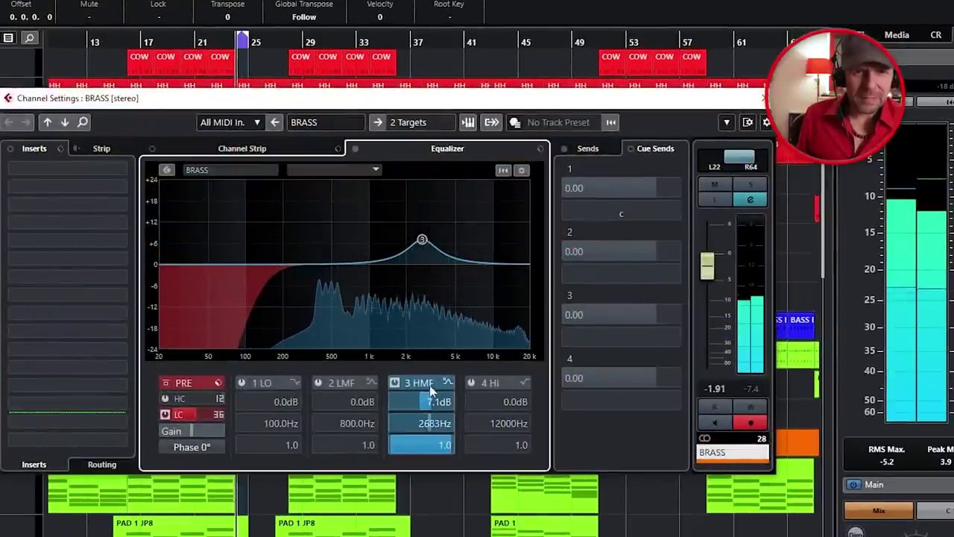
mouse_move(432, 433)
left_mouse_down()
mouse_move(443, 450)
mouse_move(417, 455)
mouse_move(432, 451)
left_mouse_up()
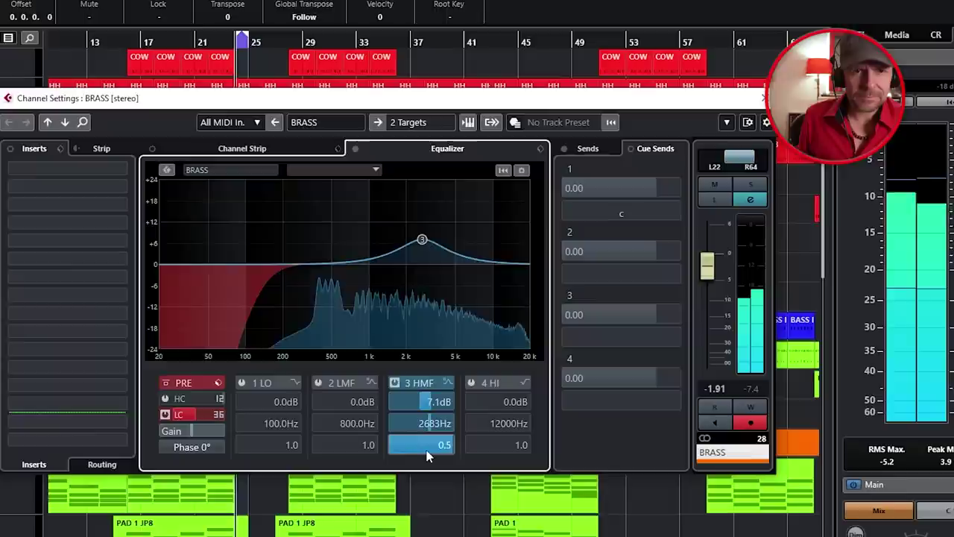
mouse_move(422, 240)
left_mouse_down()
mouse_move(447, 241)
mouse_move(424, 256)
mouse_move(410, 245)
left_mouse_up()
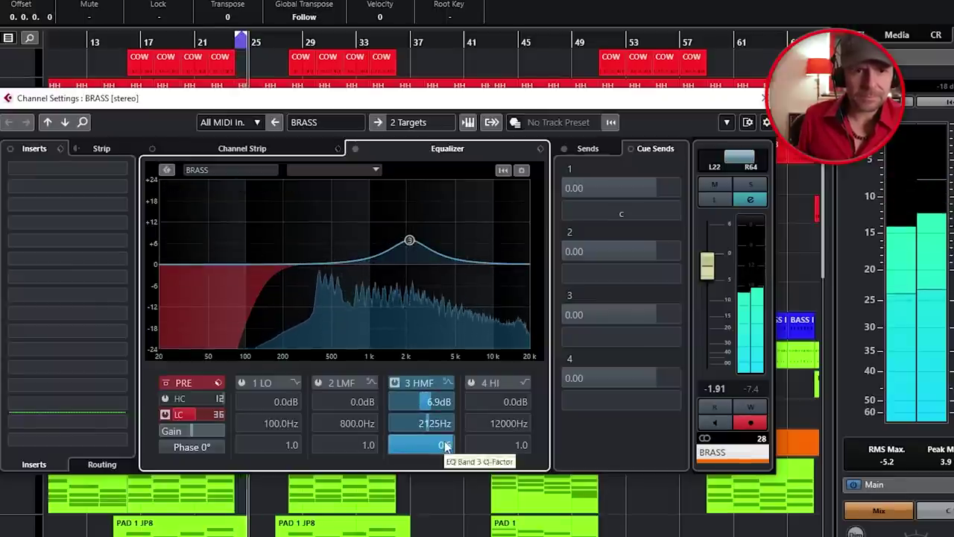
left_click_drag(445, 445, 432, 443)
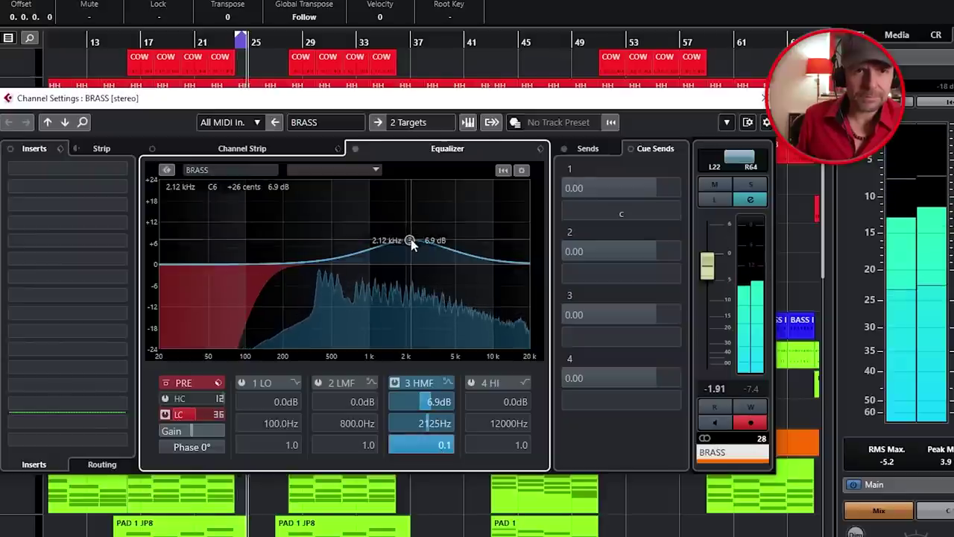
left_click_drag(410, 241, 409, 247)
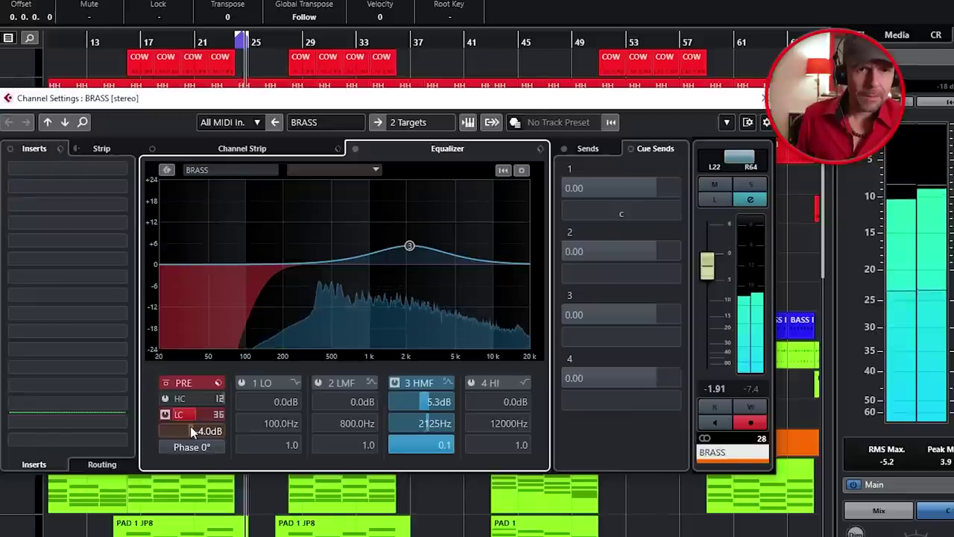
left_click_drag(500, 259, 483, 229)
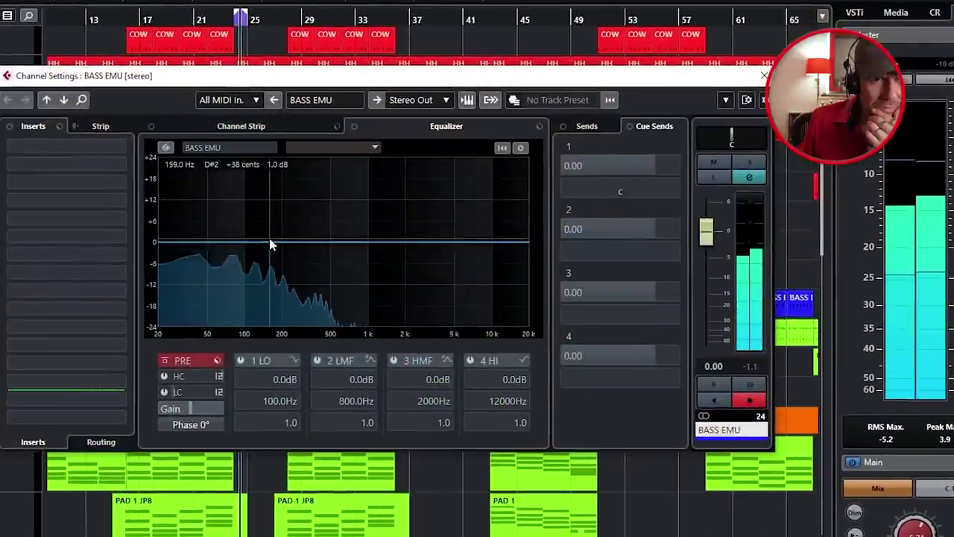
Step: Cut the BASS EMU low-mid band by 4.7 dB at 157 Hz and adjust the channel's pre gain
left_click_drag(253, 243, 269, 261)
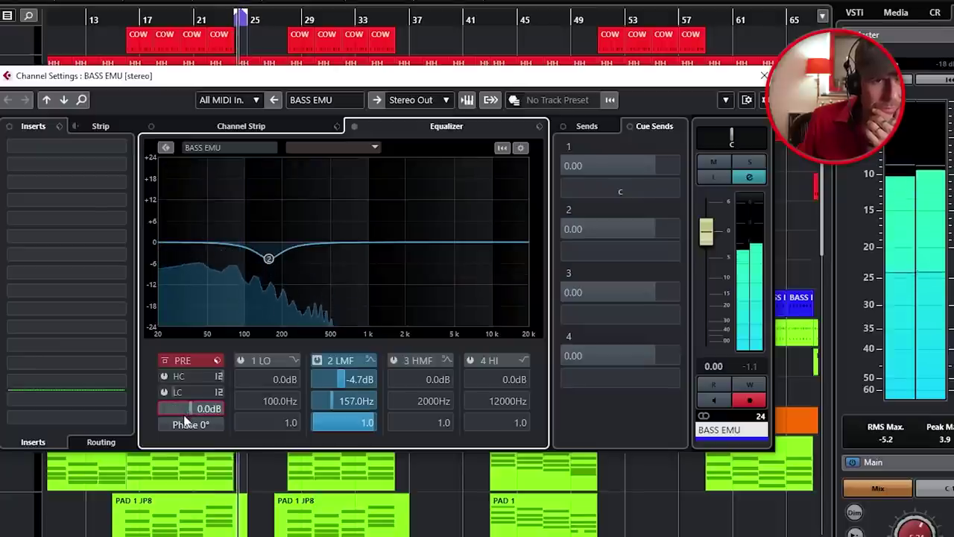
left_click_drag(186, 411, 181, 422)
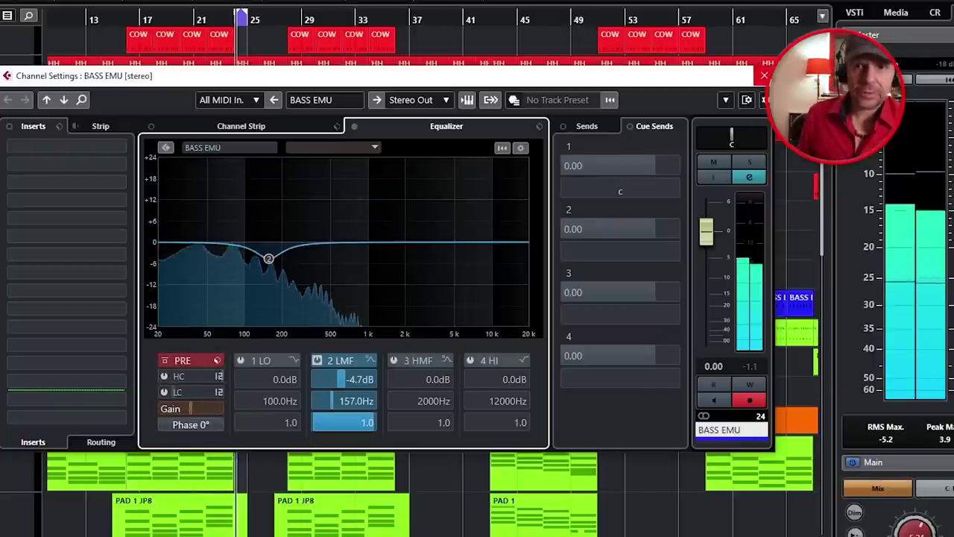
left_click(764, 75)
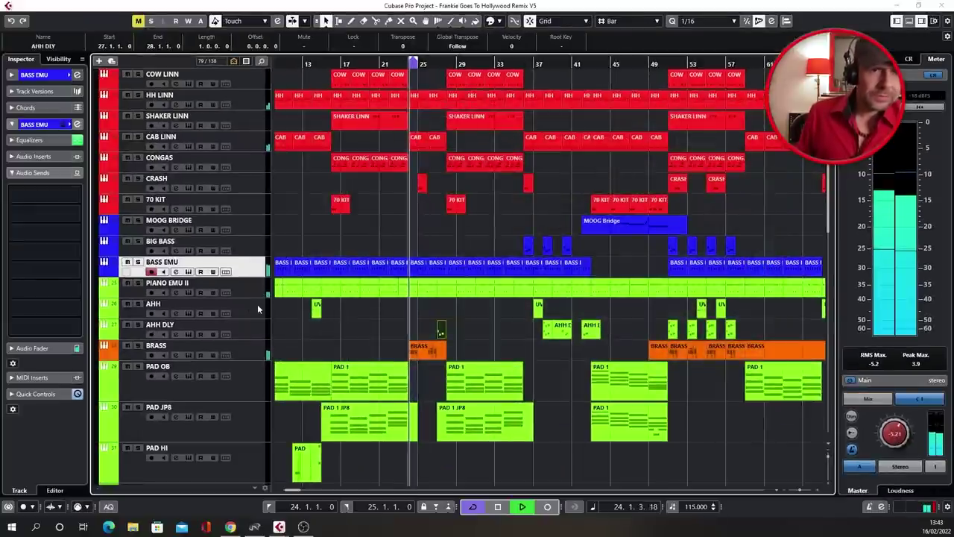
Step: Raise the BRASS high-mid boost to 9.6 dB at 1749 Hz and lower the channel fader to -6.88 dB
left_click(201, 356)
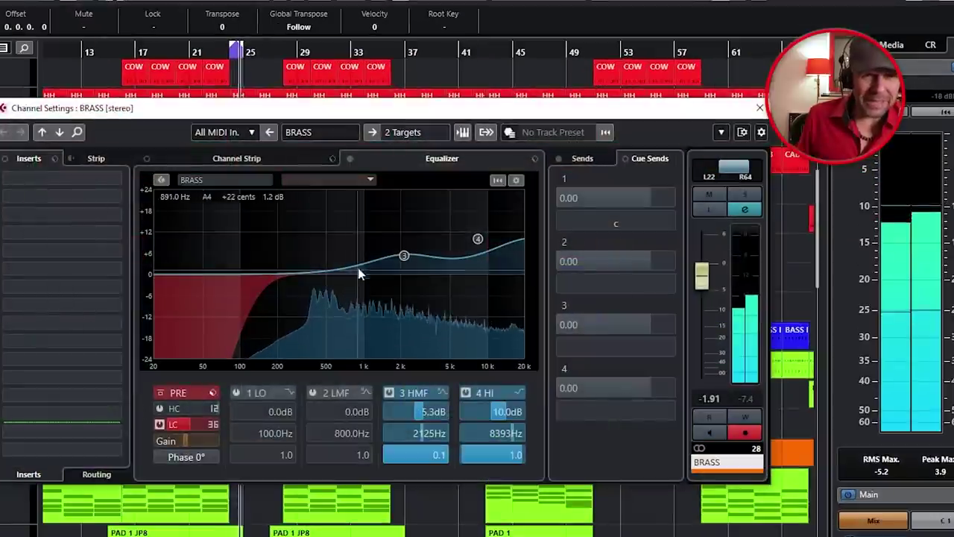
mouse_move(401, 256)
left_mouse_down()
mouse_move(383, 222)
mouse_move(394, 243)
left_mouse_up()
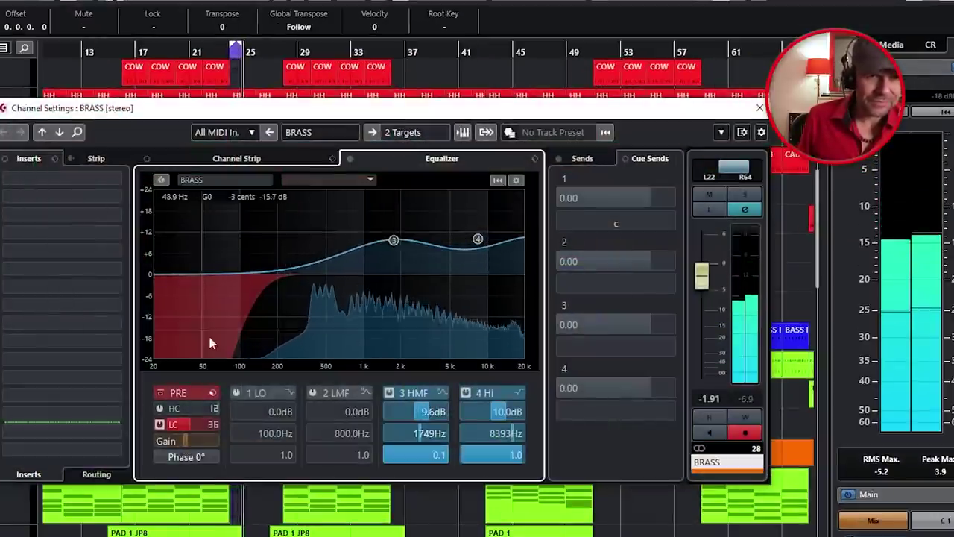
left_click_drag(701, 277, 704, 297)
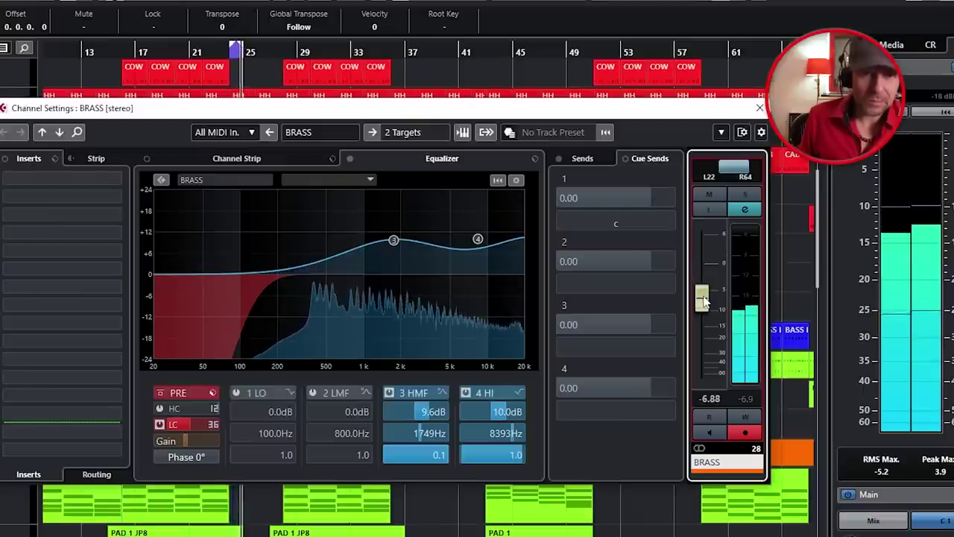
Step: Shift the BRASS high band down to 6070 Hz with a smaller boost, and lower the channel fader to -7.88 dB
mouse_move(477, 240)
left_mouse_down()
mouse_move(454, 216)
mouse_move(461, 237)
left_mouse_up()
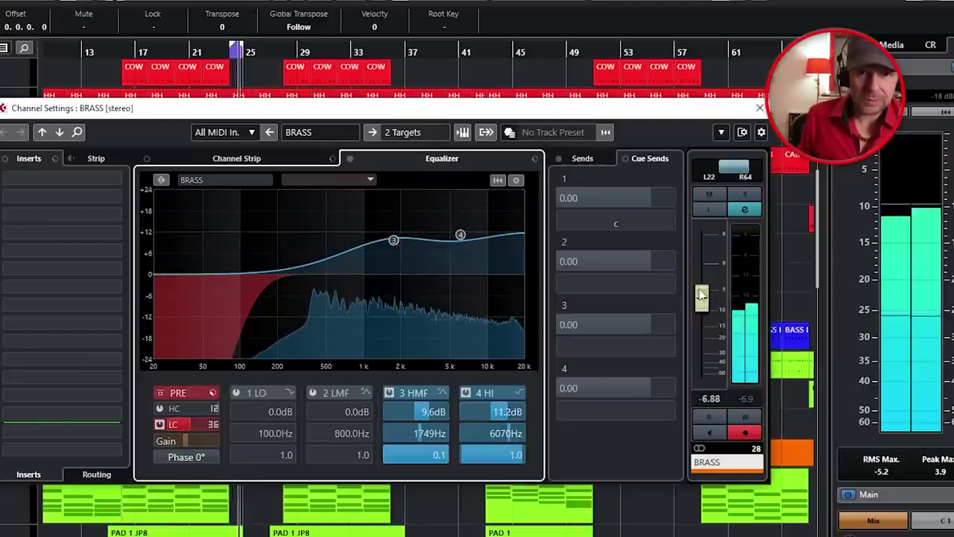
left_click_drag(700, 295, 700, 300)
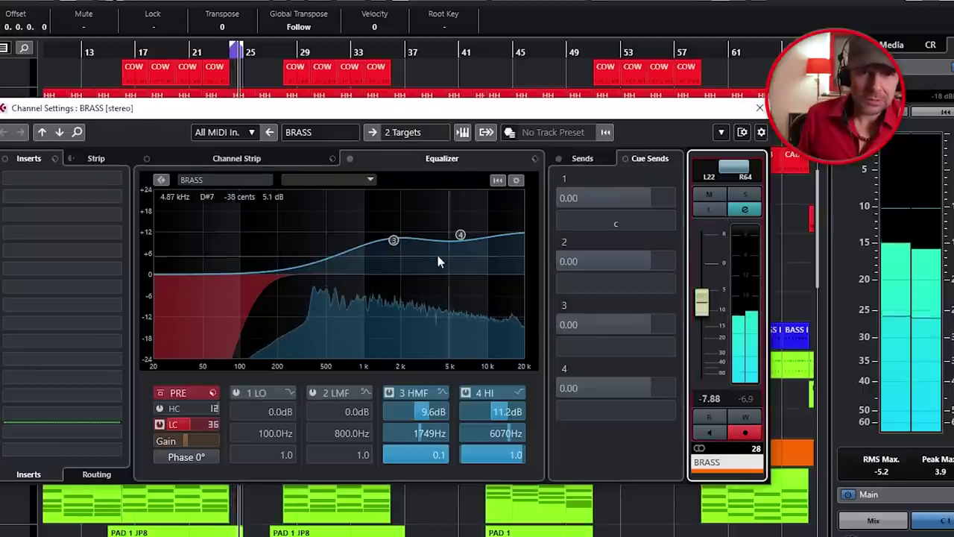
left_click_drag(460, 235, 460, 255)
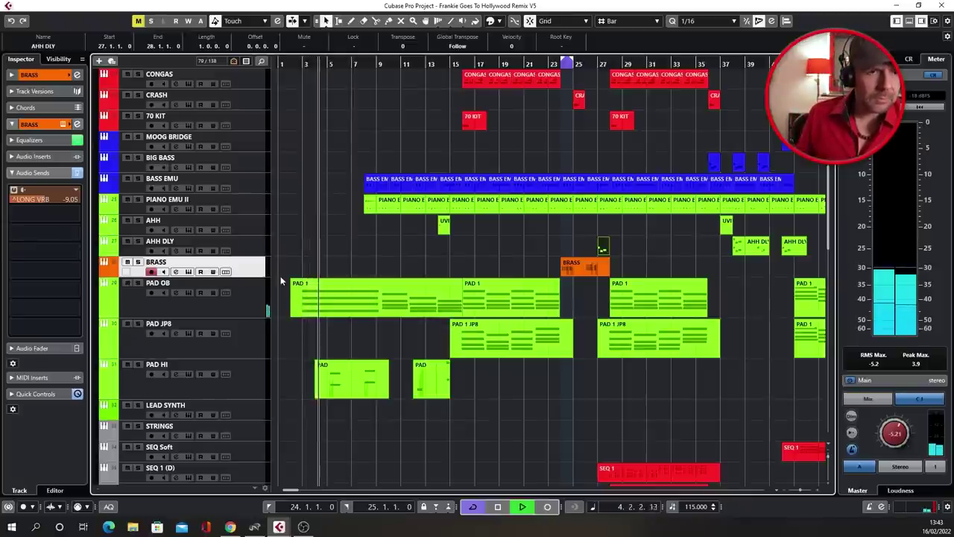
Step: Add one UVIWorkstationVSTx64 instrument track routed to Stereo Out below PAD HI, and open the instrument's sound browser
scroll(335, 291, "up", 3)
scroll(335, 286, "up", 5)
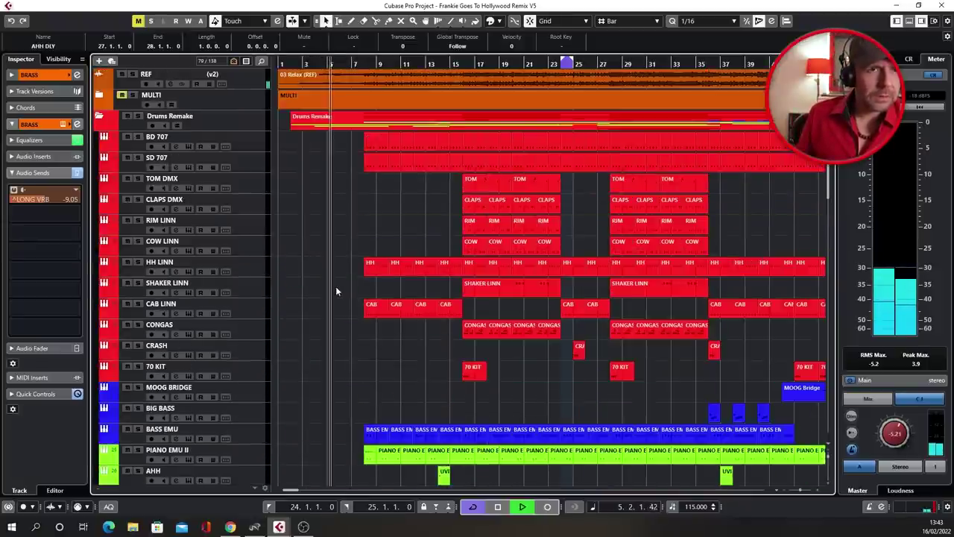
scroll(336, 286, "down", 10)
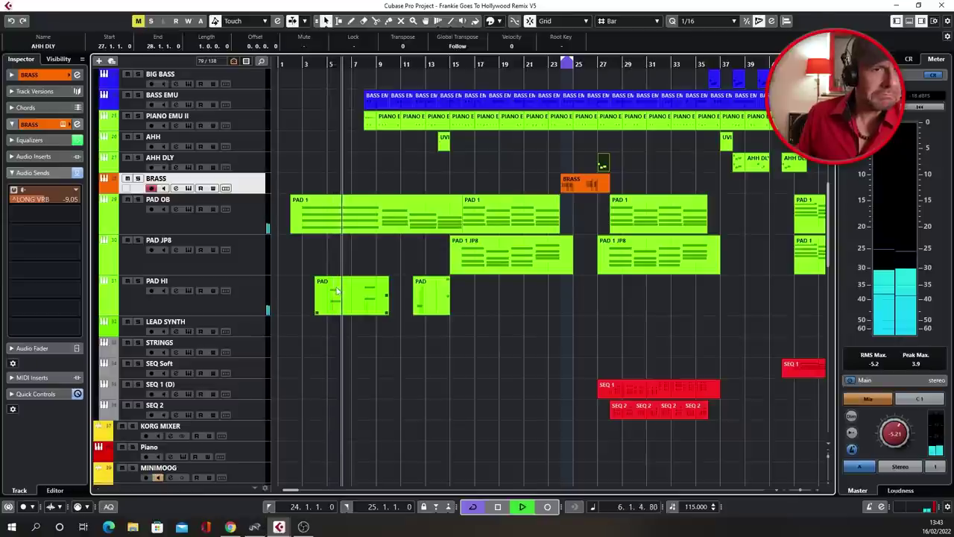
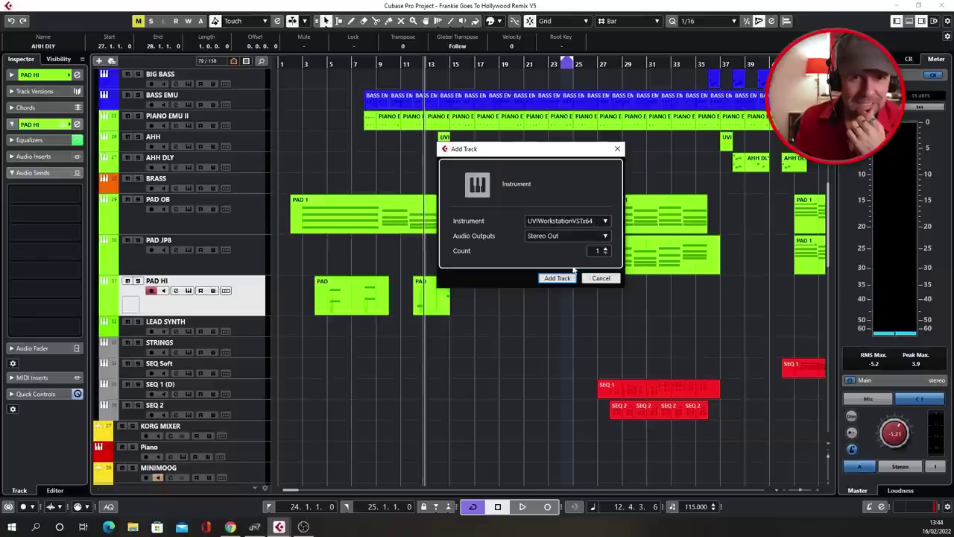
left_click(560, 276)
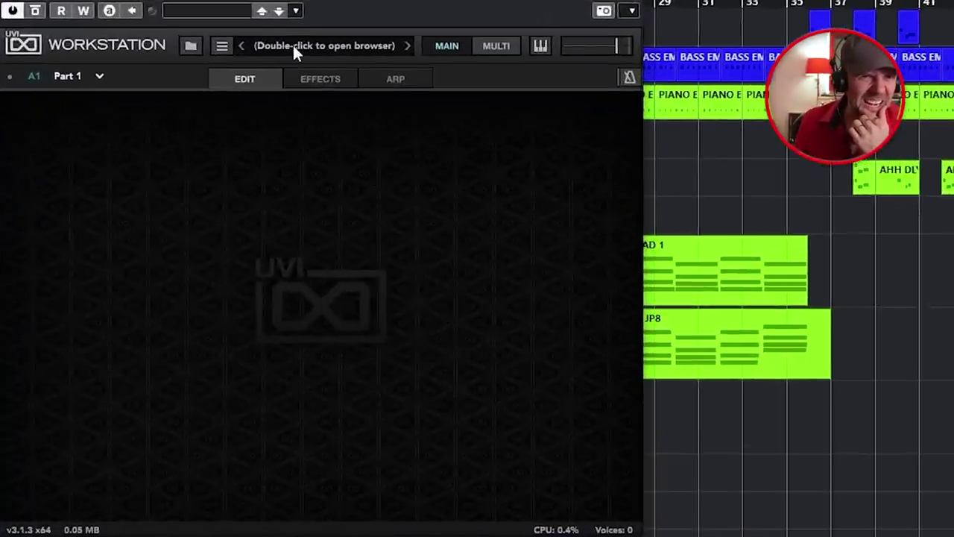
double_click(422, 89)
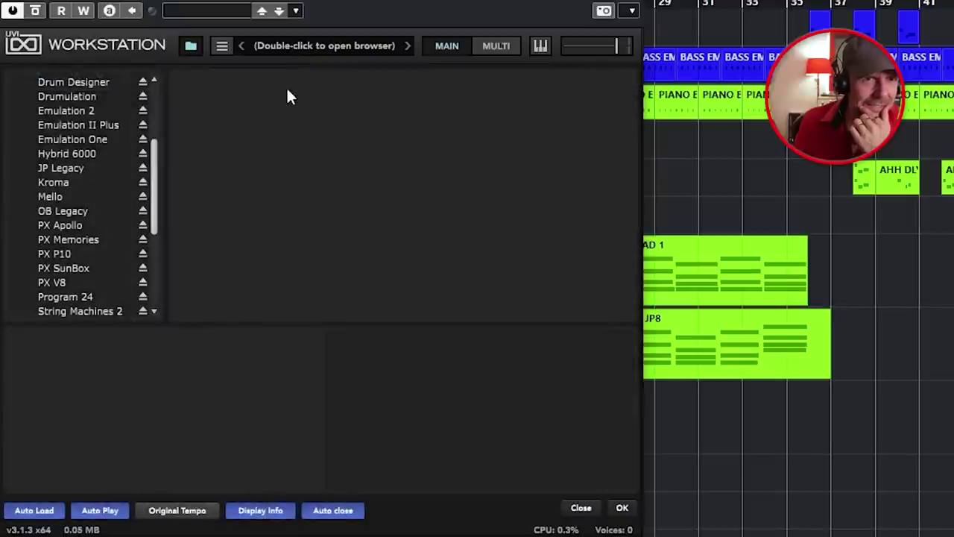
Step: Look through the soundbanks, including Digital Synsations and Emulation, and open FM Suite
scroll(91, 199, "up", 3)
left_click(79, 182)
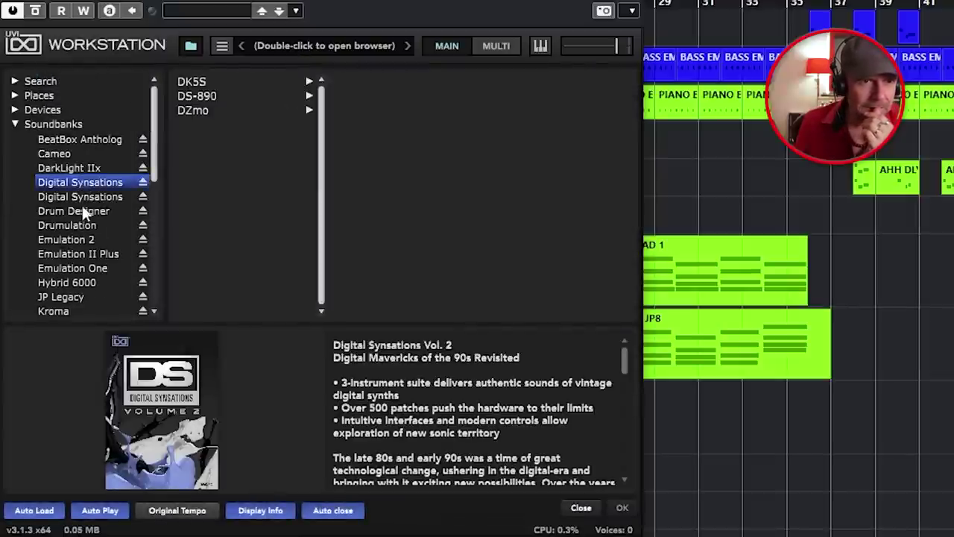
left_click(81, 196)
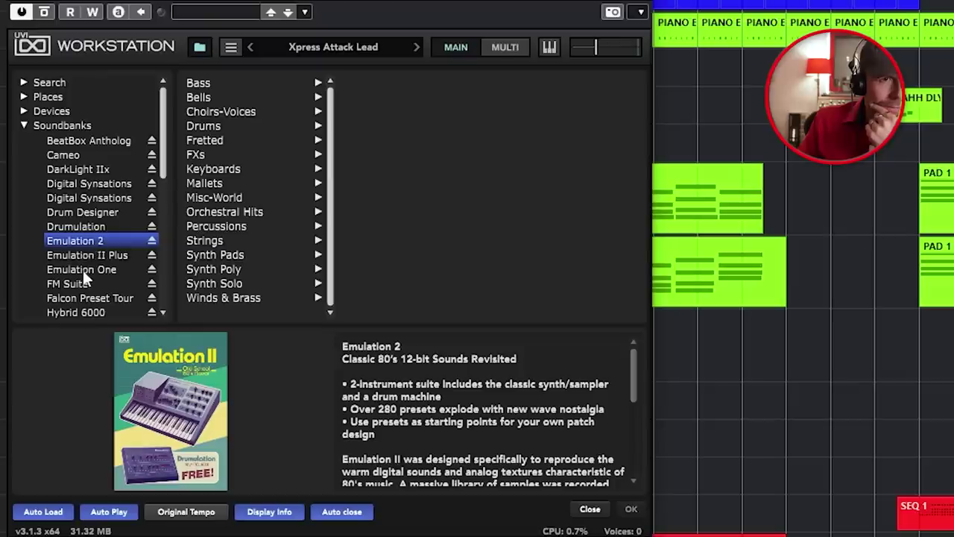
left_click(80, 272)
left_click(82, 283)
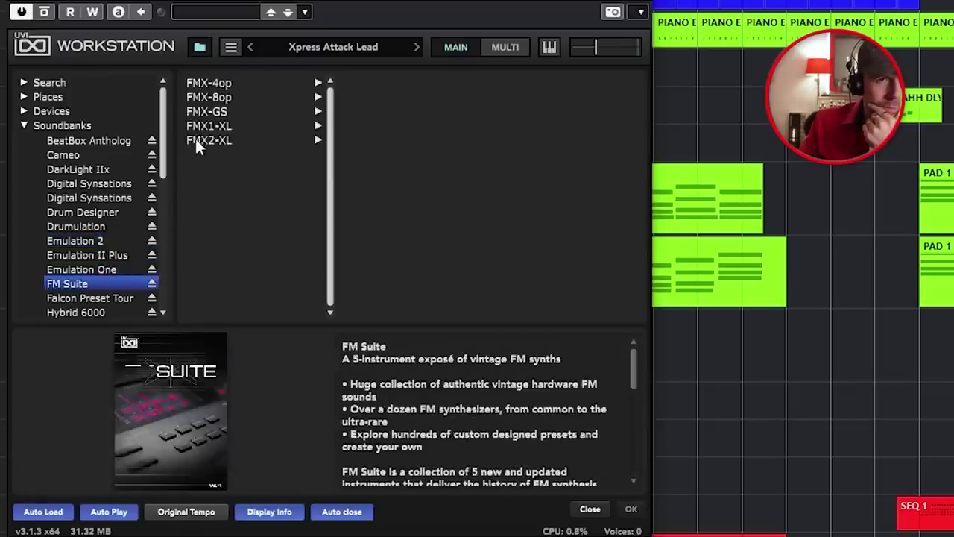
Step: Look through the FM Suite instruments, load the 80s Brass Lead preset from the FMX1-XL leads, and show its edit page
left_click(229, 85)
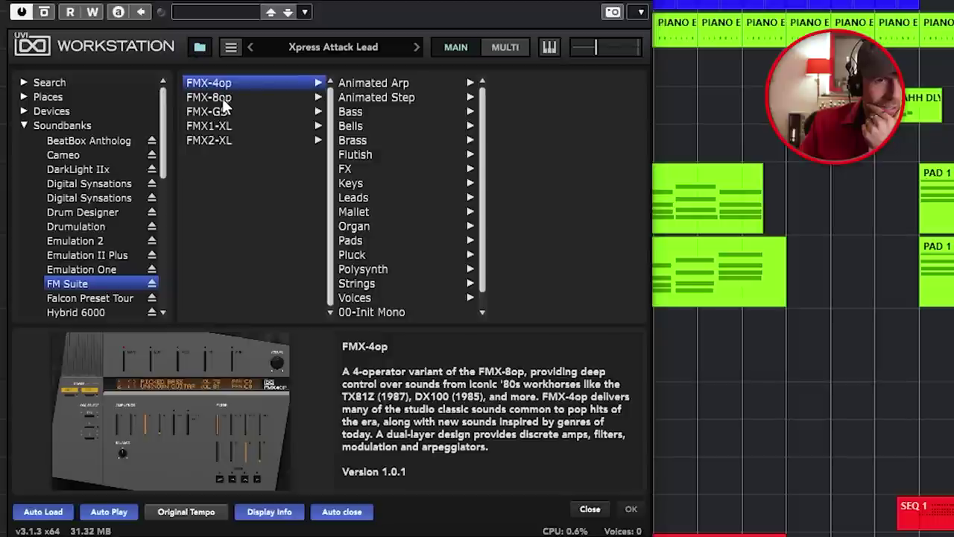
left_click(220, 100)
left_click(220, 111)
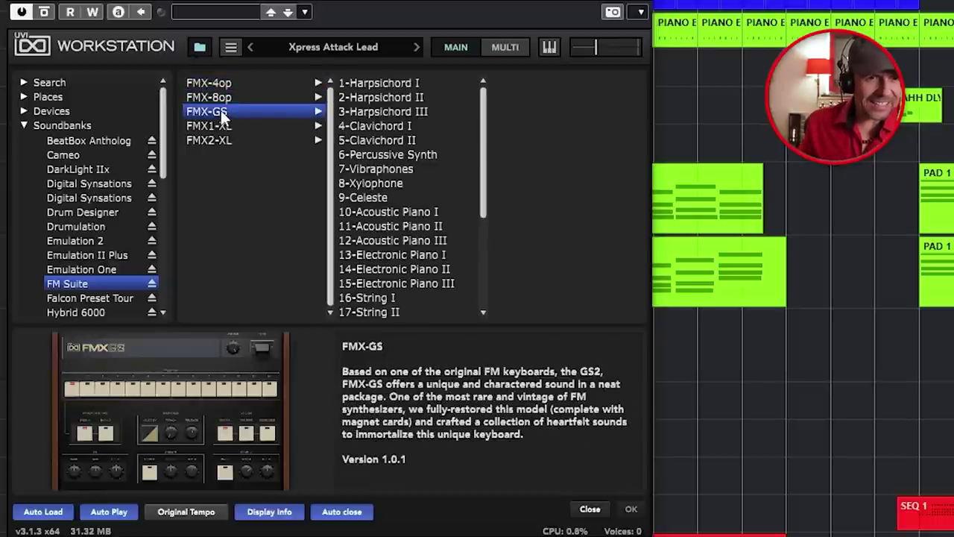
left_click(218, 125)
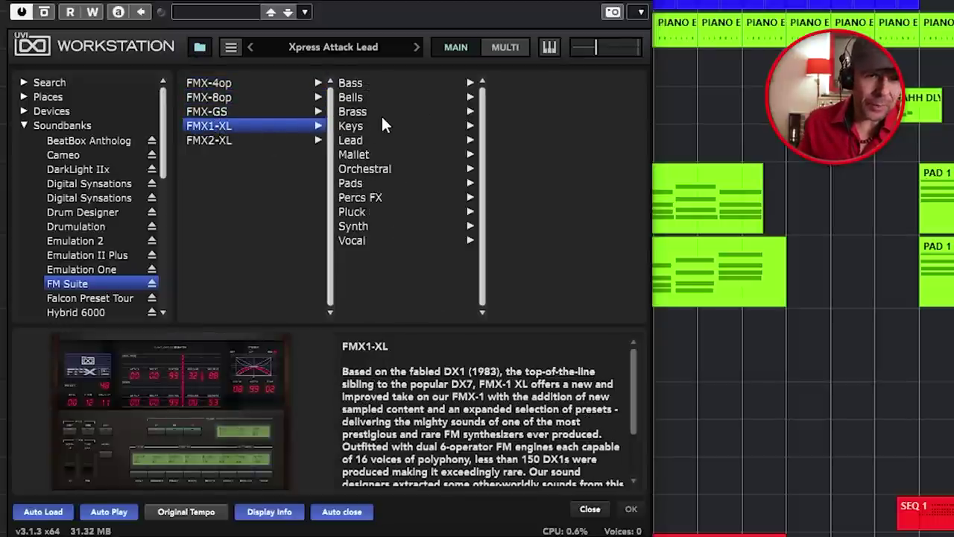
left_click(355, 140)
left_click(520, 83)
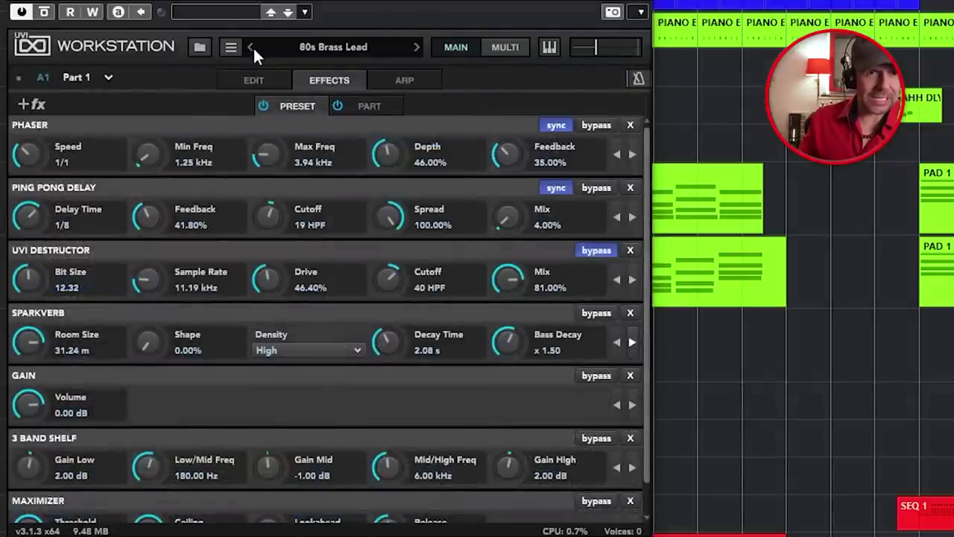
left_click(267, 79)
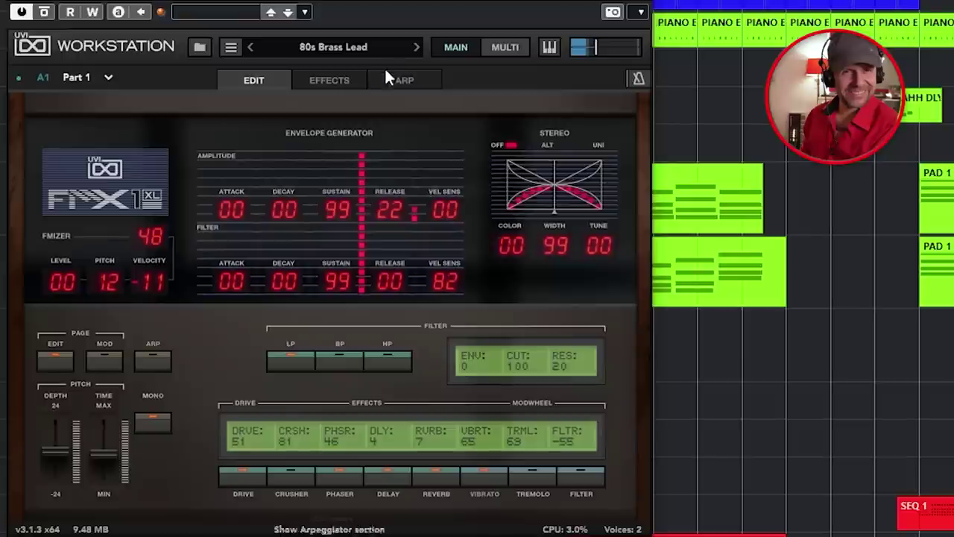
Step: Step through the FMX1-XL lead presets, auditioning them, and settle on Xpress Attack Lead
left_click(412, 48)
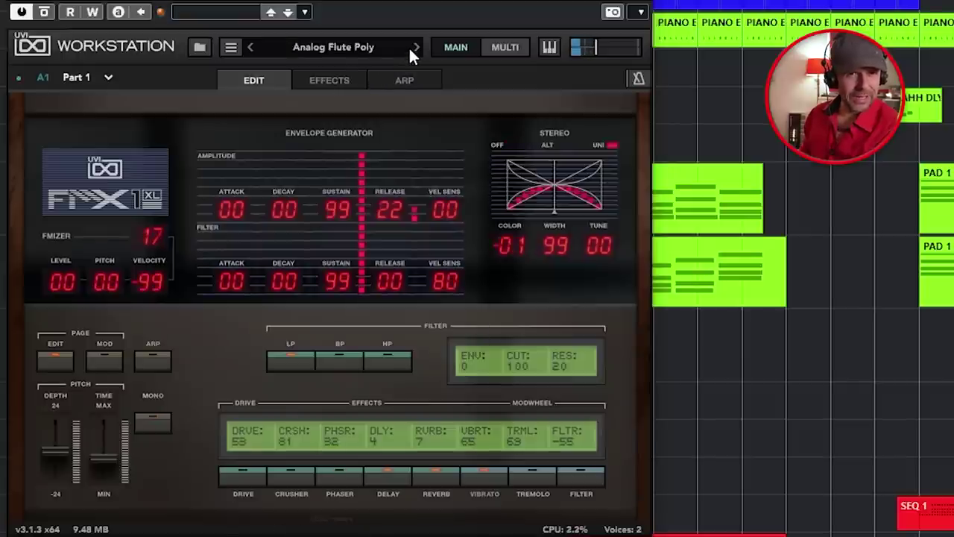
left_click(412, 48)
left_click(411, 47)
left_click(411, 48)
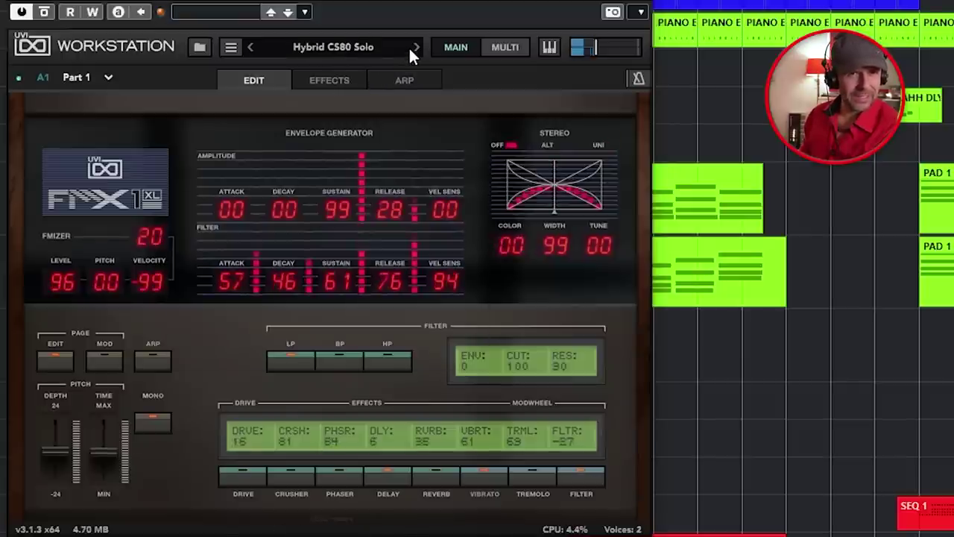
left_click(414, 47)
left_click(414, 47)
left_click(411, 48)
left_click(411, 47)
left_click(411, 48)
left_click(412, 48)
left_click(411, 48)
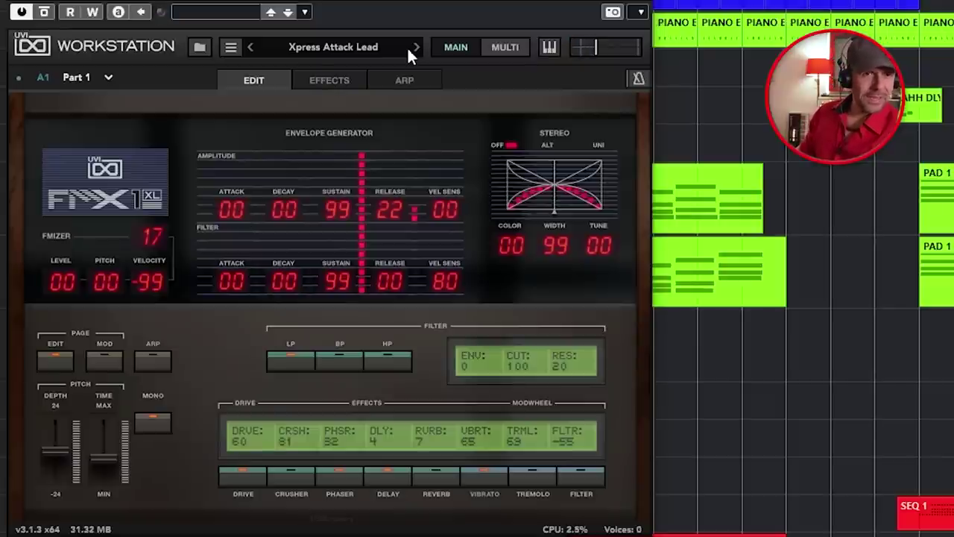
Step: Bypass the preset's Phaser and Ping Pong Delay, and set the 3 Band Shelf to -1.41 dB Gain Low and 149.18 Hz Low/Mid Freq
left_click(333, 79)
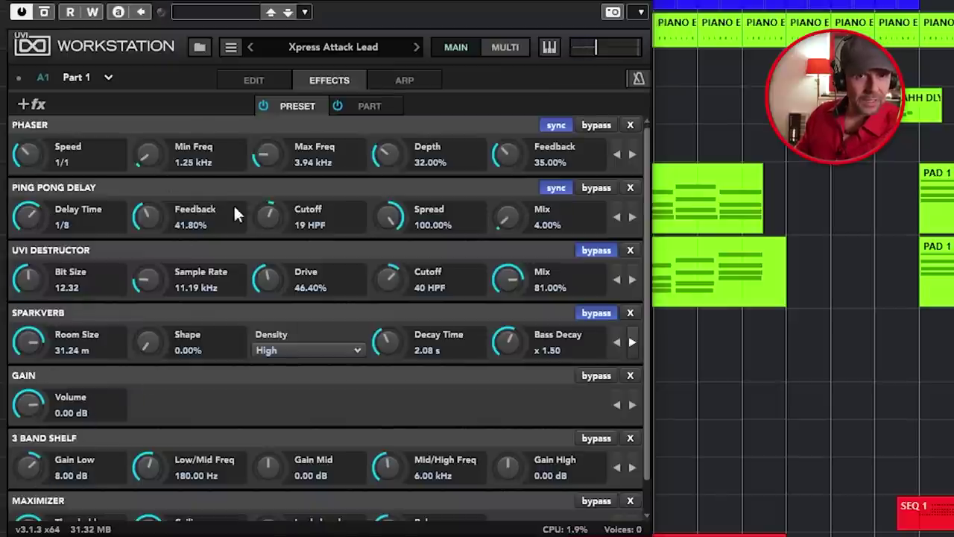
left_click(594, 125)
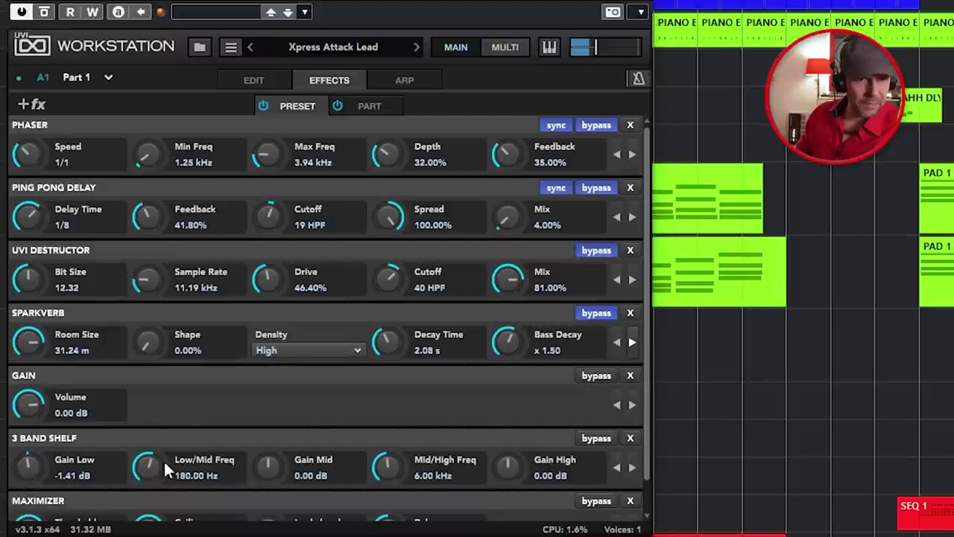
left_click_drag(139, 481, 142, 476)
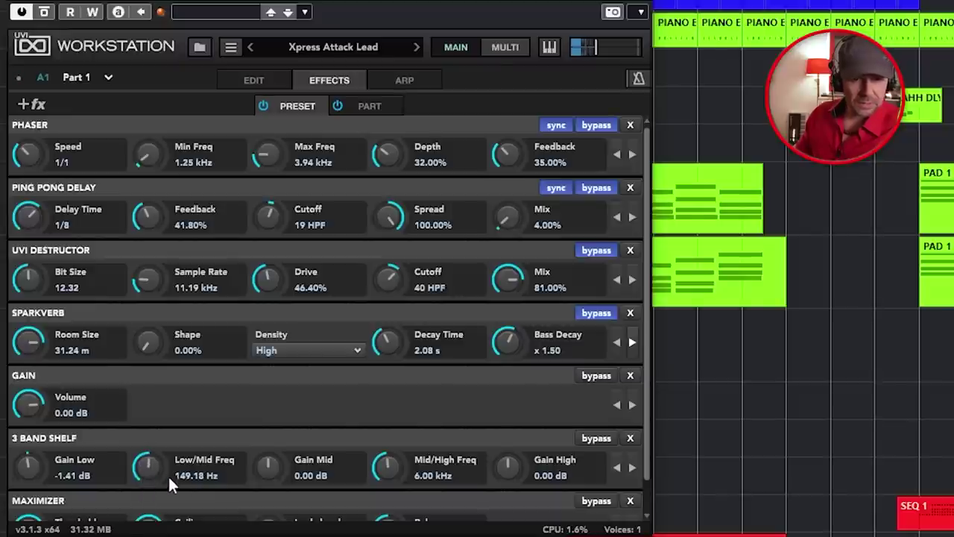
left_click(255, 80)
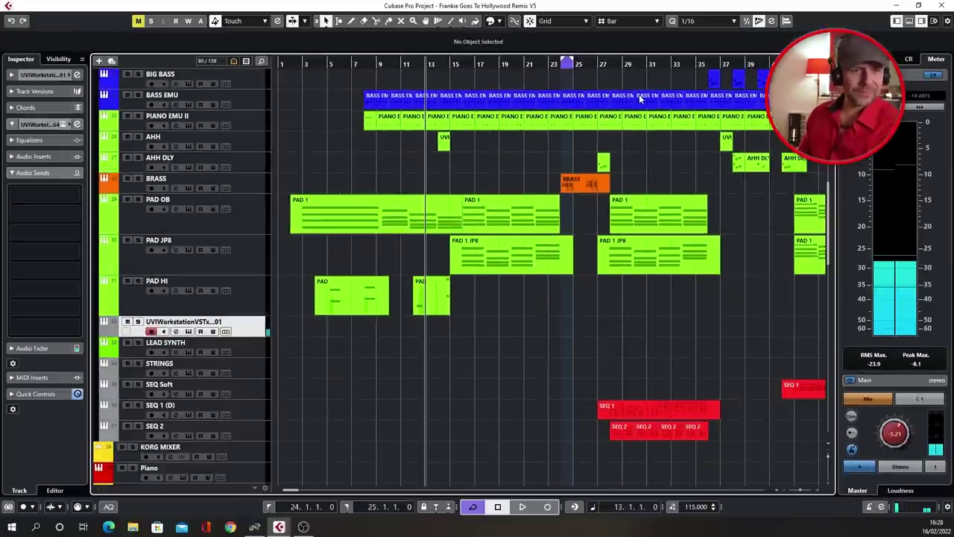
Step: Record a repeated single-note part on the new UVI track from bar 6, and quantize all its notes to 1/16
key("KP_Subtract")
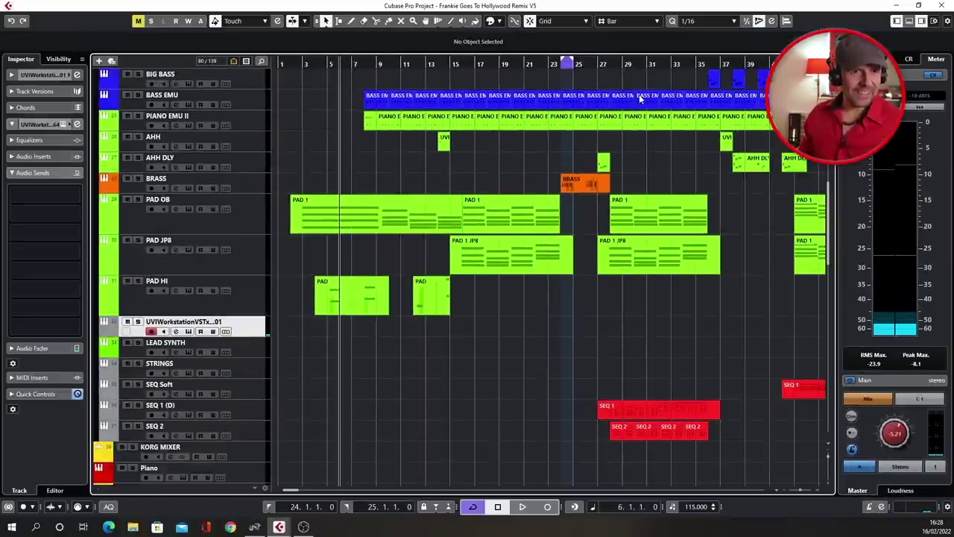
key("KP_Multiply")
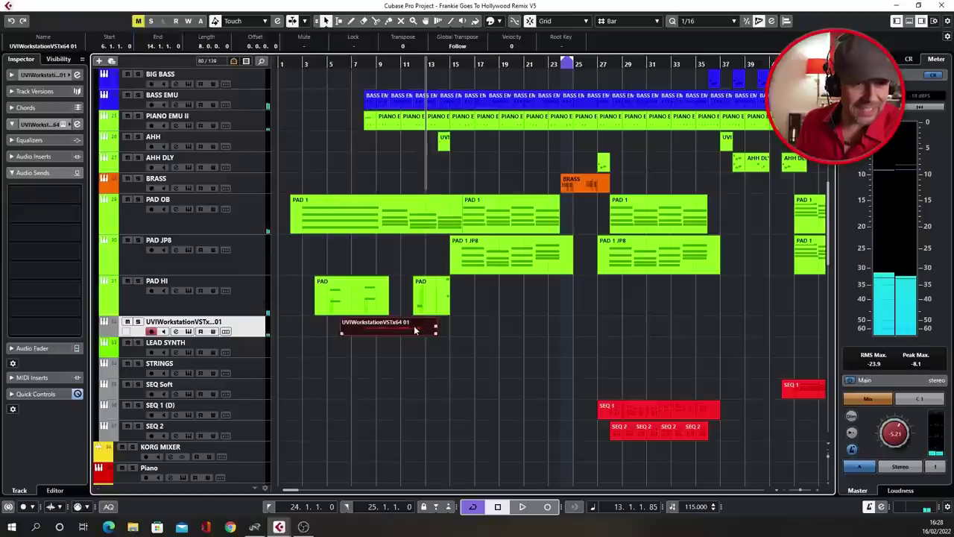
double_click(416, 330)
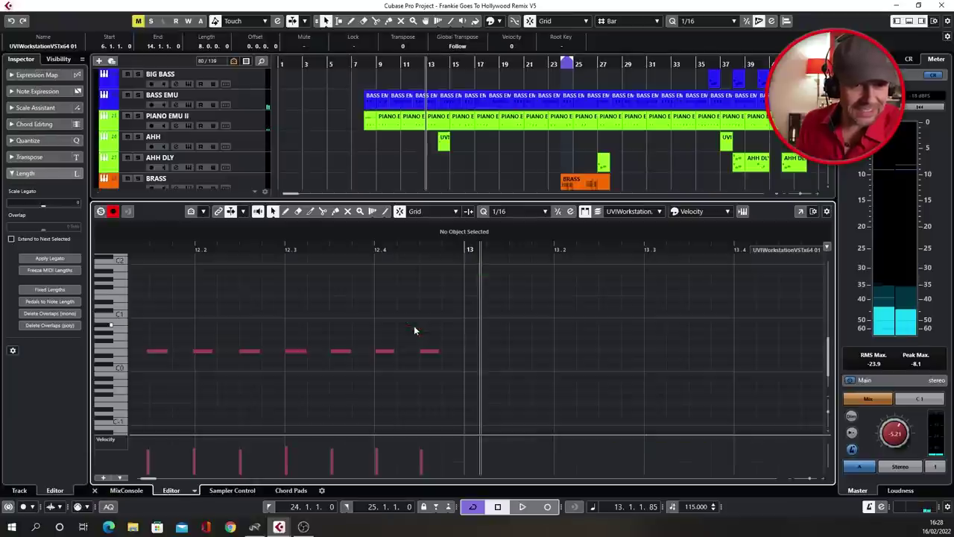
key("ctrl+a")
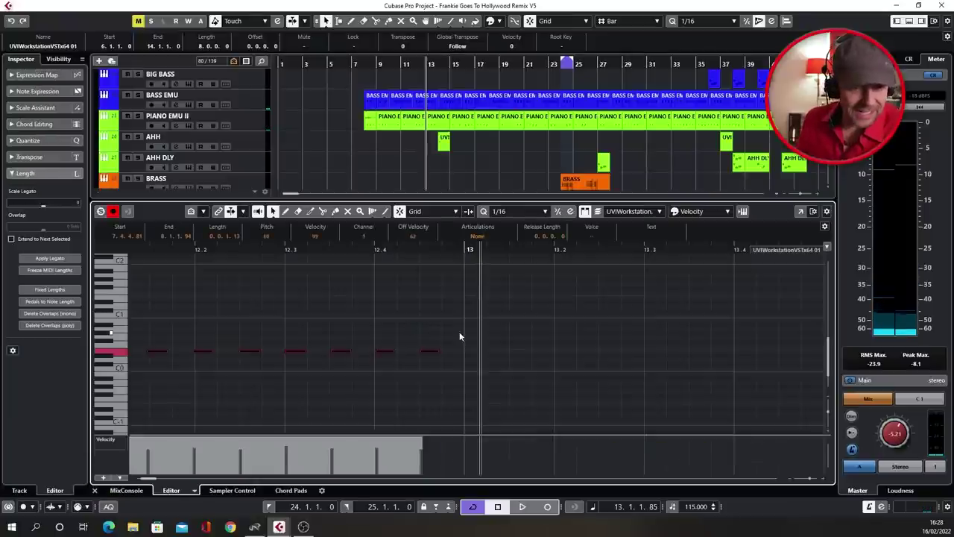
key("q")
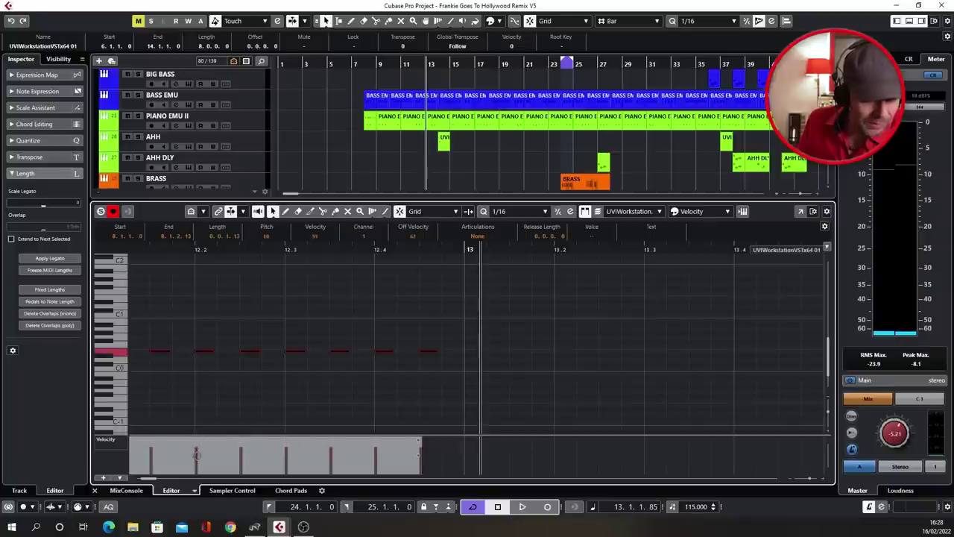
key("g")
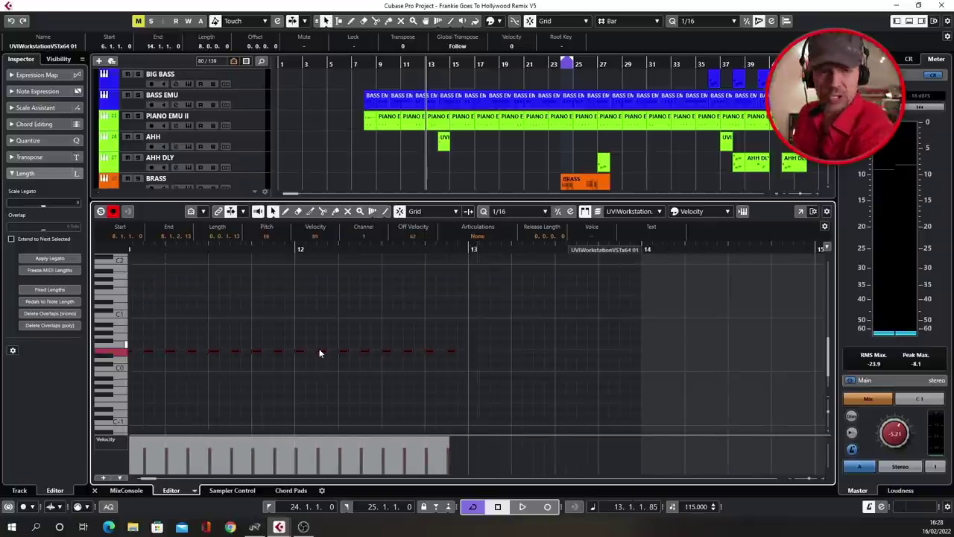
Step: Cut the recorded UVI part down to a single one-bar part running from bar 8 to bar 9
key("Return")
key("alt+x")
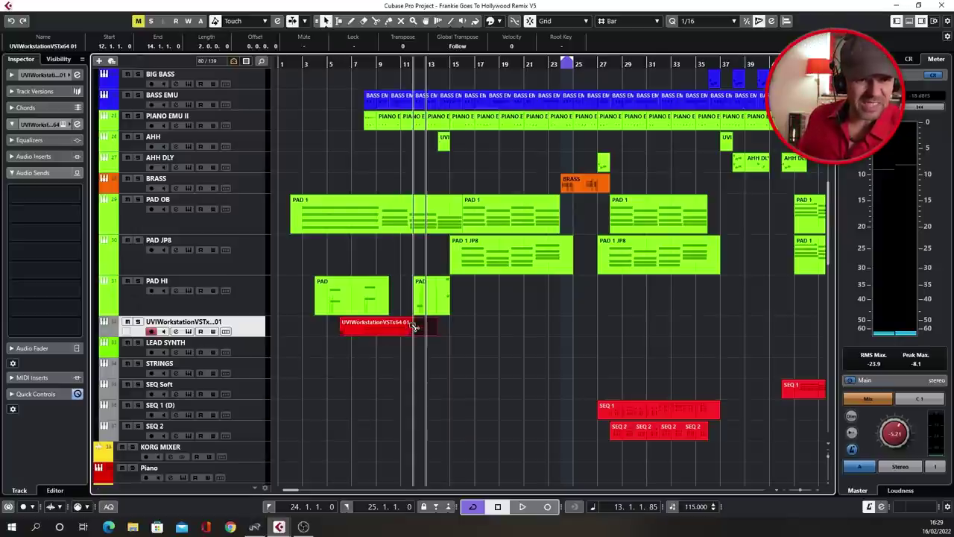
left_click_drag(432, 333, 362, 329)
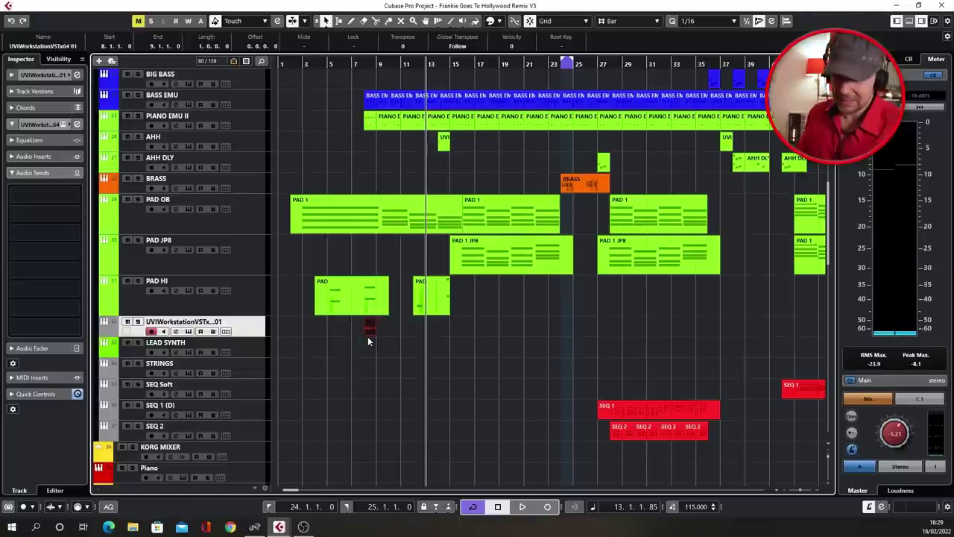
Step: Duplicate the one-bar UVI part ten times in a row so the pattern runs from bar 8 to bar 19
key("ctrl+d")
key("ctrl+d")
key("ctrl+d")
key("ctrl+d")
key("ctrl+d")
key("ctrl+d")
key("ctrl+d")
key("ctrl+d")
key("ctrl+d")
key("ctrl+d")
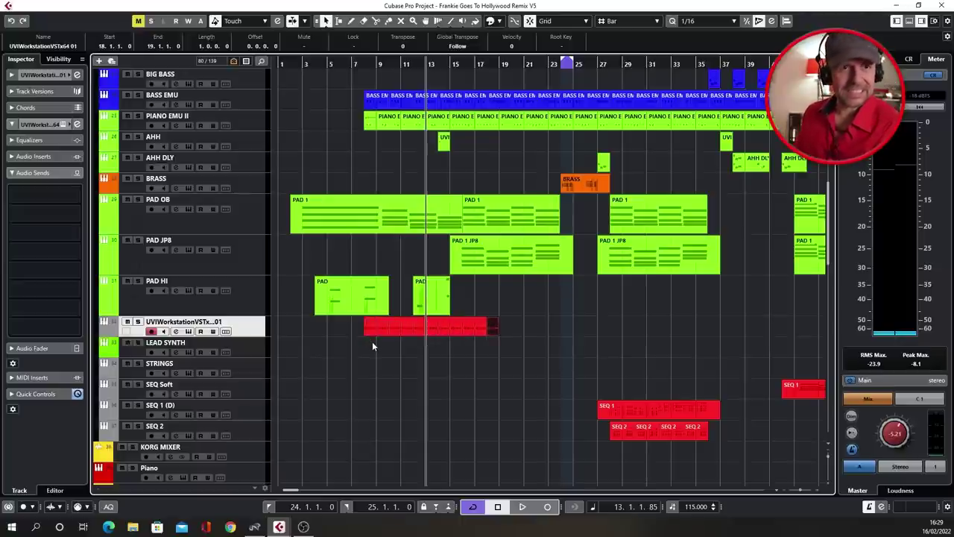
Step: Play the arrangement from bar 8 to hear the repeated UVI pattern against the other tracks
left_click(363, 64)
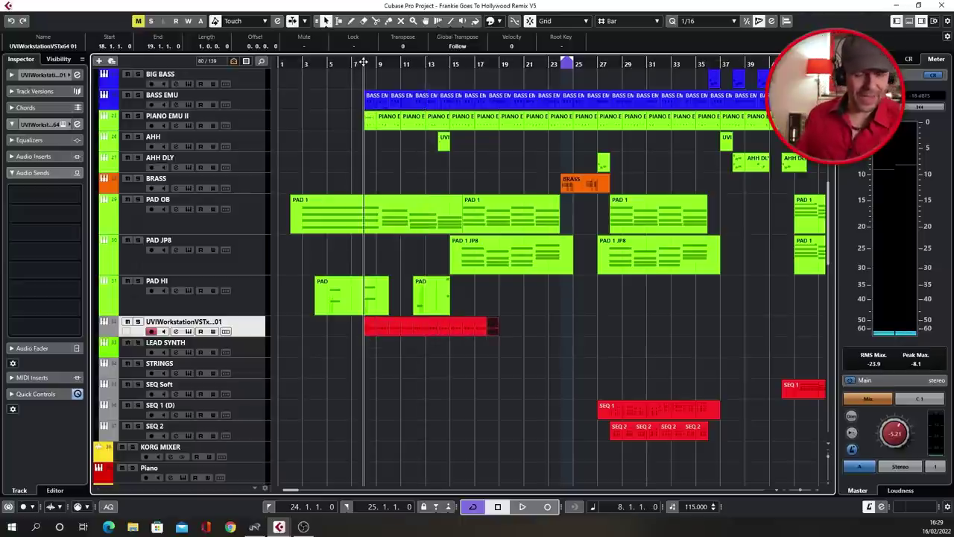
key("space")
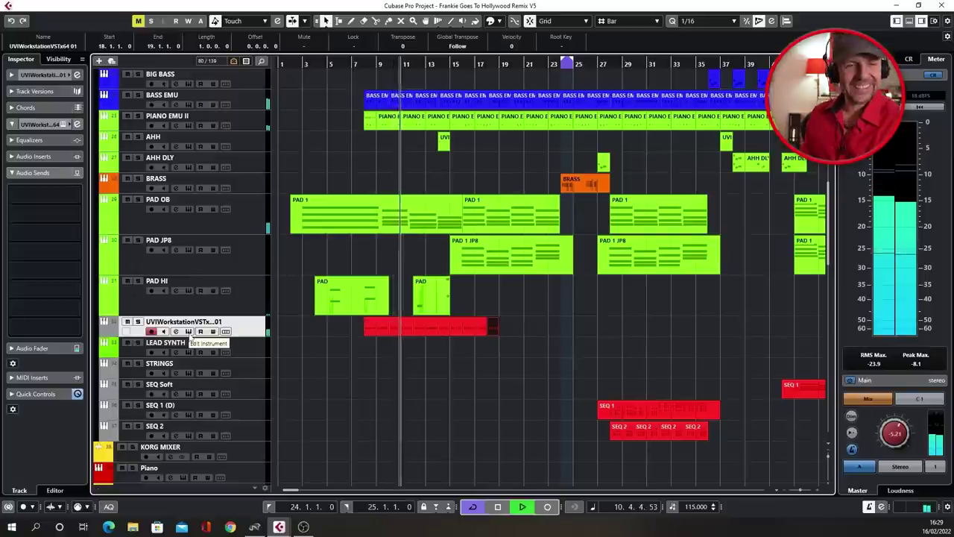
key("space")
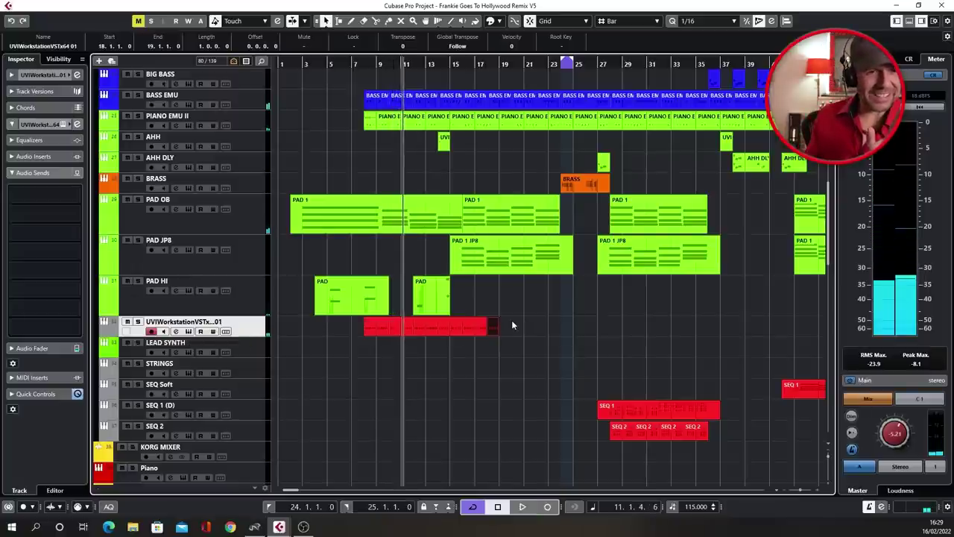
Step: Glue the repeated one-bar UVI parts into a single part running from bar 8 to bar 19
double_click(369, 326)
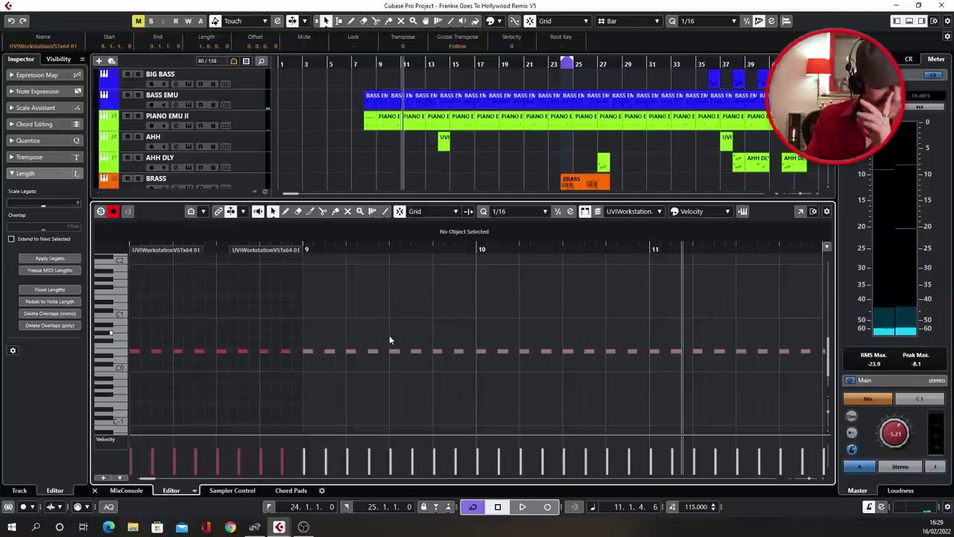
key("ctrl+a")
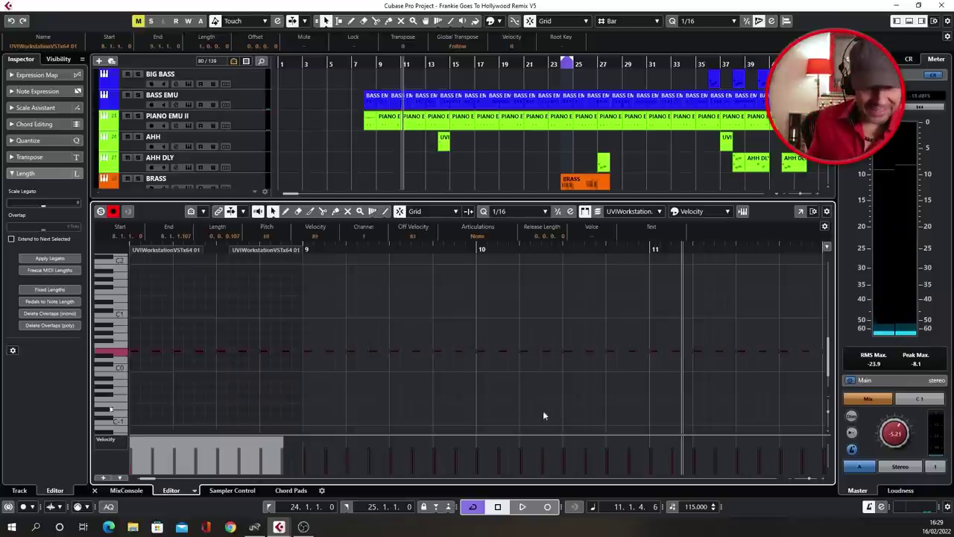
key("ctrl+e")
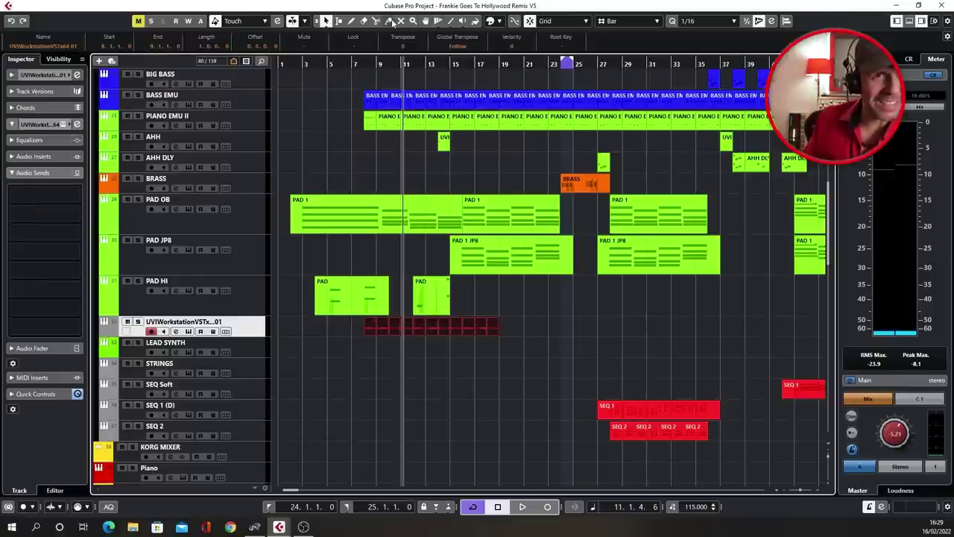
left_click(373, 145)
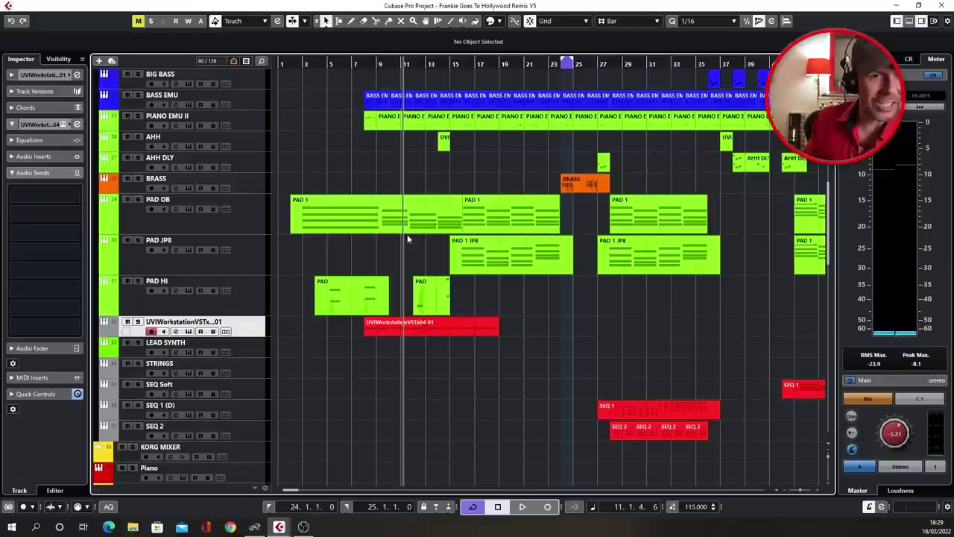
Step: Raise the velocities of all notes in the glued UVI part, bringing the first note to 116
double_click(430, 326)
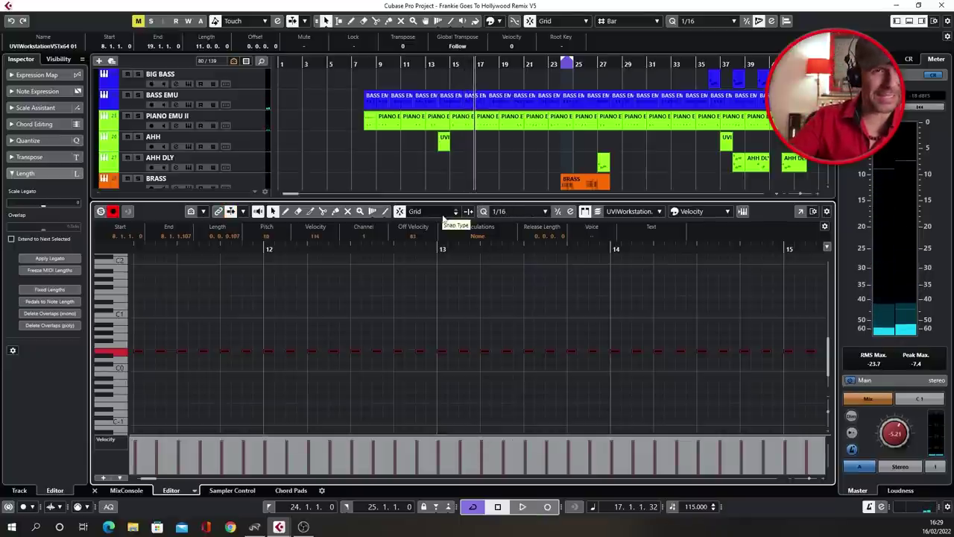
key("ctrl+e")
Step: In the UVI patch's effects, set the 3 Band Shelf to Gain Low -13.31 dB and Gain High 15.74 dB, and lower the output to about -26.4 dB
left_click(399, 68)
left_click(225, 331)
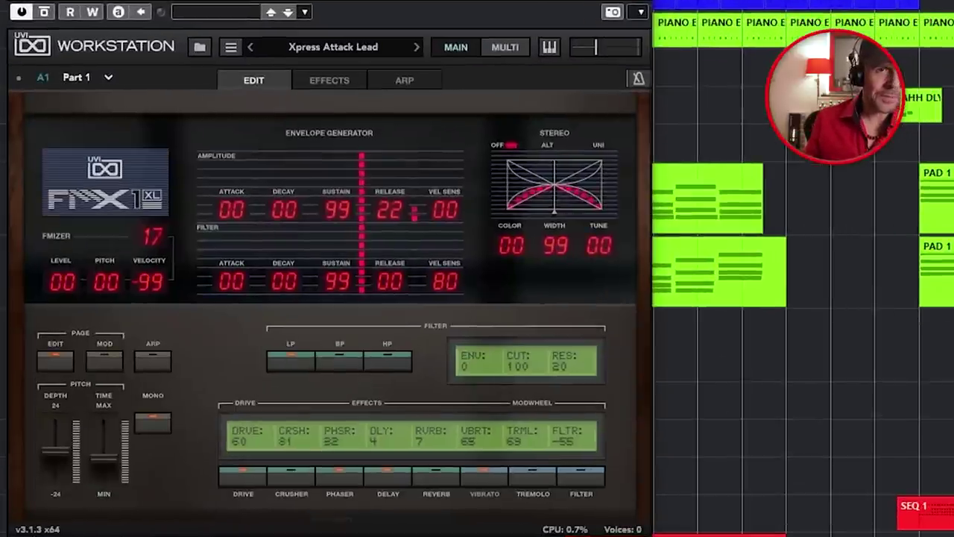
left_click(329, 87)
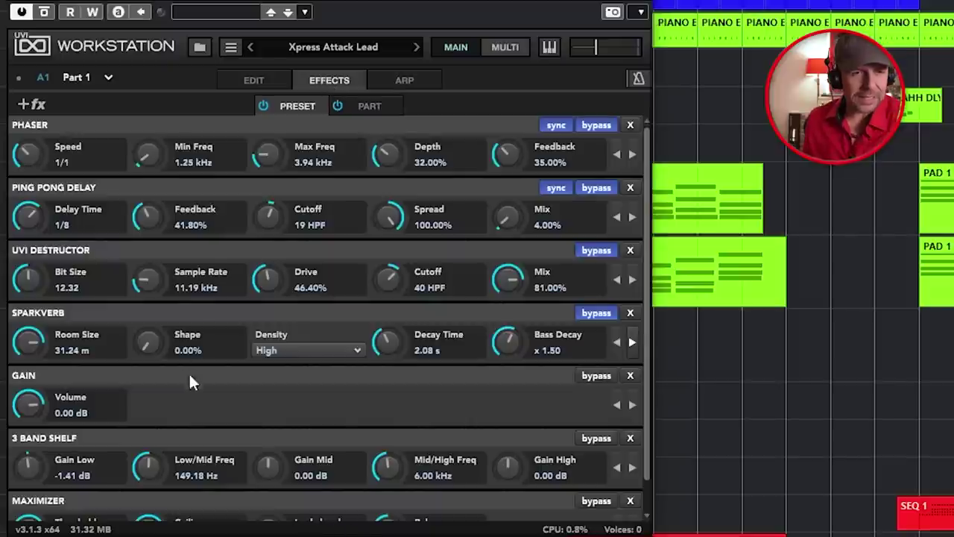
scroll(179, 414, "down", 1)
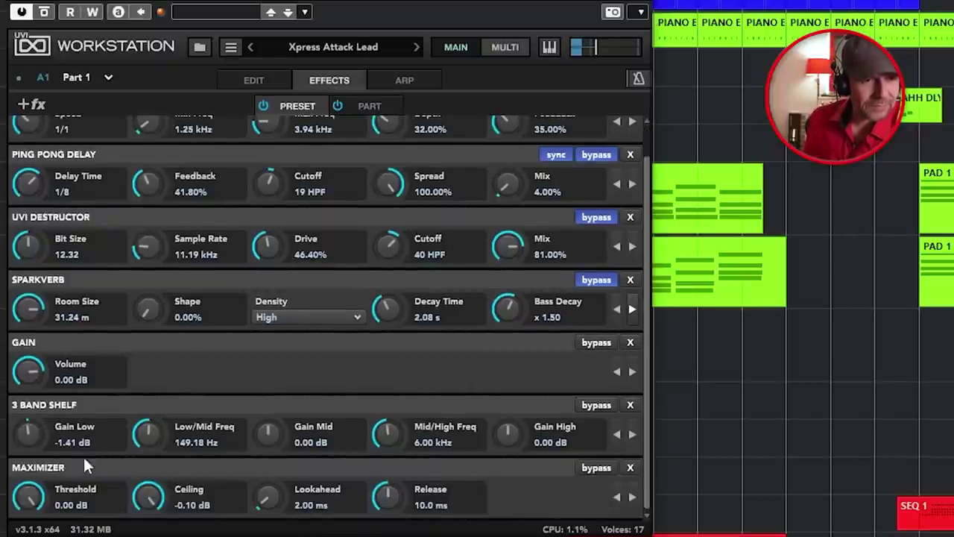
left_click_drag(27, 436, 21, 519)
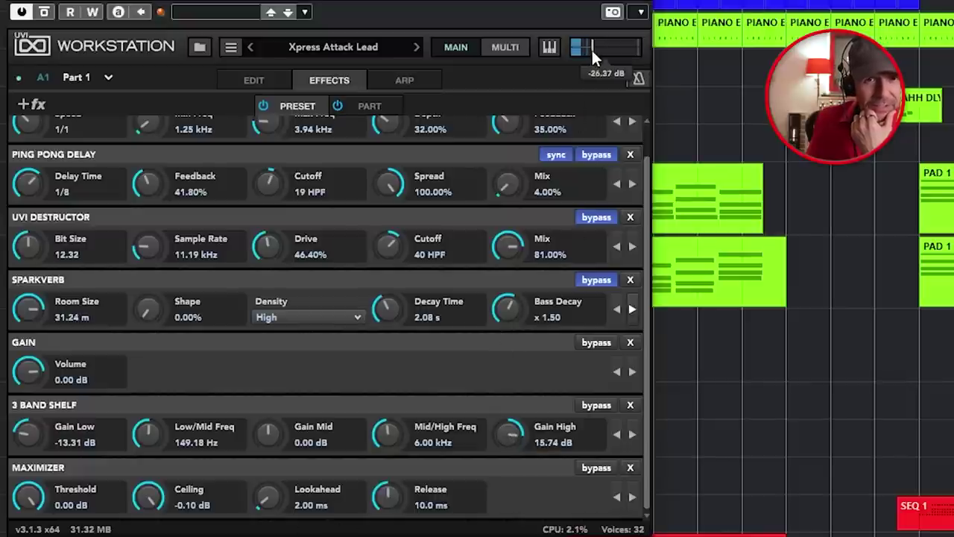
left_click(630, 6)
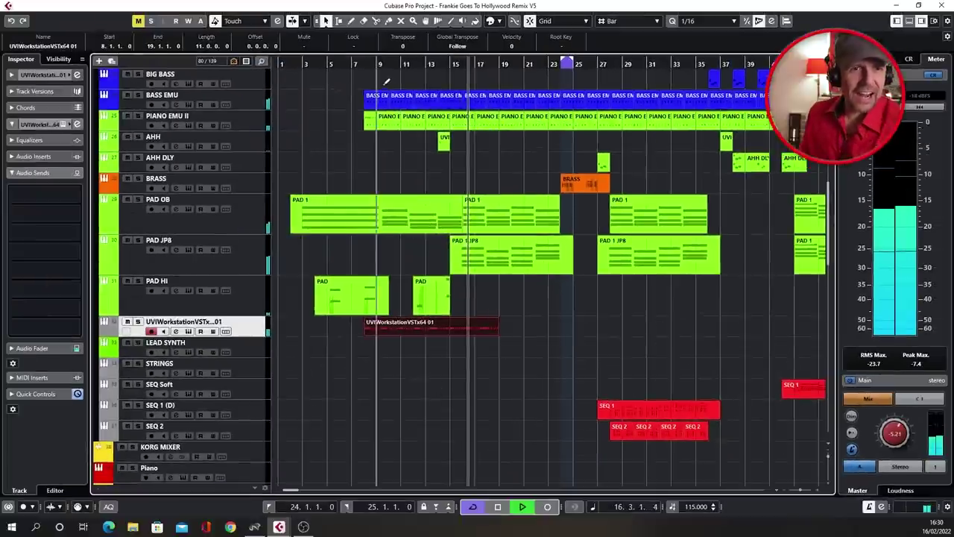
Step: Play the arrangement again from bar 8 to hear the re-equalized UVI sequence in the mix
key("space")
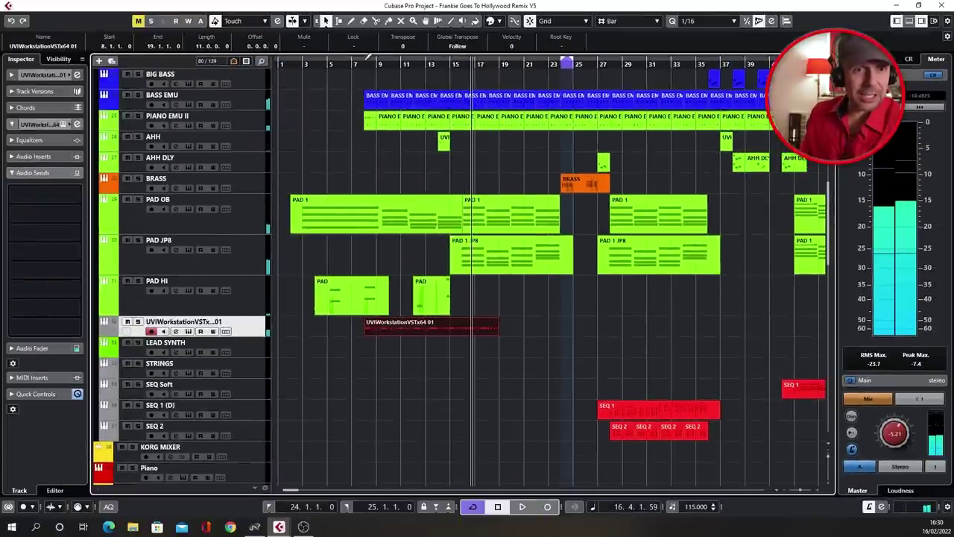
left_click(365, 64)
key("space")
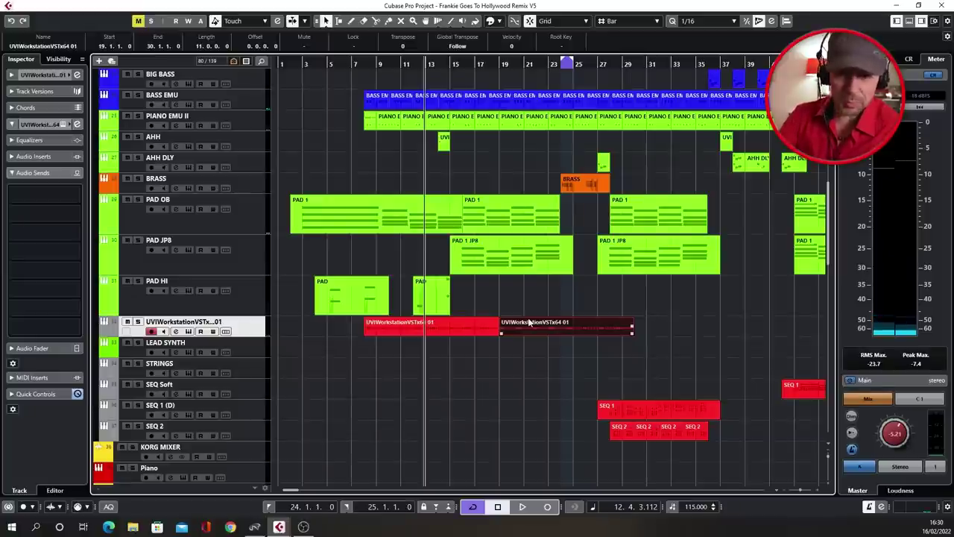
Step: Keep duplicating the 11-bar UVI part end to end until the pattern reaches bar 118
key("g")
key("g")
key("g")
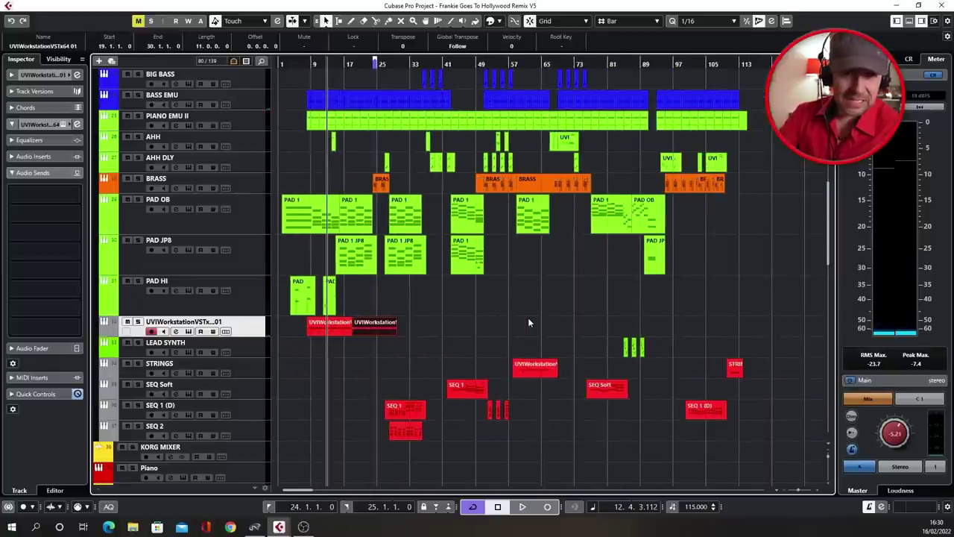
key("ctrl+d")
key("ctrl+d")
key("ctrl+d")
key("ctrl+d")
key("ctrl+d")
key("ctrl+d")
key("ctrl+d")
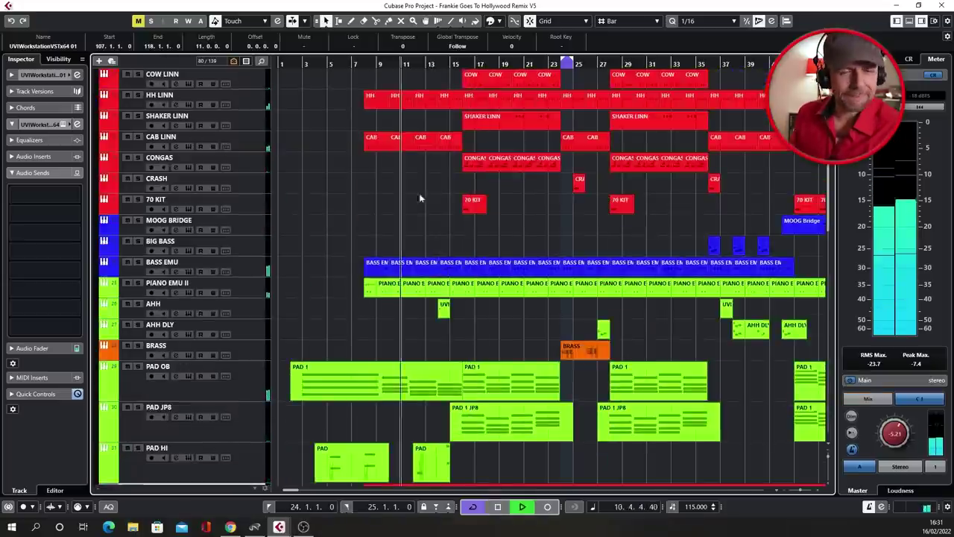
Step: Colour the UVI sequence track and its parts light green, and rename the track FM SEQ
scroll(419, 195, "down", 4)
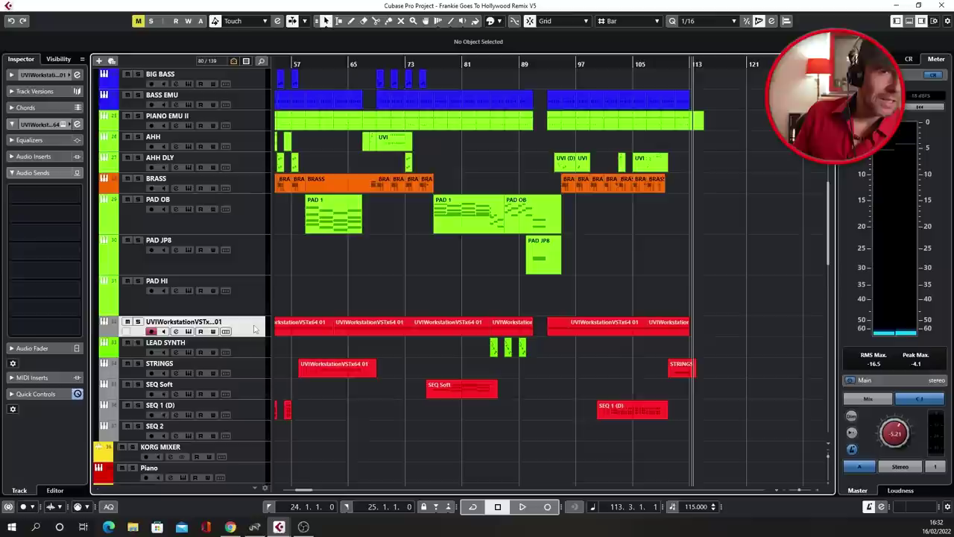
left_click(500, 23)
left_click(496, 65)
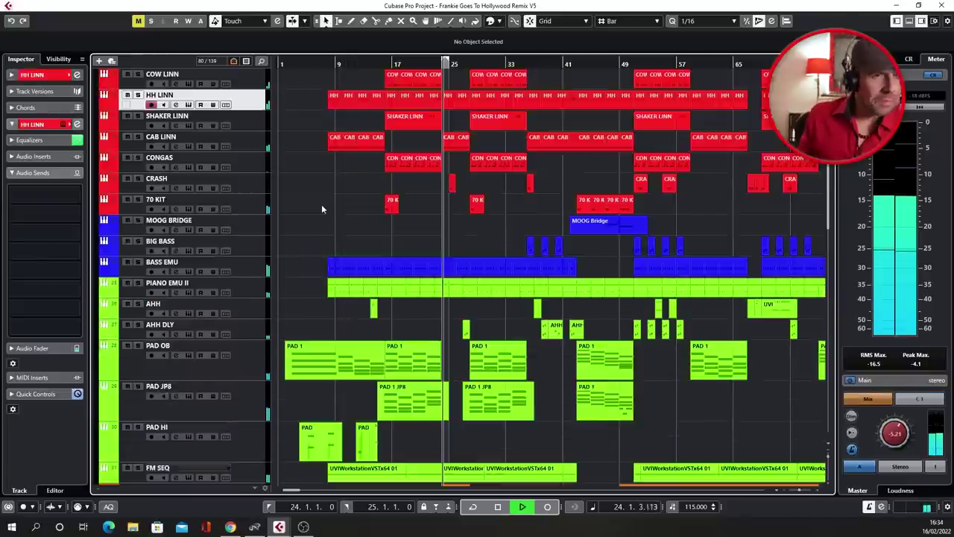
Step: Show the audio fader for the selected track and check the BASS EMU and PAD JP8 levels during playback from bar 24
scroll(321, 205, "down", 3)
left_click(259, 190)
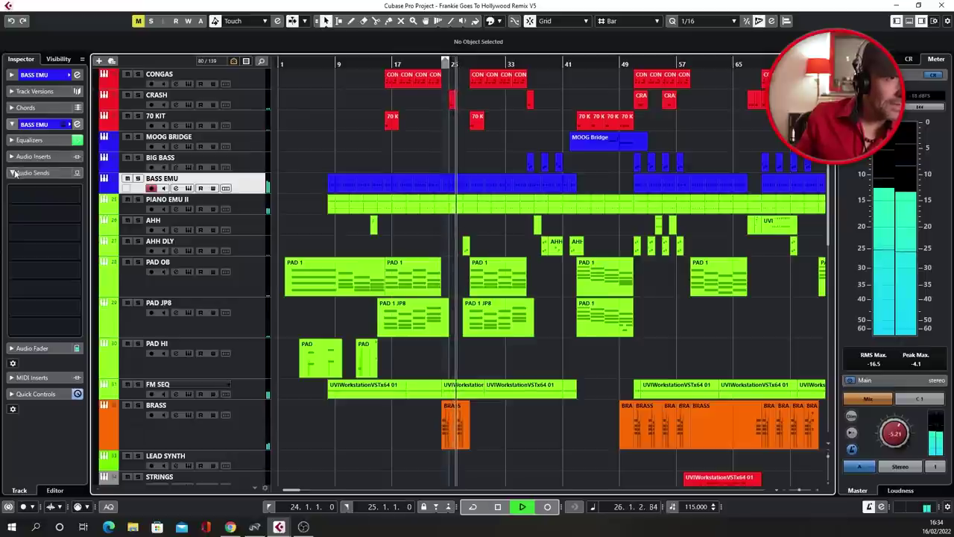
left_click(38, 347)
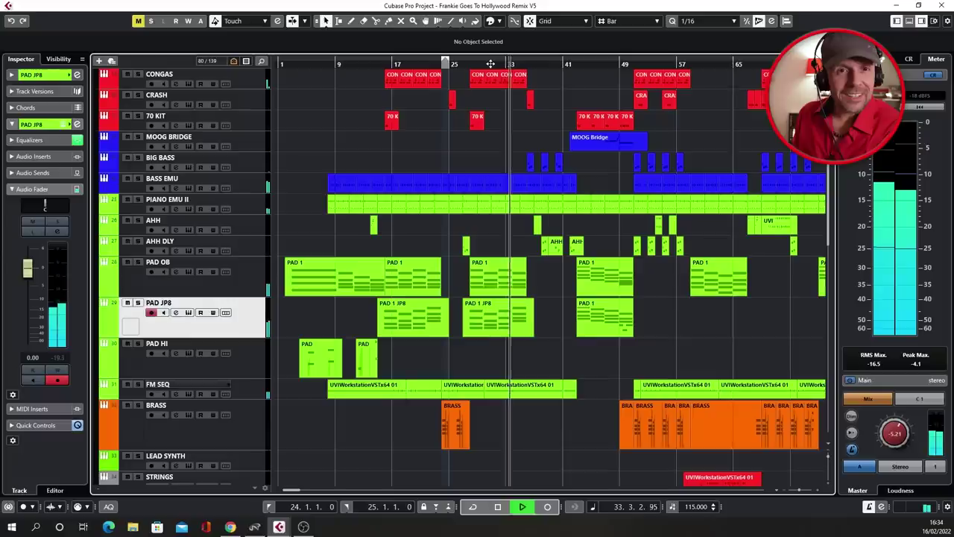
key("space")
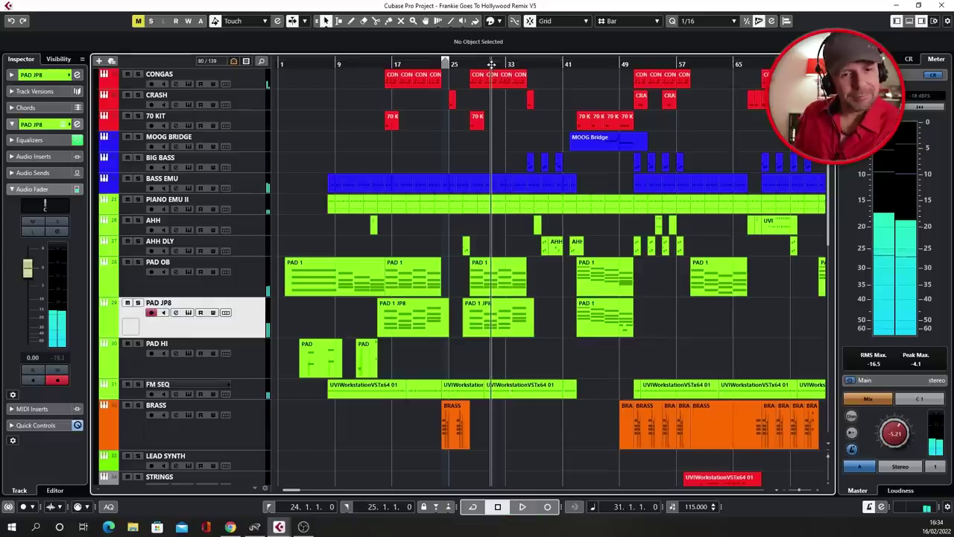
Step: Solo the SEQ 1 (D) track, play it from bar 31, and lower its volume to -0.55 dB
scroll(532, 239, "down", 5)
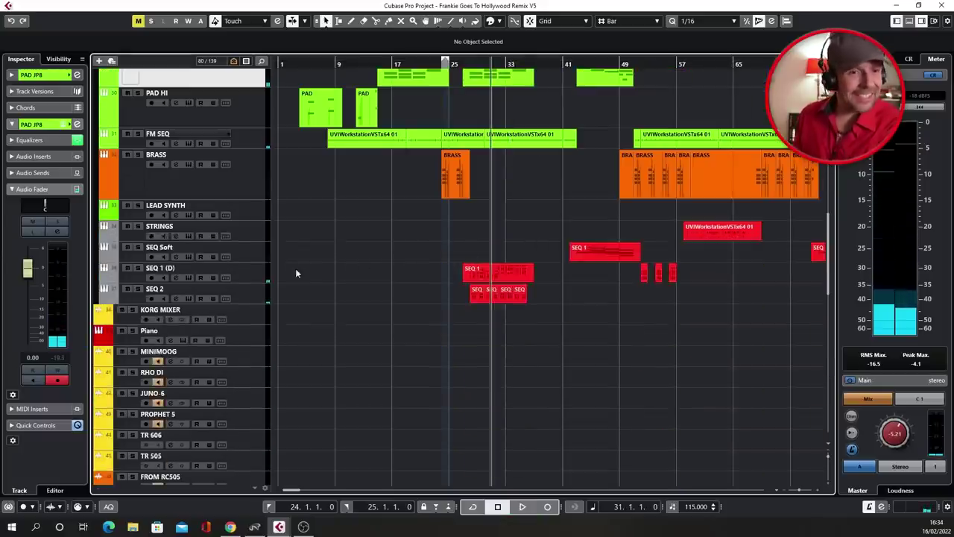
left_click(137, 267)
key("space")
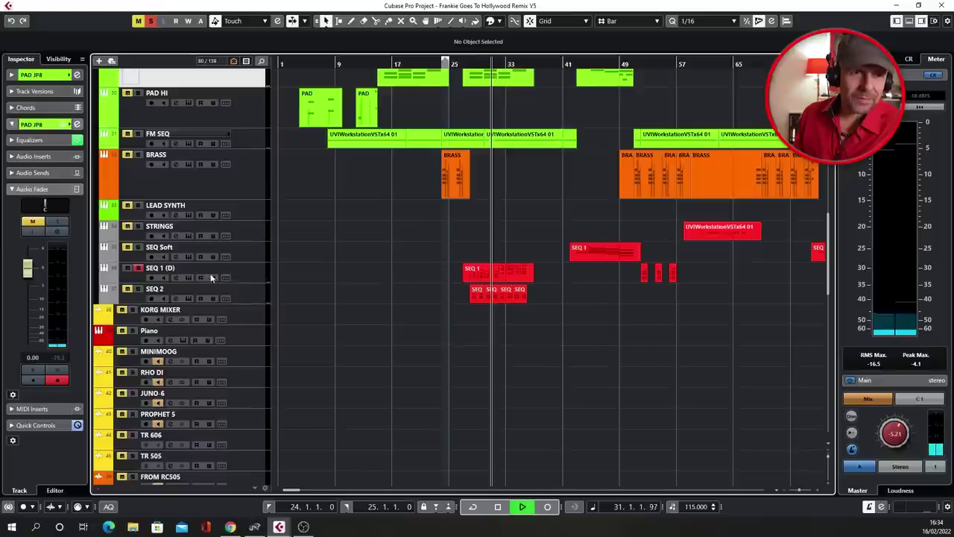
left_click(246, 277)
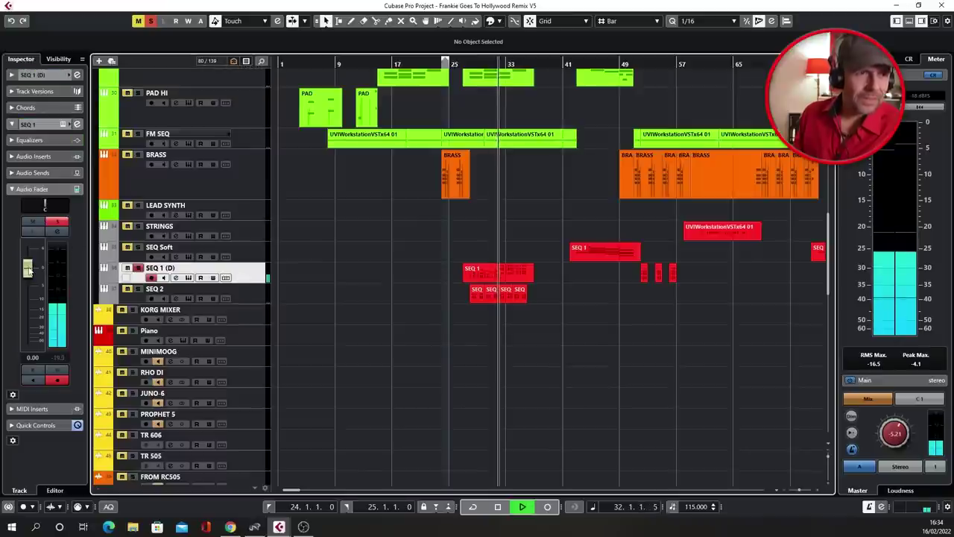
left_click_drag(28, 270, 28, 276)
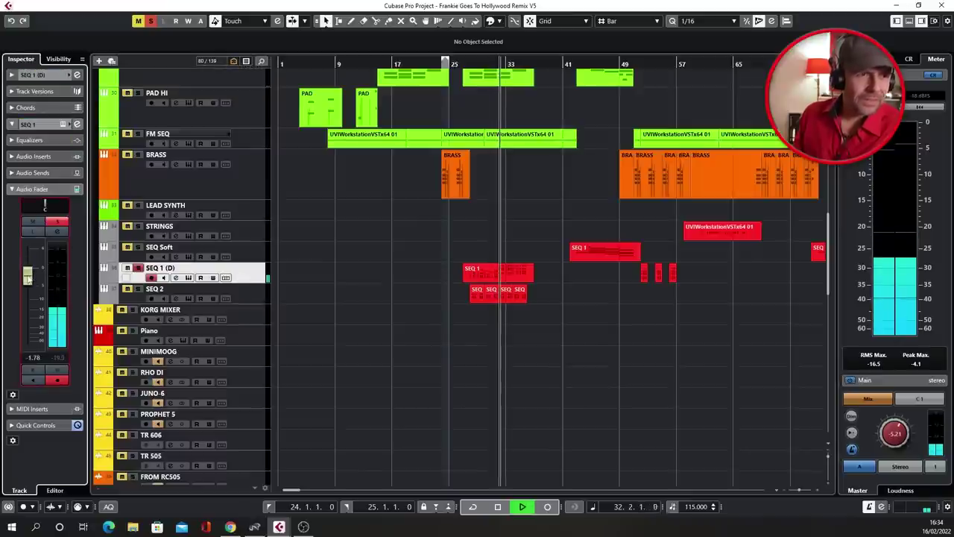
Step: Apply a low-cut filter at about 107 Hz to the SEQ 1 (D) channel, then unsolo it and hear it in the mix
left_click(56, 235)
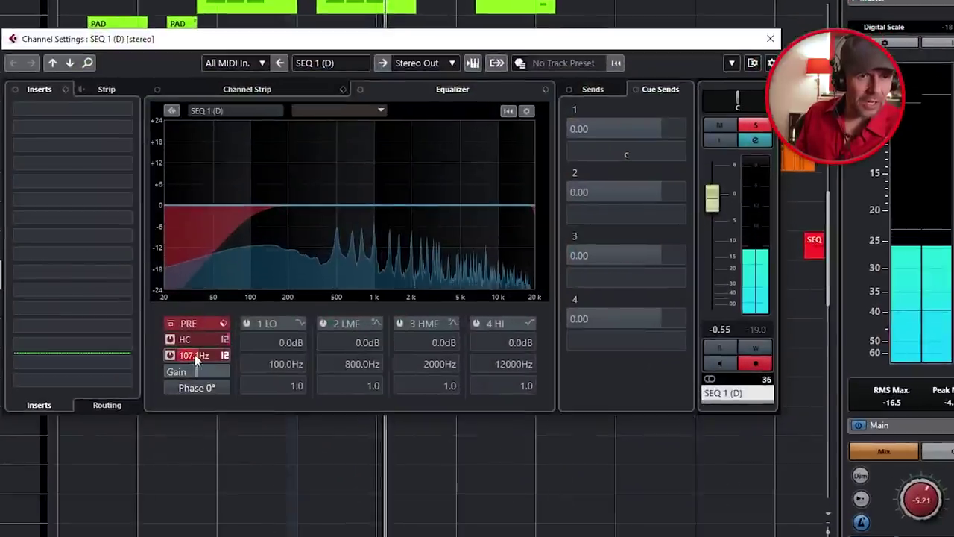
mouse_move(194, 357)
left_mouse_down()
mouse_move(194, 320)
mouse_move(194, 346)
left_mouse_up()
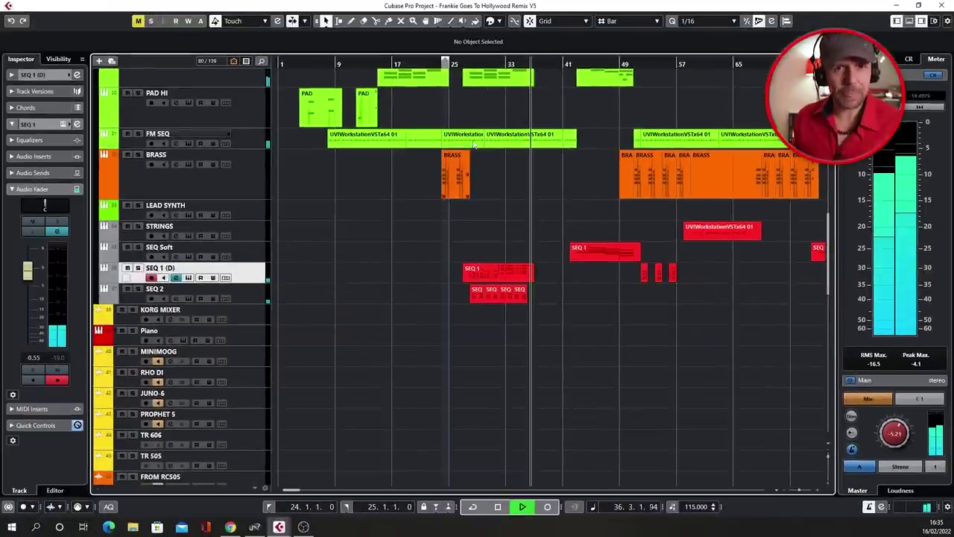
key("space")
Step: Play the section starting at bar 36 repeatedly to hear how the BIG BASS part enters
scroll(542, 110, "up", 5)
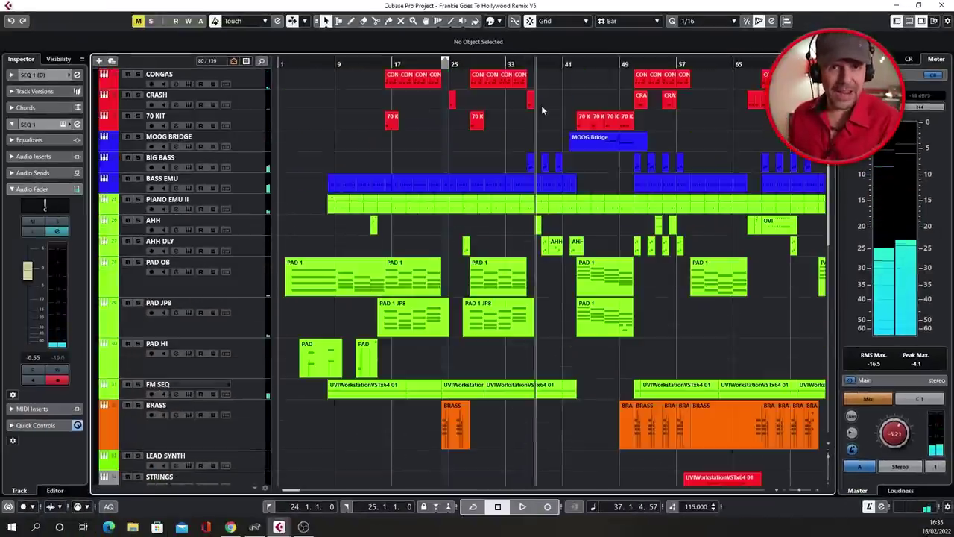
left_click(527, 64)
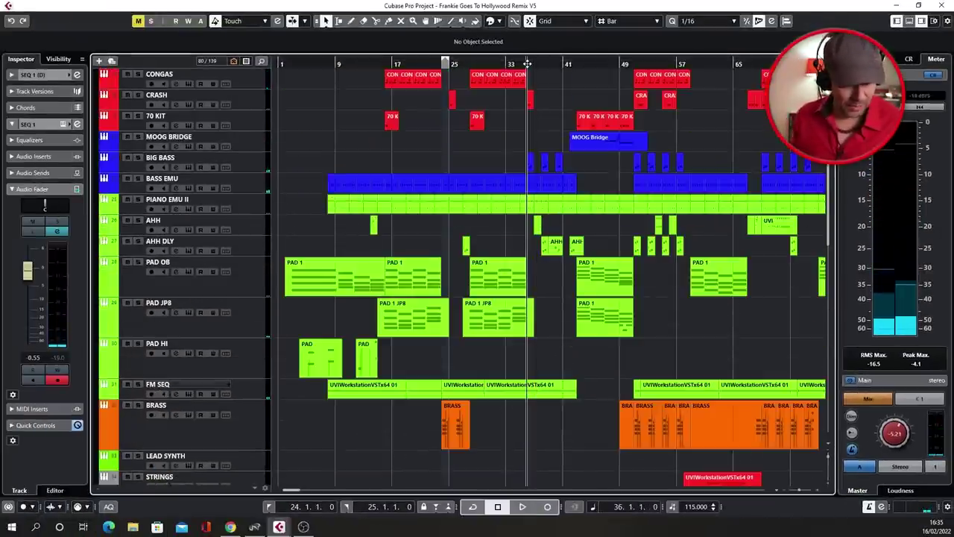
key("space")
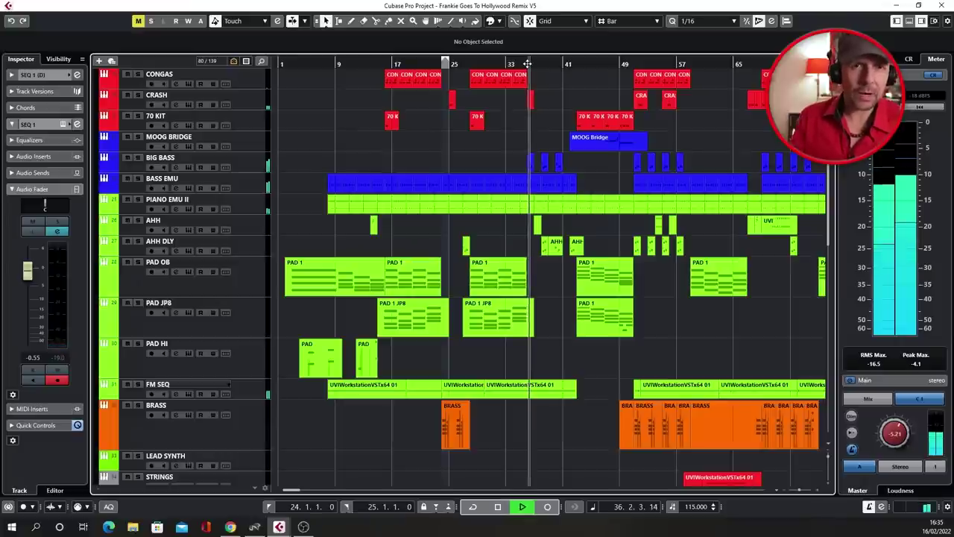
key("space")
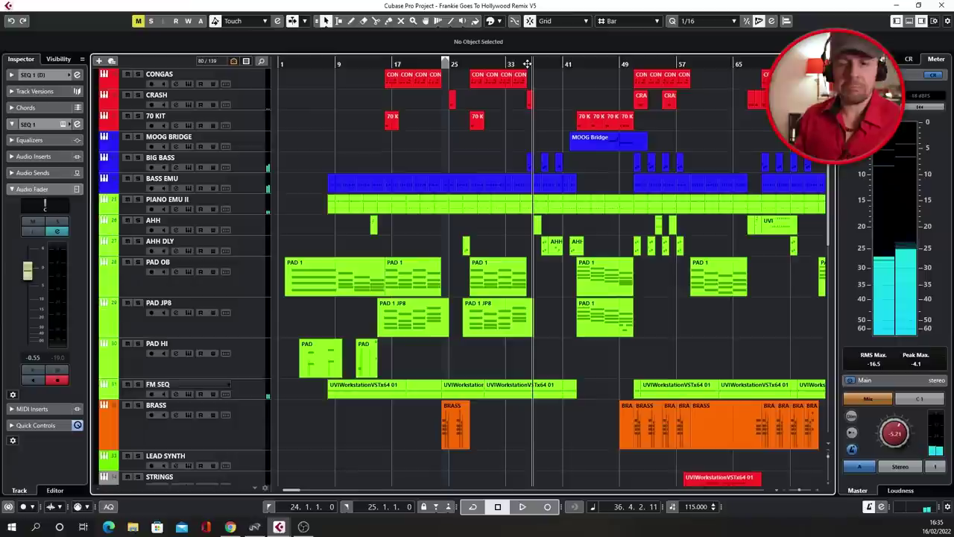
left_click(523, 66)
key("space")
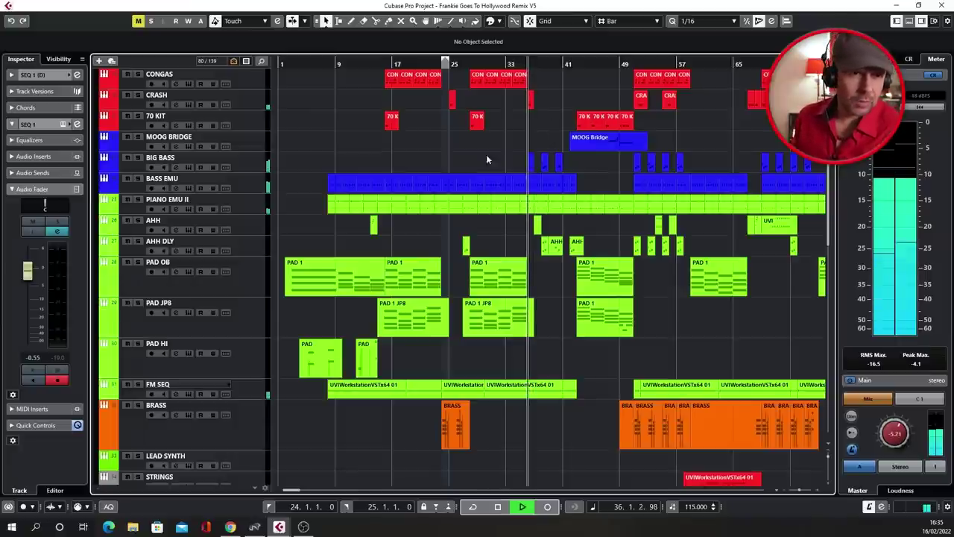
key("space")
Step: Shorten the first note of the BIG BASS part at bar 36 to a length of 0.0.3.0 and play it back
left_click(257, 165)
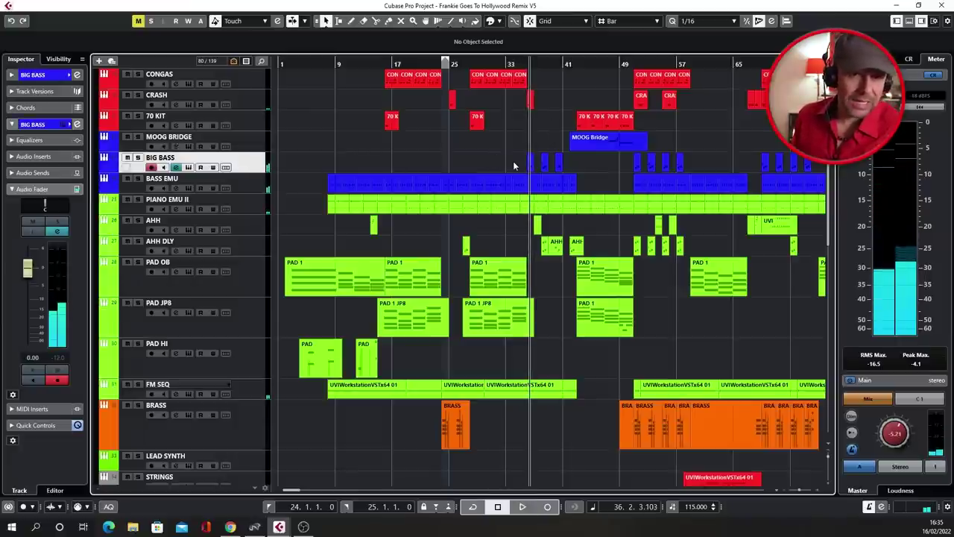
double_click(528, 162)
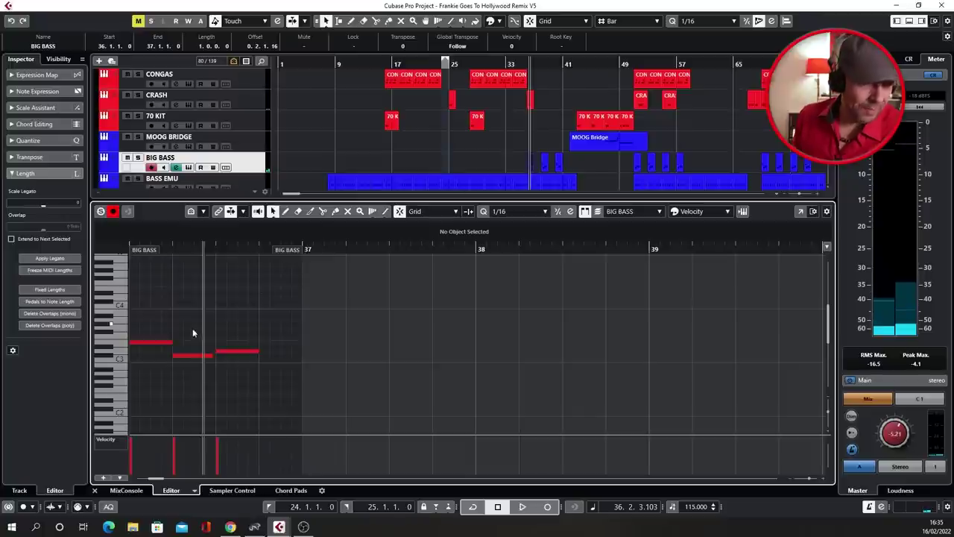
left_click_drag(170, 342, 156, 344)
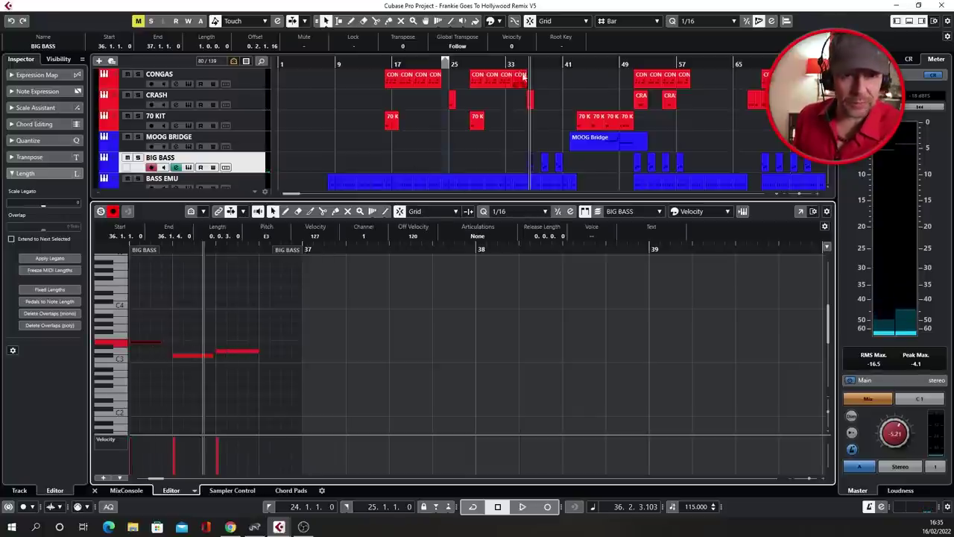
key("space")
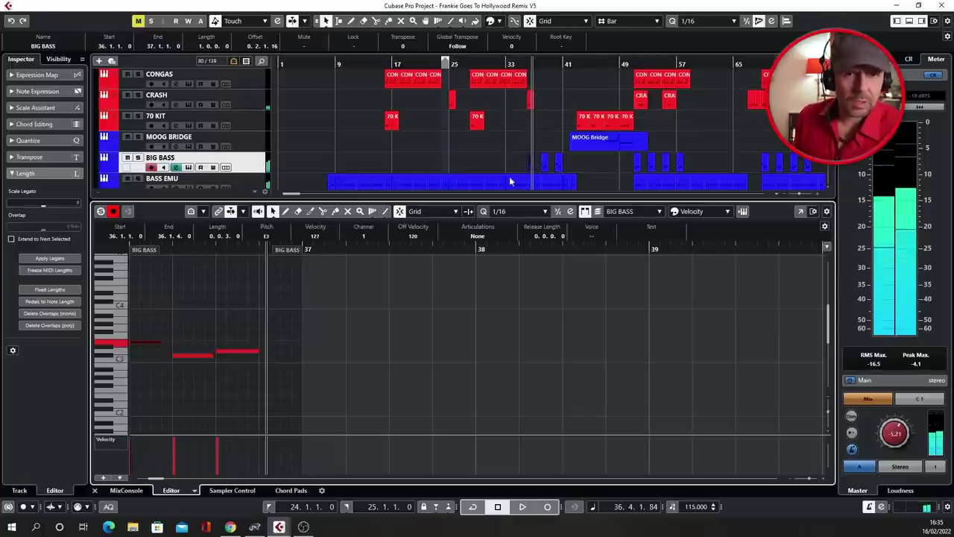
key("space")
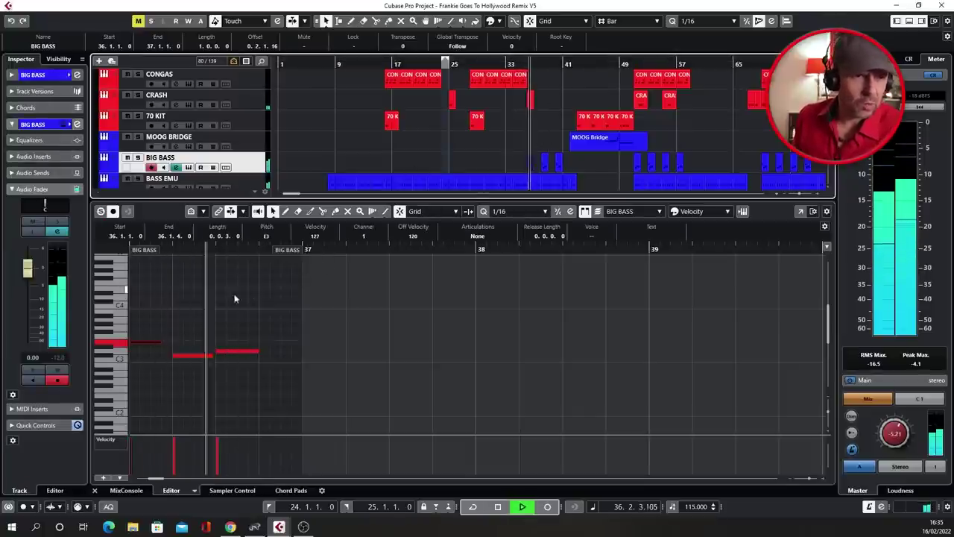
Step: Shorten the second note of the BIG BASS part at bar 36 to a length of 0.0.3.64 and resume playback
key("space")
left_click_drag(161, 344, 208, 356)
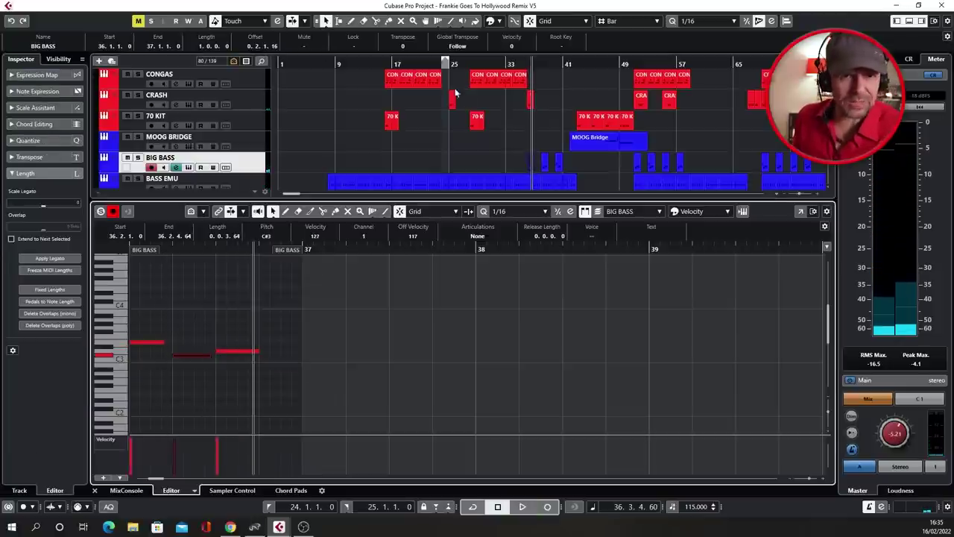
key("space")
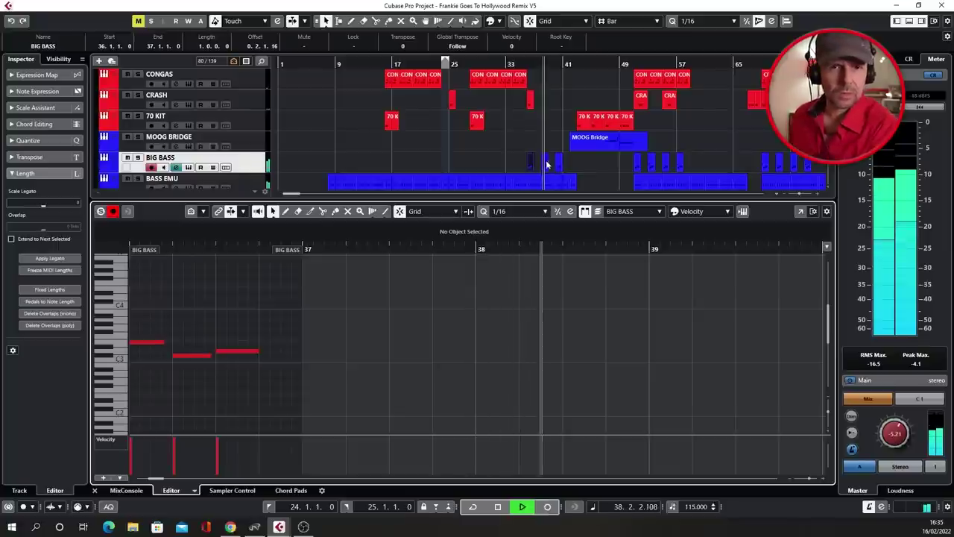
Step: Shorten all three notes of the BIG BASS part at bar 38 slightly and play it back
key("space")
scroll(548, 165, "up", 5)
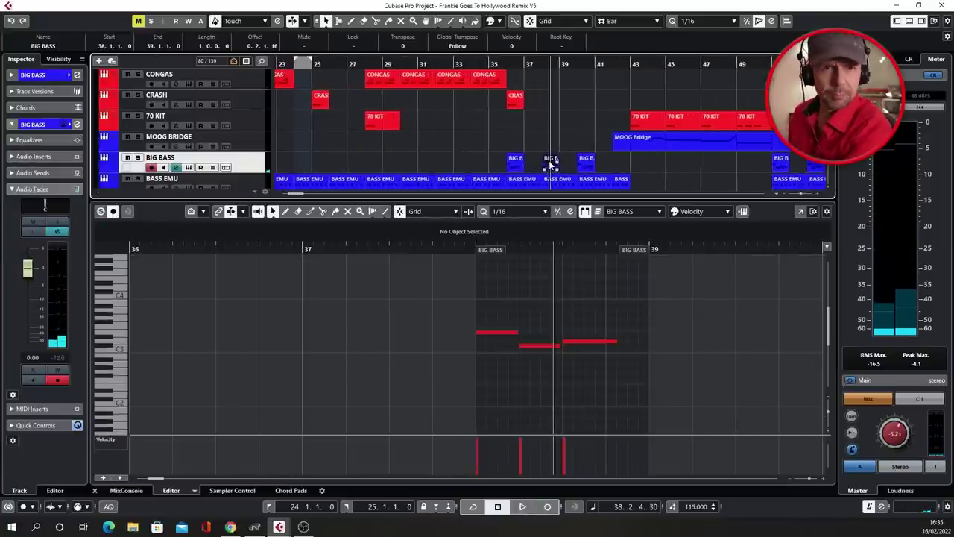
key("ctrl+z")
left_click_drag(513, 161, 550, 161)
key("space")
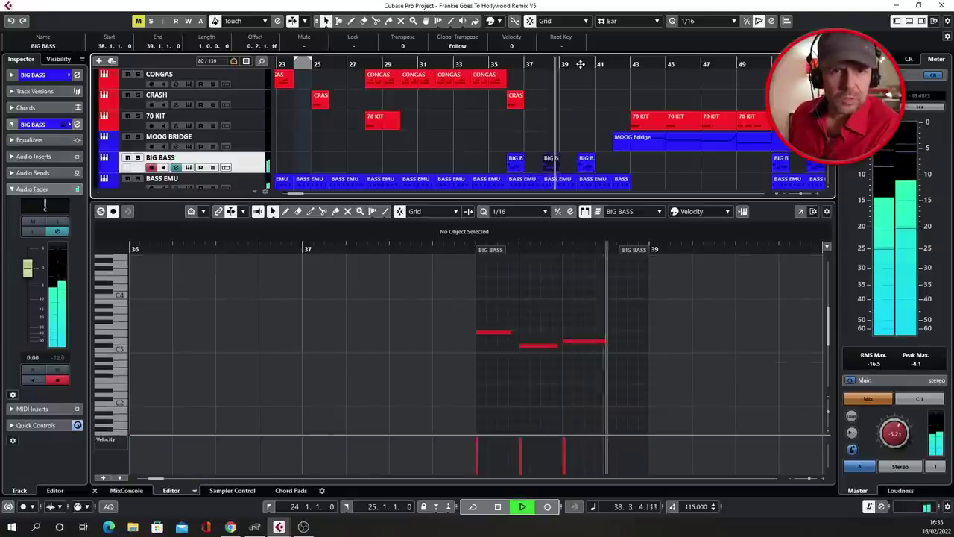
Step: Shorten the first two notes of the BIG BASS part at bar 40, the second to 0.0.1.59, and close the note editor
double_click(585, 161)
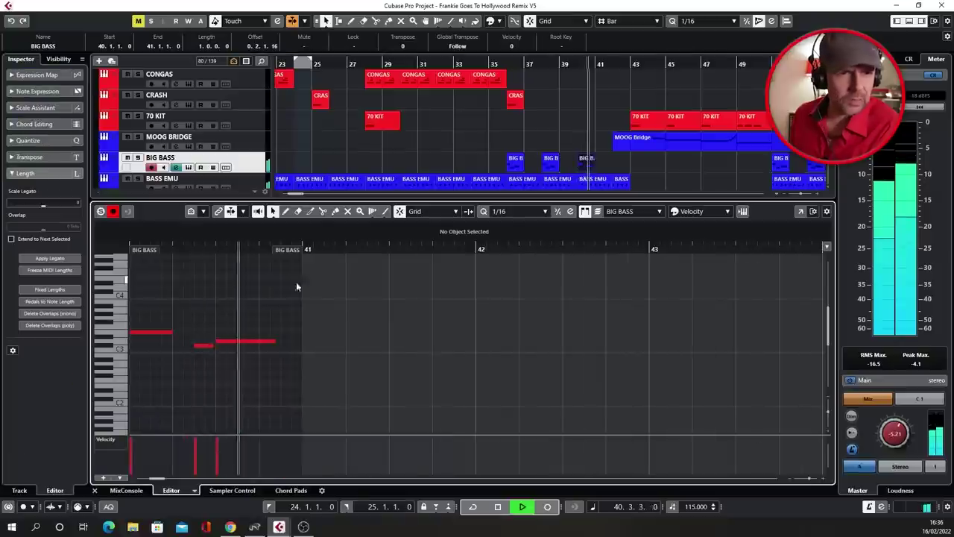
key("space")
left_click(171, 333)
left_click_drag(170, 333, 224, 343)
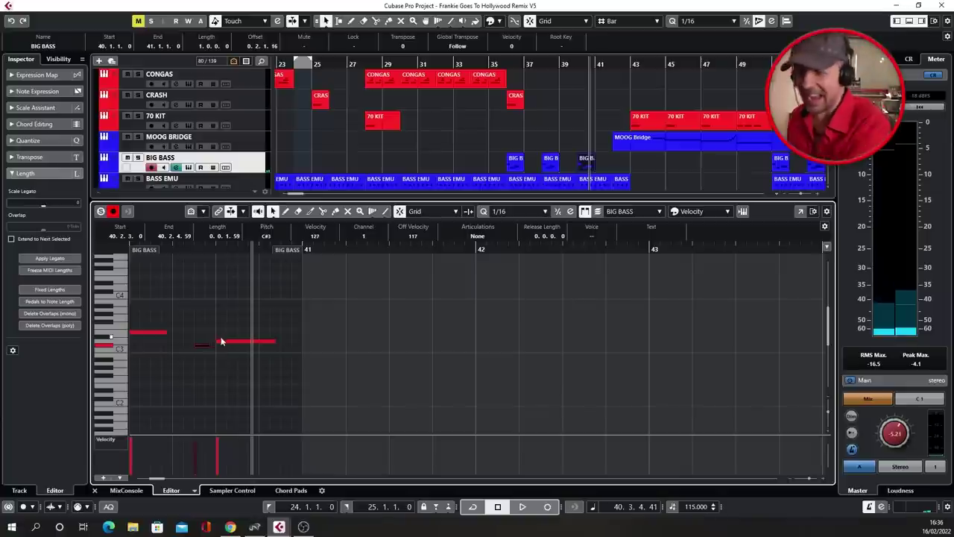
key("ctrl+e")
Step: Play the BIG BASS entrance at bar 36 and lower the track's volume to -7.13 dB
key("space")
key("space")
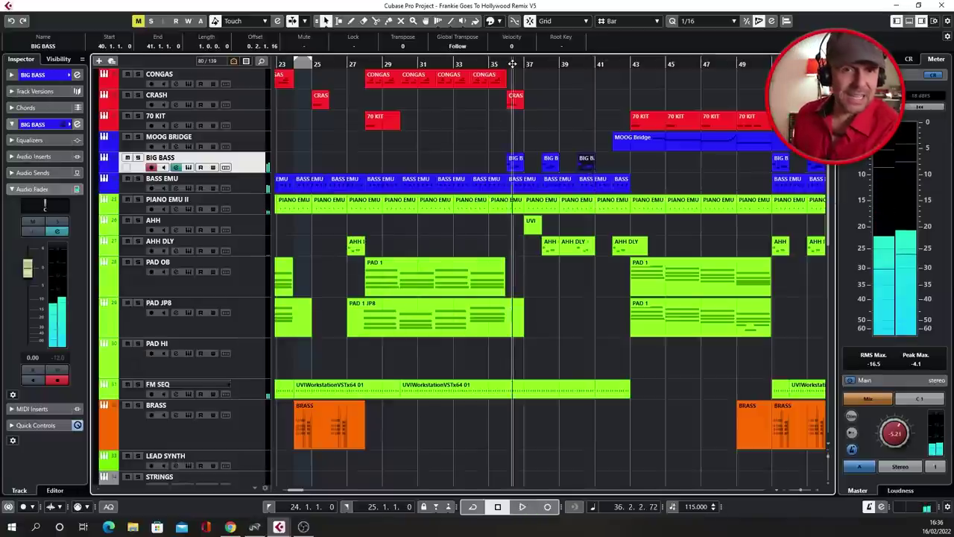
left_click_drag(30, 272, 28, 295)
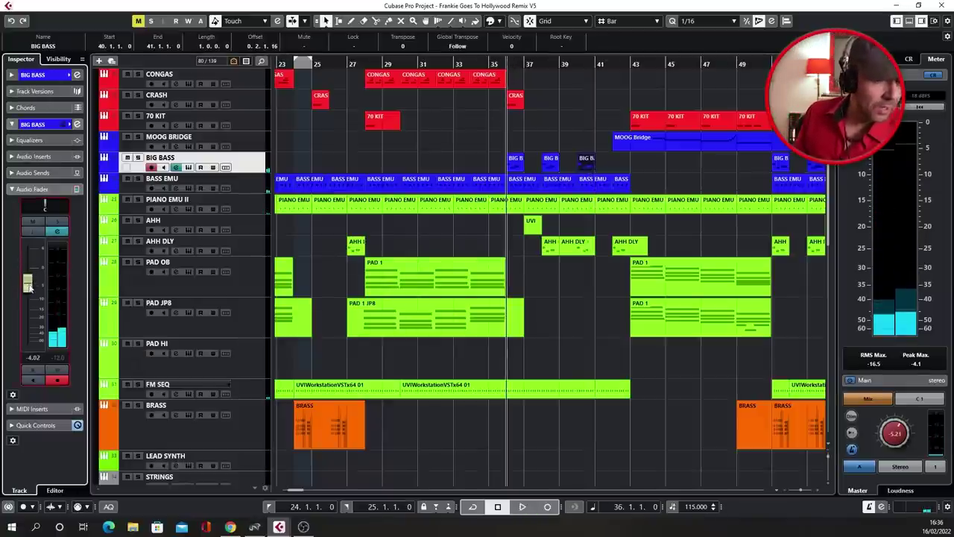
key("space")
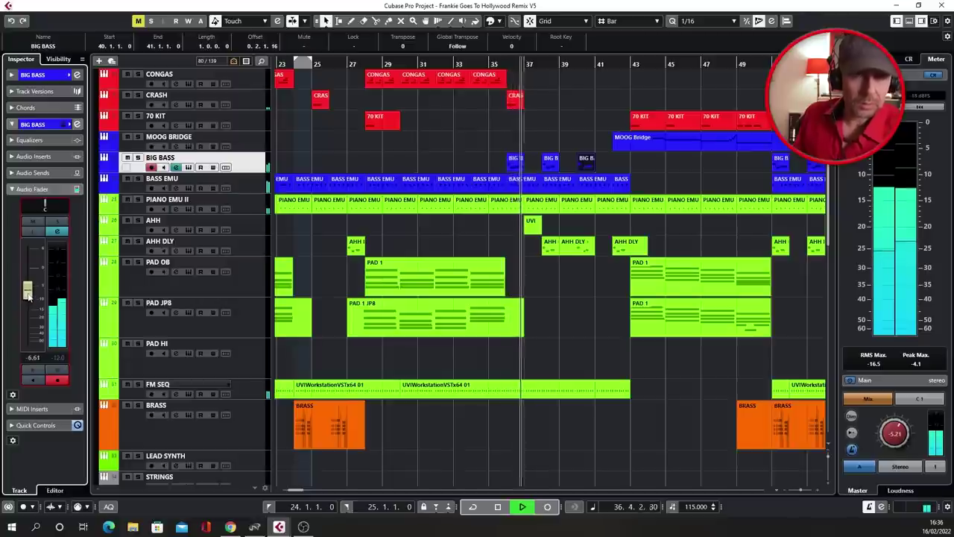
key("space")
Step: Set the locator range from bar 36 to bar 38 and start playback from bar 36
left_click(506, 64)
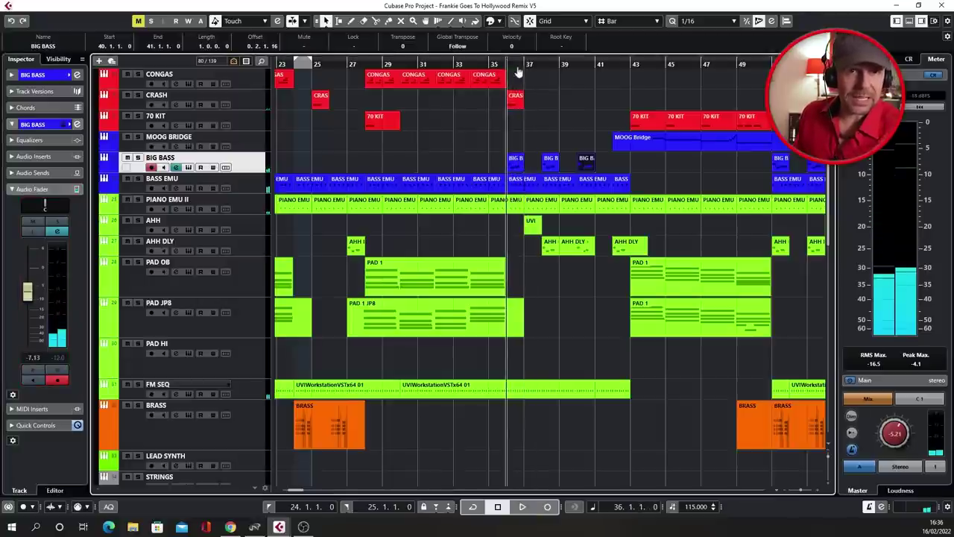
left_click_drag(510, 66, 546, 69)
key("space")
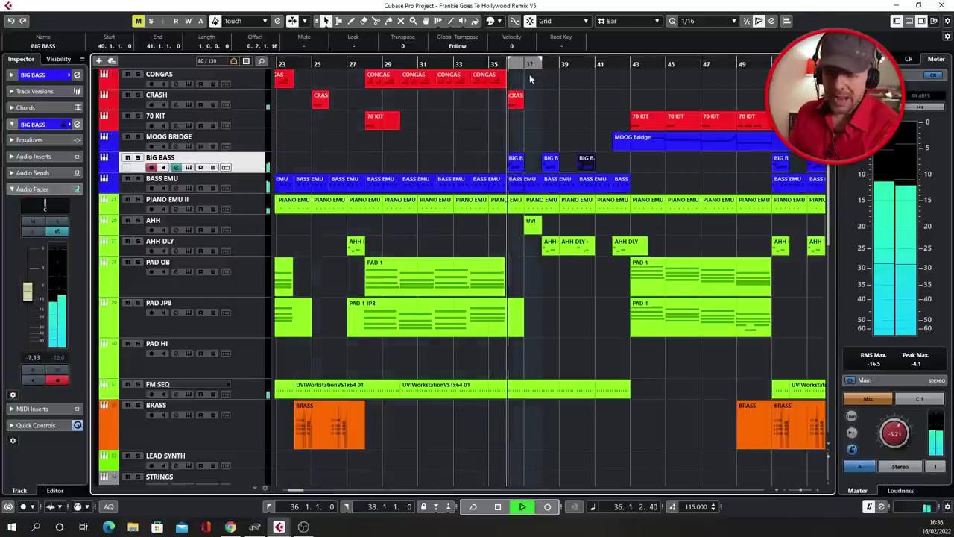
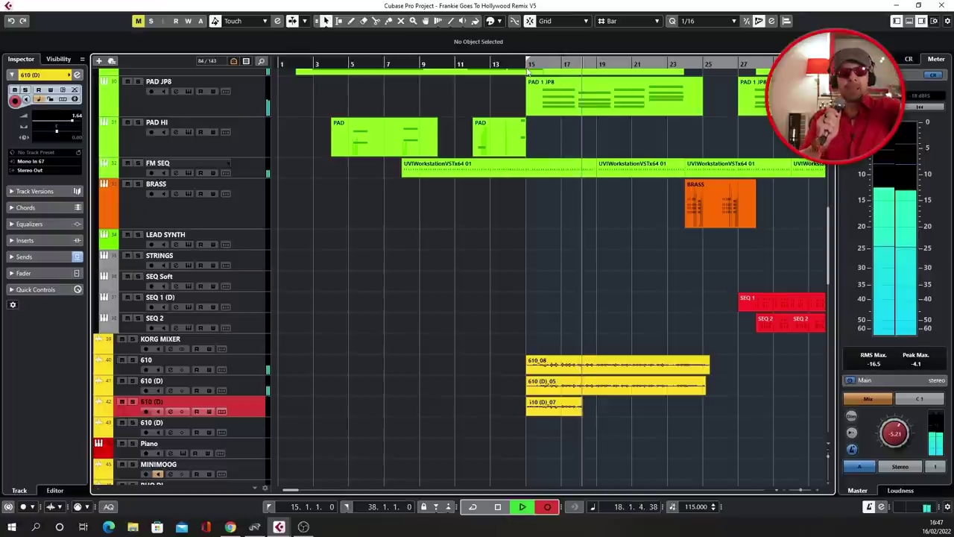
Step: Open the 610_08 vocal clip in VariAudio and quantize the pitch of all its segments
key("Down")
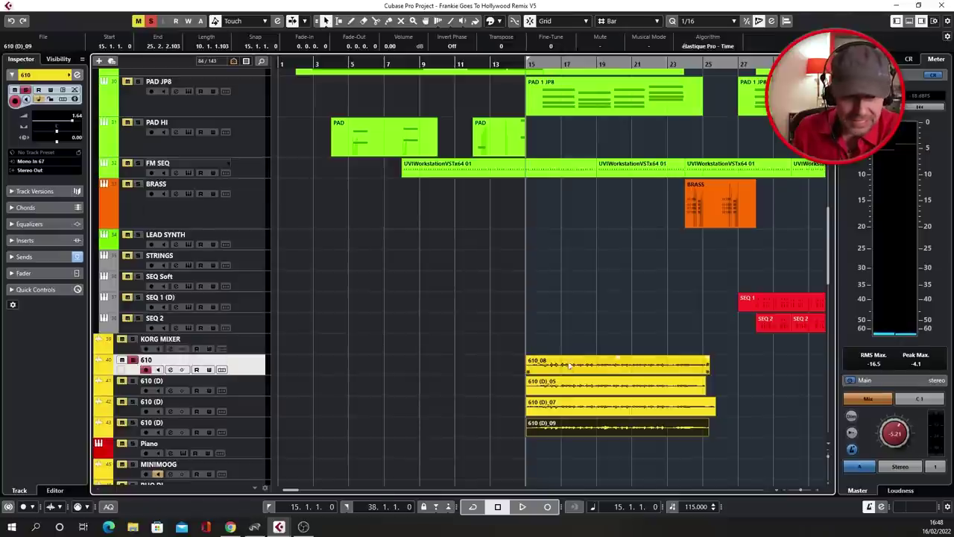
double_click(570, 365)
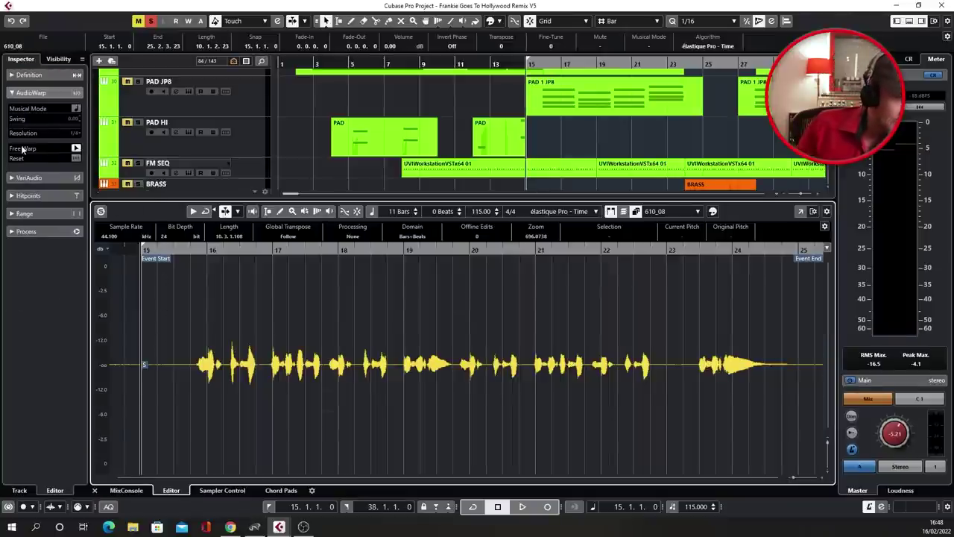
left_click(29, 177)
left_click_drag(192, 279, 754, 425)
left_click_drag(35, 210, 94, 216)
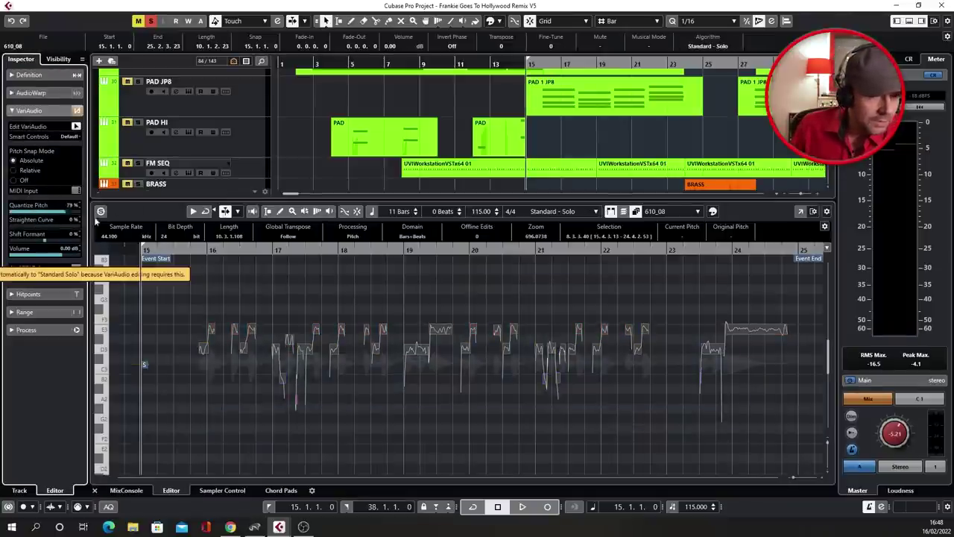
Step: Play back the pitch-corrected 610_08 vocal clip and select all of its segments again
key("space")
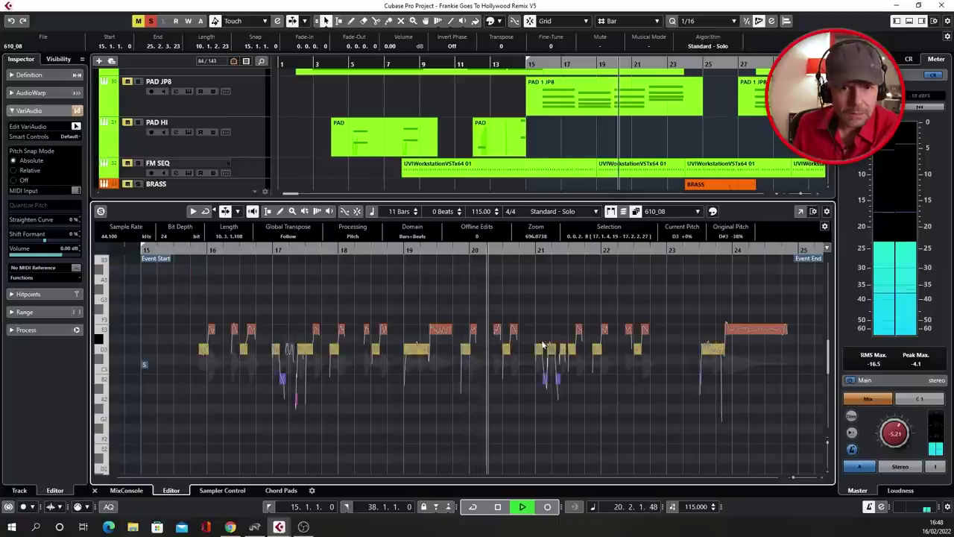
key("space")
left_click_drag(194, 295, 761, 352)
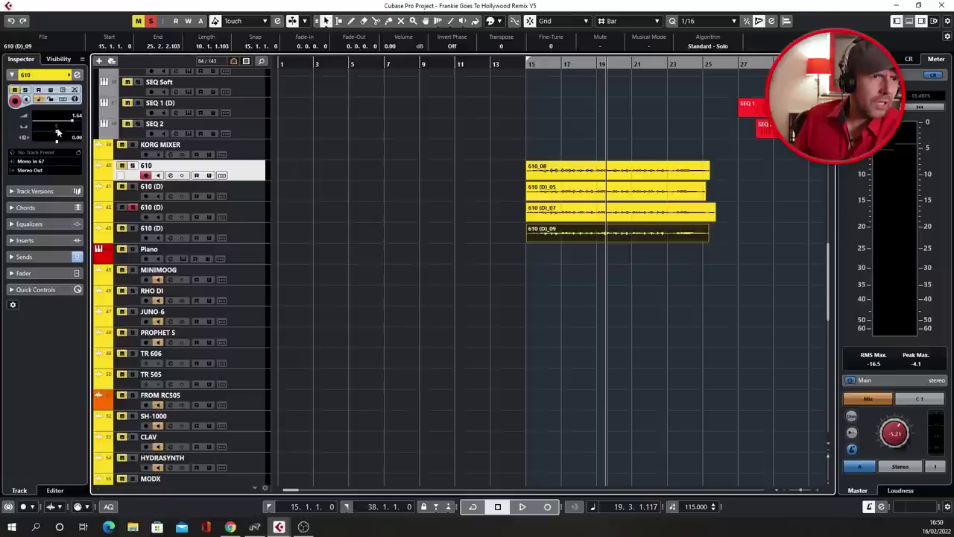
Step: Select the four 610 vocal channels and route them to a new group channel named >LV
left_click(238, 196)
key("F3")
right_click(390, 417)
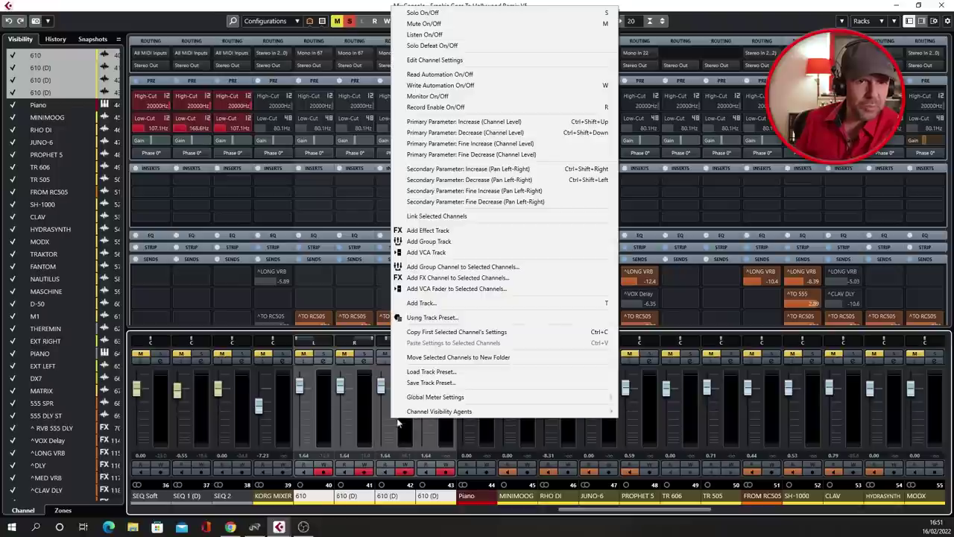
left_click(564, 256)
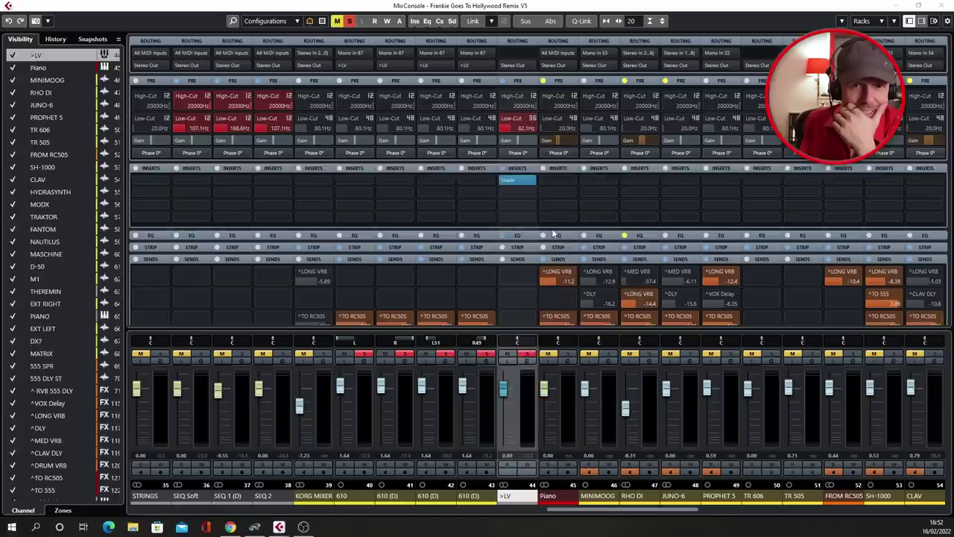
Step: Open the Shade insert on the >LV group and audition its presets, including BB Booster, Badass Line, Gated Waves, Guitar Air Drive and Hypnosis
left_click(516, 179)
left_click_drag(362, 89, 266, 162)
key("F3")
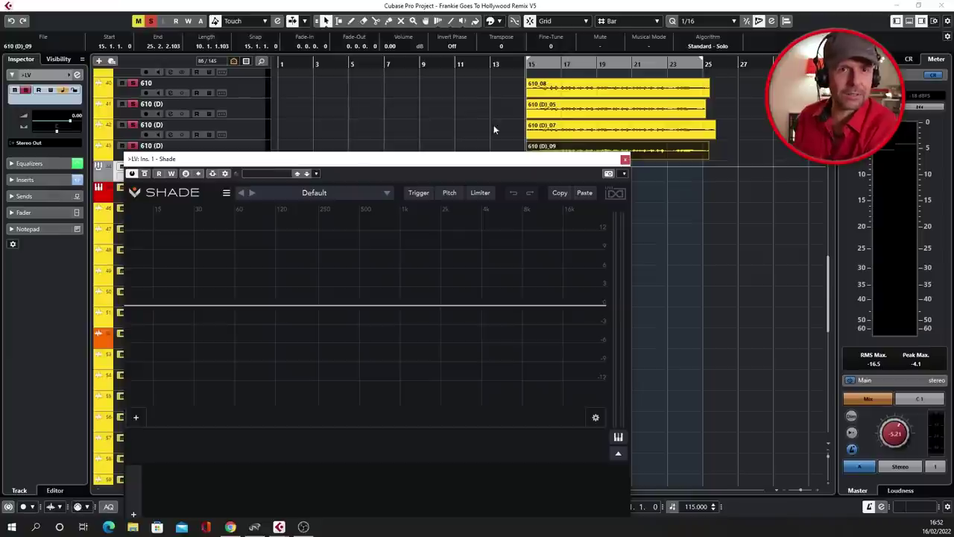
key("F3")
left_click_drag(482, 164, 534, 83)
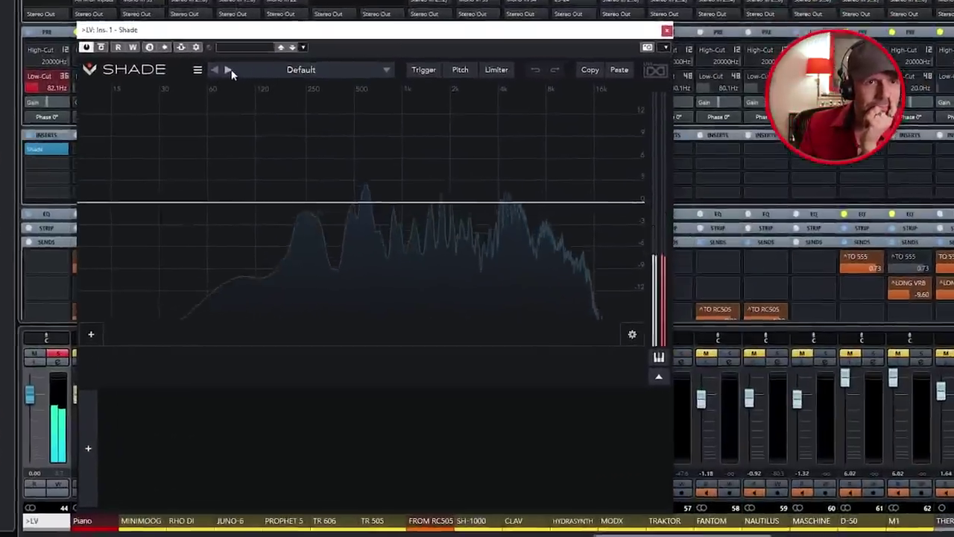
left_click(304, 113)
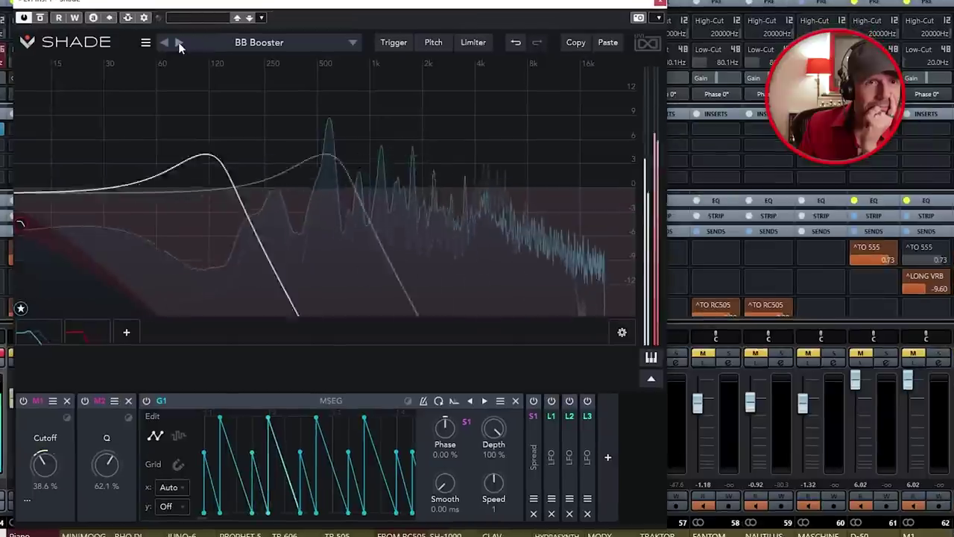
left_click(304, 112)
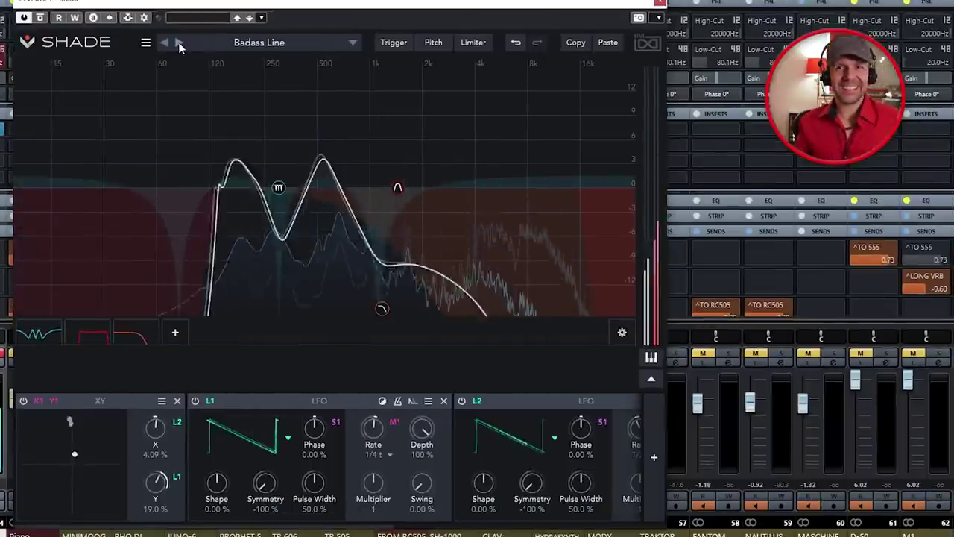
left_click(178, 41)
left_click(178, 42)
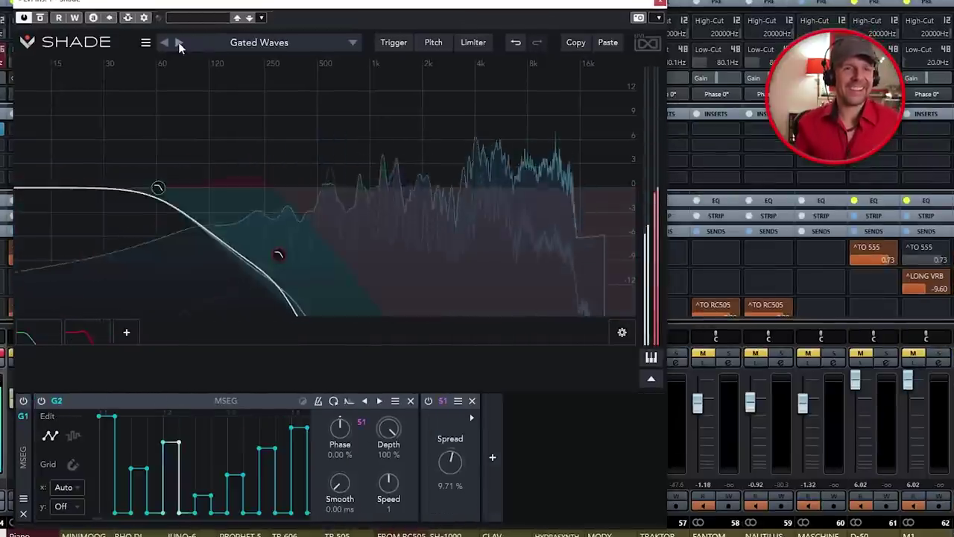
left_click(178, 41)
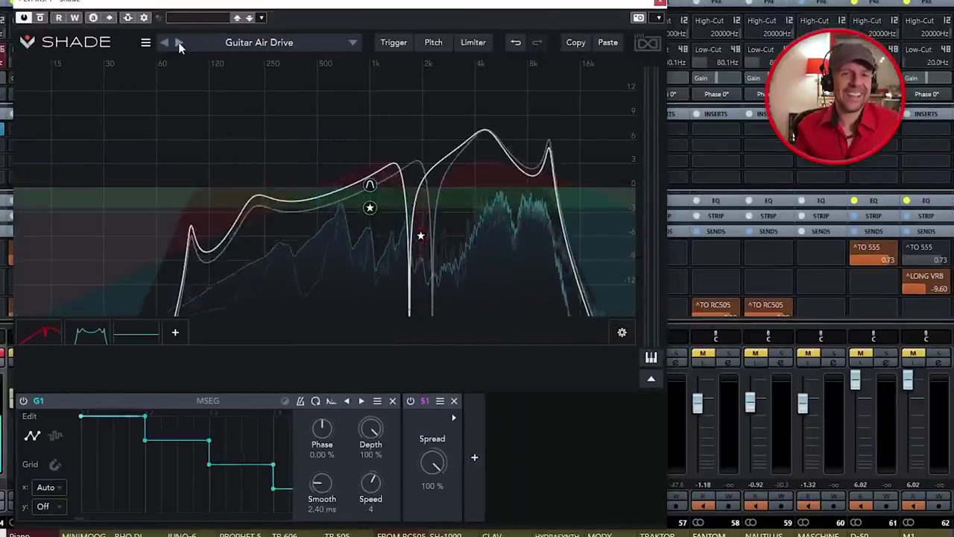
left_click(178, 44)
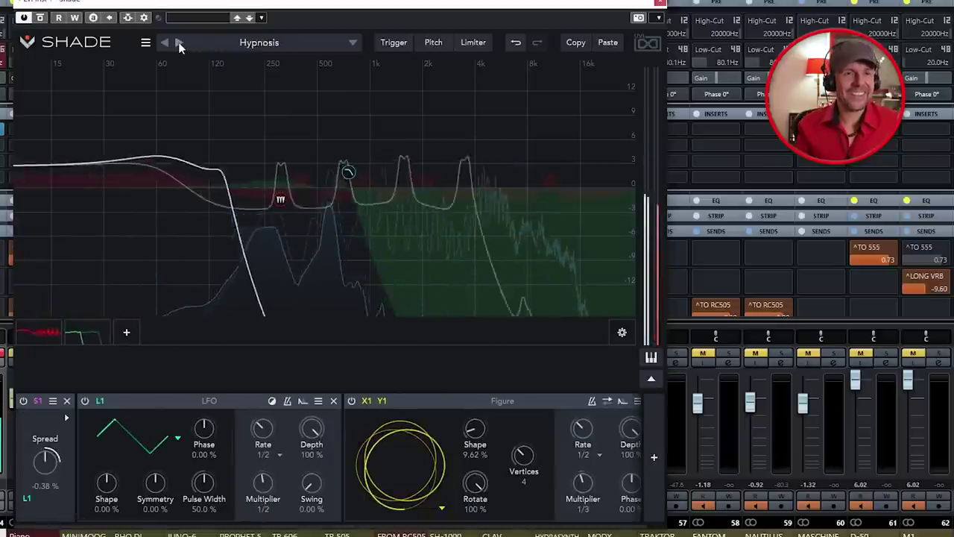
left_click(178, 43)
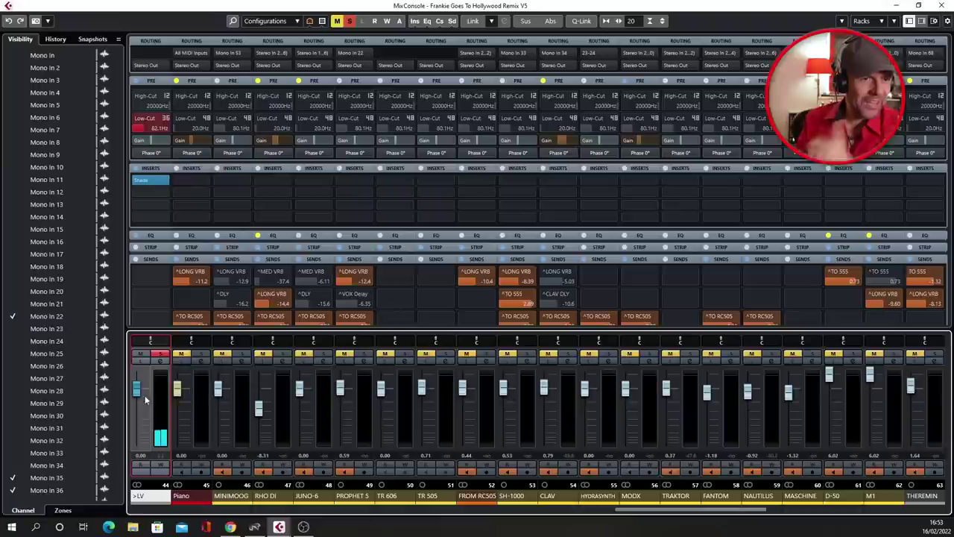
Step: Add an FX channel named LV SHADE fed by the >LV group and lower its volume to -9.22 dB
right_click(146, 413)
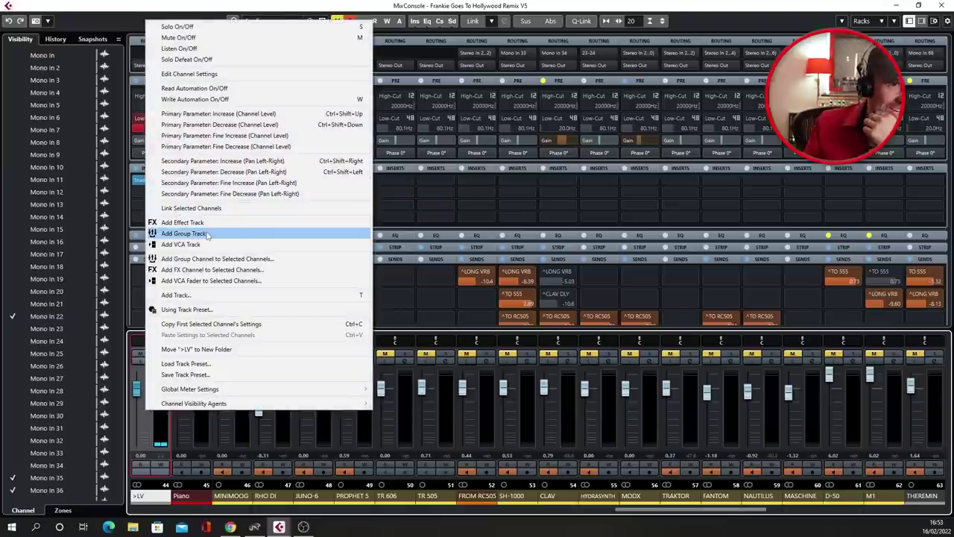
left_click(217, 270)
type("LV SHADO")
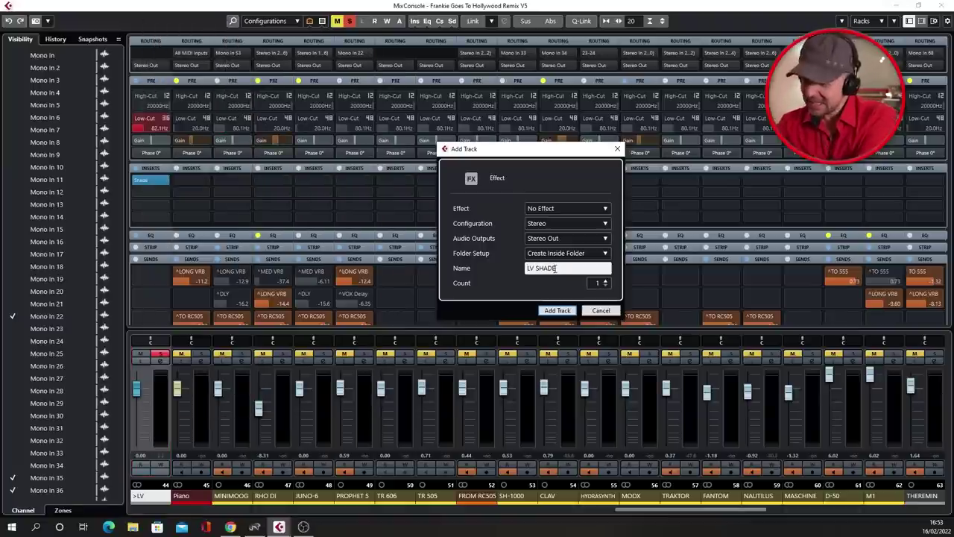
left_click(563, 312)
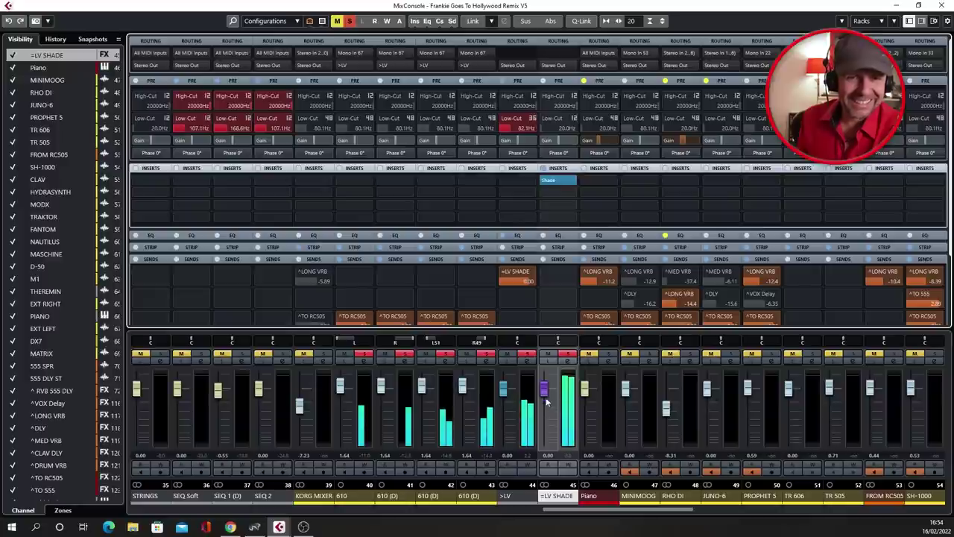
left_click_drag(546, 417, 554, 444)
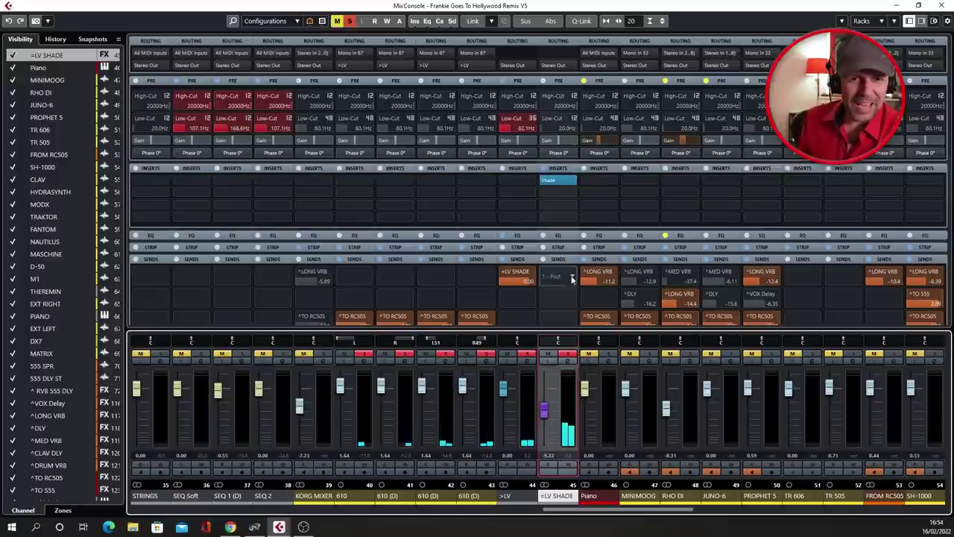
Step: Add a send from the =LV SHADE channel to ^DLY and set its level to -6.44 dB
left_click(572, 278)
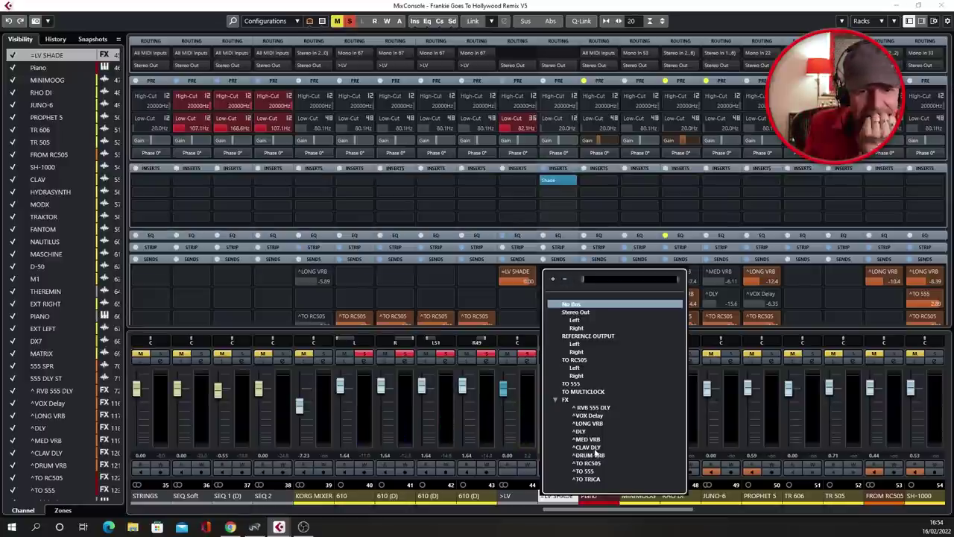
left_click(579, 431)
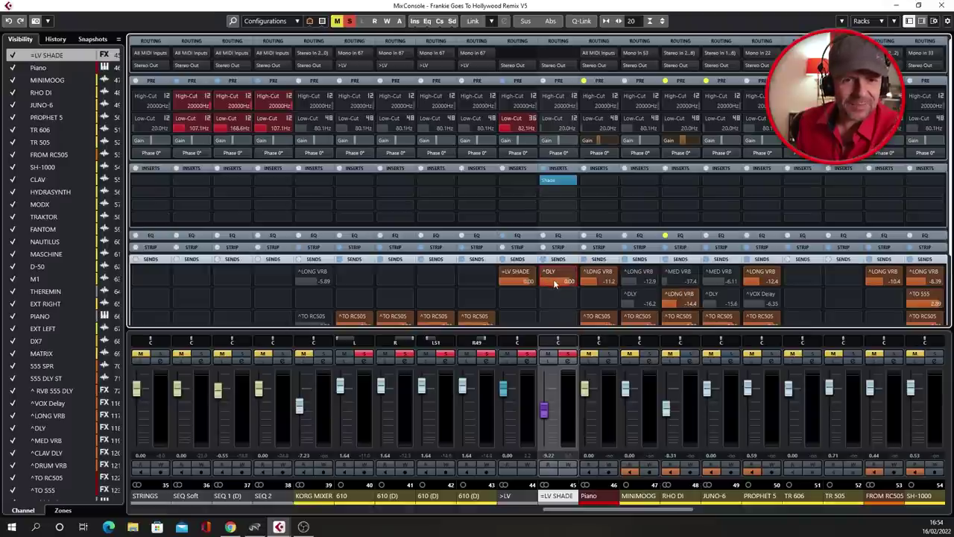
left_click(567, 354)
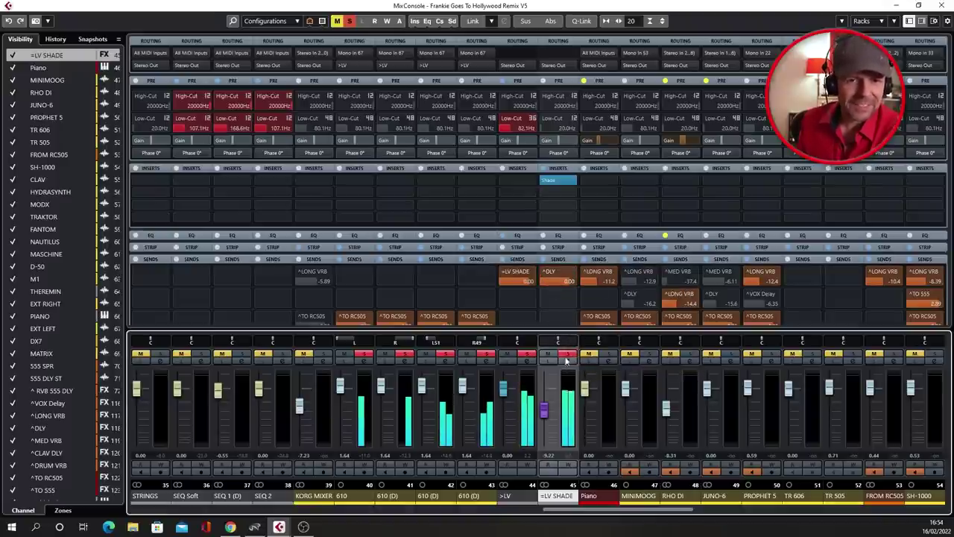
left_click_drag(563, 282, 554, 316)
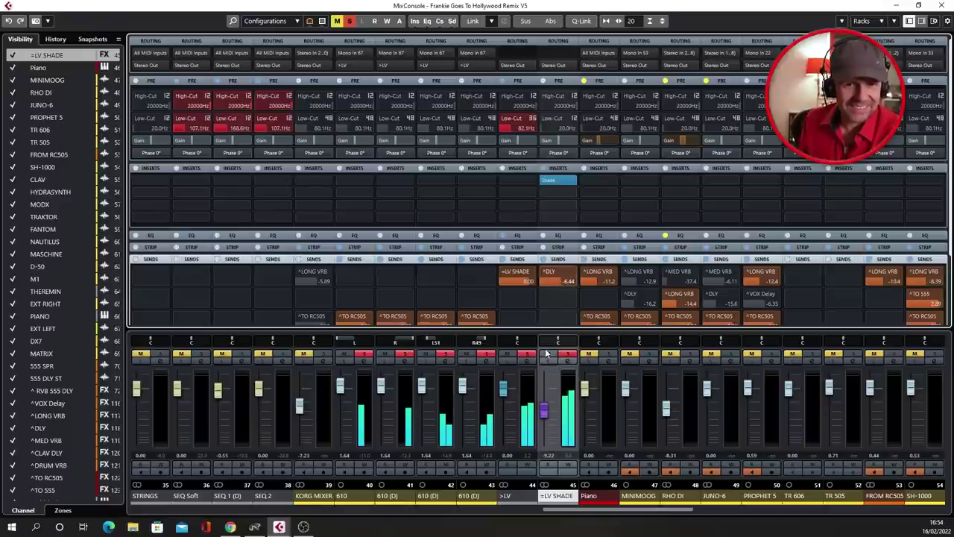
Step: Lower the =LV SHADE channel to -10.3 dB and add a ^LONG VRB send at -8.84 dB to the >LV group
left_click(544, 410)
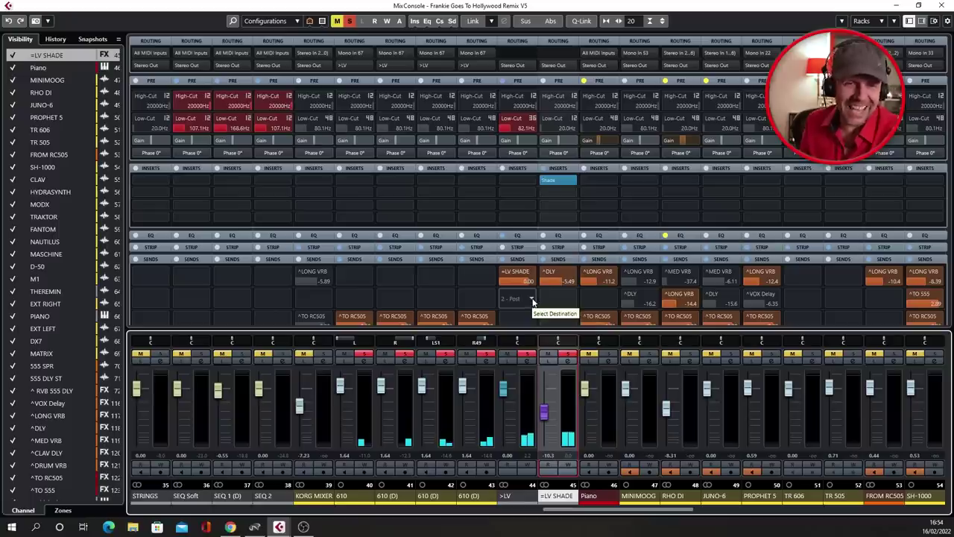
left_click(532, 300)
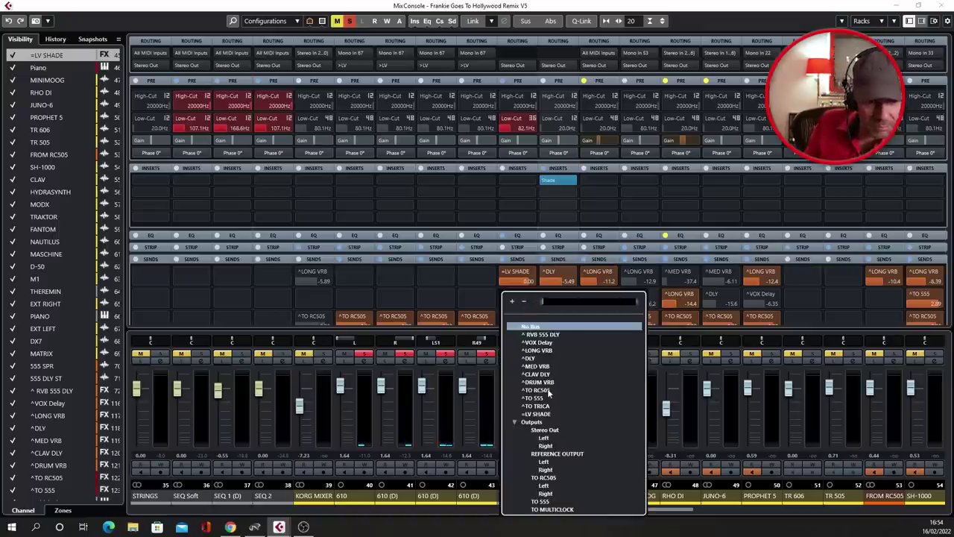
left_click(547, 353)
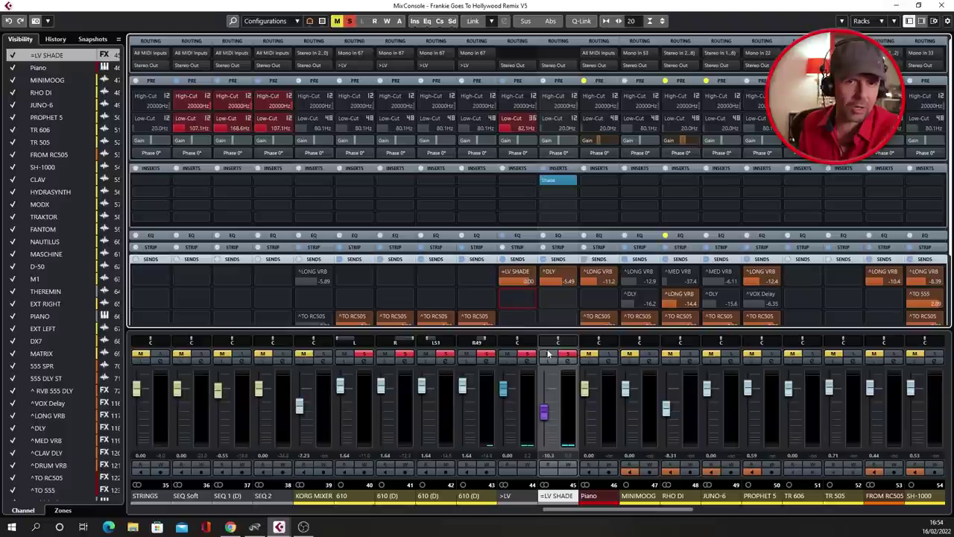
Step: Take the >LV group and the =LV SHADE channel out of solo to hear the vocals in the full mix
left_click(527, 355)
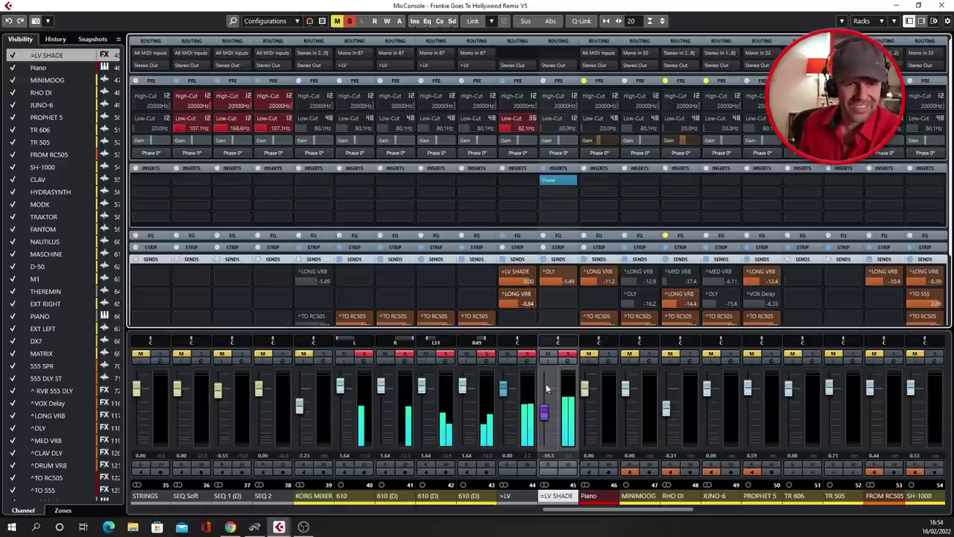
left_click(569, 355)
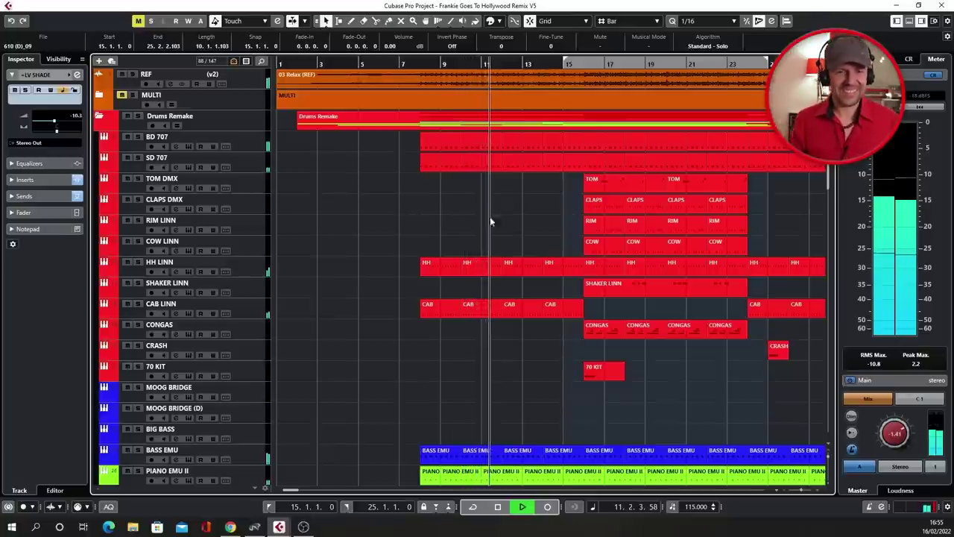
Step: Play the full remix and examine the drum, bass, pad, brass, sequencer and vocal tracks in the arrangement
scroll(470, 339, "down", 10)
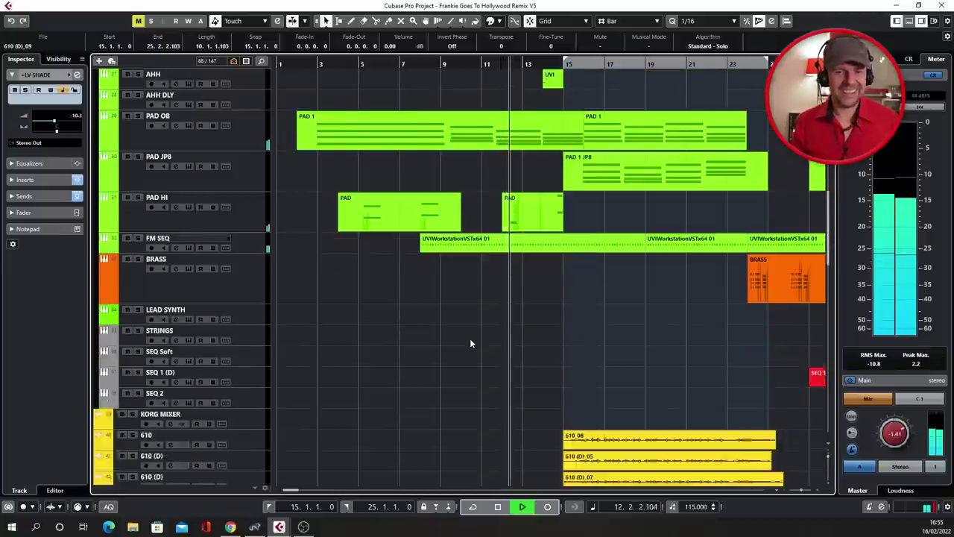
scroll(470, 343, "down", 4)
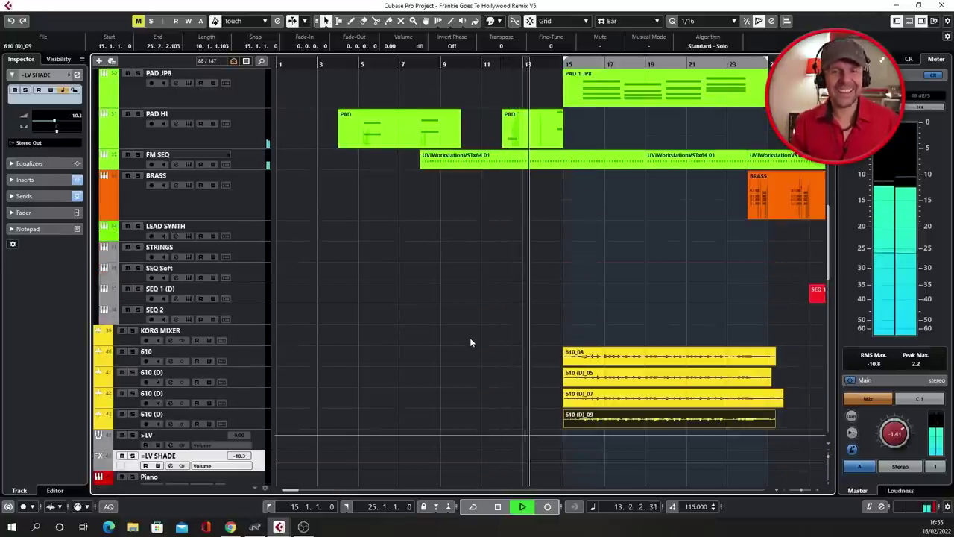
scroll(469, 342, "up", 3)
scroll(469, 342, "up", 4)
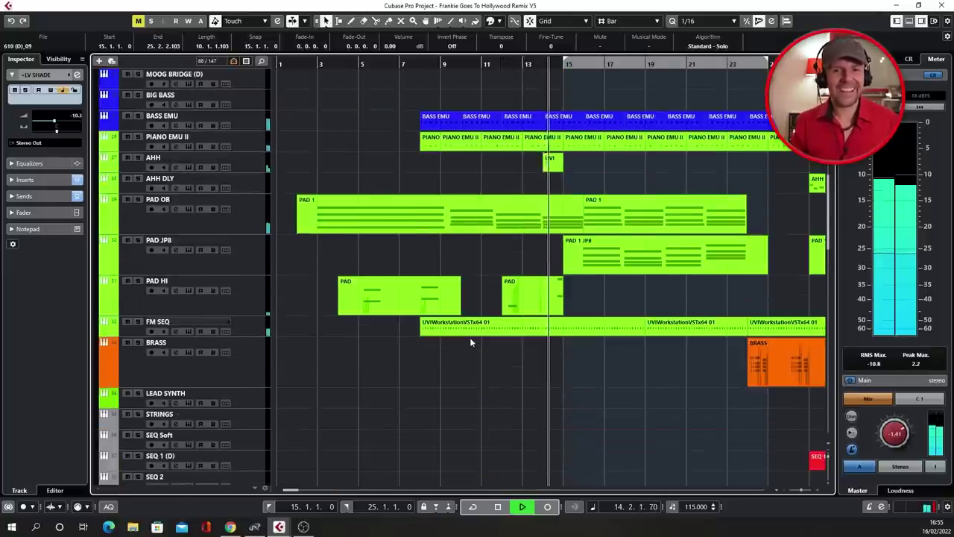
scroll(469, 337, "up", 4)
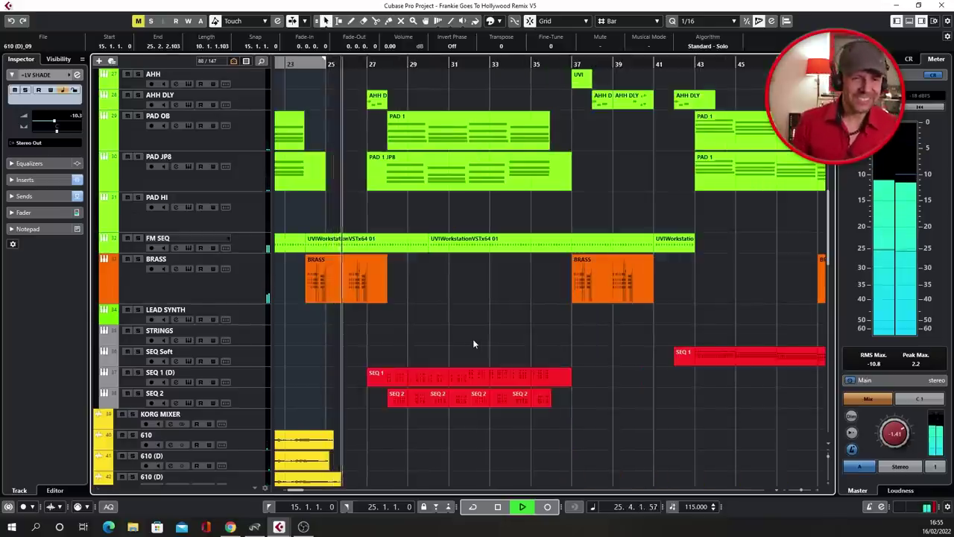
scroll(472, 321, "down", 6)
scroll(473, 321, "up", 4)
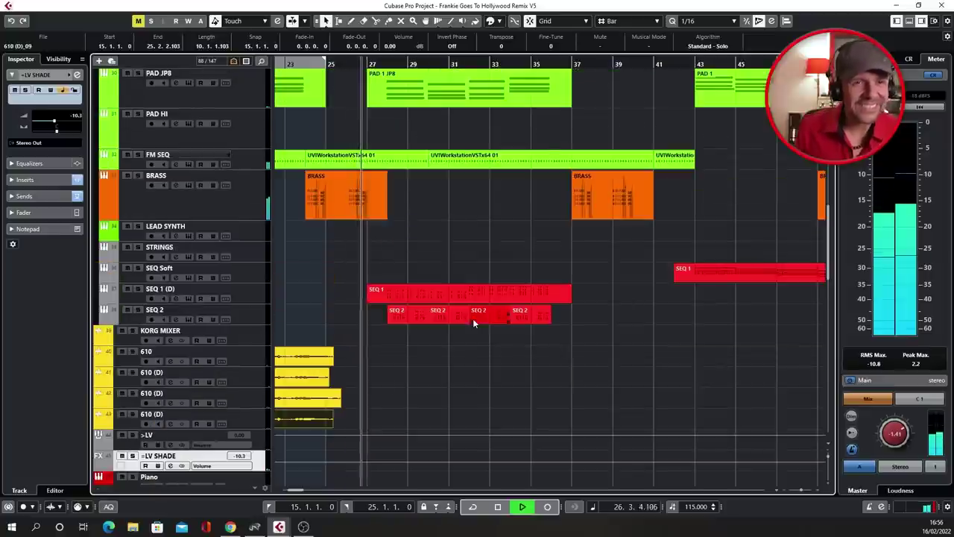
scroll(472, 319, "up", 6)
scroll(472, 320, "down", 2)
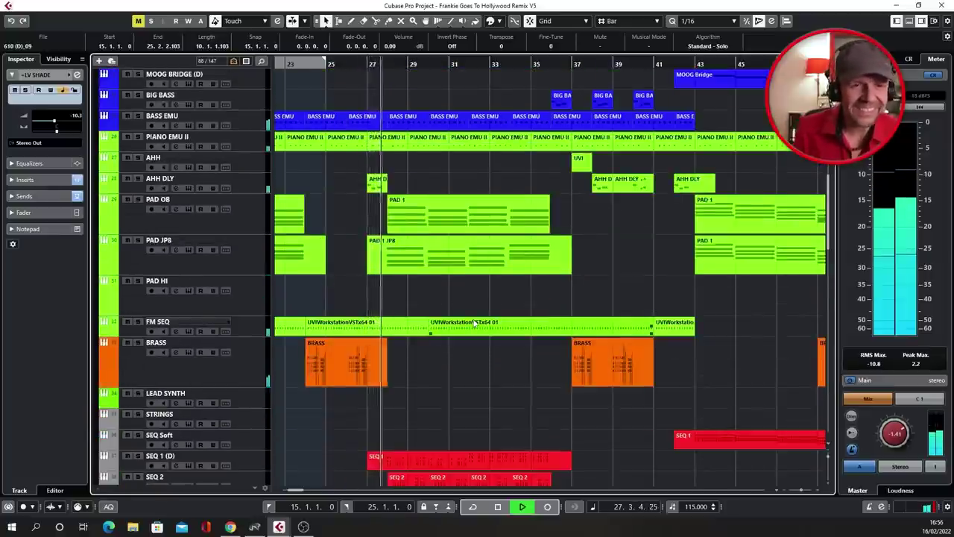
scroll(474, 321, "up", 4)
scroll(473, 320, "down", 4)
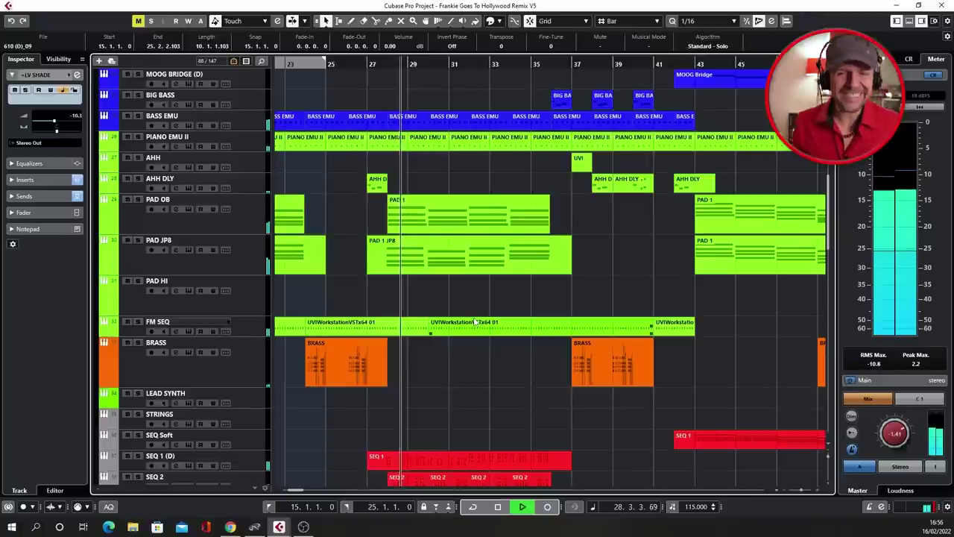